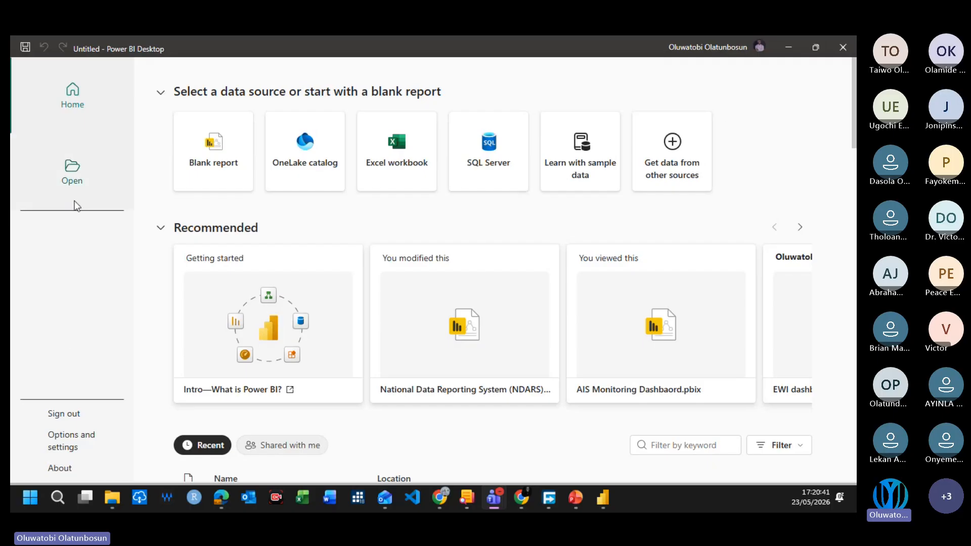
Step: Create a new blank report in Power BI Desktop
{"action": "left_click", "coordinate": [769, 108]}
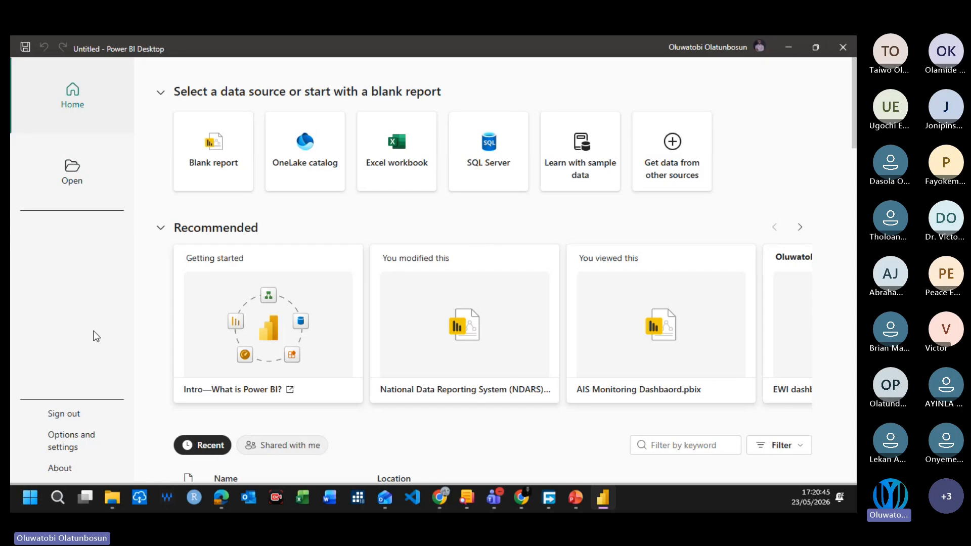
{"action": "left_click", "coordinate": [221, 155]}
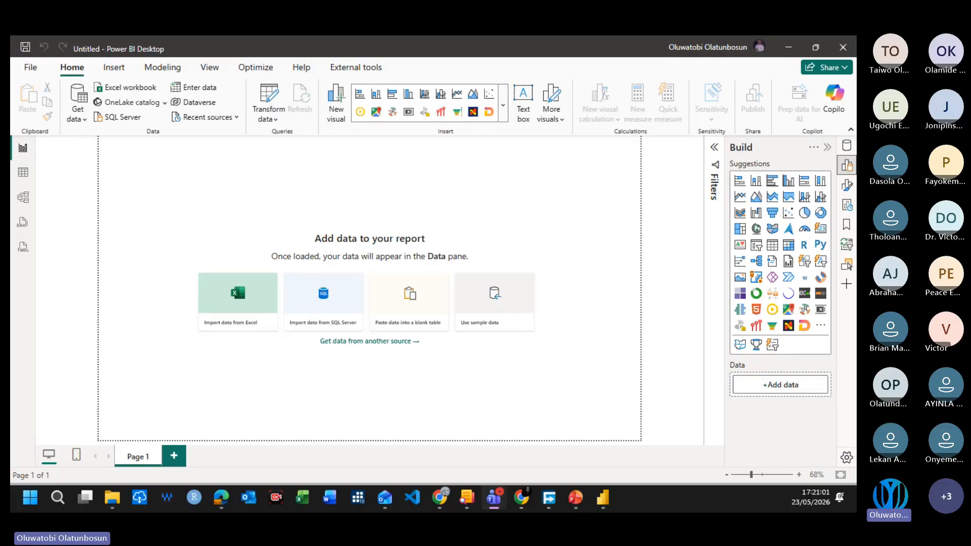
Step: Switch to File Explorer and create a folder named PowerBI Webinar inside My Project
{"action": "left_click", "coordinate": [112, 497]}
{"action": "left_click_drag", "start_coordinate": [37, 481], "coordinate": [366, 37]}
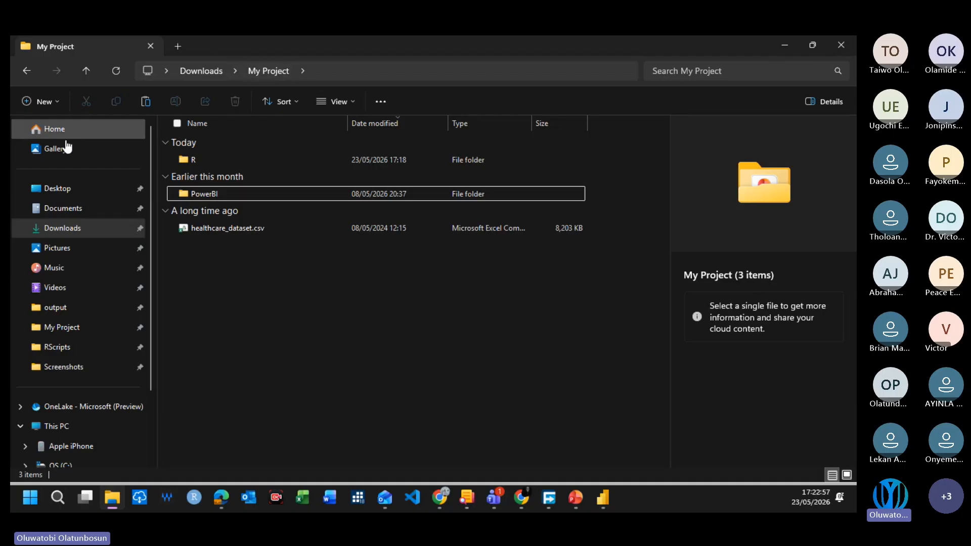
{"action": "left_click", "coordinate": [56, 101]}
{"action": "left_click", "coordinate": [297, 336]}
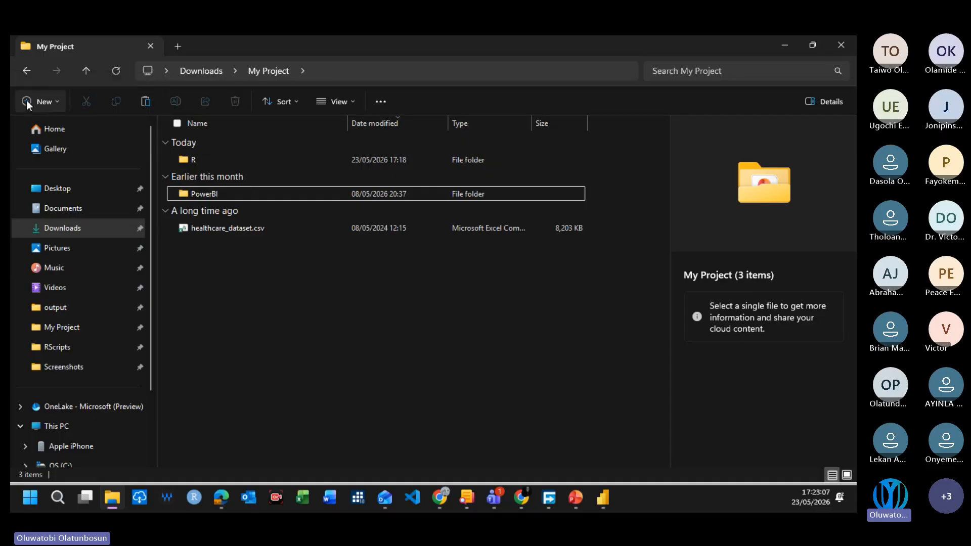
{"action": "left_click", "coordinate": [56, 101]}
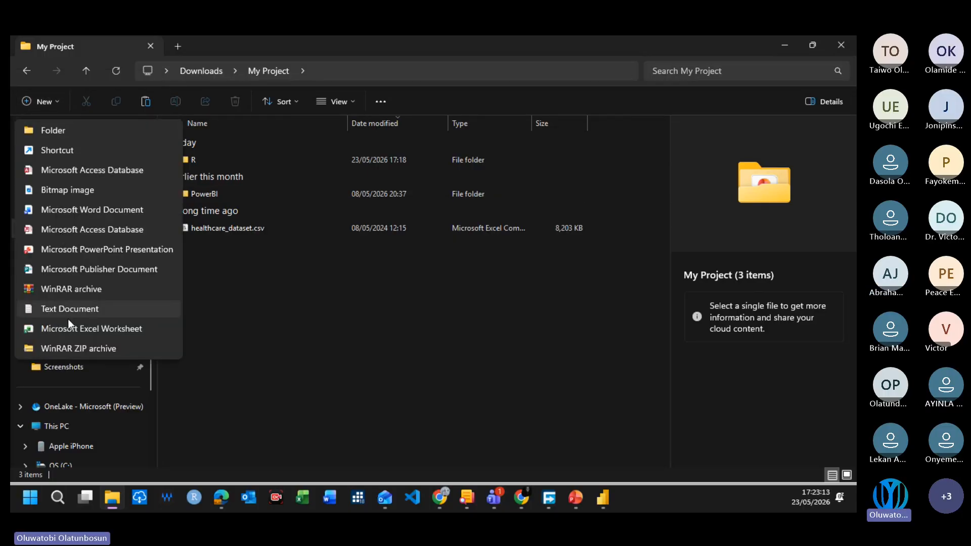
{"action": "left_click", "coordinate": [64, 131]}
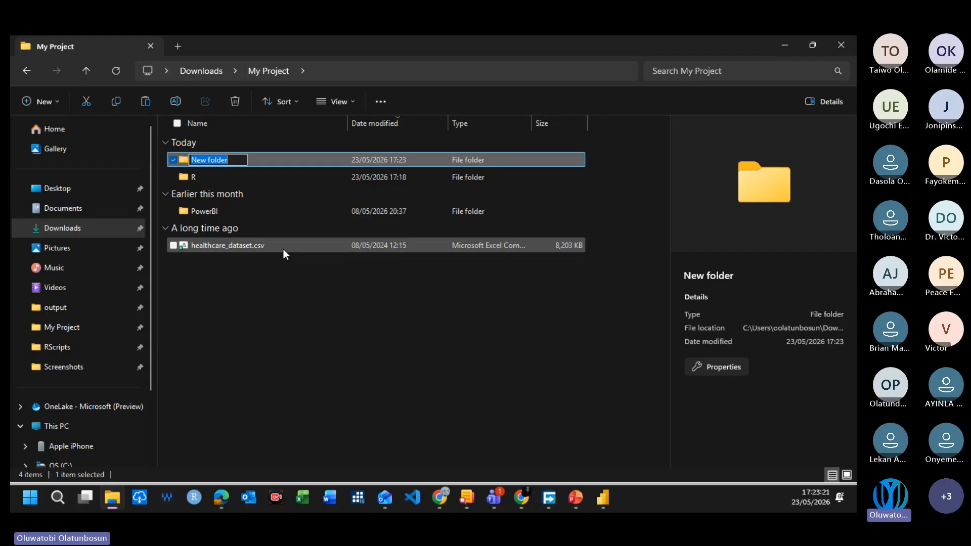
{"action": "type", "text": "P"}
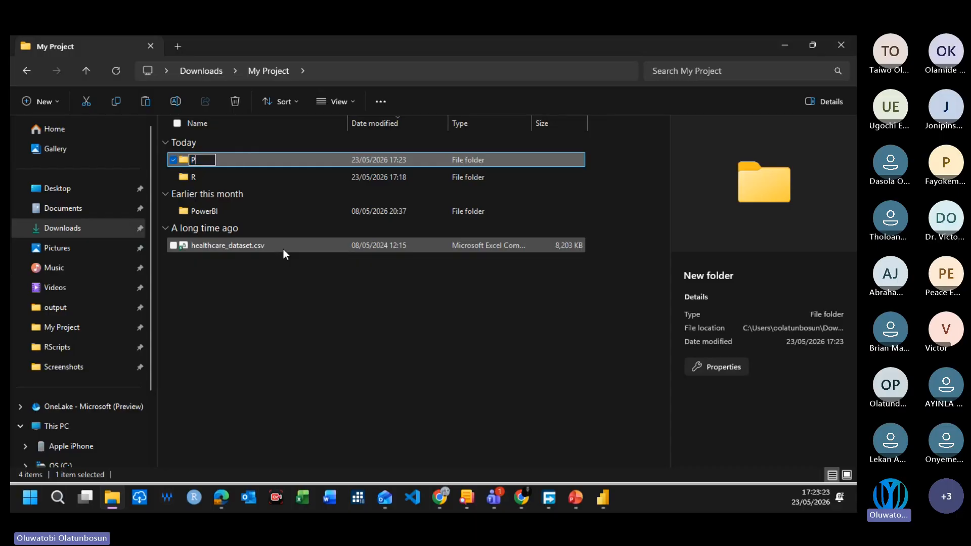
{"action": "type", "text": "owerBI Webinar"}
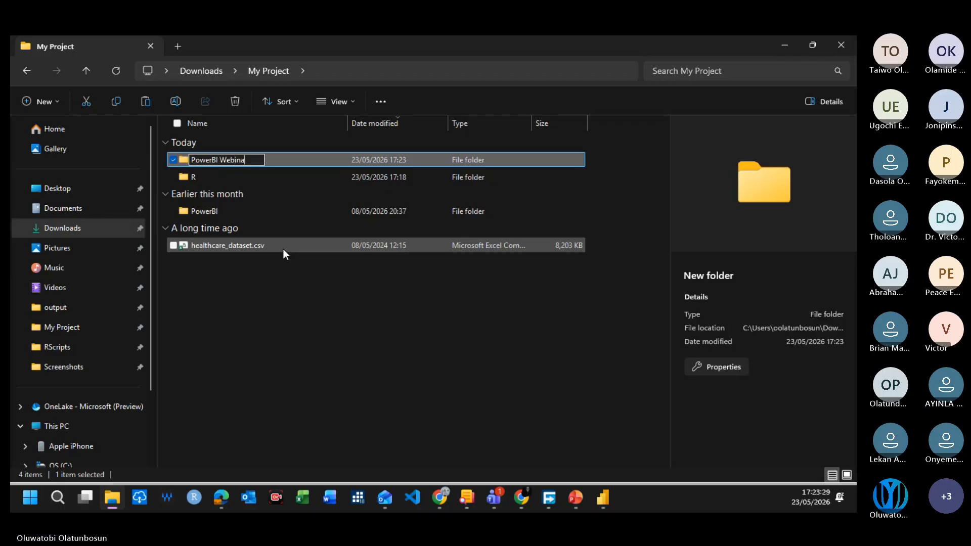
{"action": "key", "text": "Return"}
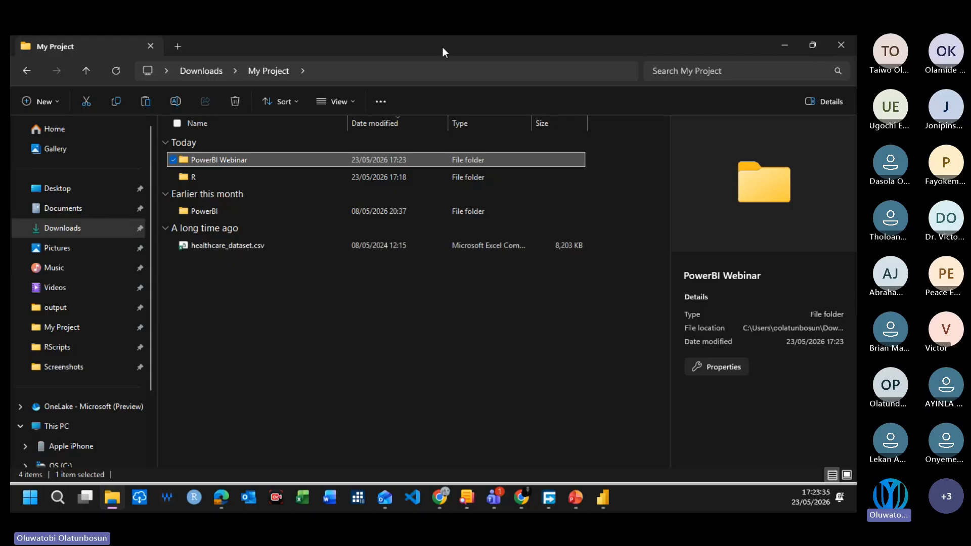
{"action": "left_click", "coordinate": [396, 322]}
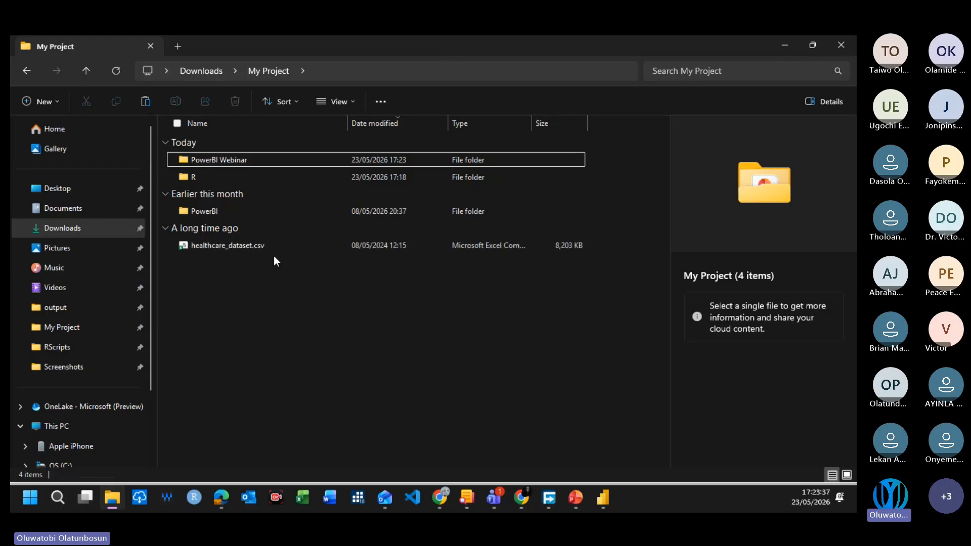
Step: Create a subfolder named data inside the PowerBI Webinar folder
{"action": "left_click", "coordinate": [228, 248]}
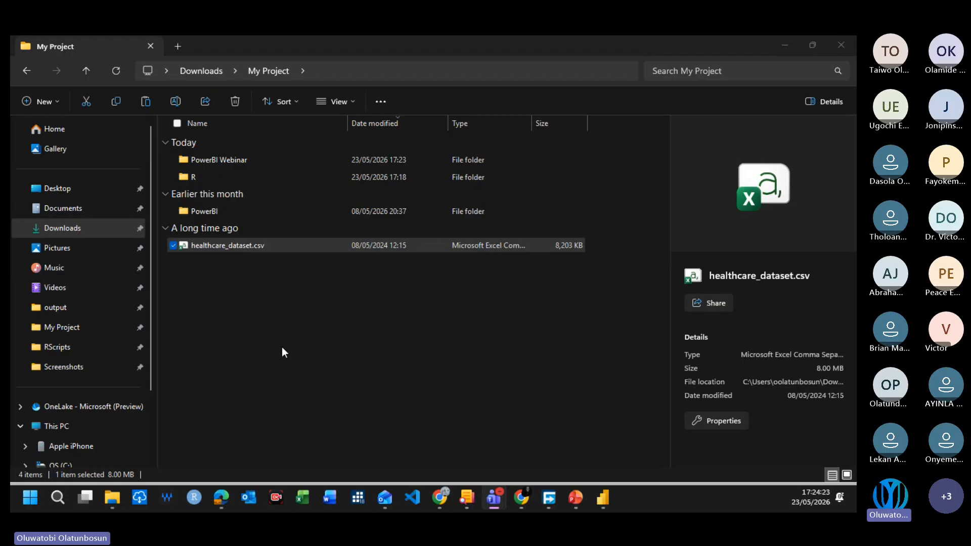
{"action": "double_click", "coordinate": [234, 159]}
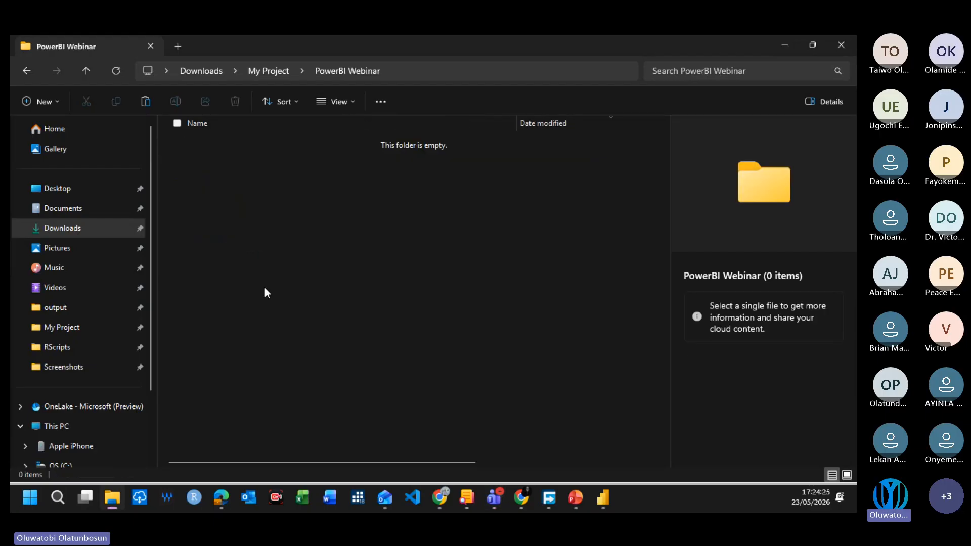
{"action": "left_click", "coordinate": [27, 71]}
{"action": "double_click", "coordinate": [240, 161]}
{"action": "left_click", "coordinate": [30, 100]}
{"action": "left_click", "coordinate": [71, 130]}
{"action": "type", "text": "data"}
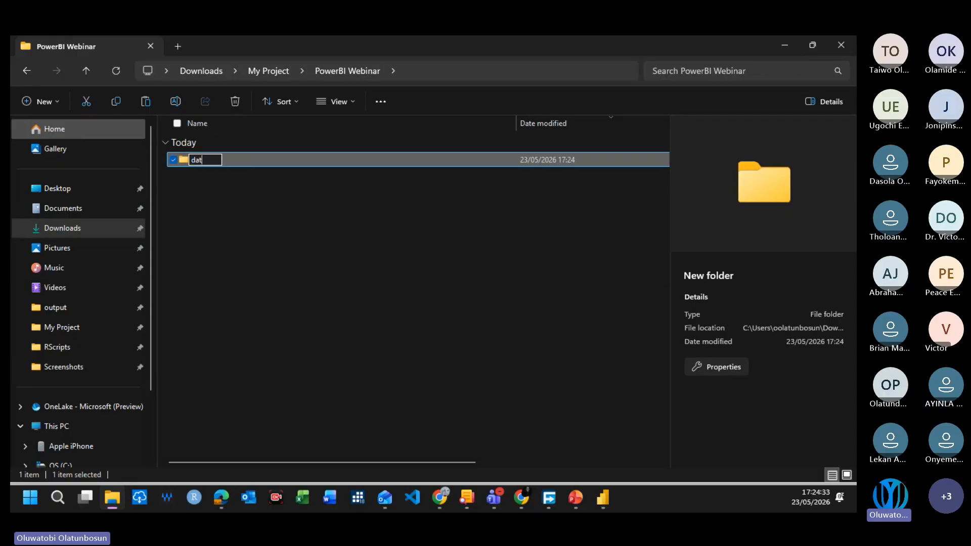
{"action": "key", "text": "Return"}
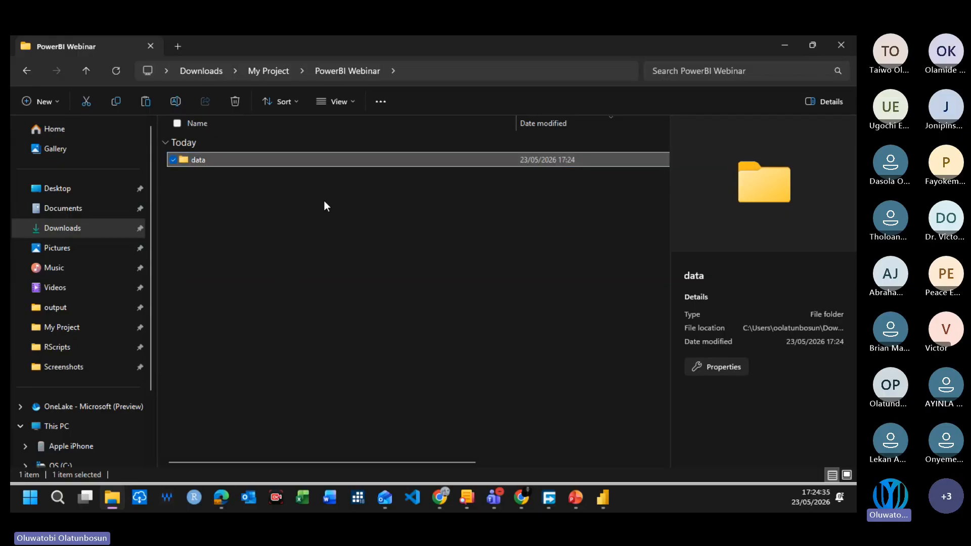
{"action": "left_click", "coordinate": [320, 214]}
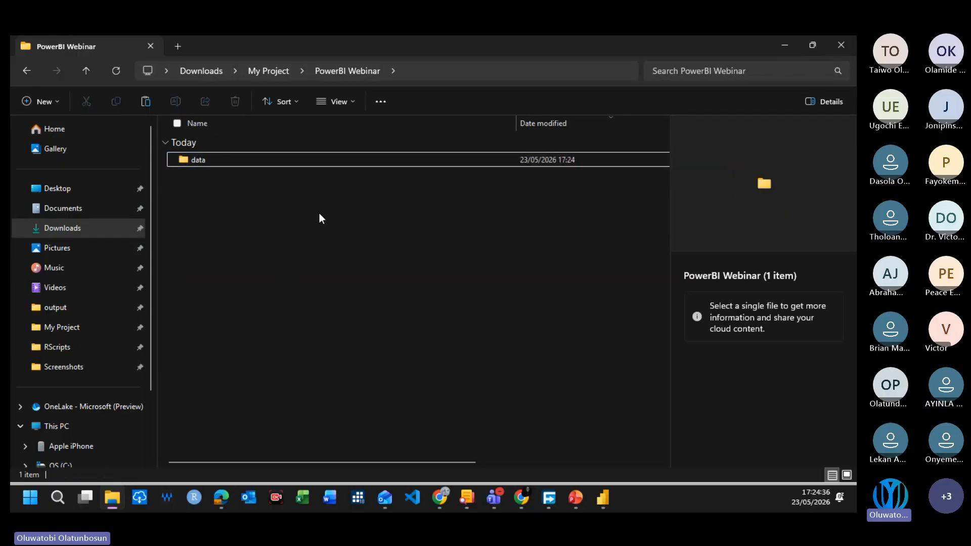
Step: Move healthcare_dataset.csv from My Project into the data folder inside PowerBI Webinar
{"action": "left_click", "coordinate": [36, 72]}
{"action": "left_click", "coordinate": [236, 248]}
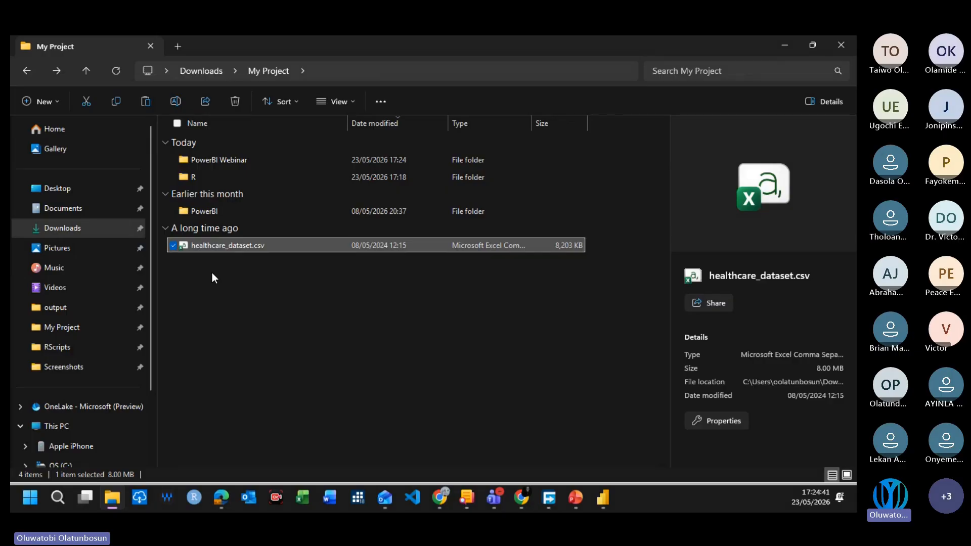
{"action": "double_click", "coordinate": [223, 164]}
{"action": "double_click", "coordinate": [228, 162]}
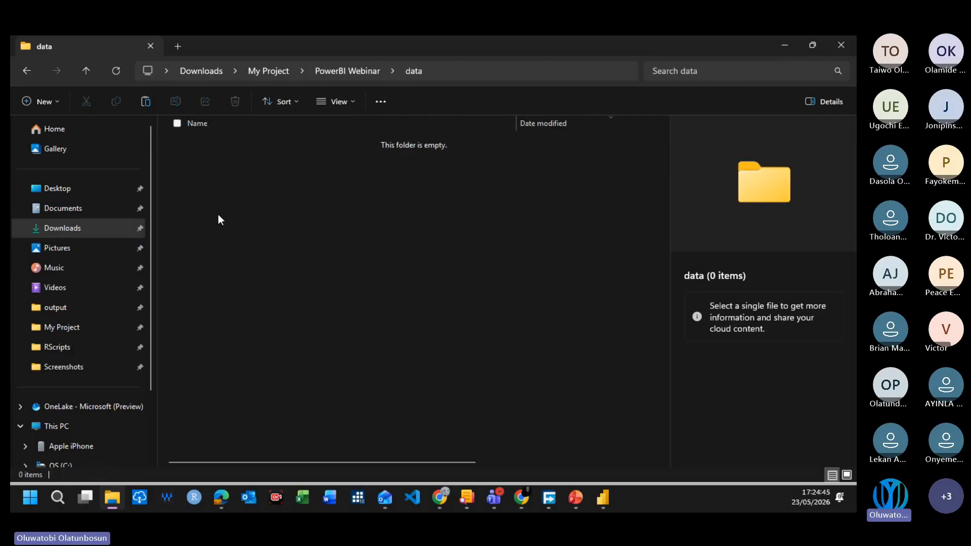
{"action": "key", "text": "ctrl+v"}
{"action": "left_click", "coordinate": [322, 284]}
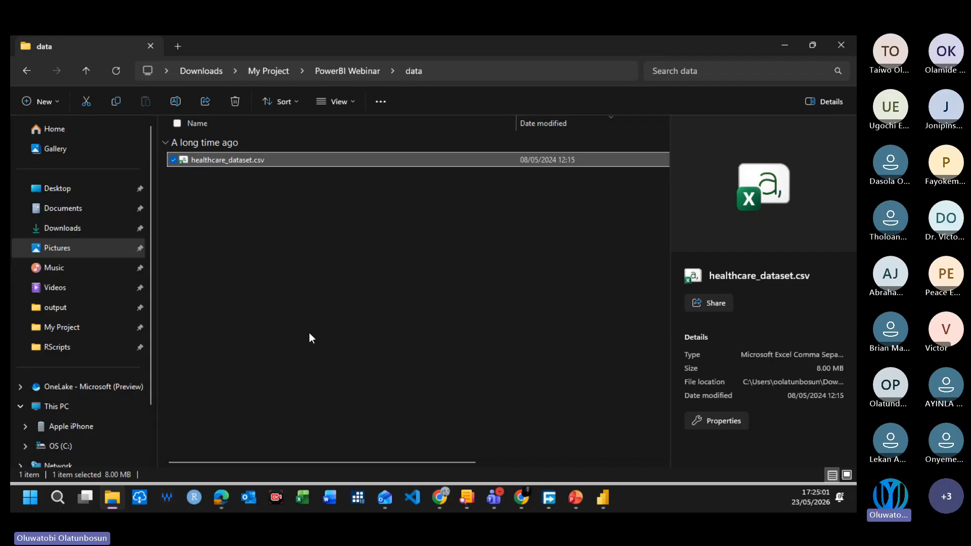
{"action": "left_click", "coordinate": [323, 285]}
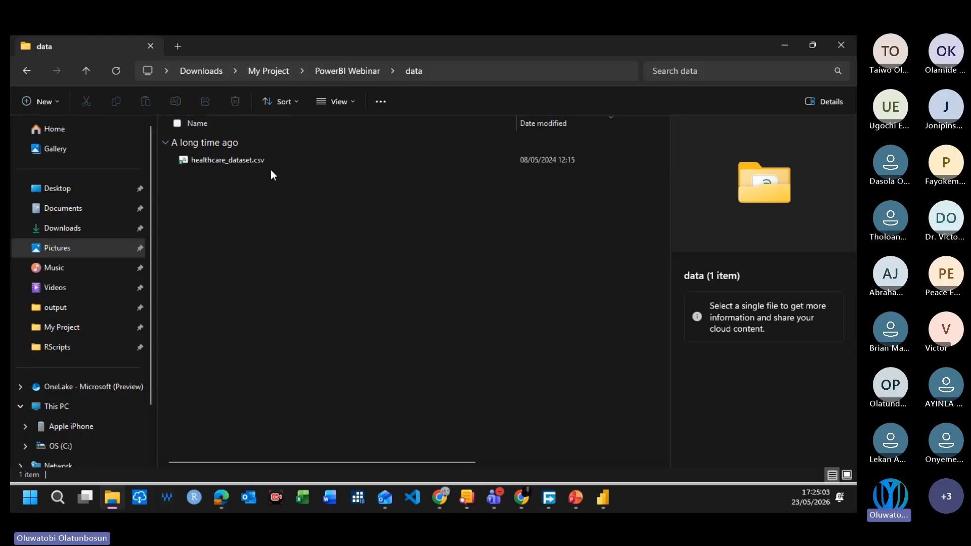
Step: Switch to Power BI Desktop and review the common data sources and the full Get Data source chooser
{"action": "left_click", "coordinate": [606, 498]}
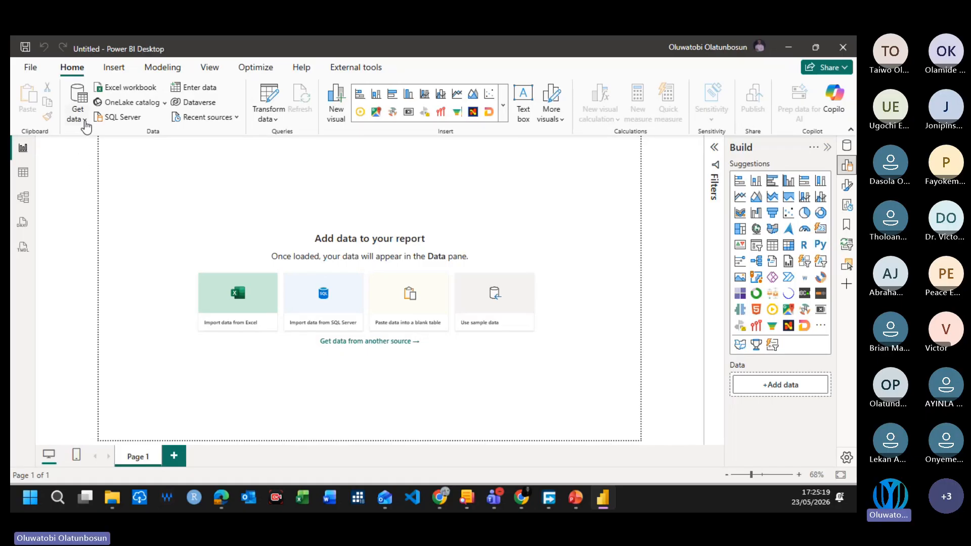
{"action": "scroll", "coordinate": [141, 180], "scroll_direction": "up", "scroll_amount": 1}
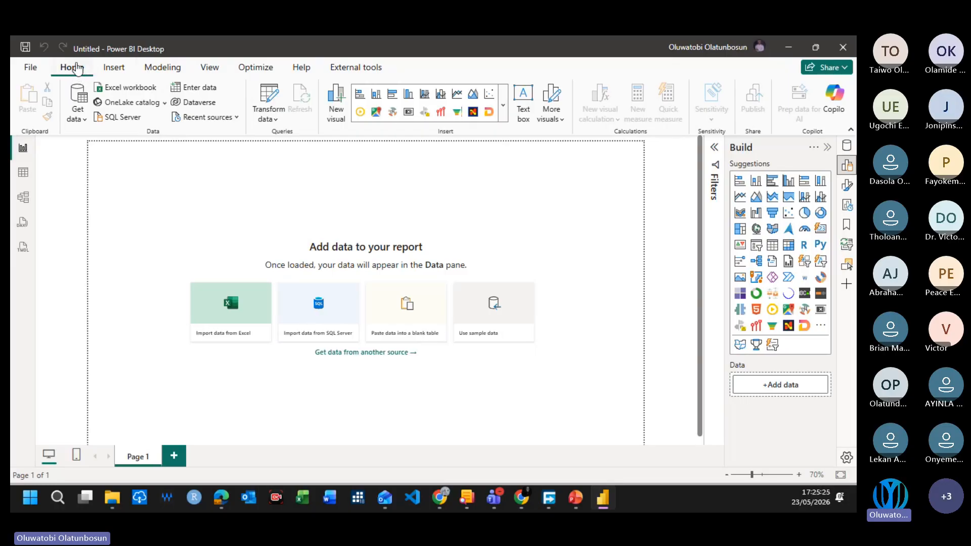
{"action": "left_click", "coordinate": [81, 120]}
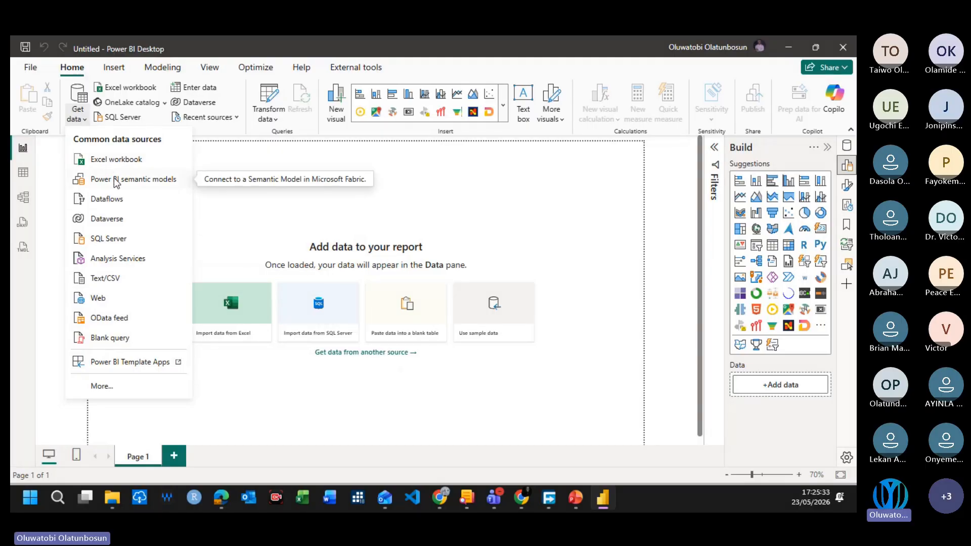
{"action": "left_click", "coordinate": [308, 190]}
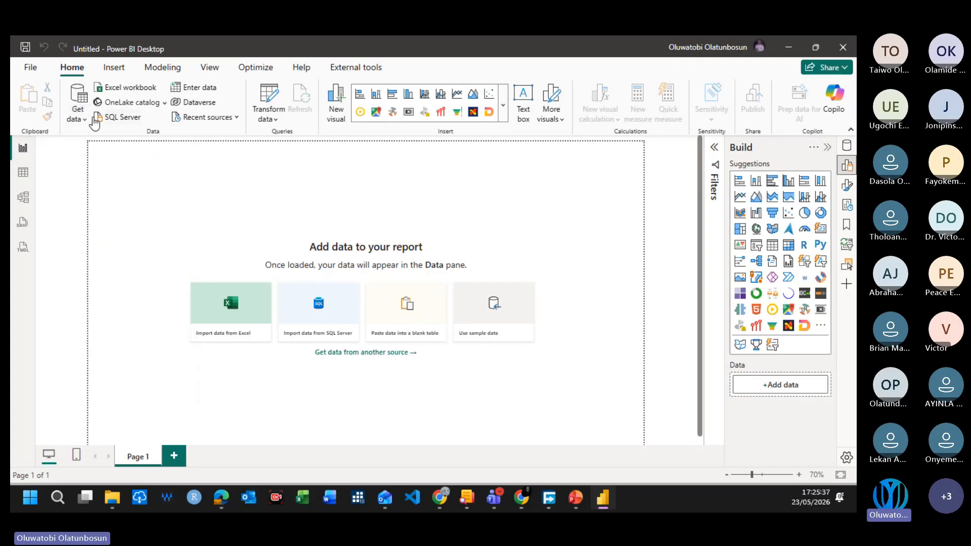
{"action": "left_click", "coordinate": [77, 98]}
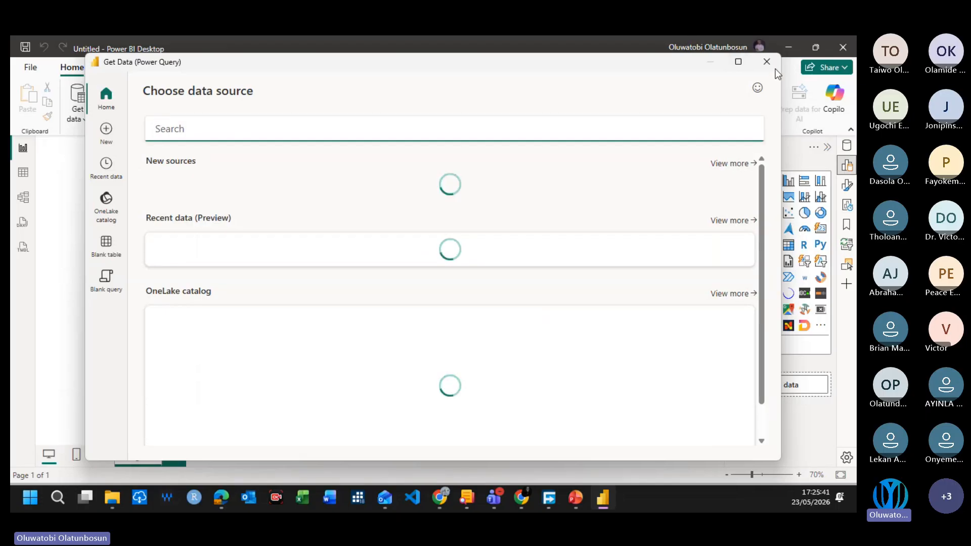
{"action": "left_click", "coordinate": [766, 61]}
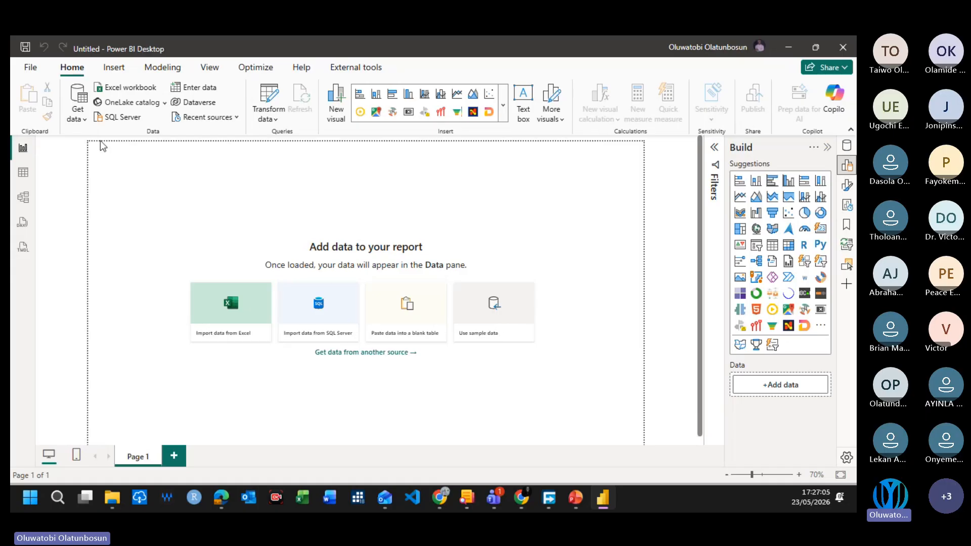
{"action": "left_click", "coordinate": [85, 120]}
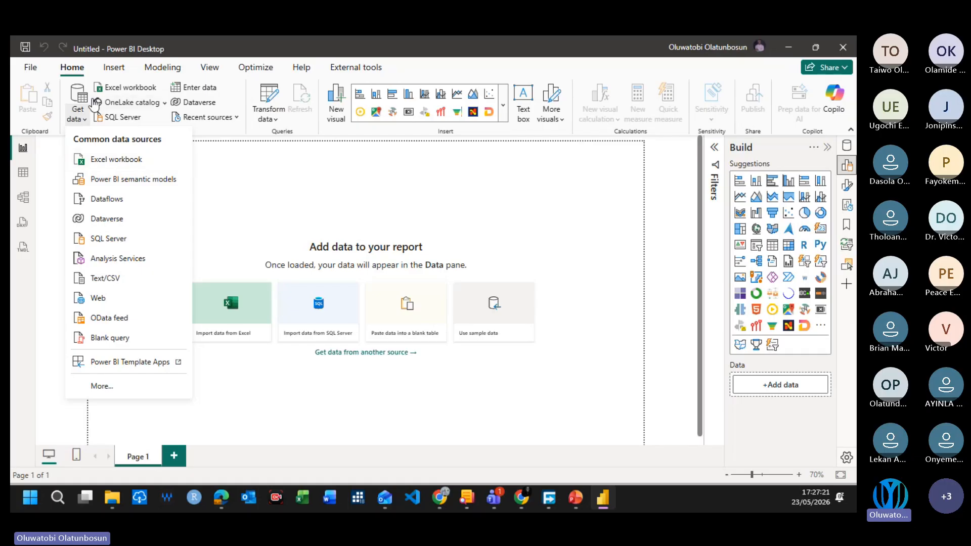
{"action": "left_click", "coordinate": [77, 95]}
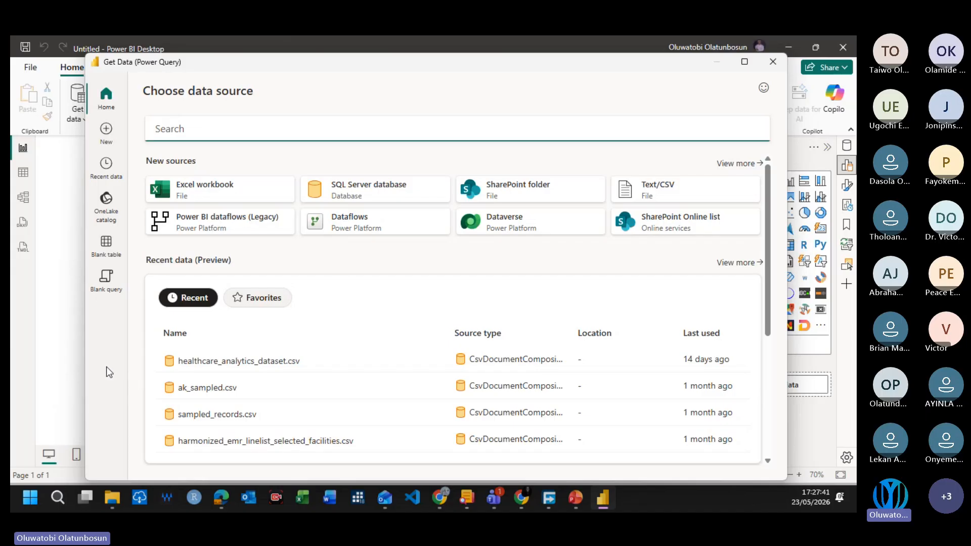
{"action": "left_click", "coordinate": [776, 59]}
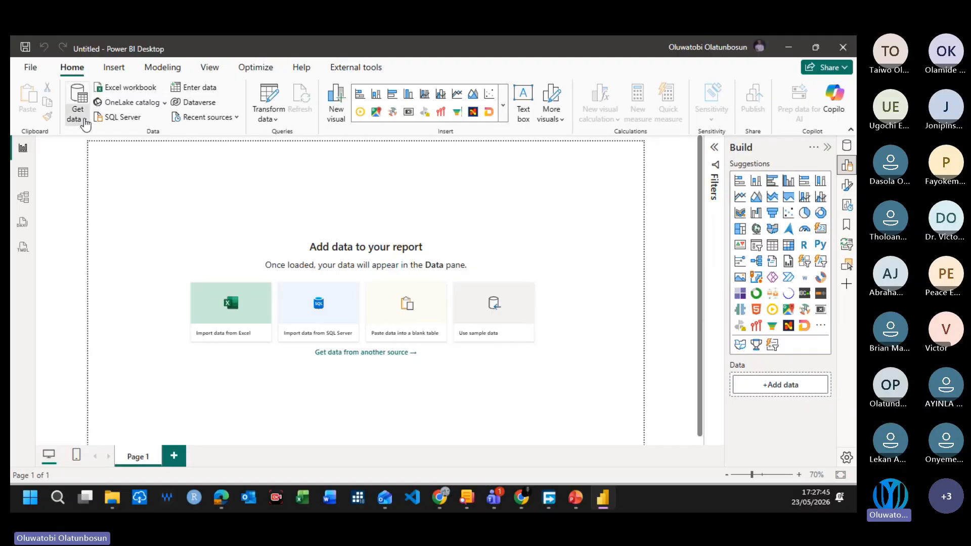
Step: Start a Text/CSV data connection and choose healthcare_dataset.csv from PowerBI Webinar's data folder as its source file
{"action": "left_click", "coordinate": [84, 120]}
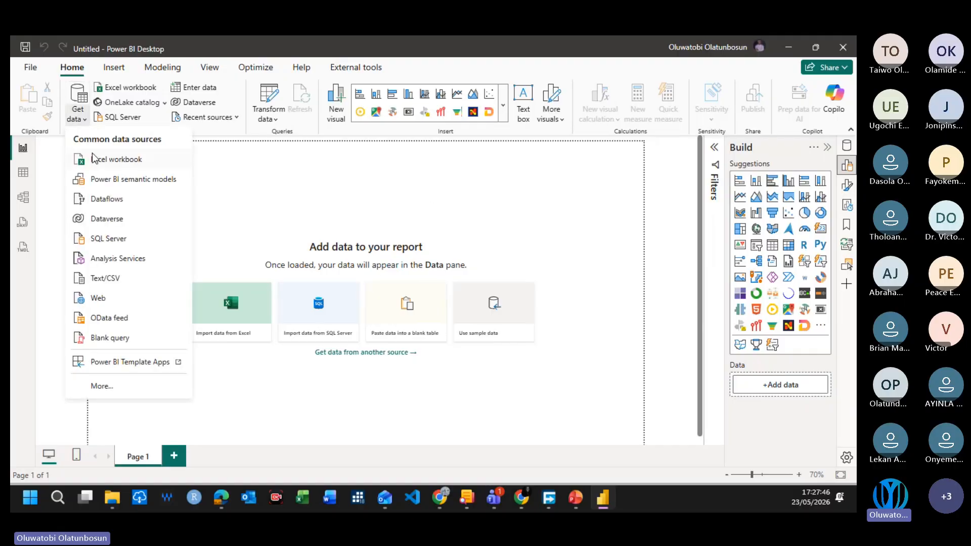
{"action": "left_click", "coordinate": [121, 278]}
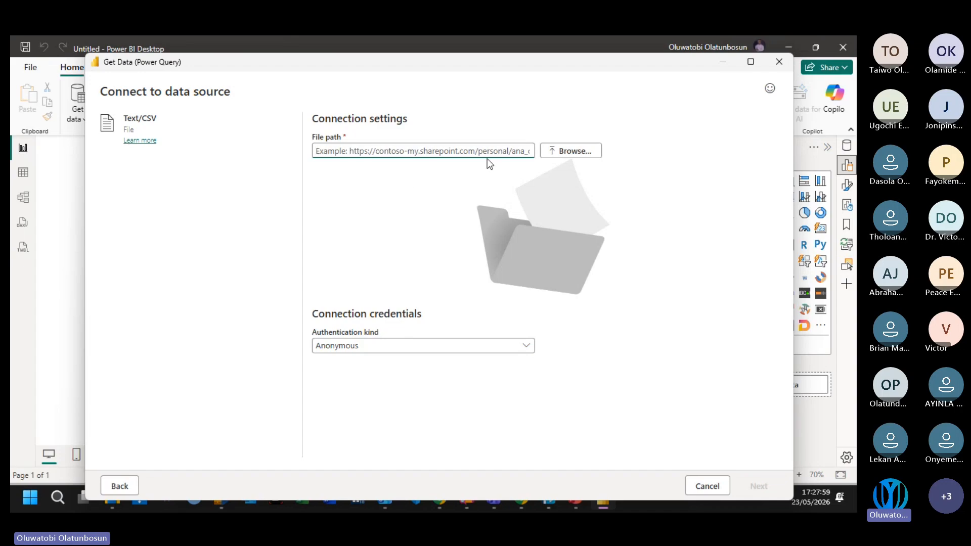
{"action": "left_click", "coordinate": [581, 151]}
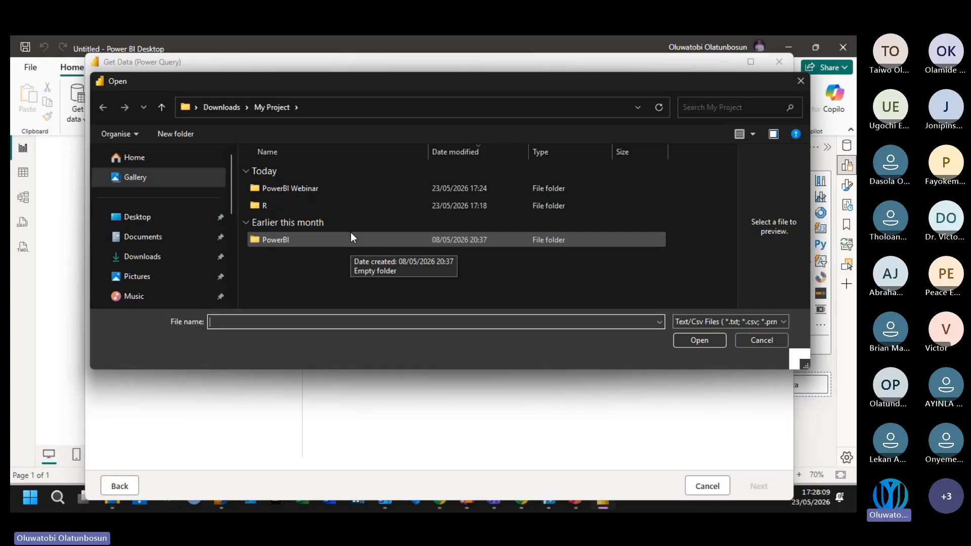
{"action": "double_click", "coordinate": [350, 188]}
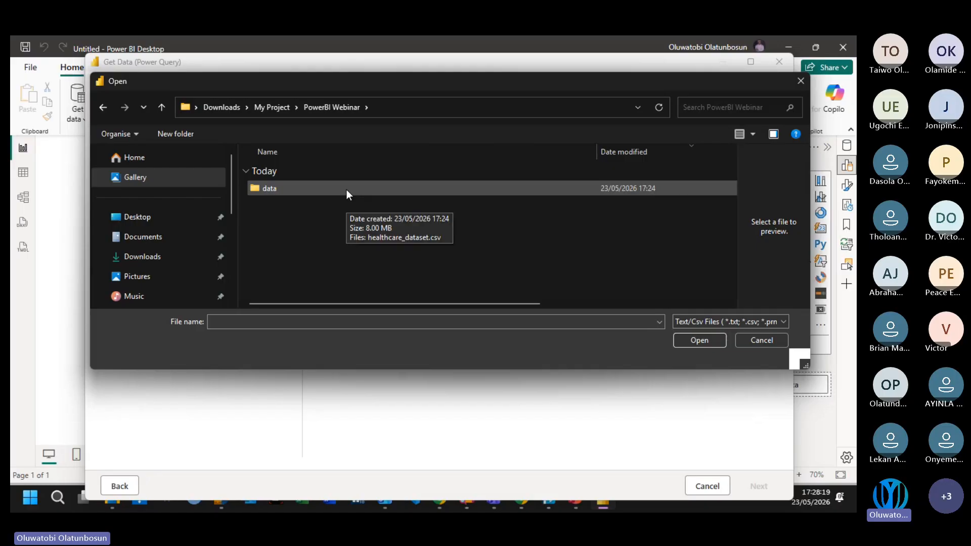
{"action": "double_click", "coordinate": [346, 189]}
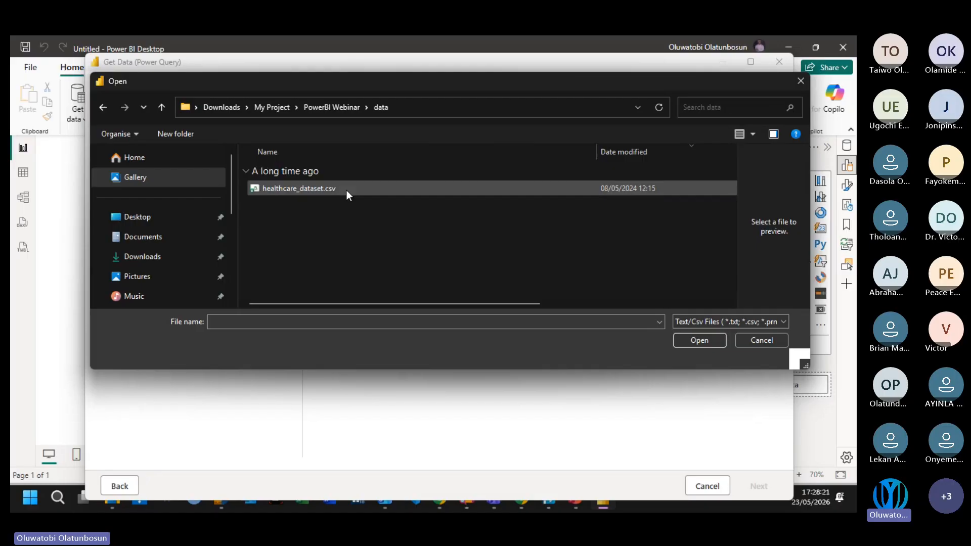
{"action": "left_click", "coordinate": [309, 188]}
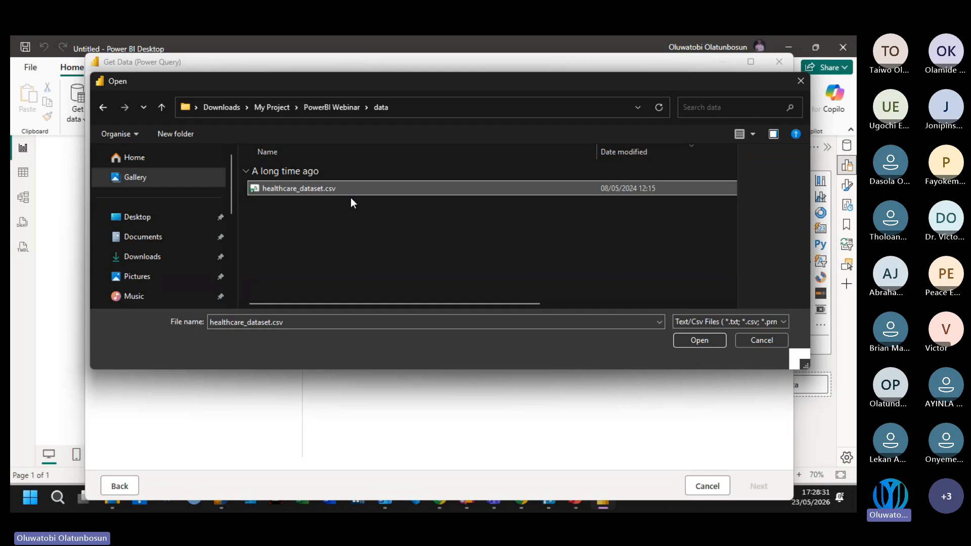
{"action": "left_click", "coordinate": [697, 341]}
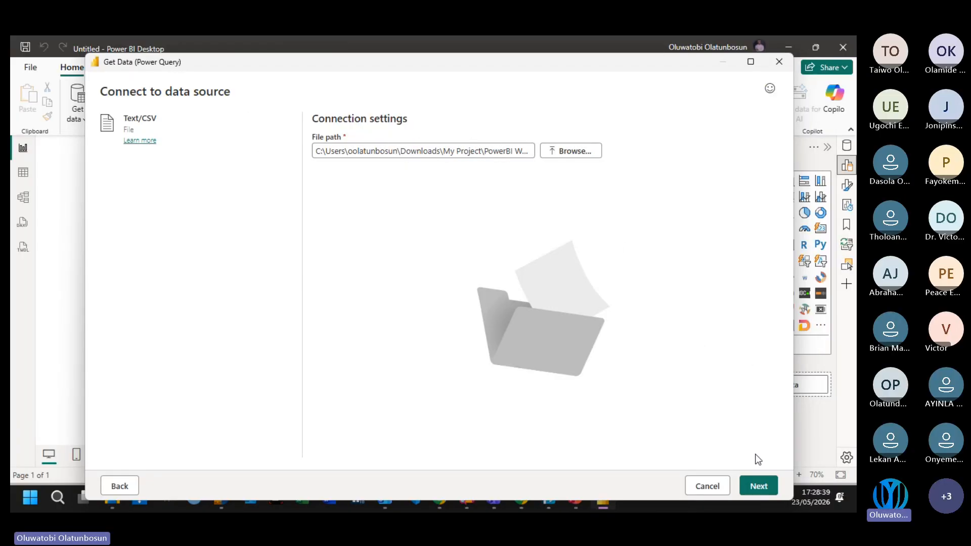
Step: Preview healthcare_dataset.csv with comma delimiter and type detection based on the first 200 rows, and load it without transforming
{"action": "left_click", "coordinate": [758, 489]}
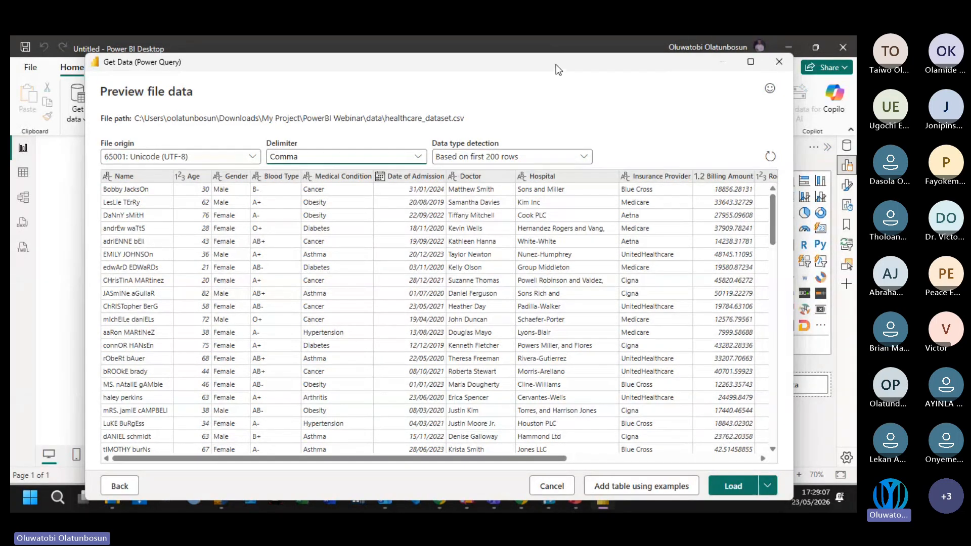
{"action": "left_click_drag", "start_coordinate": [556, 68], "coordinate": [556, 59]}
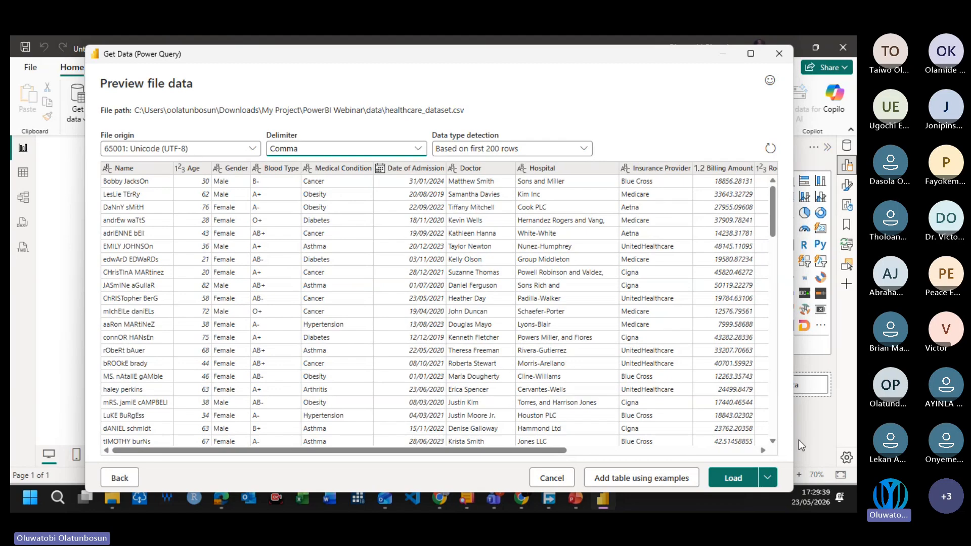
{"action": "left_click", "coordinate": [767, 479]}
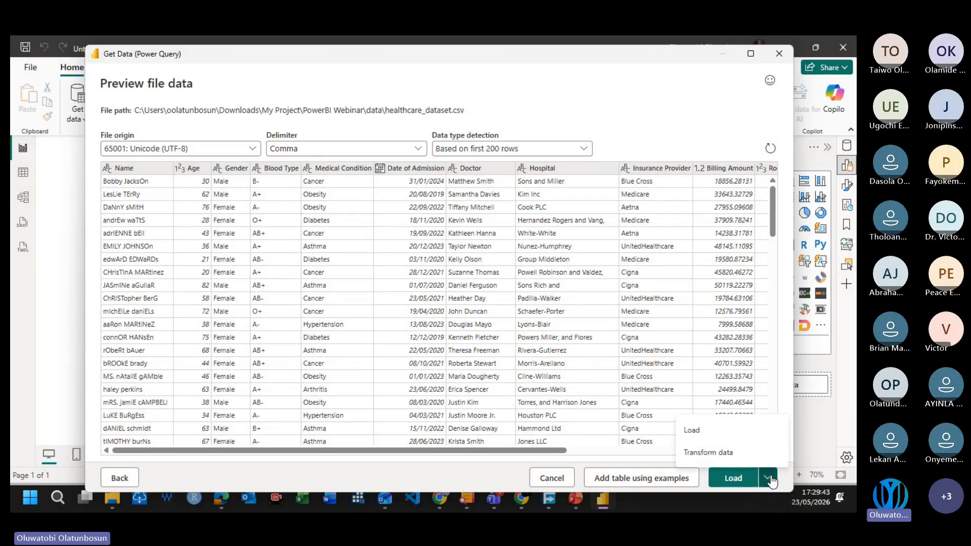
{"action": "left_click", "coordinate": [770, 479]}
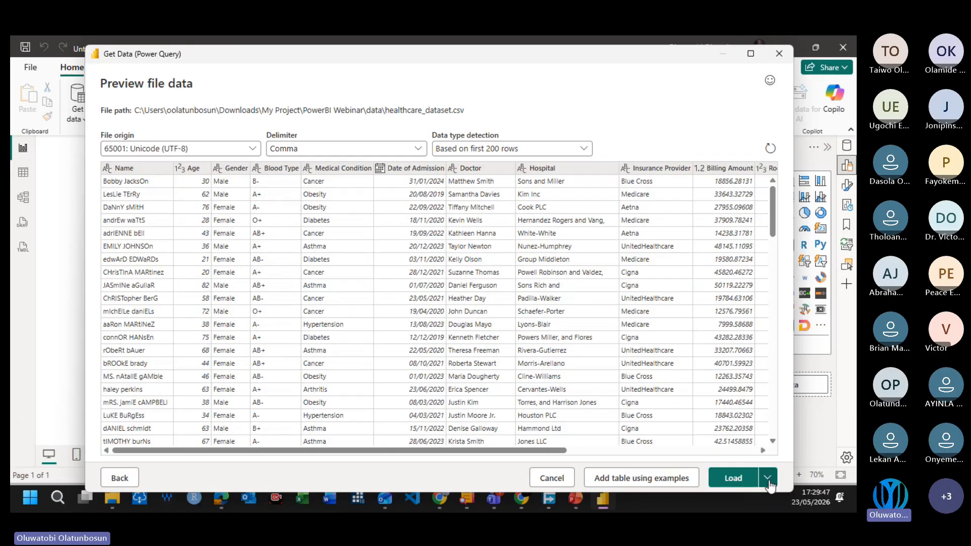
{"action": "left_click", "coordinate": [769, 479]}
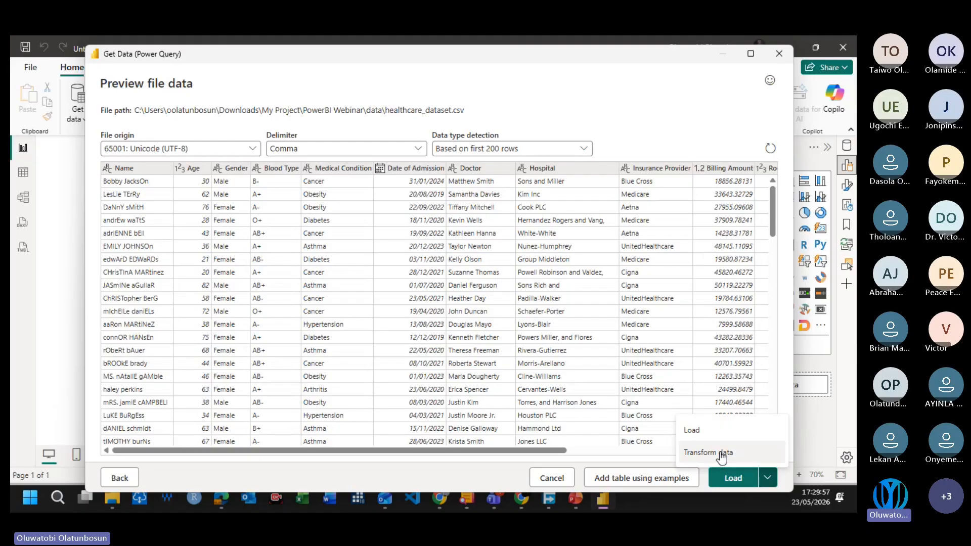
{"action": "left_click", "coordinate": [713, 434]}
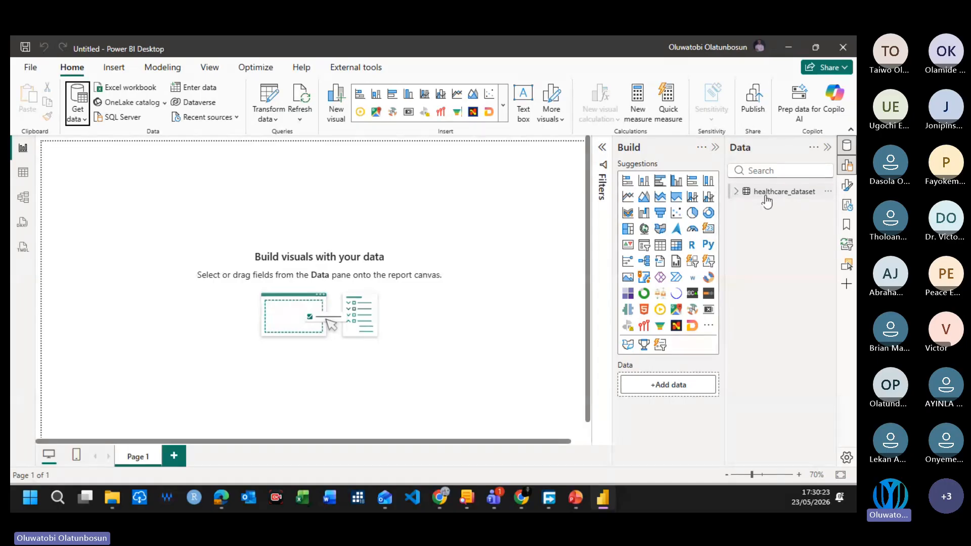
Step: Expand the healthcare_dataset table's field list and open its query in a maximized Power Query Editor window
{"action": "left_click", "coordinate": [738, 193]}
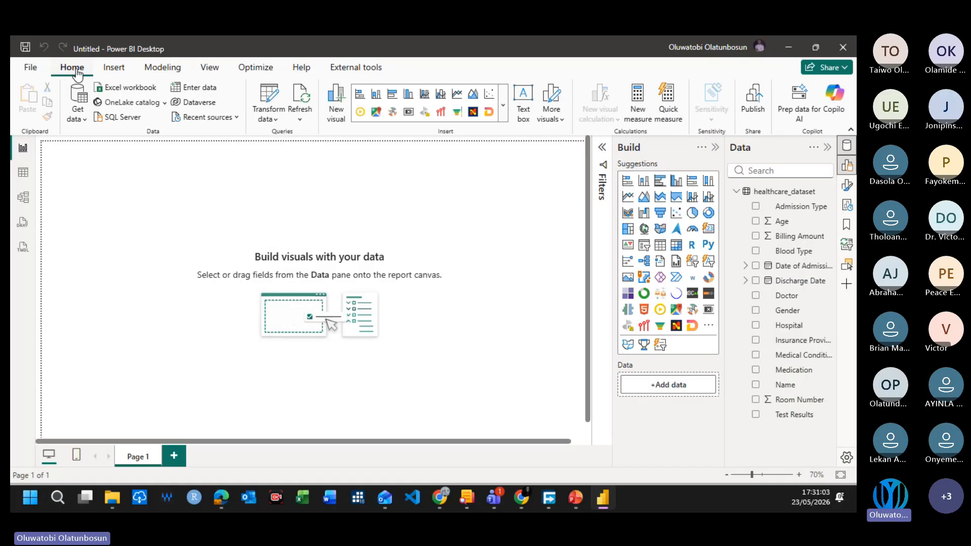
{"action": "left_click", "coordinate": [268, 98]}
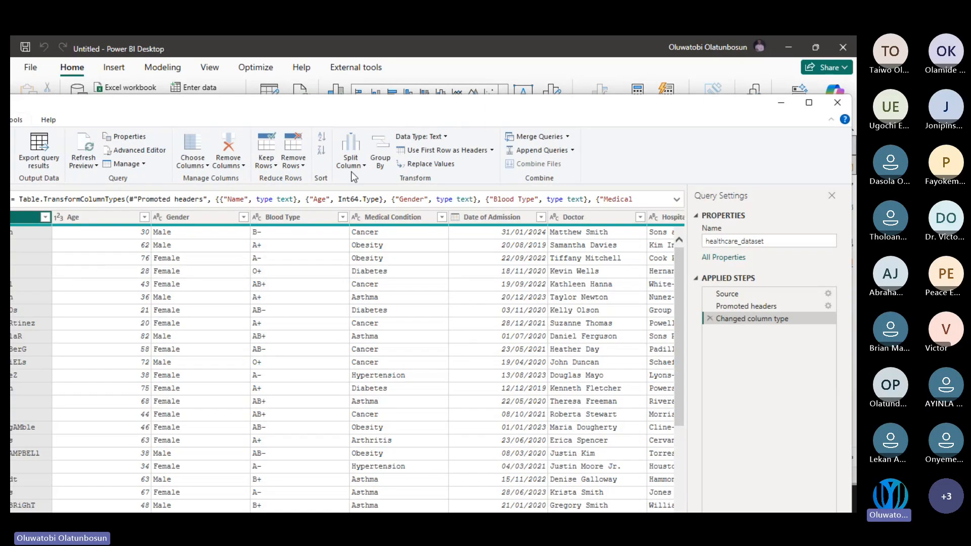
{"action": "left_click", "coordinate": [809, 103]}
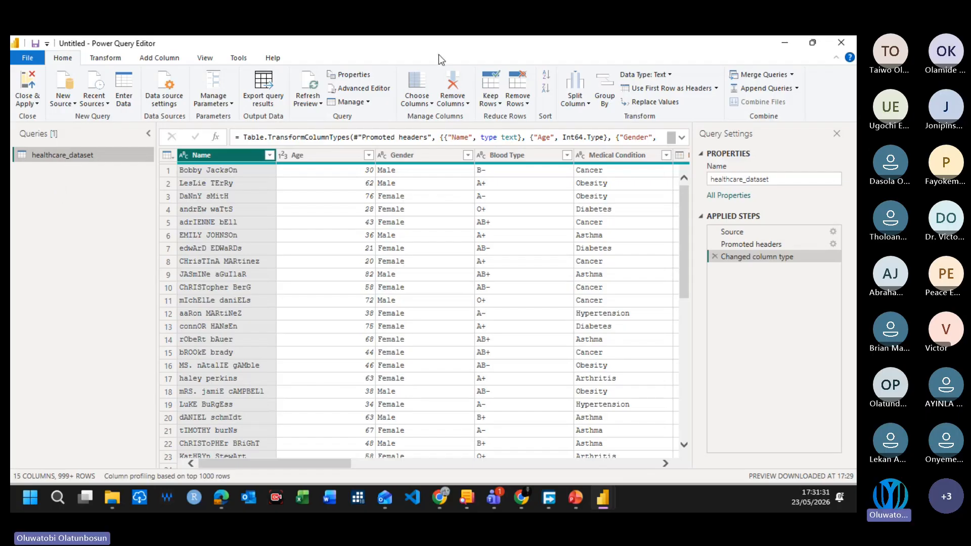
{"action": "left_click", "coordinate": [523, 57]}
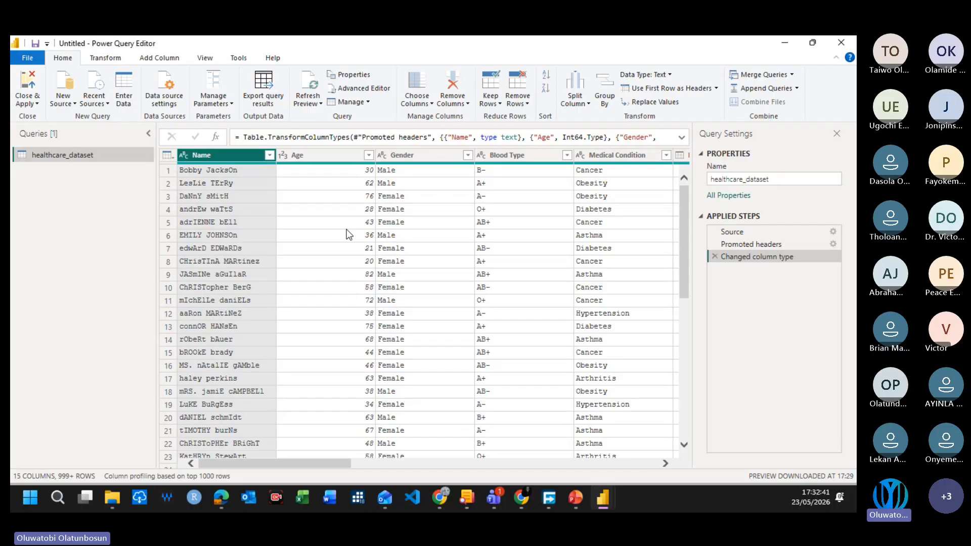
Step: Skim the first rows of healthcare_dataset and collapse the Queries pane to widen the data preview
{"action": "scroll", "coordinate": [349, 234], "scroll_direction": "down", "scroll_amount": 13}
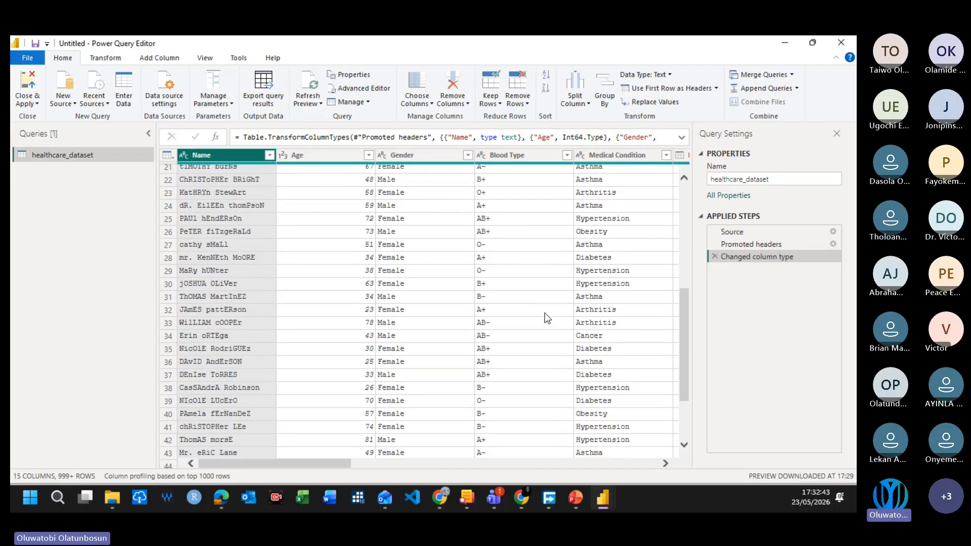
{"action": "scroll", "coordinate": [512, 326], "scroll_direction": "up", "scroll_amount": 13}
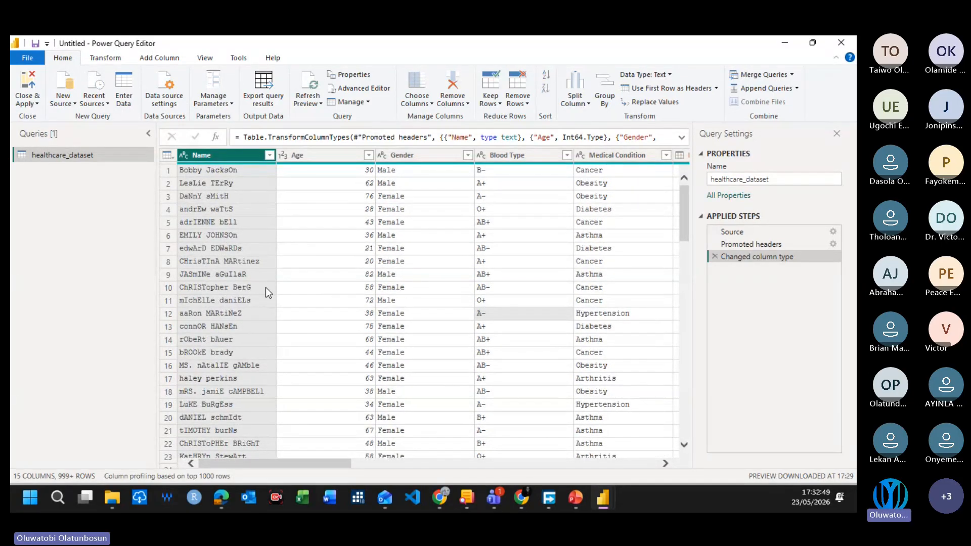
{"action": "left_click", "coordinate": [148, 133]}
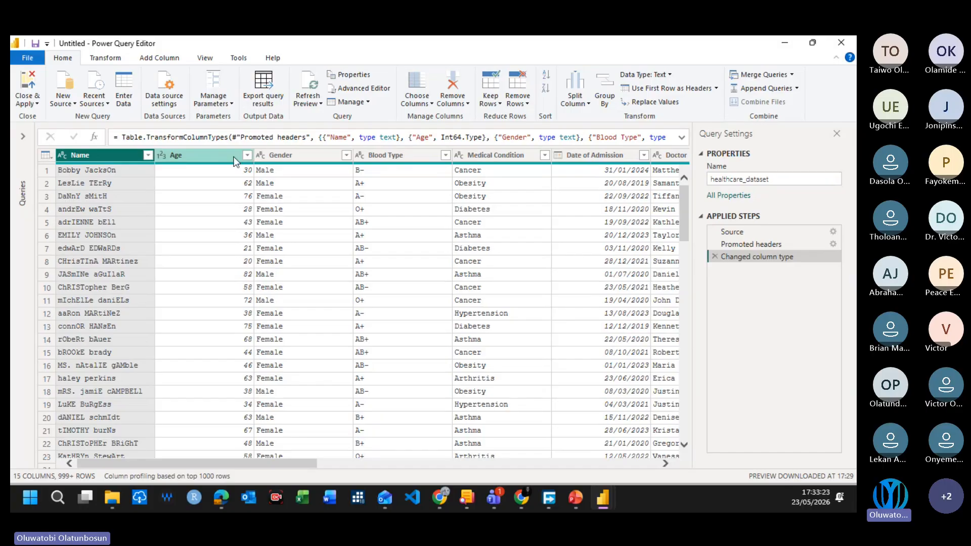
Step: Switch to File Explorer to view the project's data folder and return to the Power Query Editor
{"action": "left_click", "coordinate": [445, 86]}
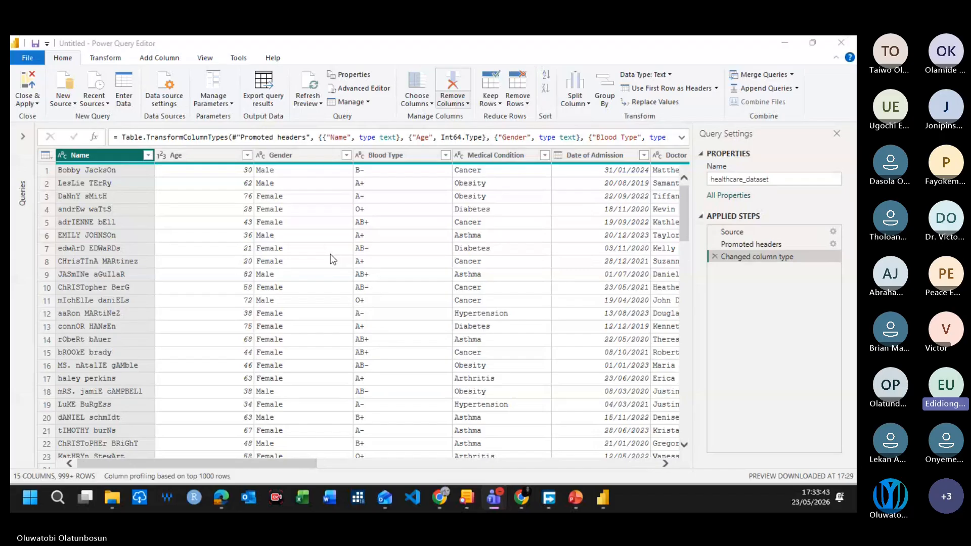
{"action": "left_click", "coordinate": [113, 498]}
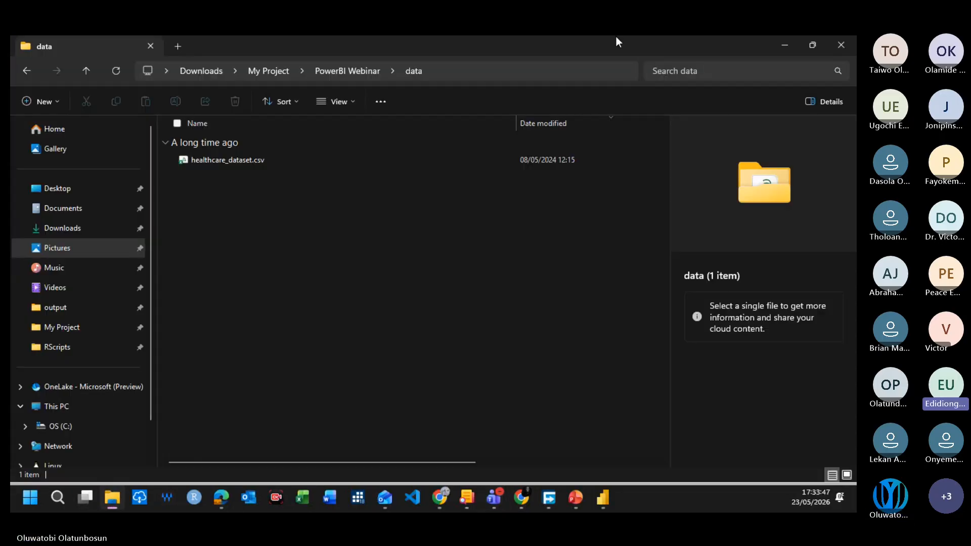
{"action": "left_click_drag", "start_coordinate": [630, 40], "coordinate": [11, 131]}
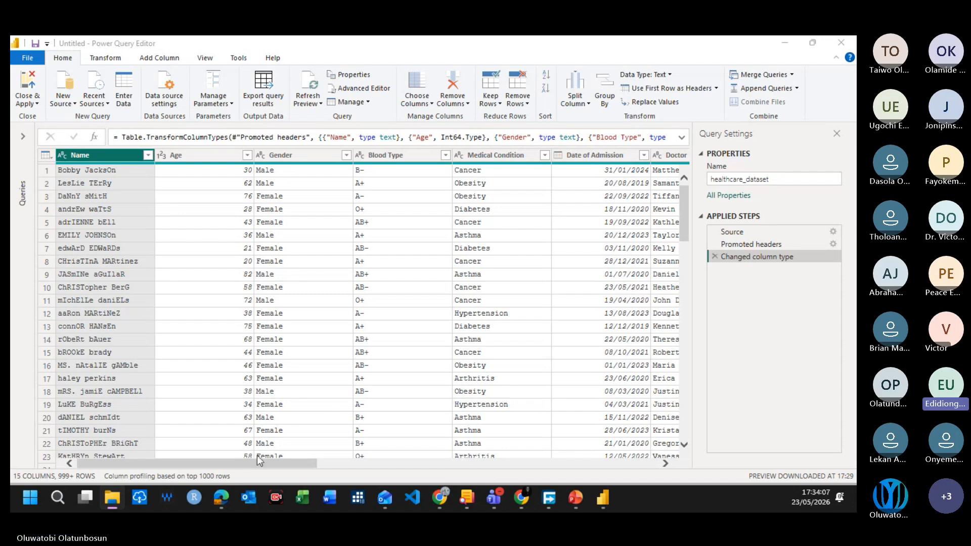
Step: Examine the healthcare_dataset columns from Name through Test Results and a sample of their rows to understand the records
{"action": "left_click_drag", "start_coordinate": [302, 466], "coordinate": [506, 451]}
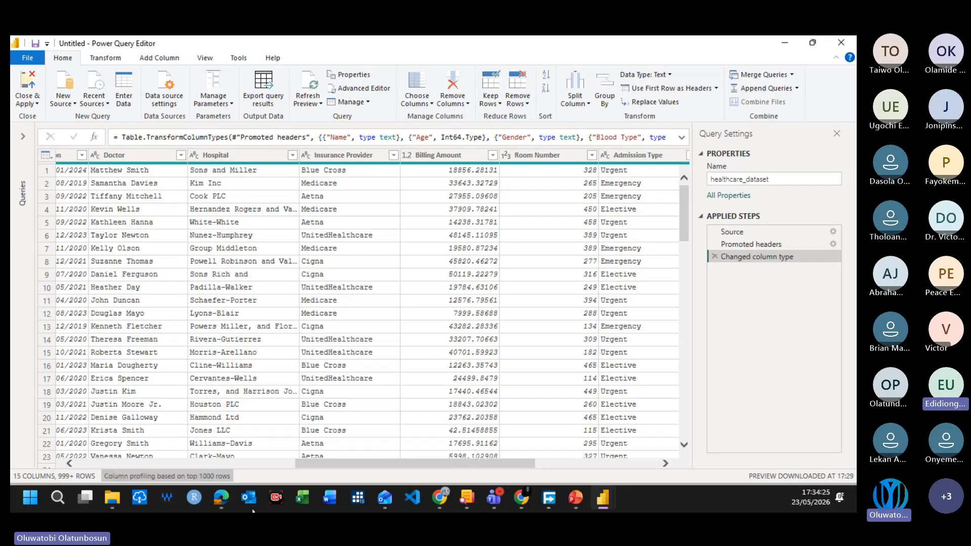
{"action": "left_click_drag", "start_coordinate": [352, 470], "coordinate": [487, 473]}
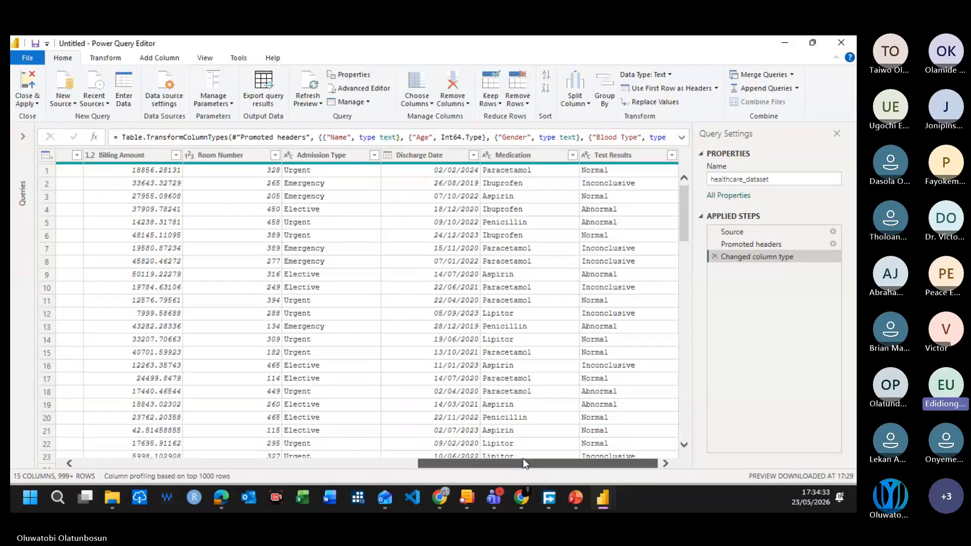
{"action": "scroll", "coordinate": [559, 367], "scroll_direction": "down", "scroll_amount": 4}
{"action": "scroll", "coordinate": [561, 384], "scroll_direction": "up", "scroll_amount": 4}
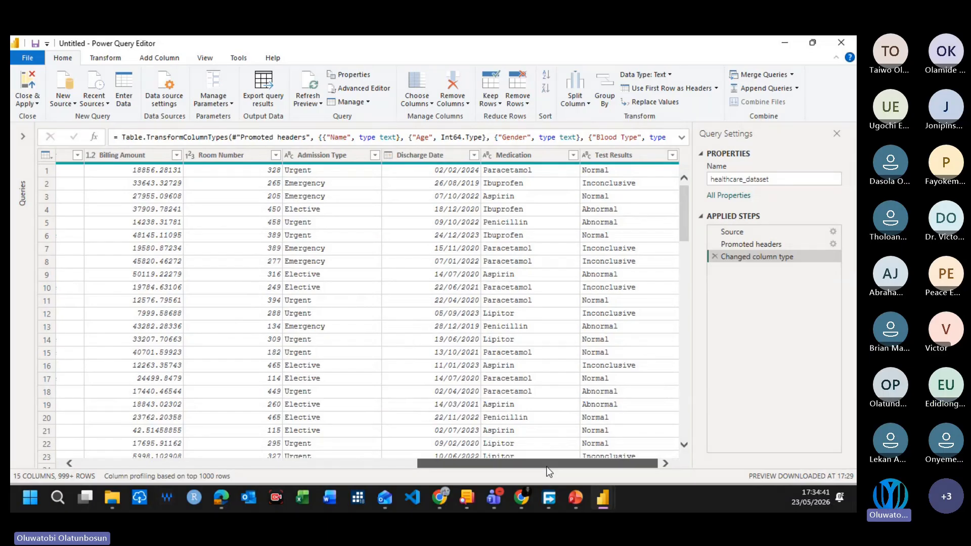
{"action": "left_click_drag", "start_coordinate": [547, 468], "coordinate": [128, 466]}
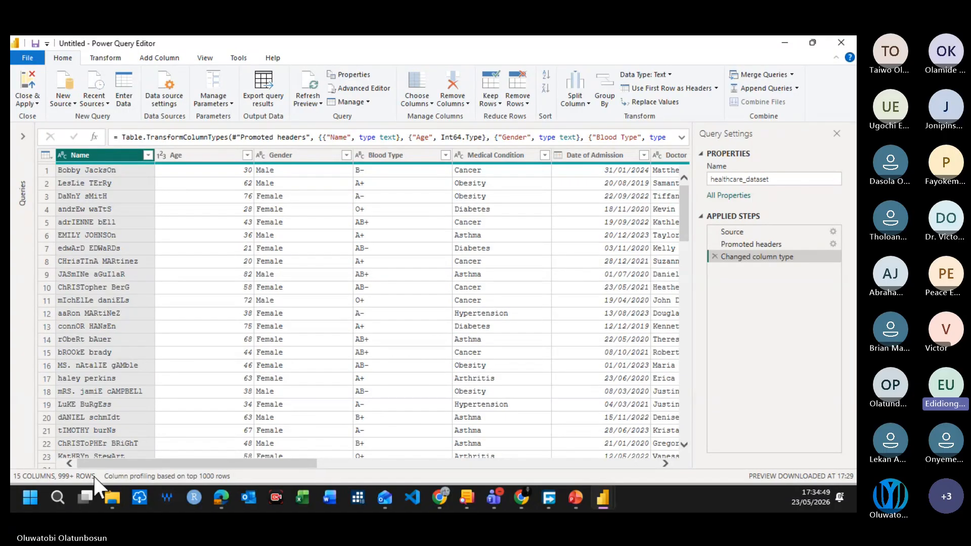
{"action": "left_click_drag", "start_coordinate": [131, 465], "coordinate": [388, 460]}
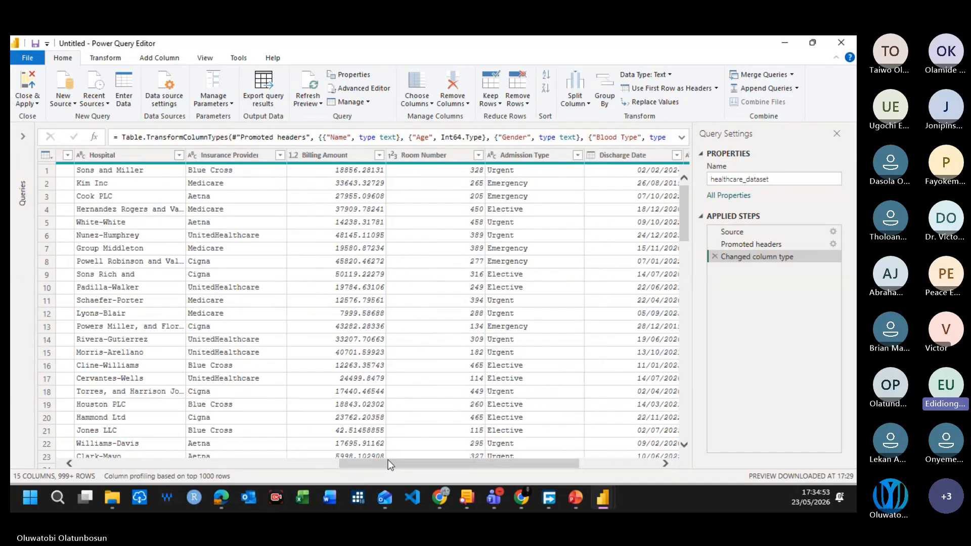
{"action": "scroll", "coordinate": [390, 324], "scroll_direction": "down", "scroll_amount": 15}
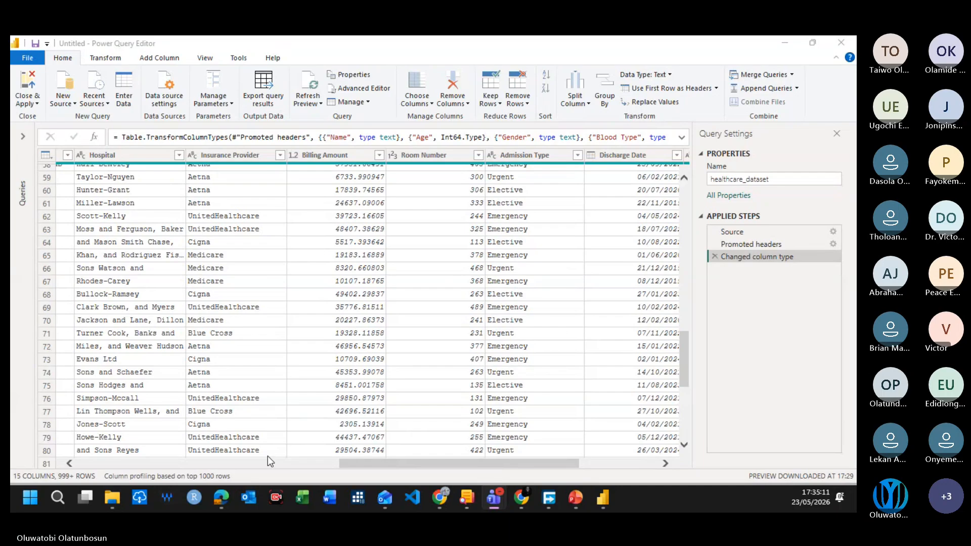
{"action": "left_click_drag", "start_coordinate": [501, 466], "coordinate": [482, 480]}
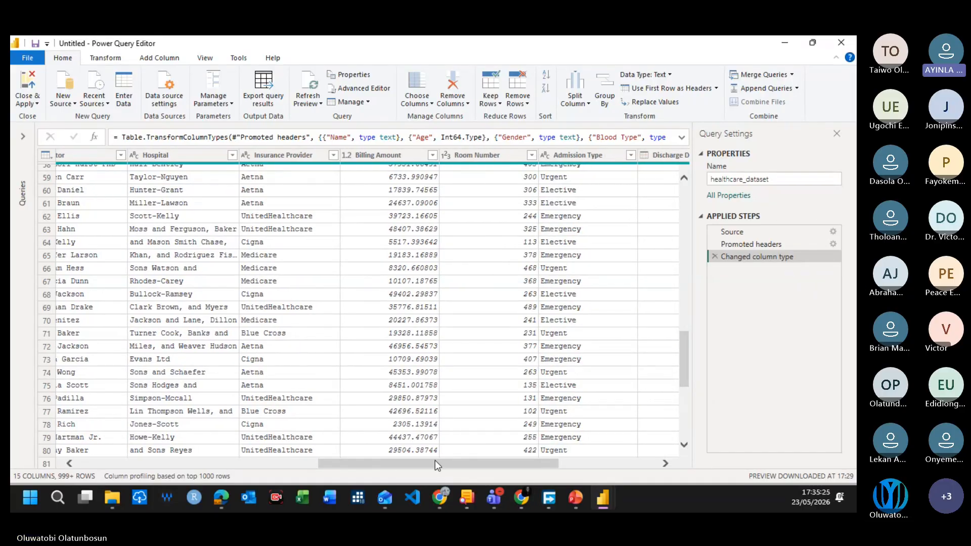
{"action": "left_click_drag", "start_coordinate": [435, 465], "coordinate": [457, 468]}
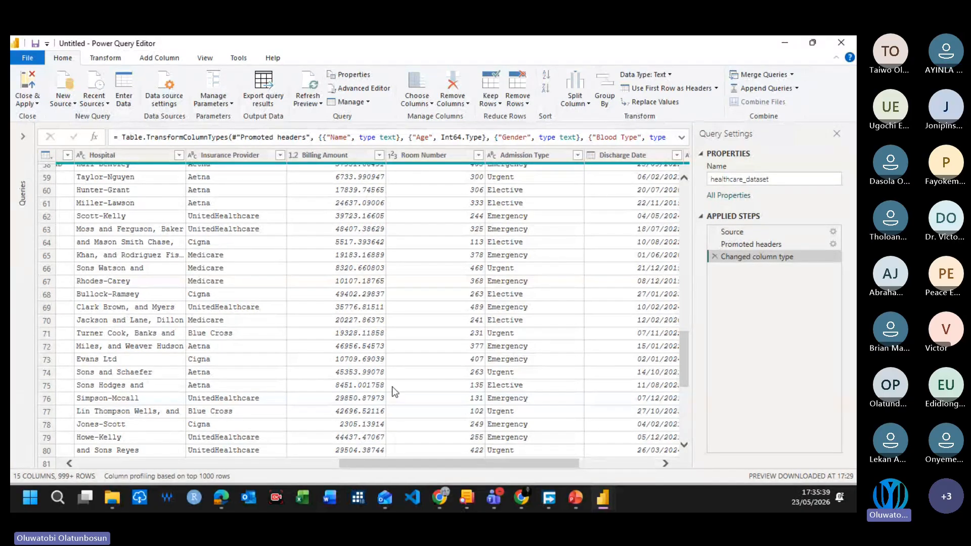
{"action": "left_click_drag", "start_coordinate": [507, 466], "coordinate": [587, 465]}
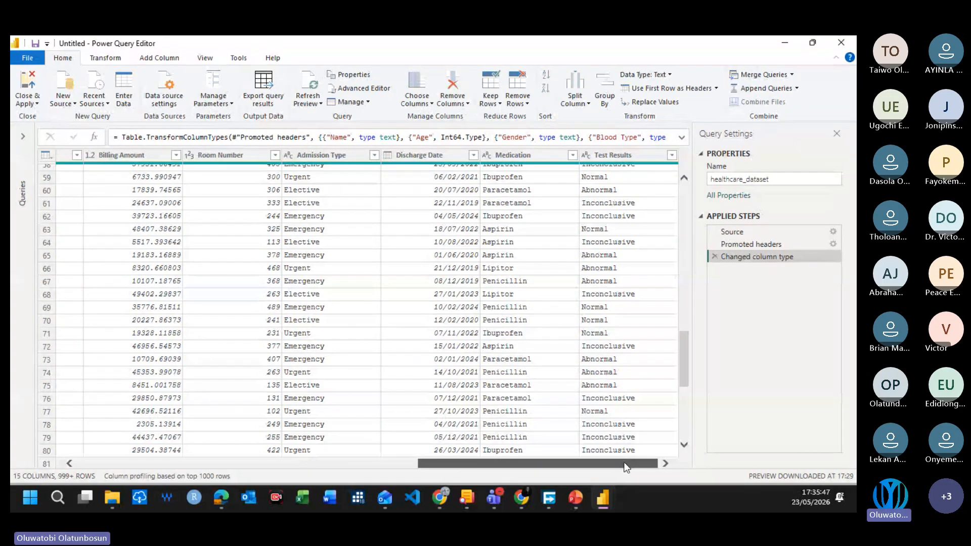
{"action": "left_click_drag", "start_coordinate": [620, 462], "coordinate": [393, 472]}
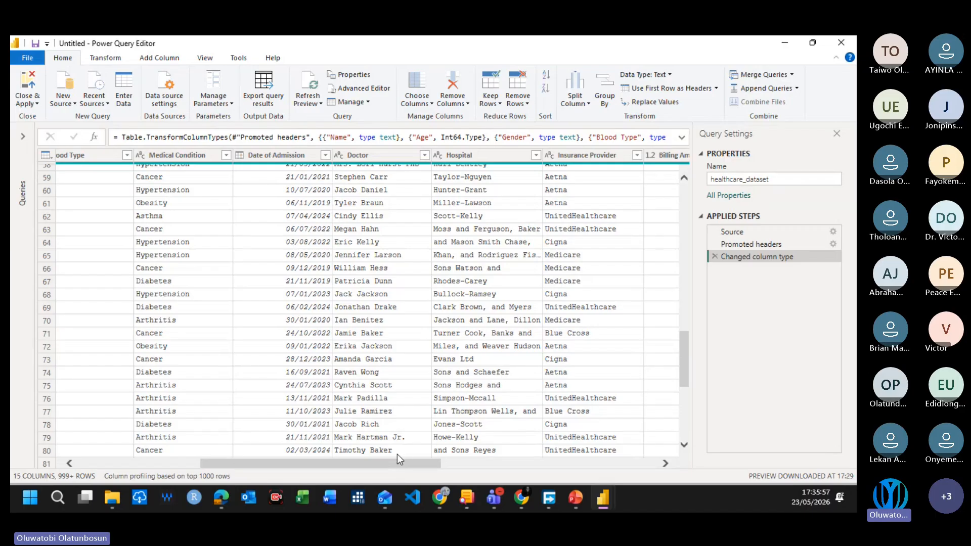
{"action": "scroll", "coordinate": [411, 435], "scroll_direction": "up", "scroll_amount": 19}
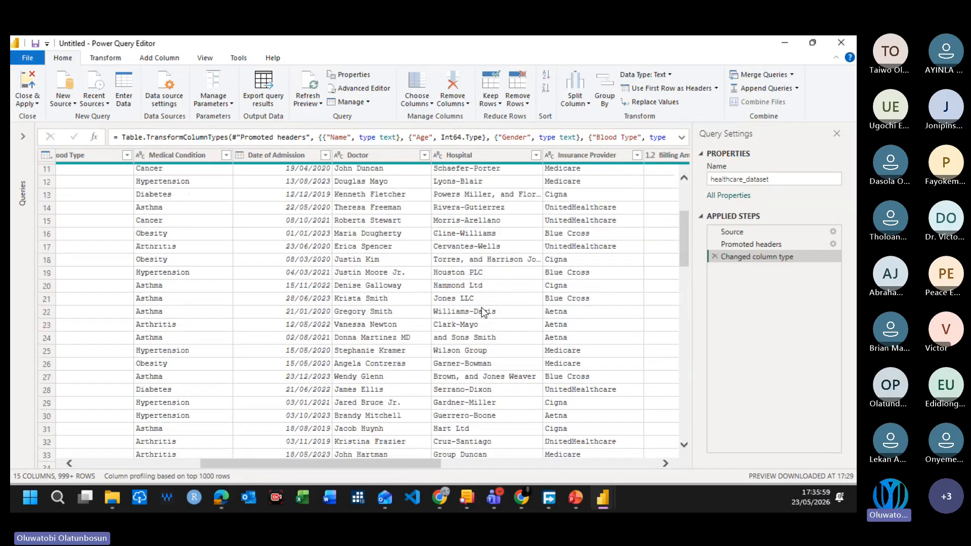
{"action": "left_click_drag", "start_coordinate": [318, 463], "coordinate": [551, 450]}
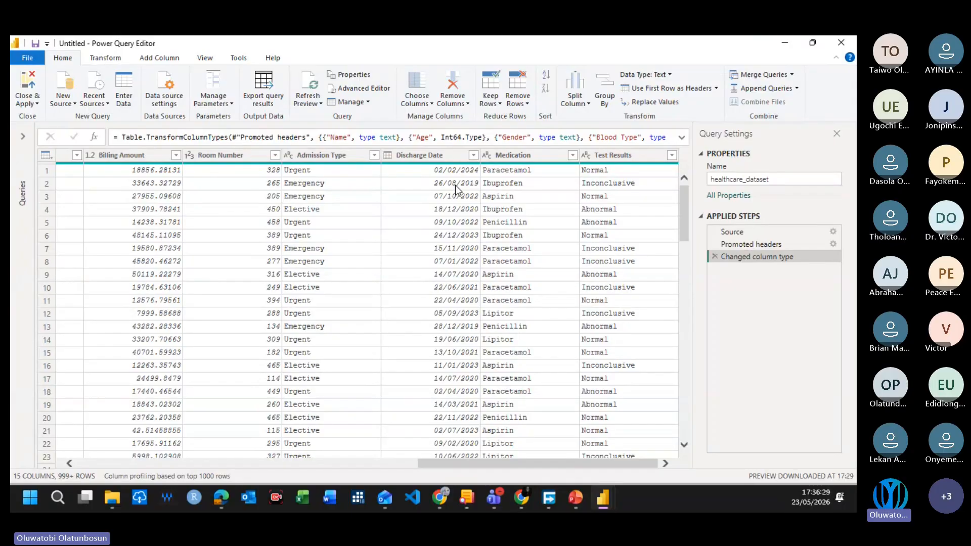
{"action": "left_click_drag", "start_coordinate": [625, 461], "coordinate": [206, 439]}
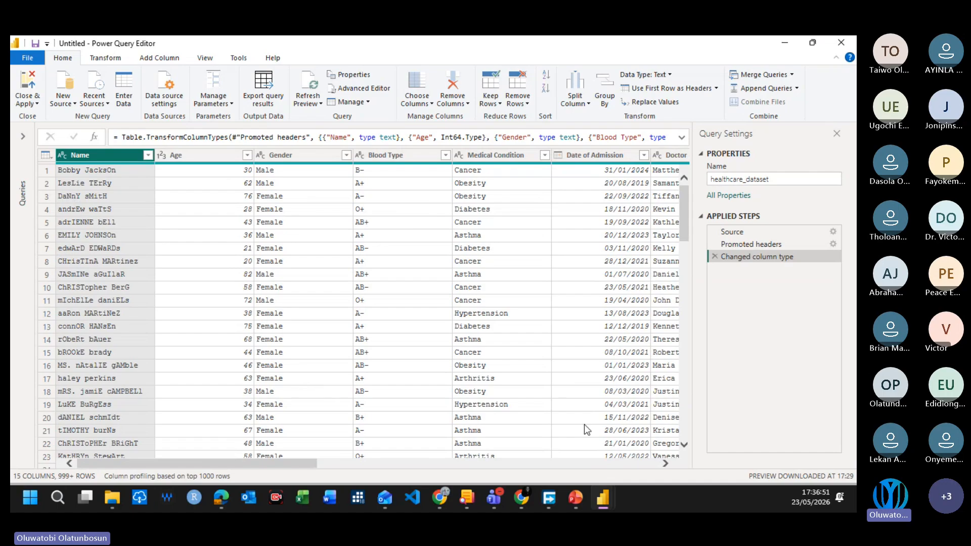
{"action": "scroll", "coordinate": [228, 445], "scroll_direction": "down", "scroll_amount": 14}
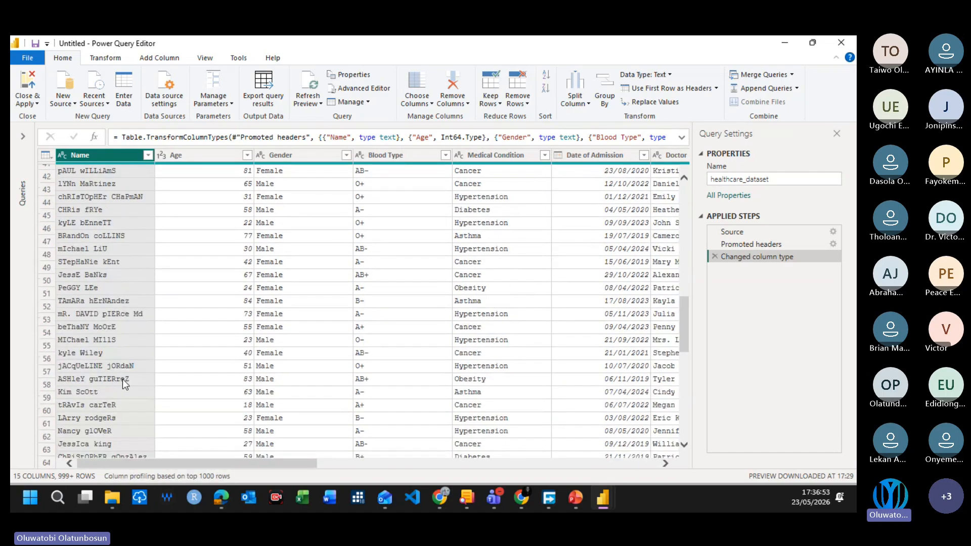
{"action": "scroll", "coordinate": [122, 378], "scroll_direction": "up", "scroll_amount": 14}
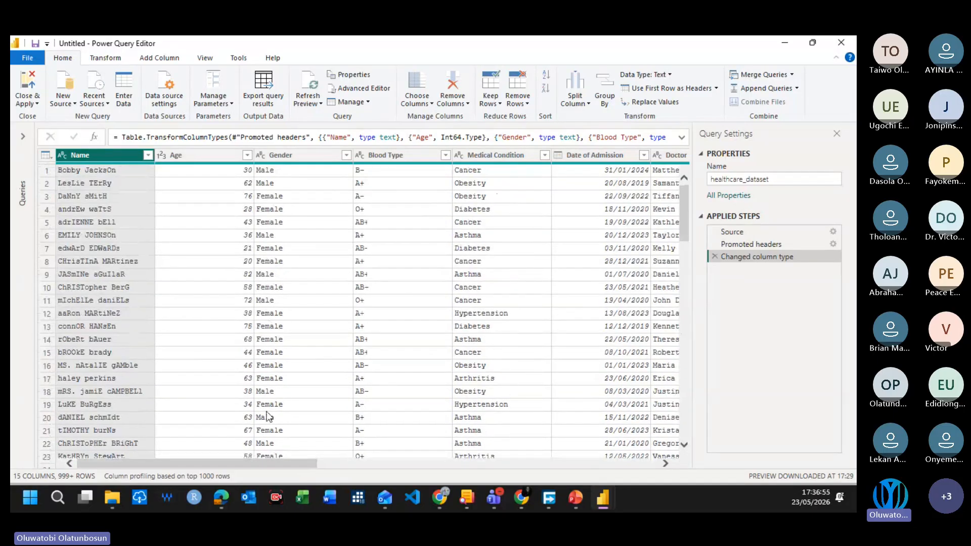
{"action": "left_click_drag", "start_coordinate": [162, 462], "coordinate": [617, 434]}
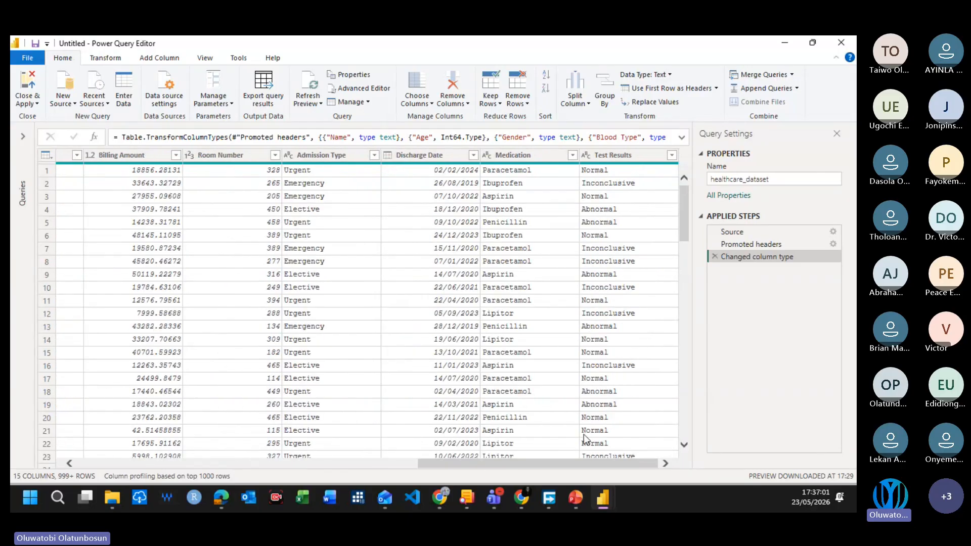
{"action": "left_click_drag", "start_coordinate": [620, 463], "coordinate": [209, 508]}
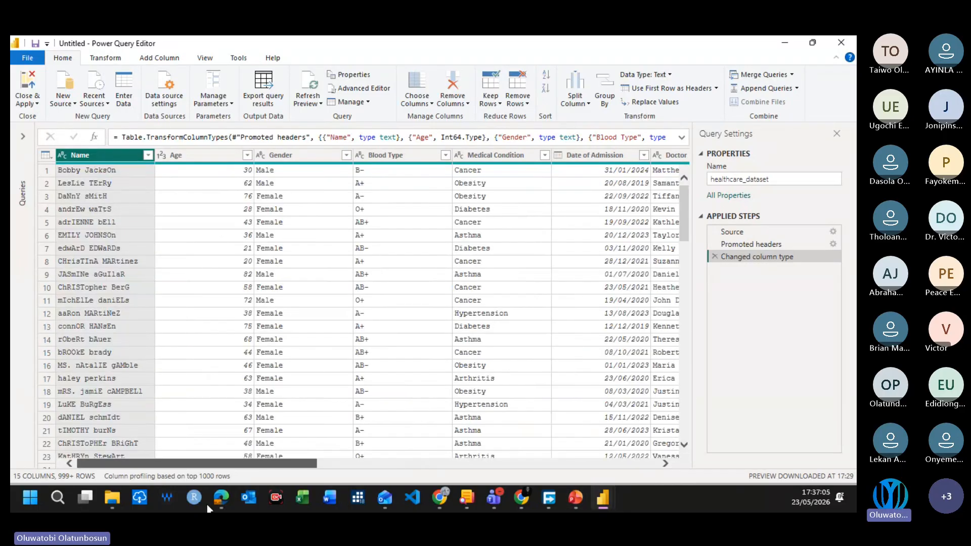
{"action": "left_click_drag", "start_coordinate": [207, 504], "coordinate": [338, 457]}
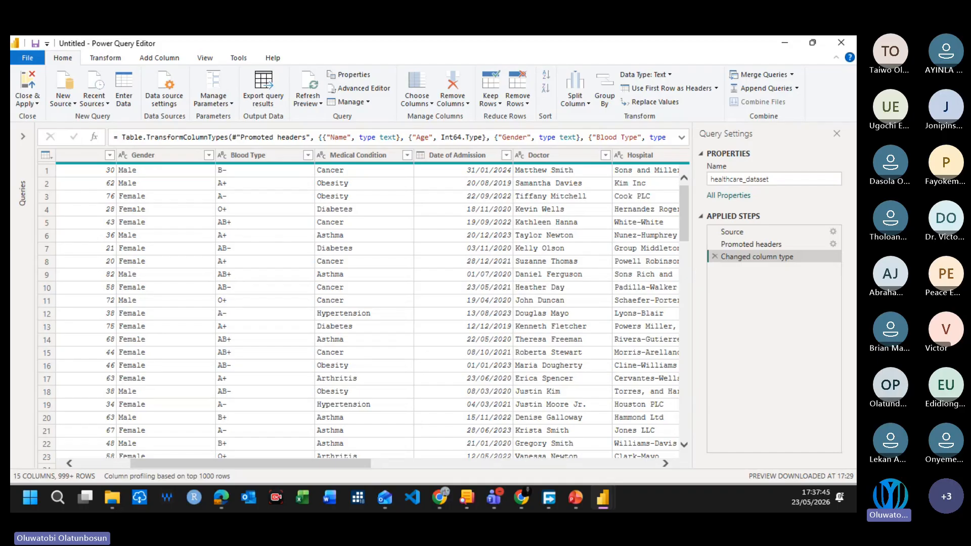
{"action": "scroll", "coordinate": [278, 339], "scroll_direction": "down", "scroll_amount": 13}
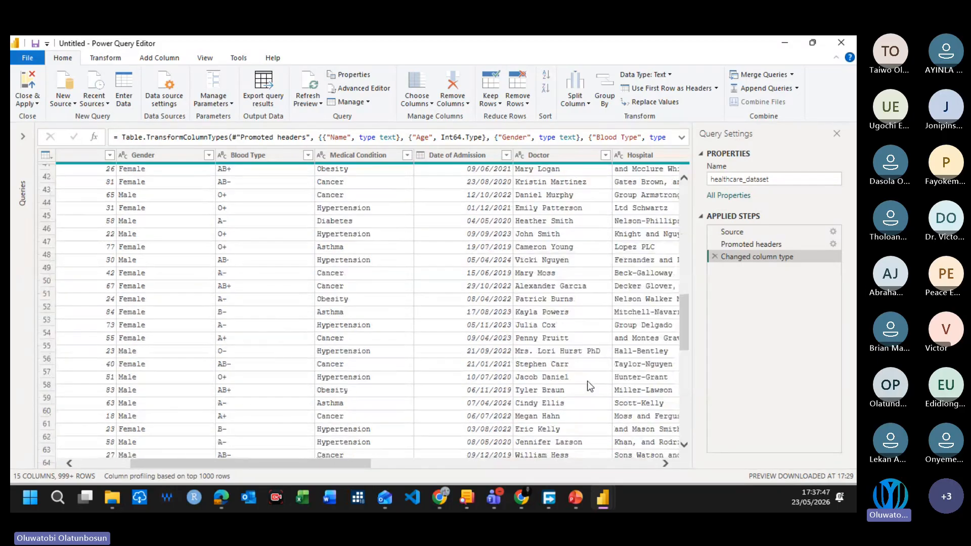
Step: Skim further down the healthcare_dataset rows to review the gender, blood type, condition, admission date and doctor values
{"action": "scroll", "coordinate": [587, 385], "scroll_direction": "down", "scroll_amount": 14}
{"action": "scroll", "coordinate": [596, 364], "scroll_direction": "down", "scroll_amount": 15}
{"action": "scroll", "coordinate": [678, 394], "scroll_direction": "down", "scroll_amount": 20}
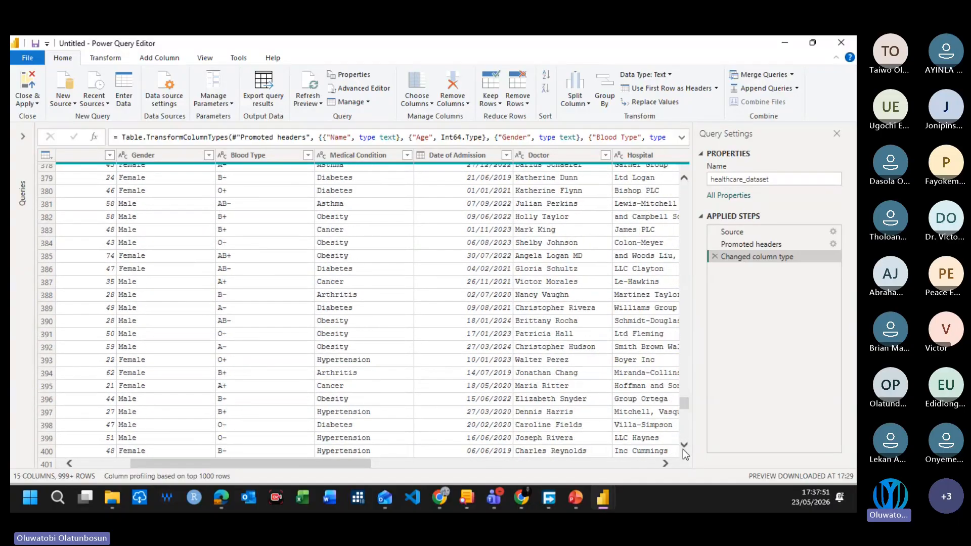
{"action": "left_click_drag", "start_coordinate": [687, 405], "coordinate": [690, 427]}
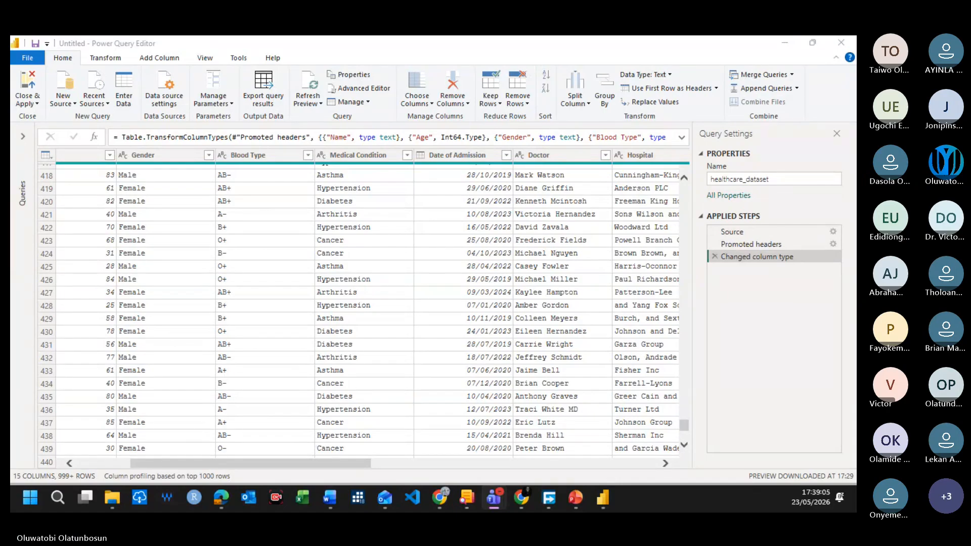
Step: Switch to the PowerBI Healthcare Dashboard Guide in Word, review its column, type and notes table, and return to the Power Query Editor
{"action": "left_click_drag", "start_coordinate": [384, 511], "coordinate": [424, 36]}
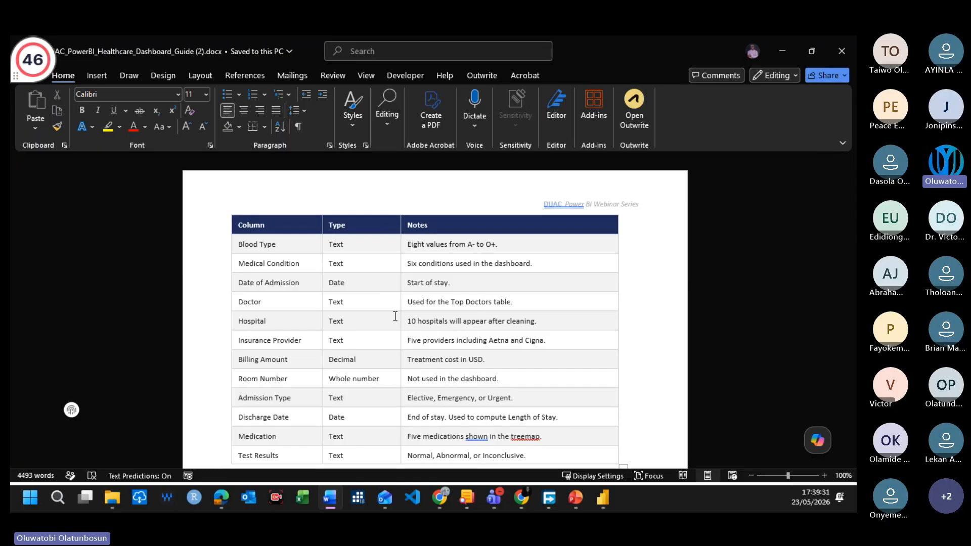
{"action": "scroll", "coordinate": [417, 269], "scroll_direction": "up", "scroll_amount": 3}
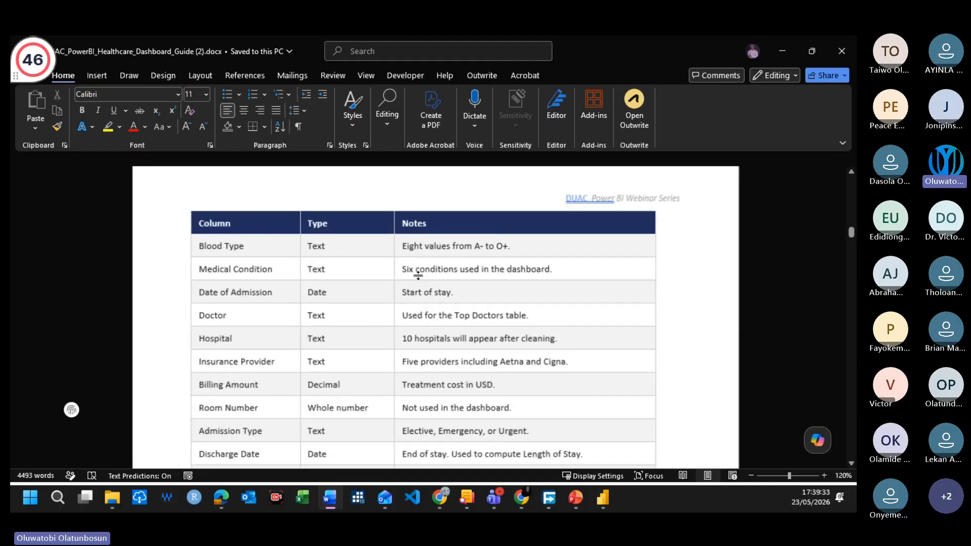
{"action": "scroll", "coordinate": [417, 277], "scroll_direction": "up", "scroll_amount": 4}
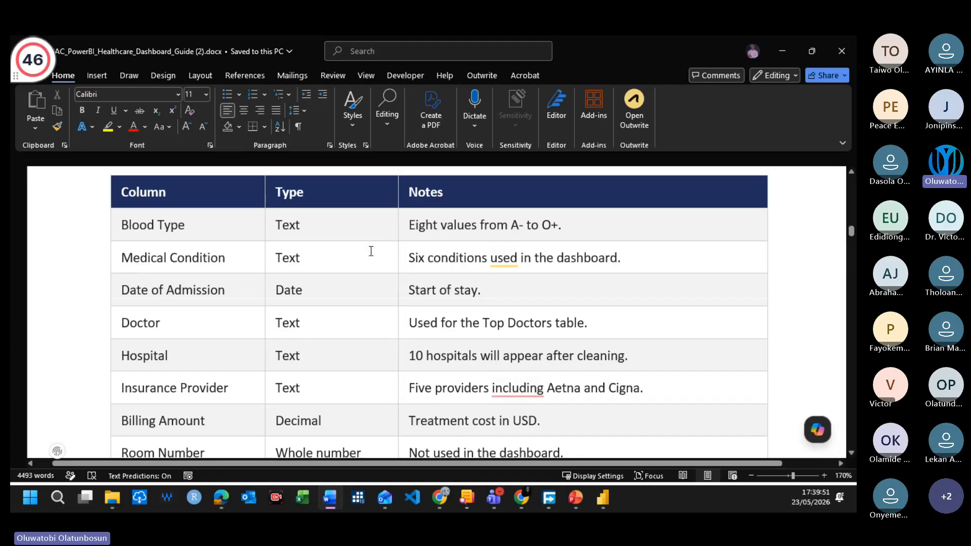
{"action": "scroll", "coordinate": [372, 277], "scroll_direction": "down", "scroll_amount": 1}
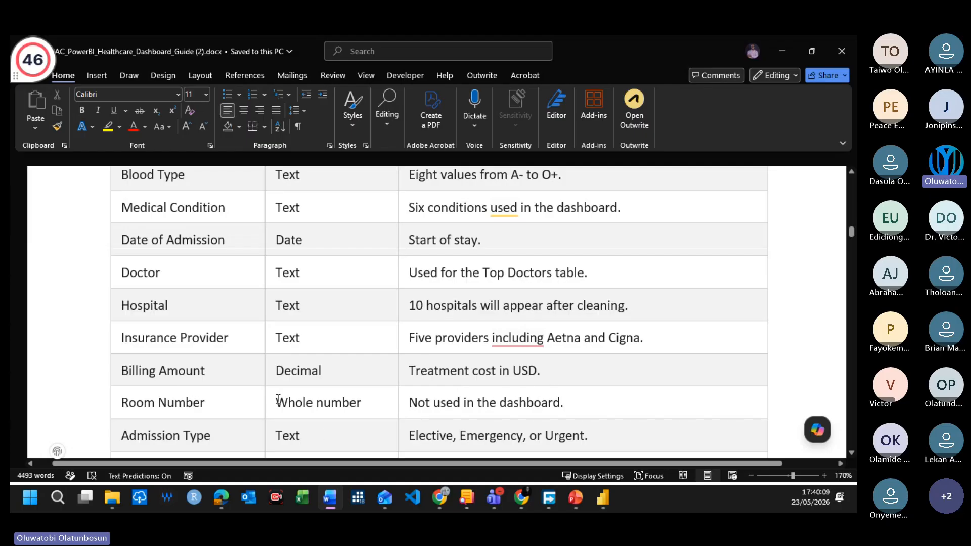
{"action": "scroll", "coordinate": [298, 415], "scroll_direction": "down", "scroll_amount": 2}
{"action": "scroll", "coordinate": [288, 374], "scroll_direction": "down", "scroll_amount": 1}
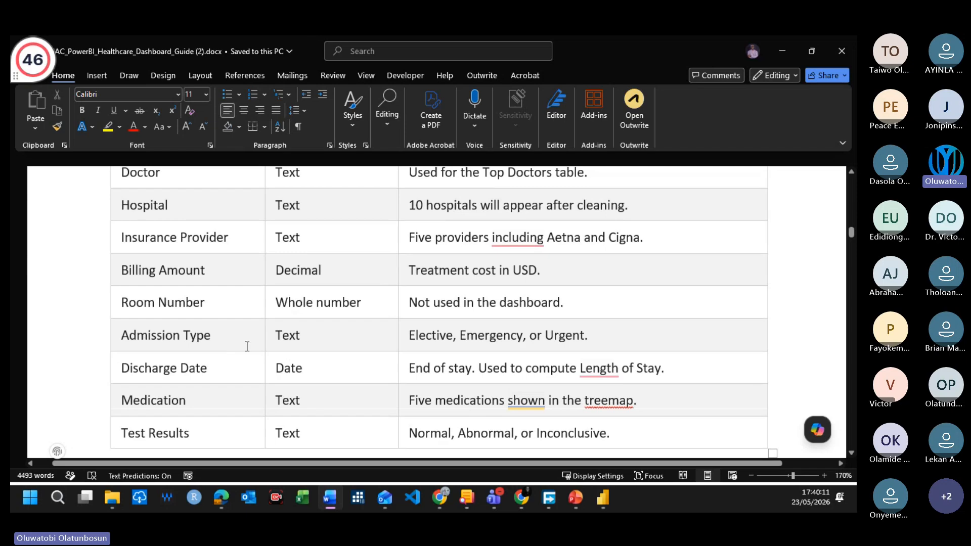
{"action": "scroll", "coordinate": [244, 344], "scroll_direction": "down", "scroll_amount": 2}
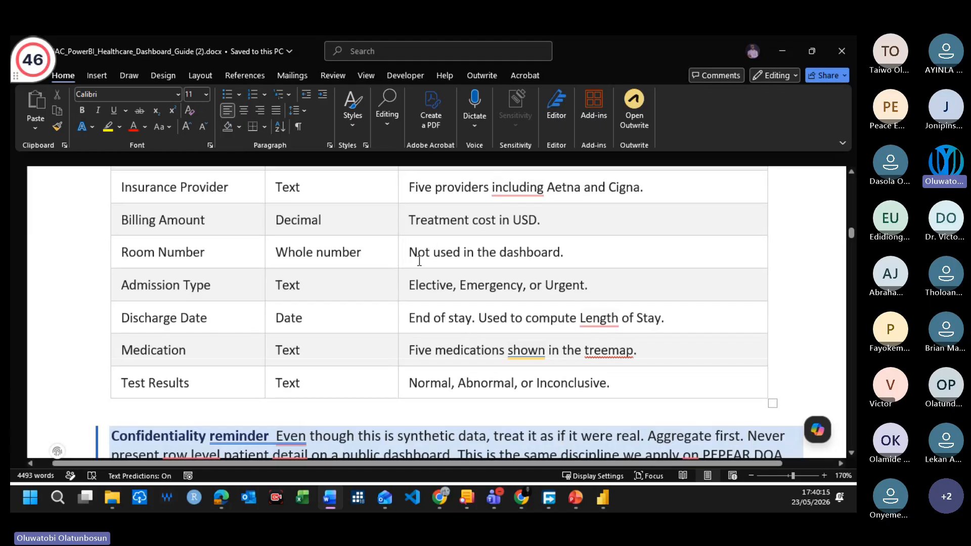
{"action": "scroll", "coordinate": [416, 263], "scroll_direction": "up", "scroll_amount": 4}
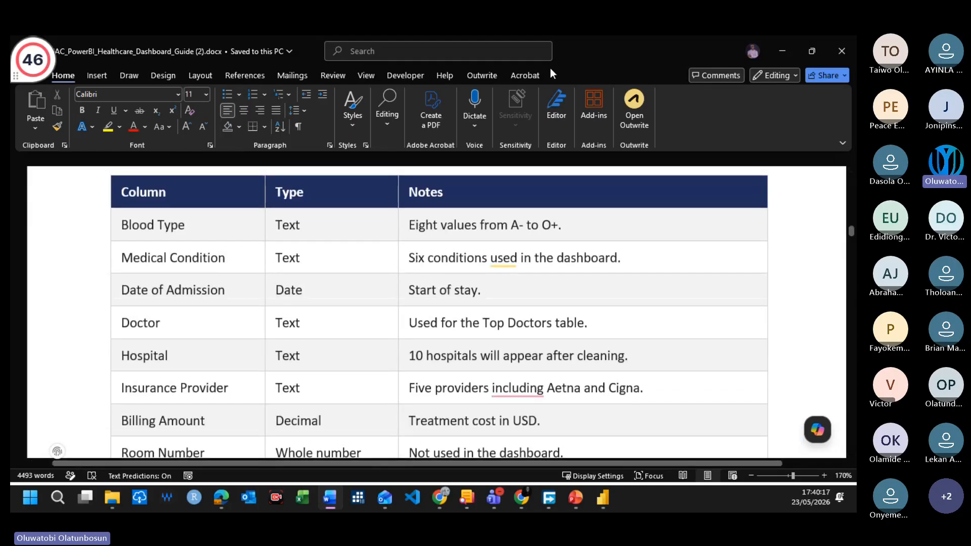
{"action": "key", "text": "alt+Tab"}
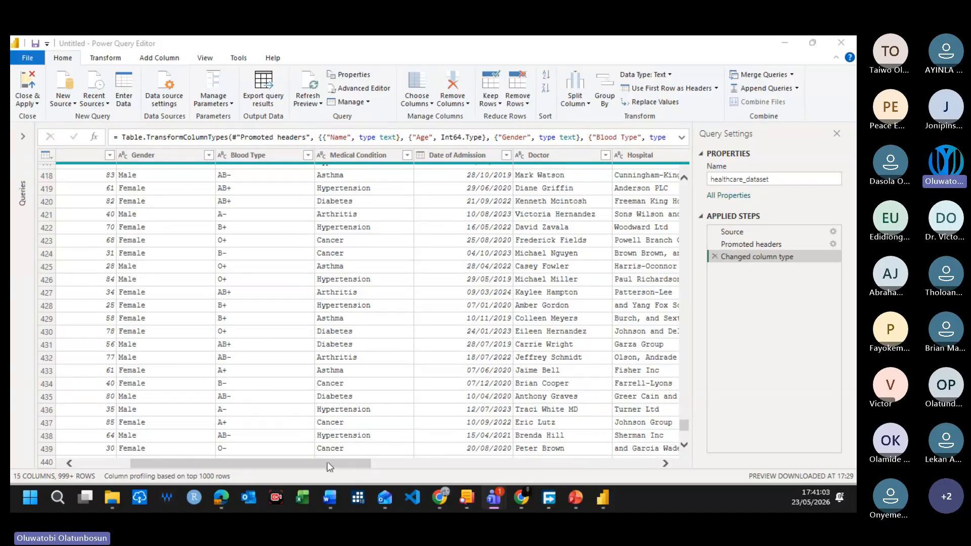
Step: Remove the Name column from the healthcare_dataset query
{"action": "left_click_drag", "start_coordinate": [327, 463], "coordinate": [193, 464]}
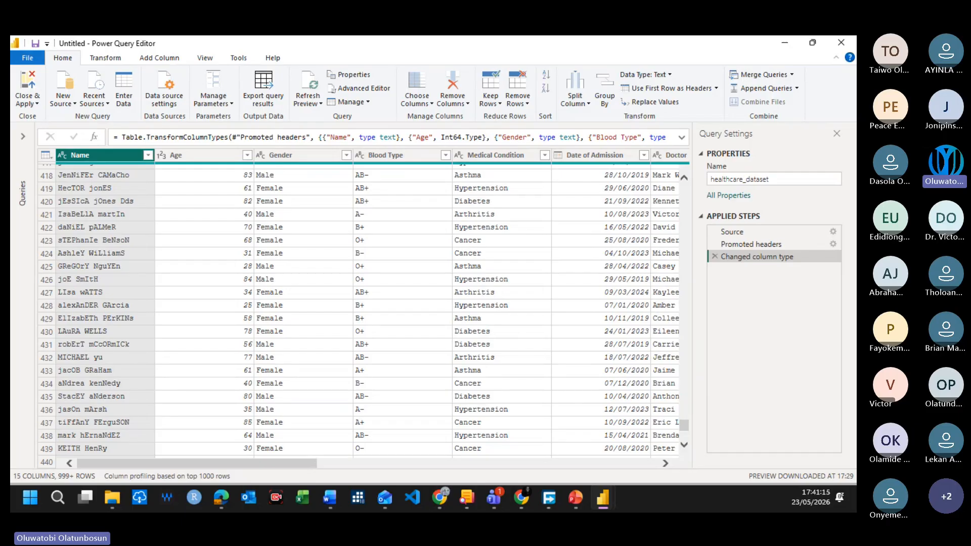
{"action": "scroll", "coordinate": [169, 257], "scroll_direction": "up", "scroll_amount": 8}
{"action": "scroll", "coordinate": [123, 245], "scroll_direction": "up", "scroll_amount": 20}
{"action": "left_click_drag", "start_coordinate": [685, 371], "coordinate": [682, 187]}
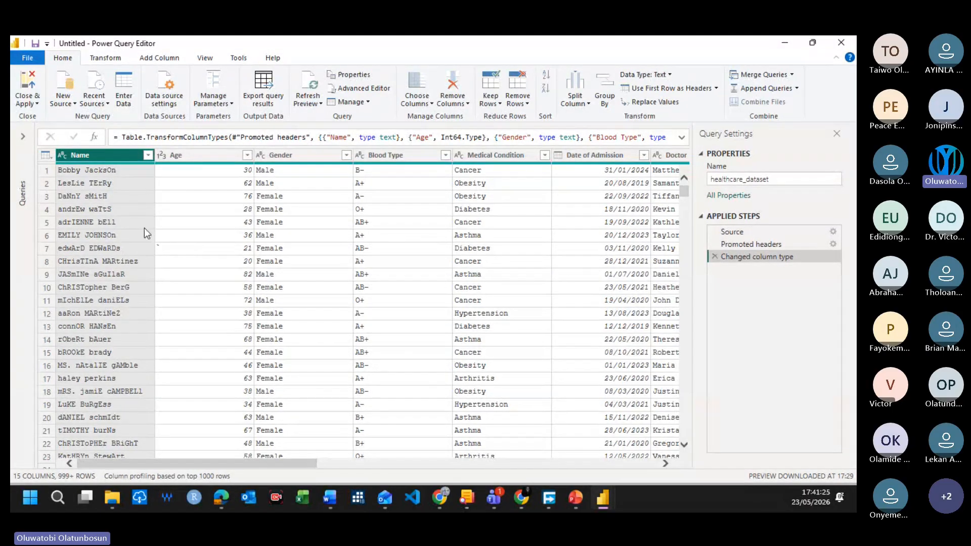
{"action": "left_click", "coordinate": [114, 62]}
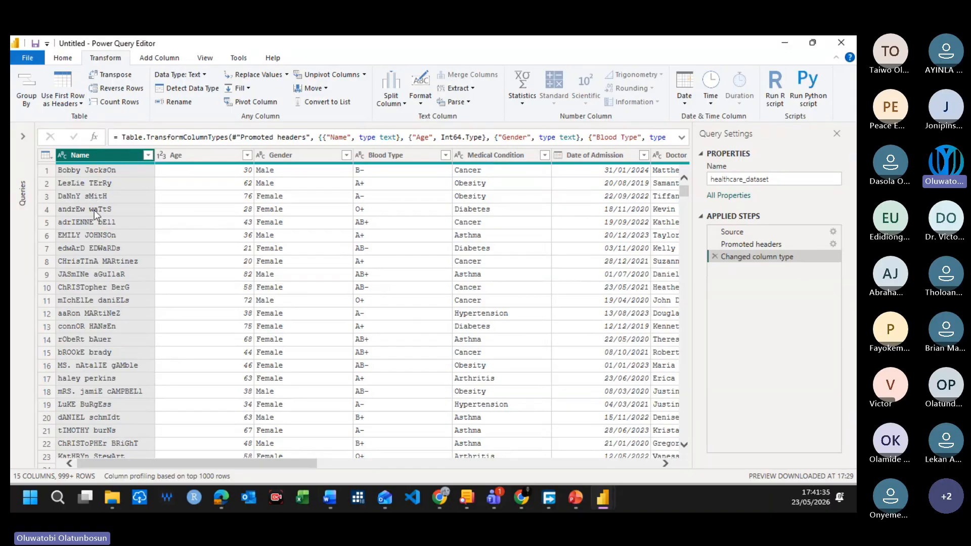
{"action": "right_click", "coordinate": [91, 152]}
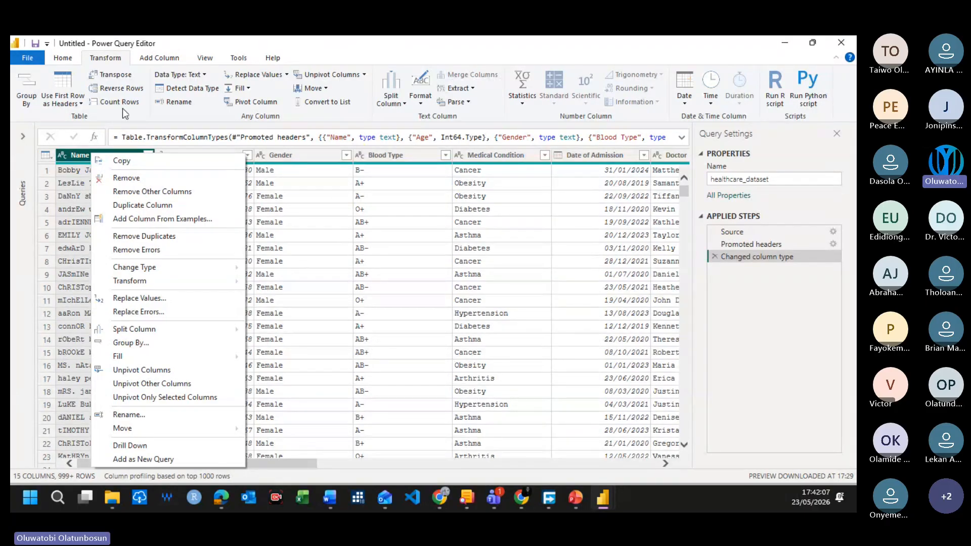
{"action": "left_click", "coordinate": [130, 182]}
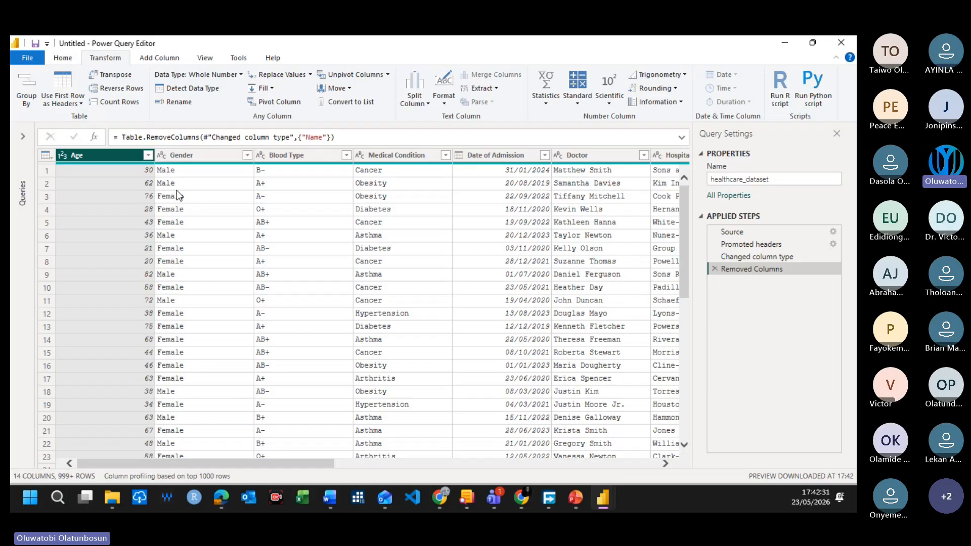
Step: Rename the Removed Columns applied step as Removed Name Columns, and delete that step to restore the Name column
{"action": "right_click", "coordinate": [782, 272]}
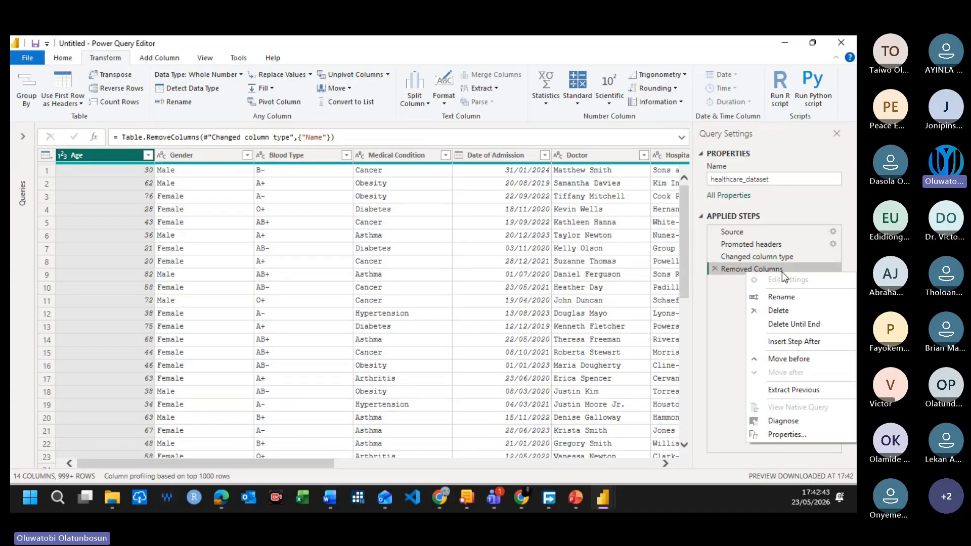
{"action": "left_click", "coordinate": [785, 297]}
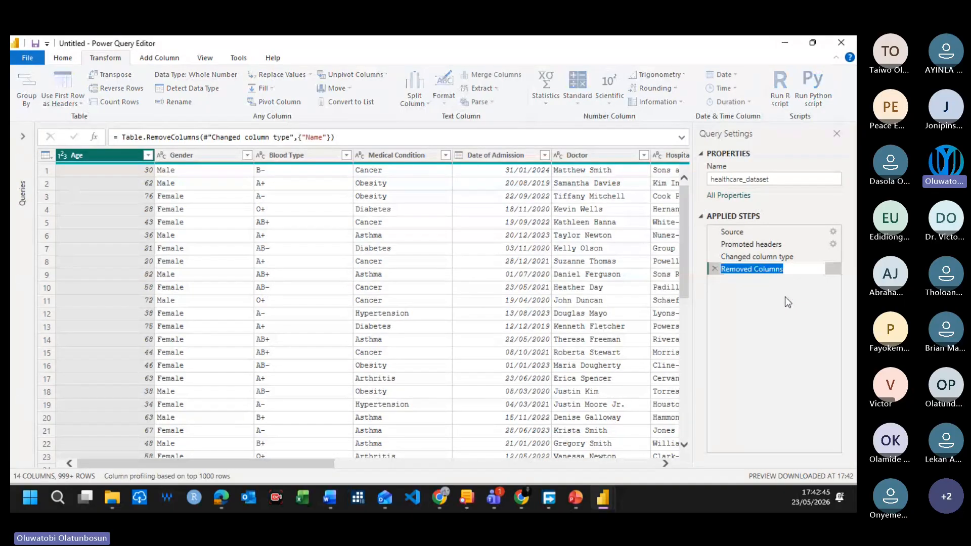
{"action": "left_click", "coordinate": [755, 271]}
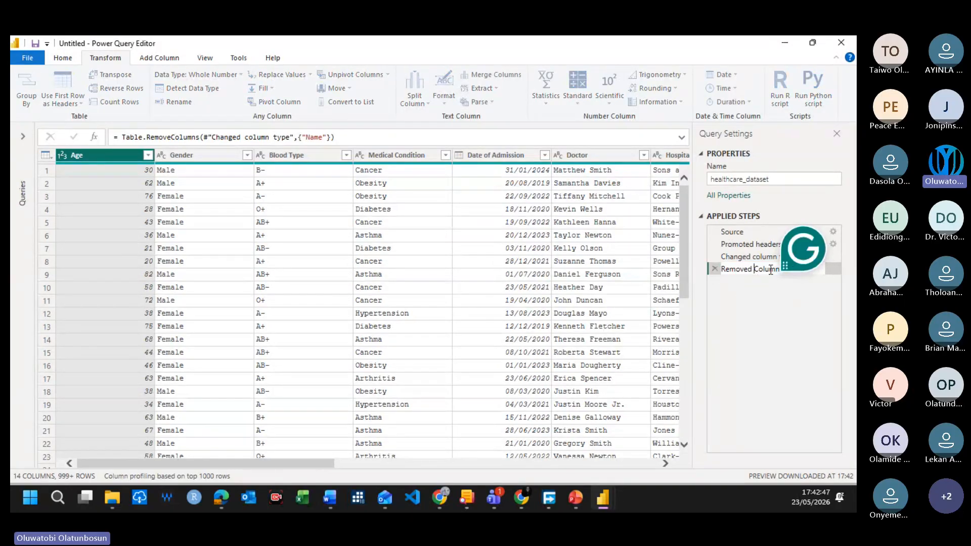
{"action": "type", "text": "Namer"}
{"action": "key", "text": "Return"}
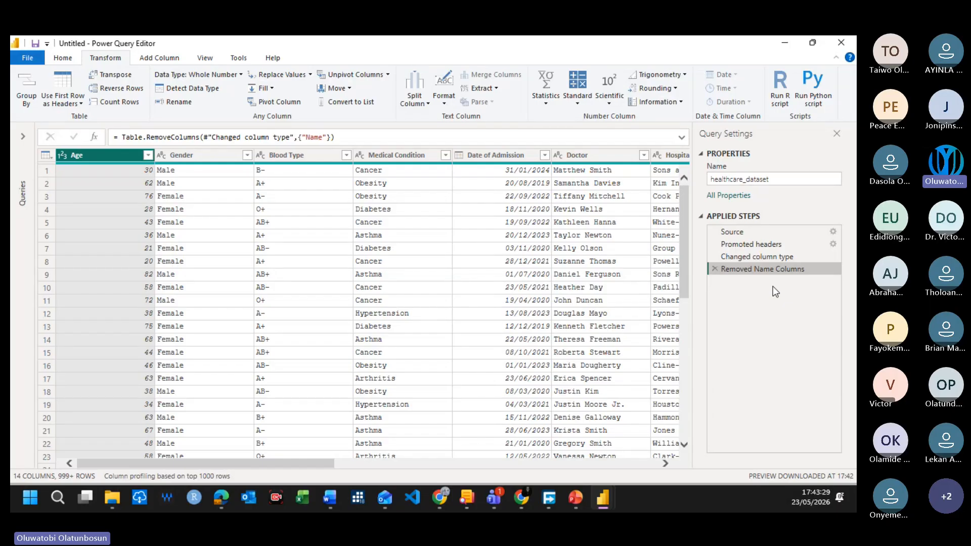
{"action": "left_click", "coordinate": [715, 268]}
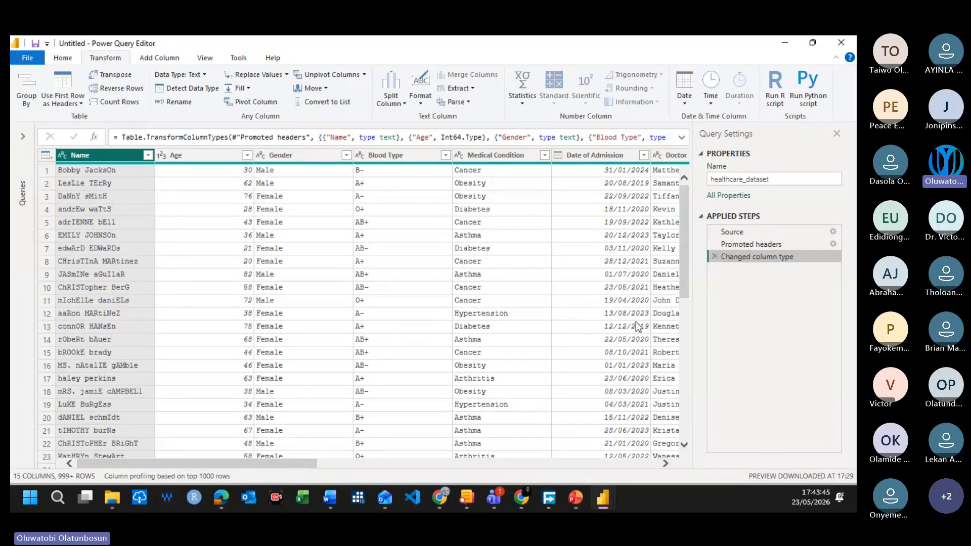
Step: Transform the Name column's text with Capitalize Each Word
{"action": "right_click", "coordinate": [95, 156]}
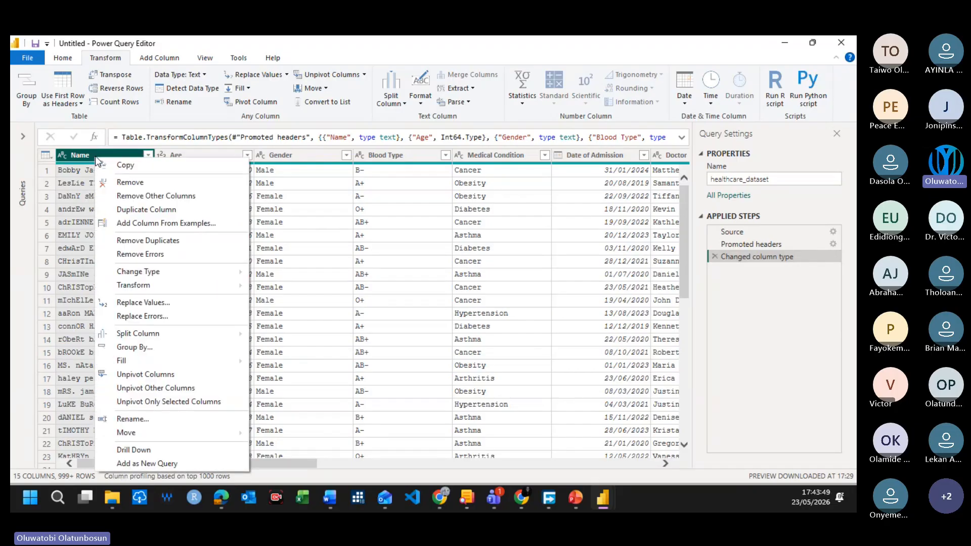
{"action": "right_click", "coordinate": [85, 155]}
{"action": "right_click", "coordinate": [69, 156]}
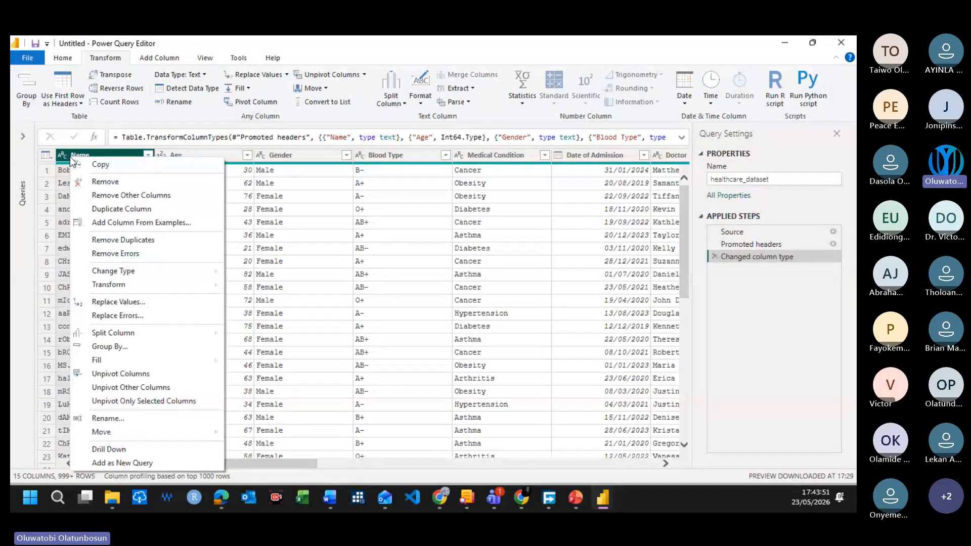
{"action": "left_click", "coordinate": [62, 154]}
{"action": "right_click", "coordinate": [62, 154]}
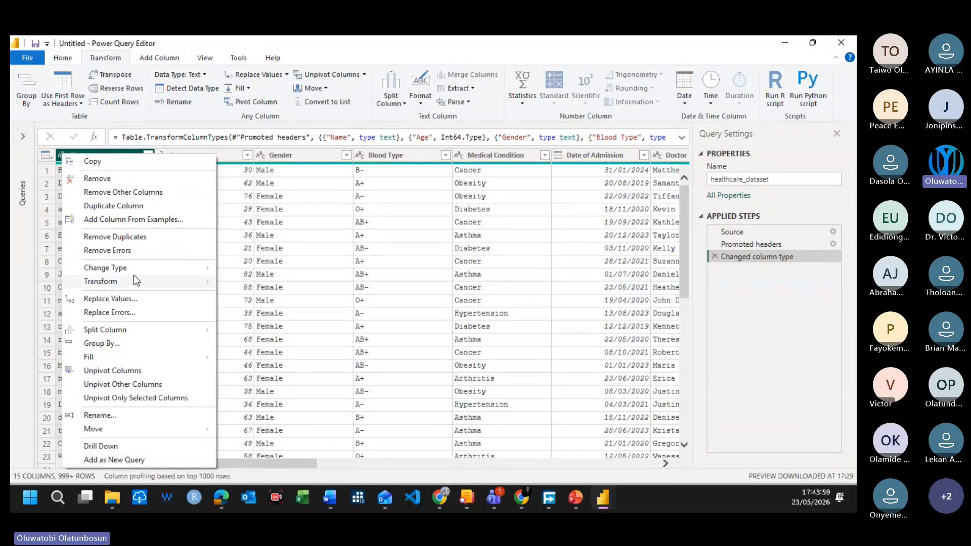
{"action": "mouse_move", "coordinate": [126, 282]}
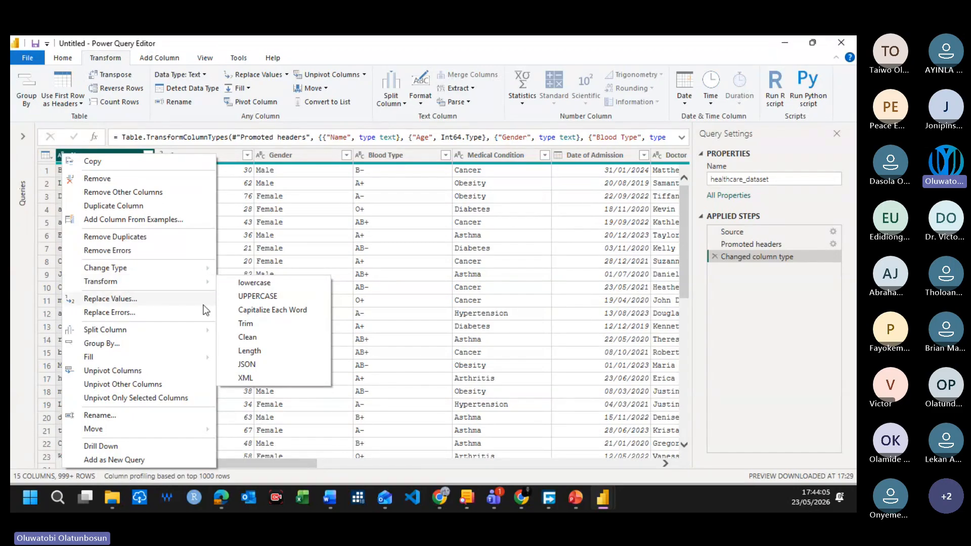
{"action": "left_click", "coordinate": [270, 310]}
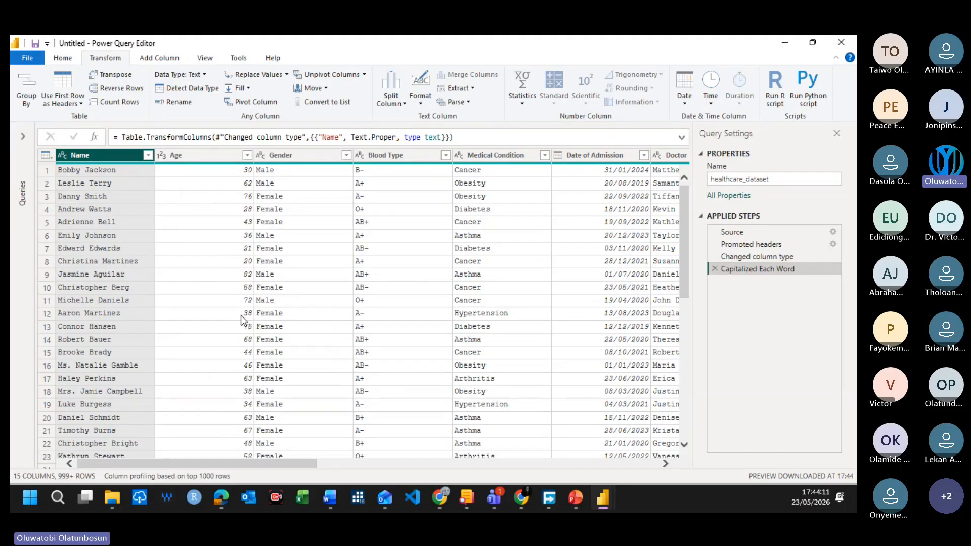
Step: Check the capitalization of the patient names down the Name column and return to the first row
{"action": "scroll", "coordinate": [116, 265], "scroll_direction": "down", "scroll_amount": 7}
{"action": "scroll", "coordinate": [114, 283], "scroll_direction": "down", "scroll_amount": 20}
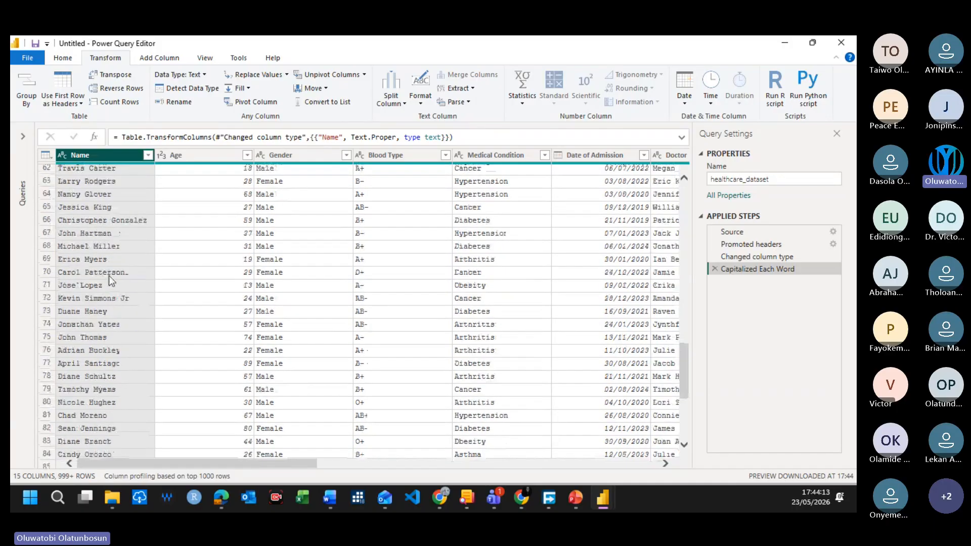
{"action": "scroll", "coordinate": [120, 317], "scroll_direction": "down", "scroll_amount": 20}
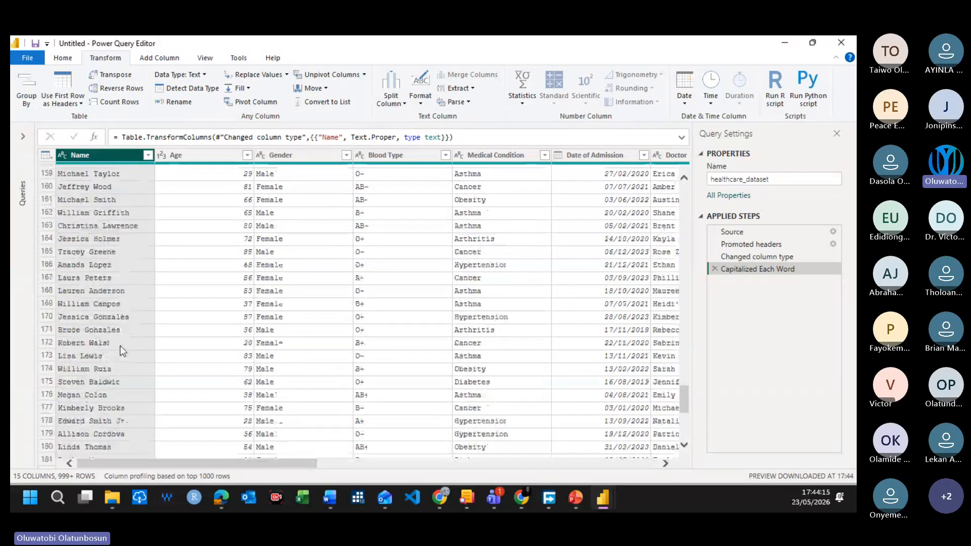
{"action": "scroll", "coordinate": [115, 410], "scroll_direction": "down", "scroll_amount": 20}
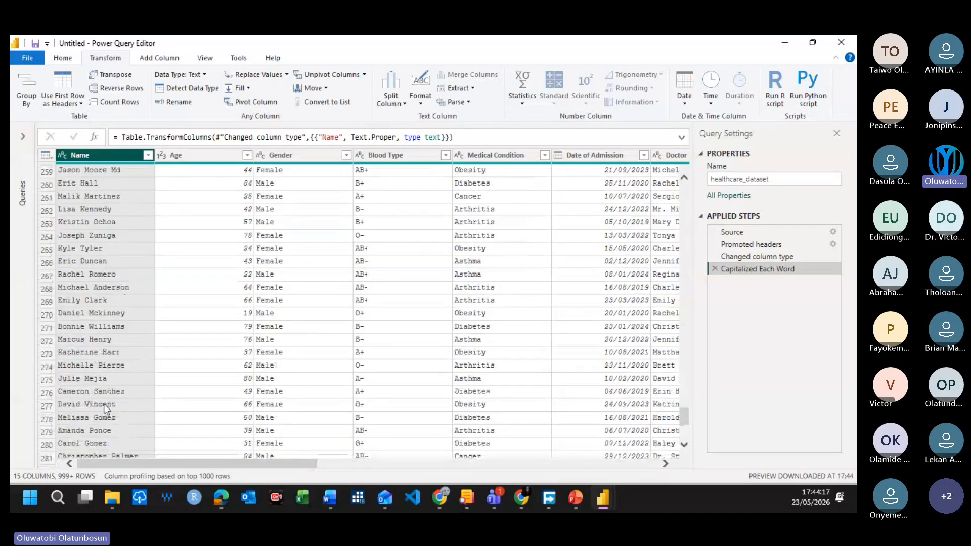
{"action": "scroll", "coordinate": [101, 400], "scroll_direction": "up", "scroll_amount": 16}
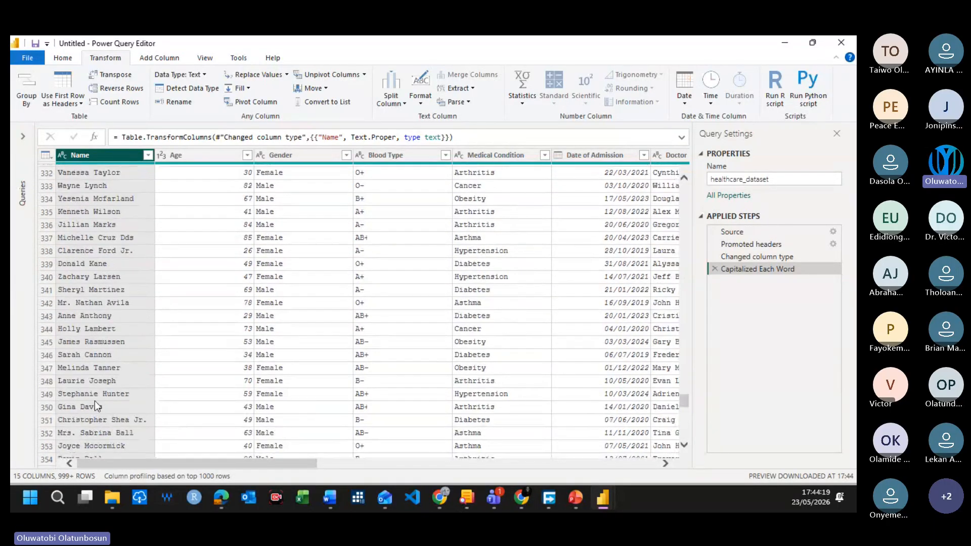
{"action": "left_click_drag", "start_coordinate": [683, 368], "coordinate": [687, 175]}
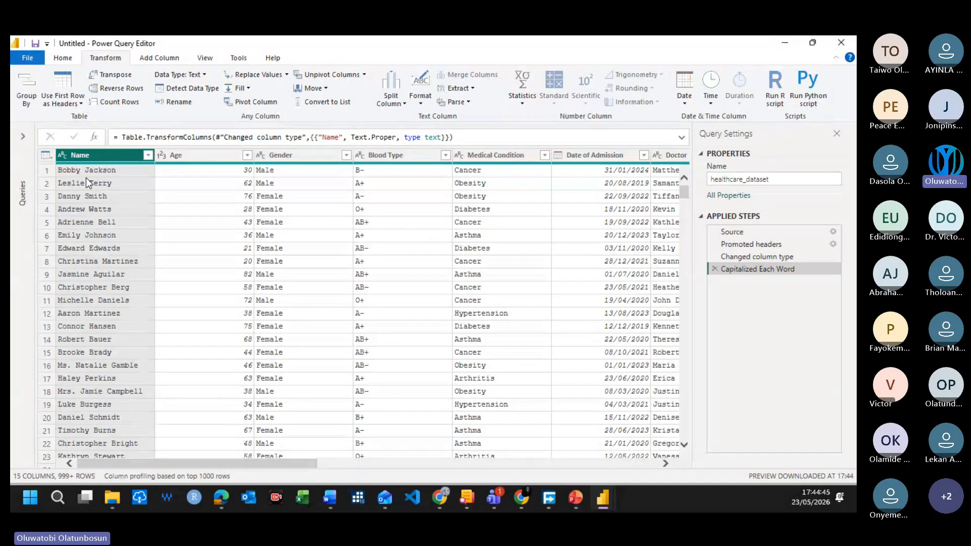
Step: Trim the extra spaces from the text in the Name column
{"action": "right_click", "coordinate": [107, 153]}
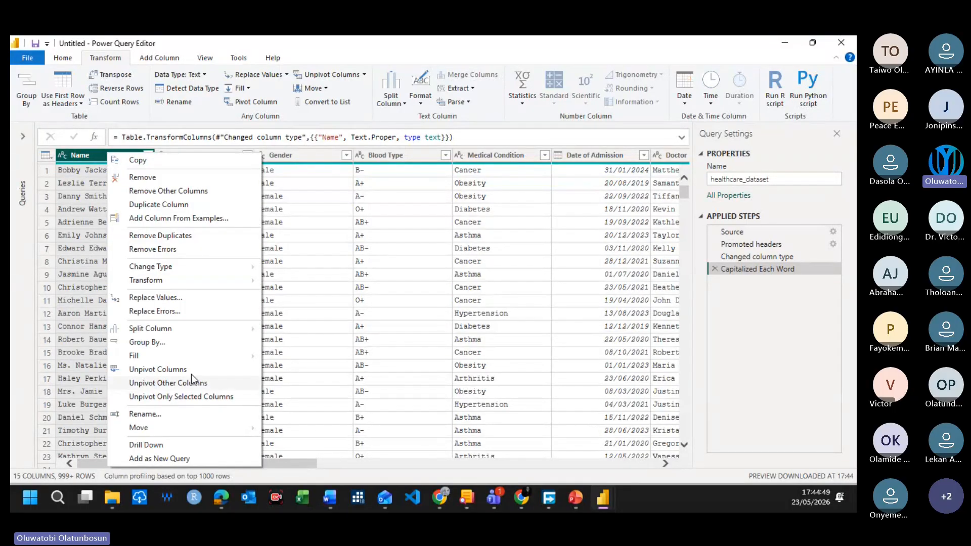
{"action": "mouse_move", "coordinate": [174, 281]}
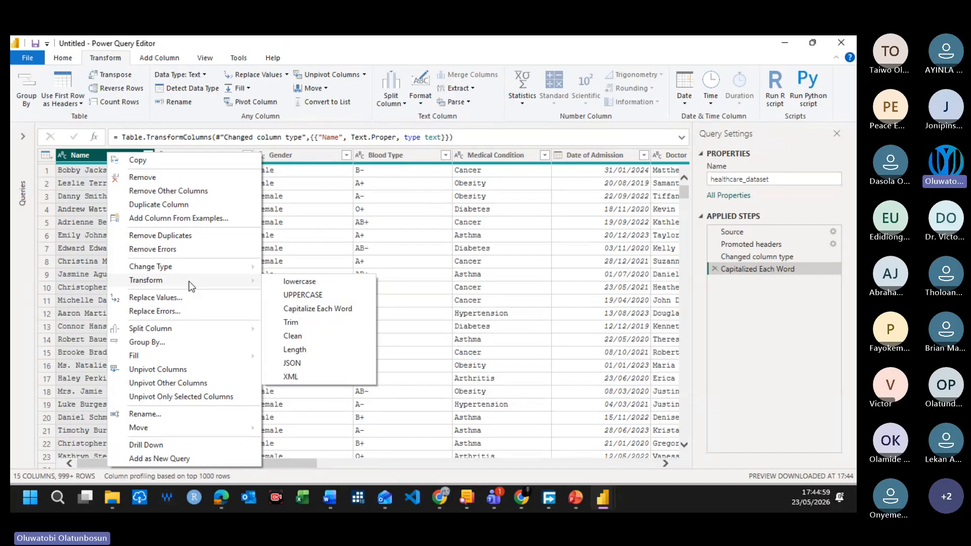
{"action": "left_click", "coordinate": [291, 323]}
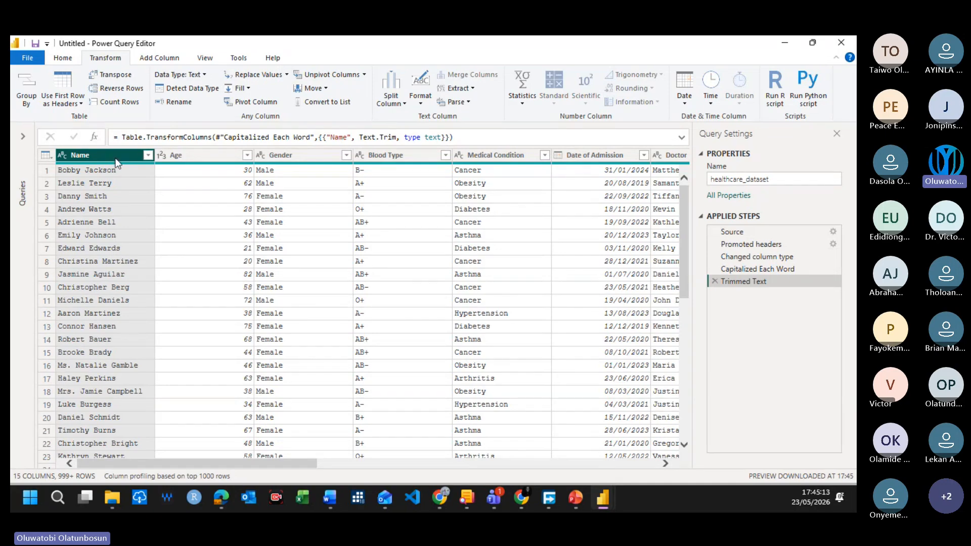
Step: Load more distinct values in the Name column's filter list, check them from first to last, and close the list without filtering
{"action": "left_click", "coordinate": [148, 156]}
{"action": "scroll", "coordinate": [319, 347], "scroll_direction": "down", "scroll_amount": 3}
{"action": "scroll", "coordinate": [323, 375], "scroll_direction": "down", "scroll_amount": 20}
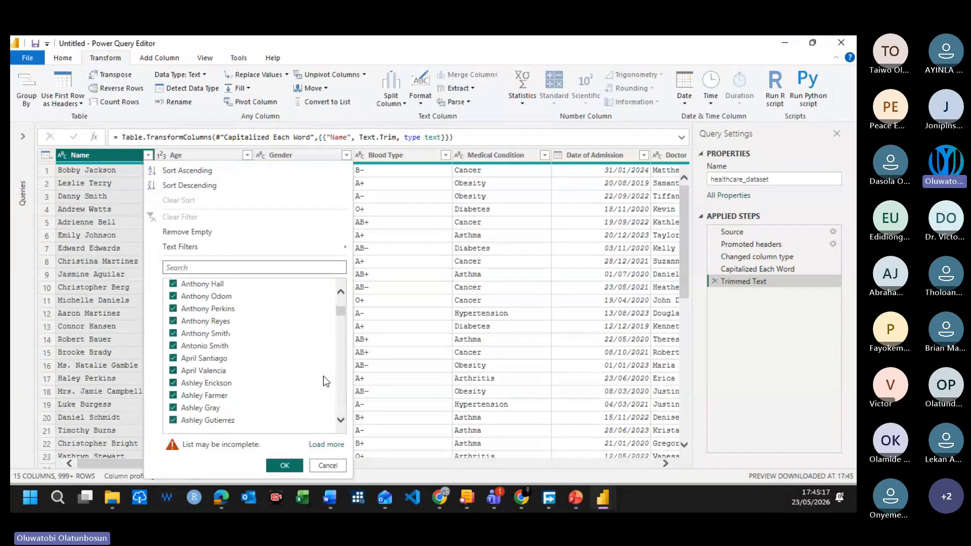
{"action": "left_click", "coordinate": [314, 447]}
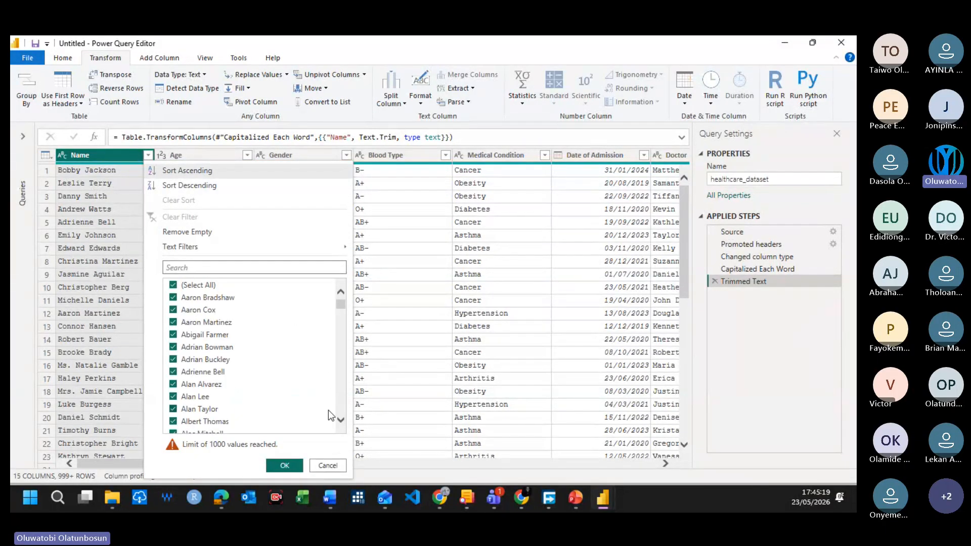
{"action": "left_click_drag", "start_coordinate": [342, 314], "coordinate": [353, 441]}
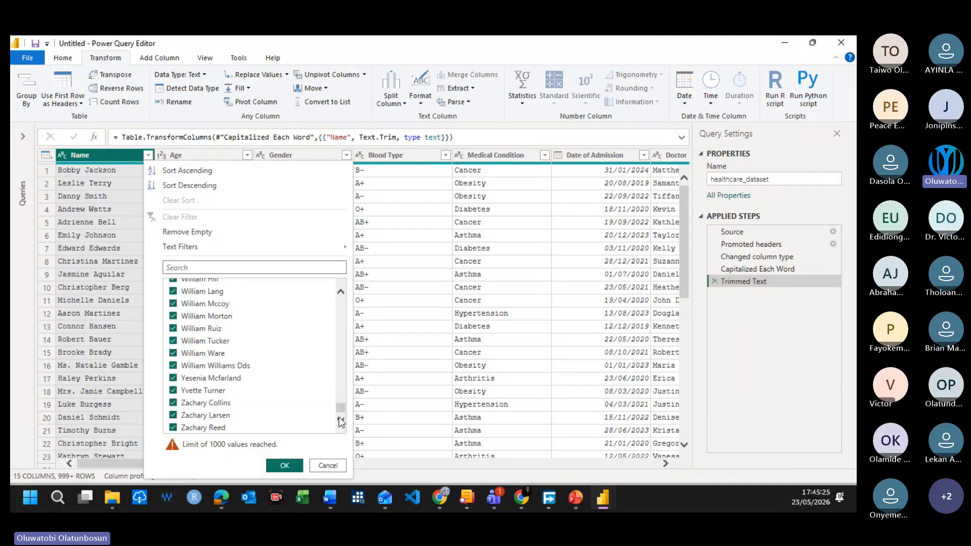
{"action": "left_click_drag", "start_coordinate": [340, 407], "coordinate": [344, 278]}
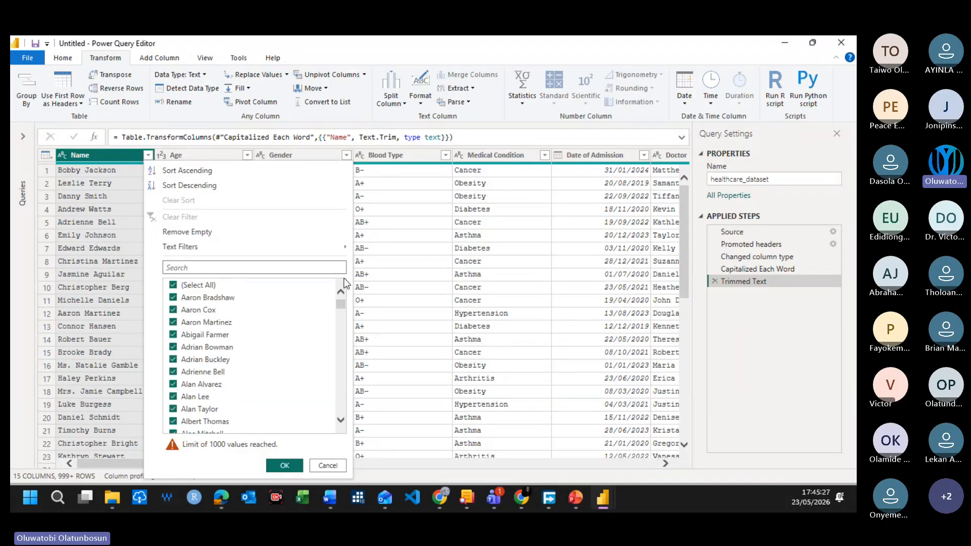
{"action": "left_click", "coordinate": [327, 465]}
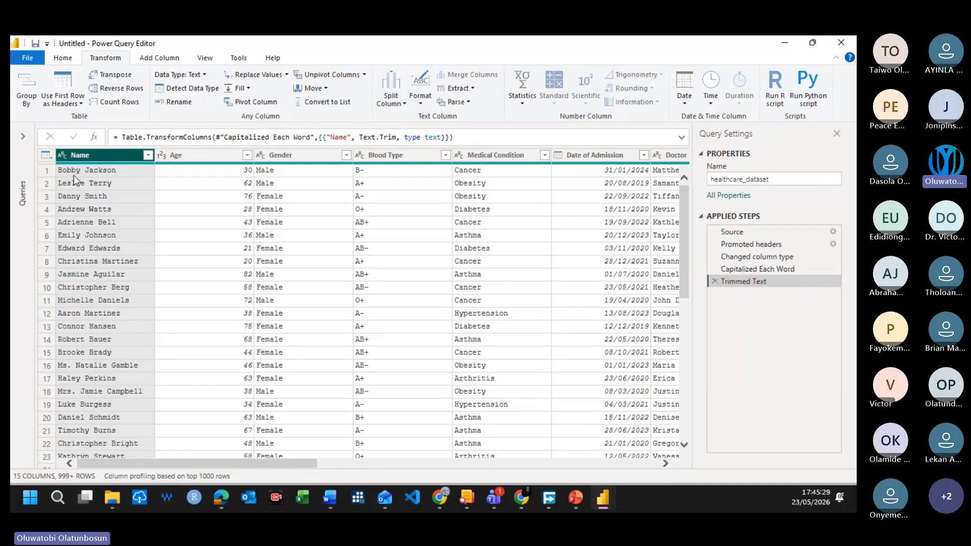
Step: Apply the Clean transformation to the Name column to strip non-printable characters from its text
{"action": "right_click", "coordinate": [106, 159]}
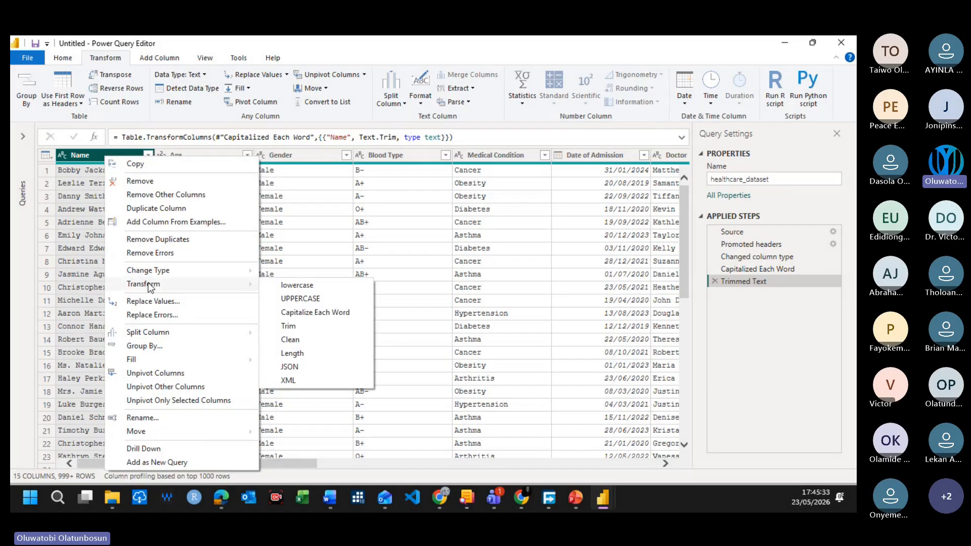
{"action": "left_click", "coordinate": [291, 341]}
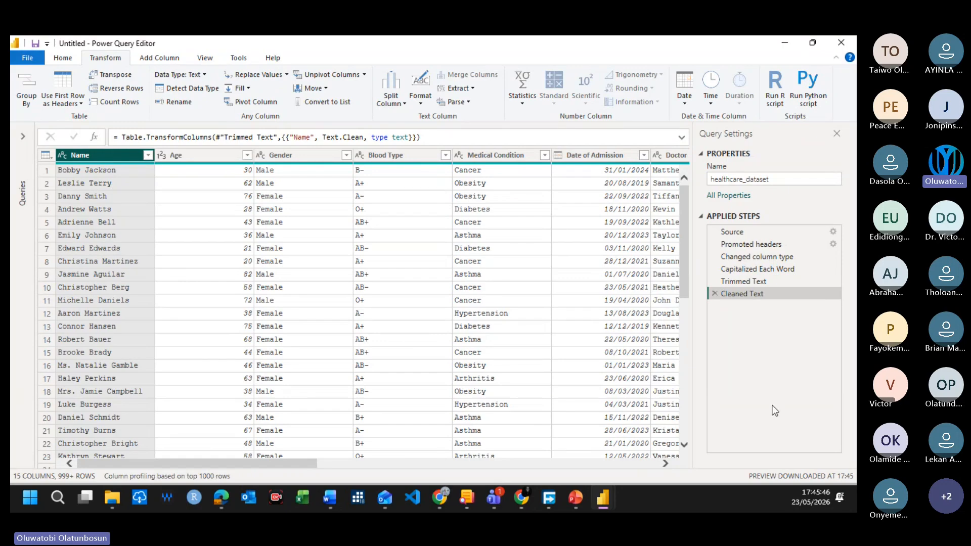
Step: Change the data type of the Date of Admission column to Text
{"action": "left_click_drag", "start_coordinate": [146, 465], "coordinate": [207, 468]}
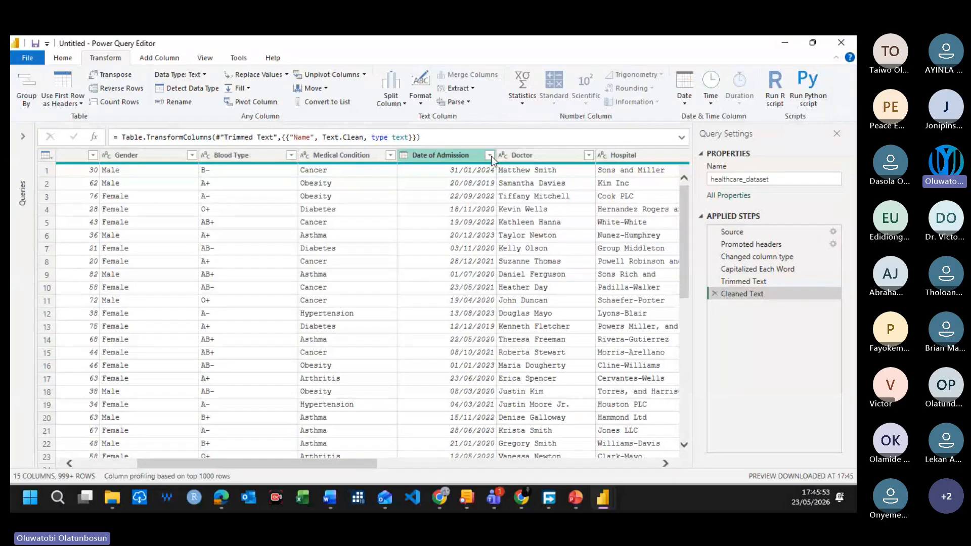
{"action": "left_click", "coordinate": [402, 158]}
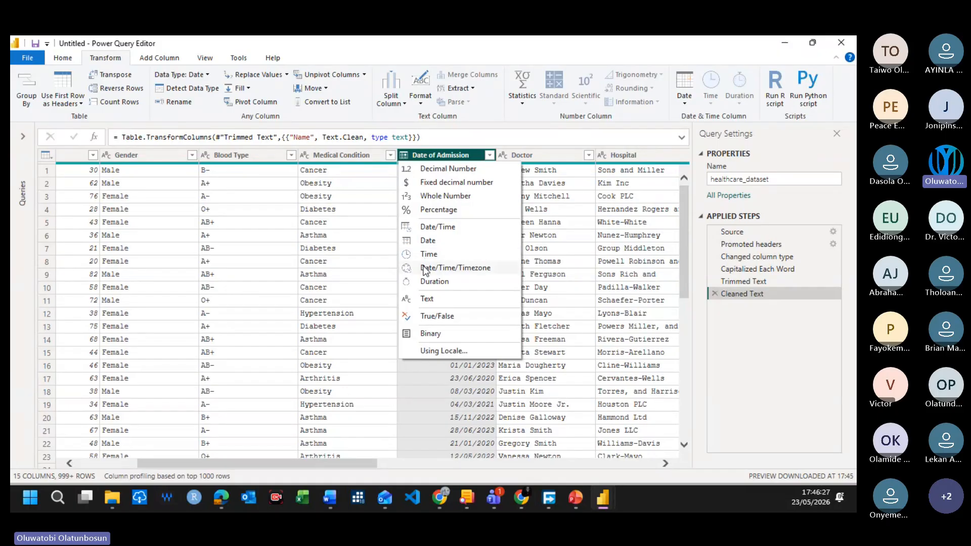
{"action": "left_click", "coordinate": [439, 299]}
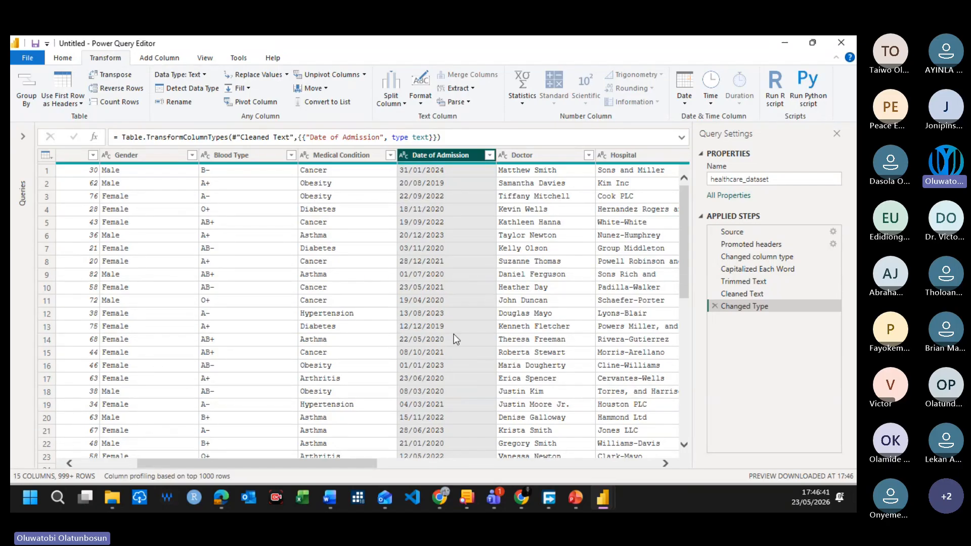
Step: Set the Date of Admission column's data type to Date, replacing the current type conversion instead of adding a new step
{"action": "left_click", "coordinate": [405, 155]}
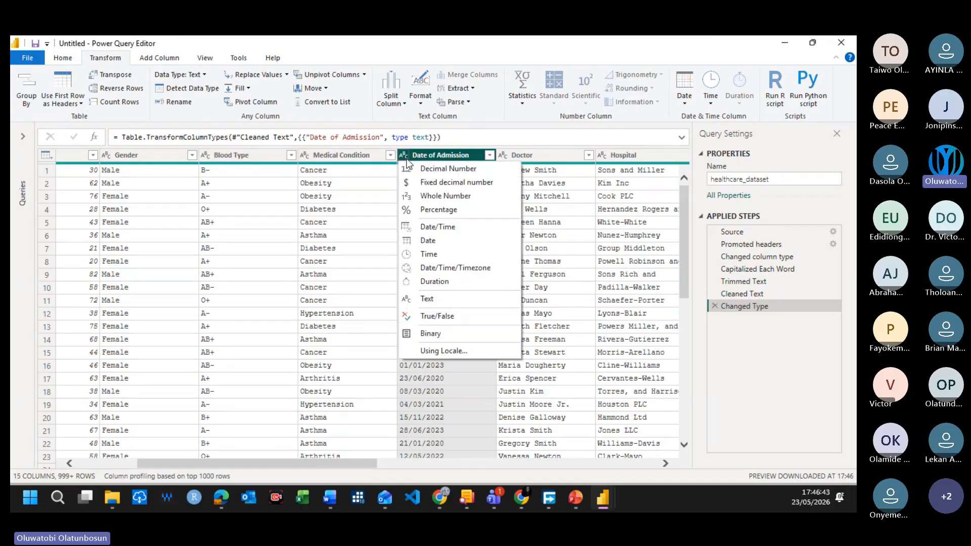
{"action": "left_click", "coordinate": [429, 239]}
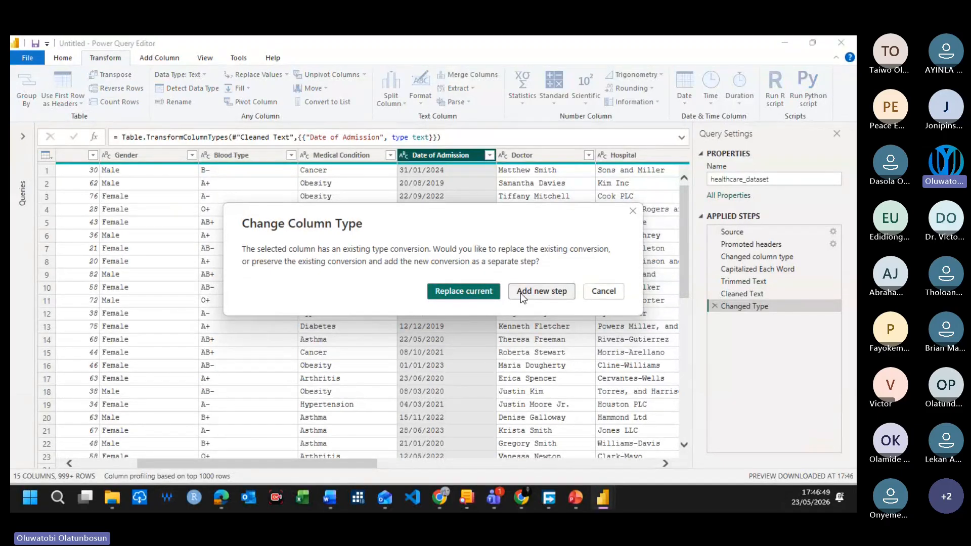
{"action": "left_click", "coordinate": [480, 290]}
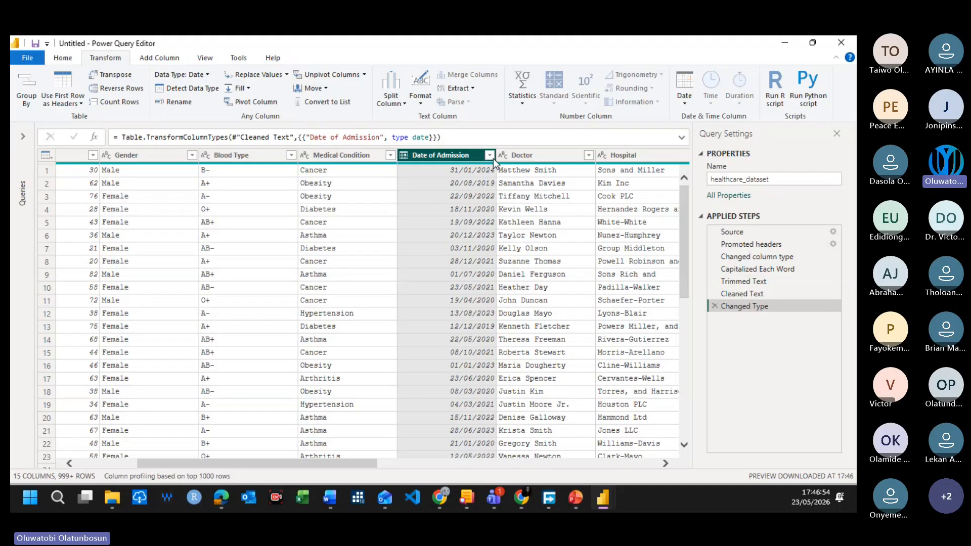
Step: Check the distinct values in the Doctor column's filter list and close the list without filtering
{"action": "scroll", "coordinate": [428, 256], "scroll_direction": "right", "scroll_amount": 3}
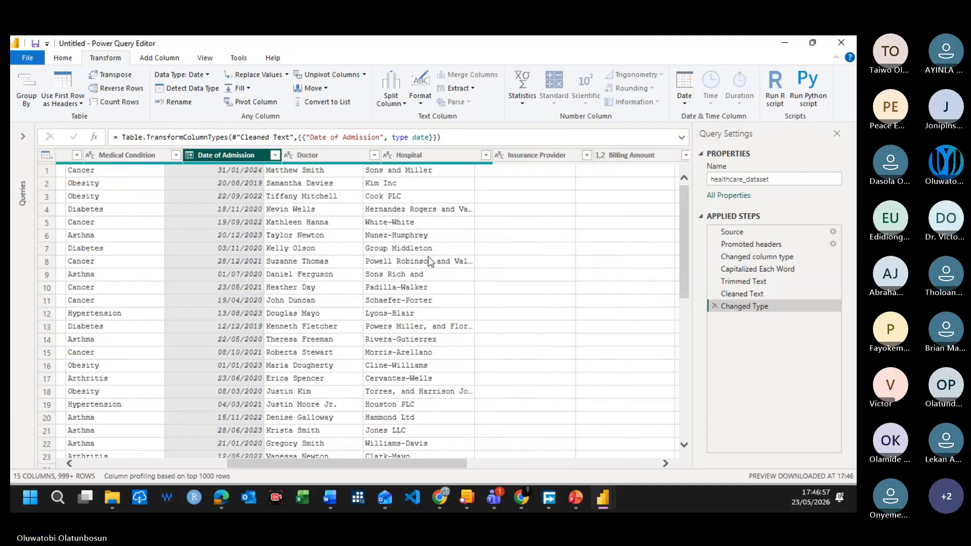
{"action": "scroll", "coordinate": [428, 256], "scroll_direction": "right", "scroll_amount": 2}
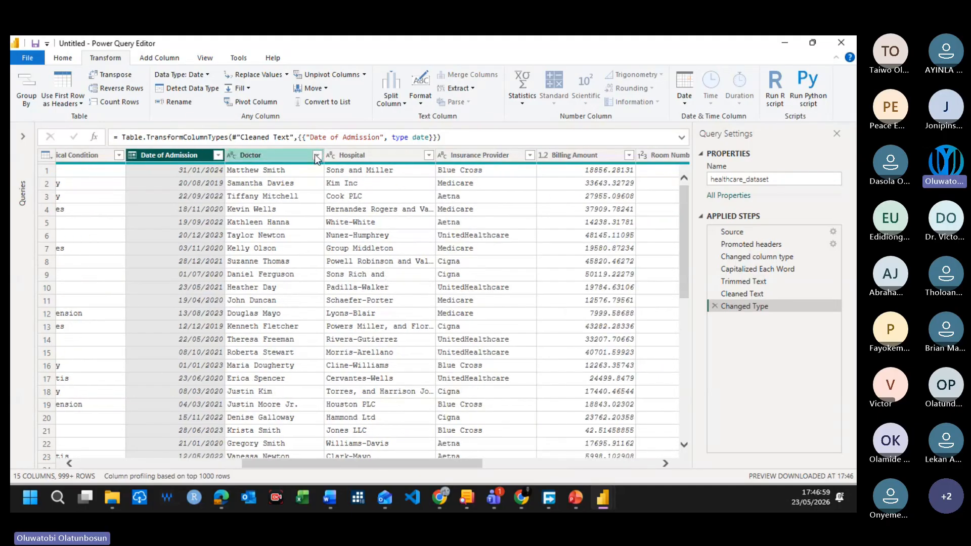
{"action": "left_click", "coordinate": [316, 155]}
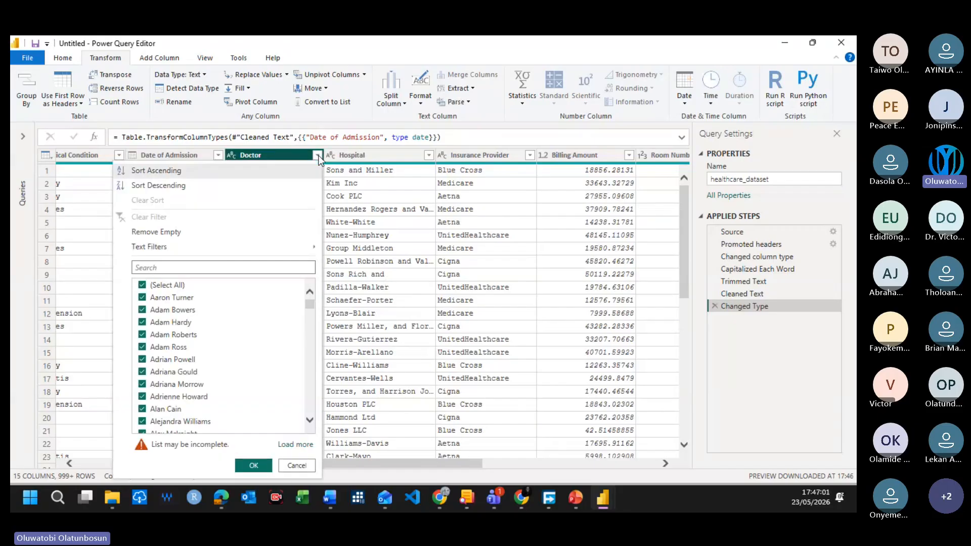
{"action": "scroll", "coordinate": [263, 334], "scroll_direction": "down", "scroll_amount": 12}
{"action": "scroll", "coordinate": [271, 361], "scroll_direction": "down", "scroll_amount": 4}
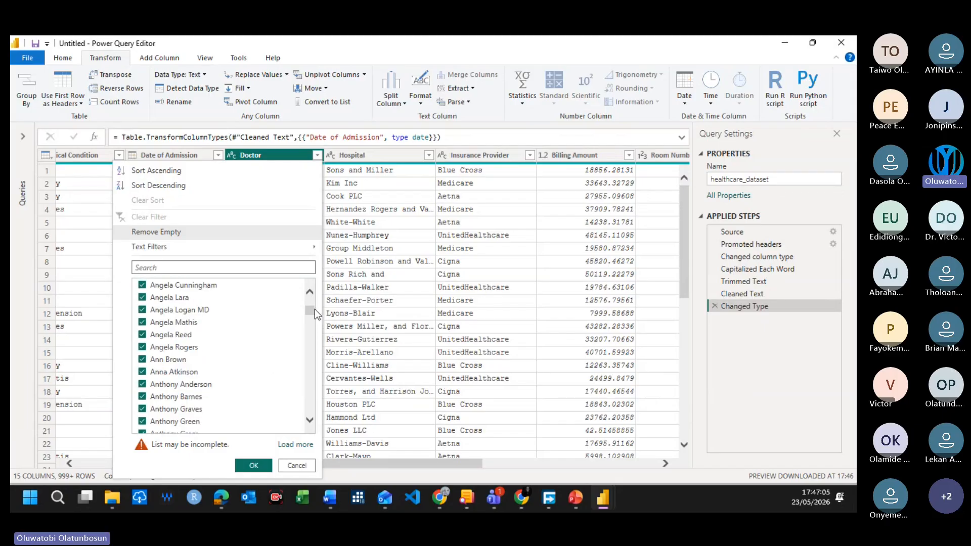
{"action": "left_click_drag", "start_coordinate": [311, 314], "coordinate": [299, 277]}
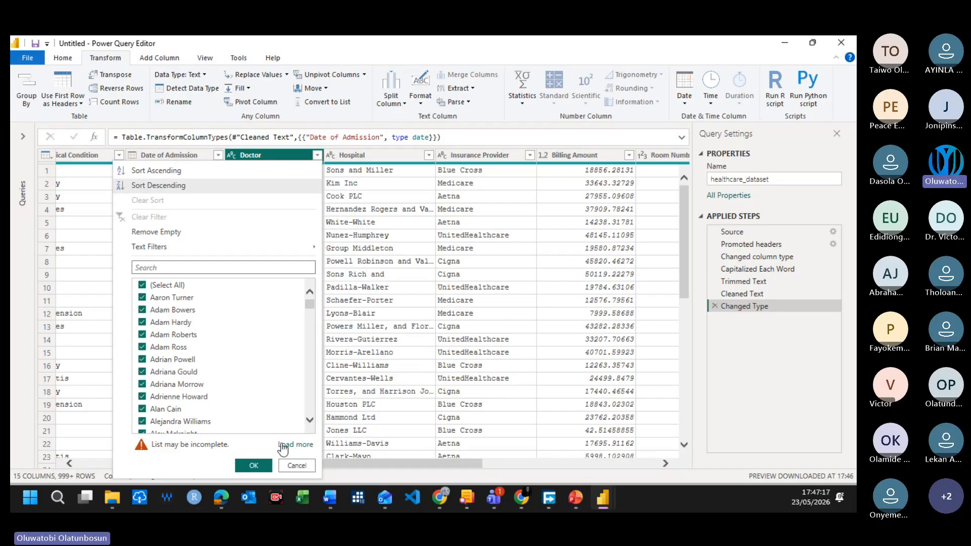
{"action": "left_click", "coordinate": [318, 156]}
Step: Transform the Doctor column's text with Capitalize Each Word
{"action": "right_click", "coordinate": [287, 153]}
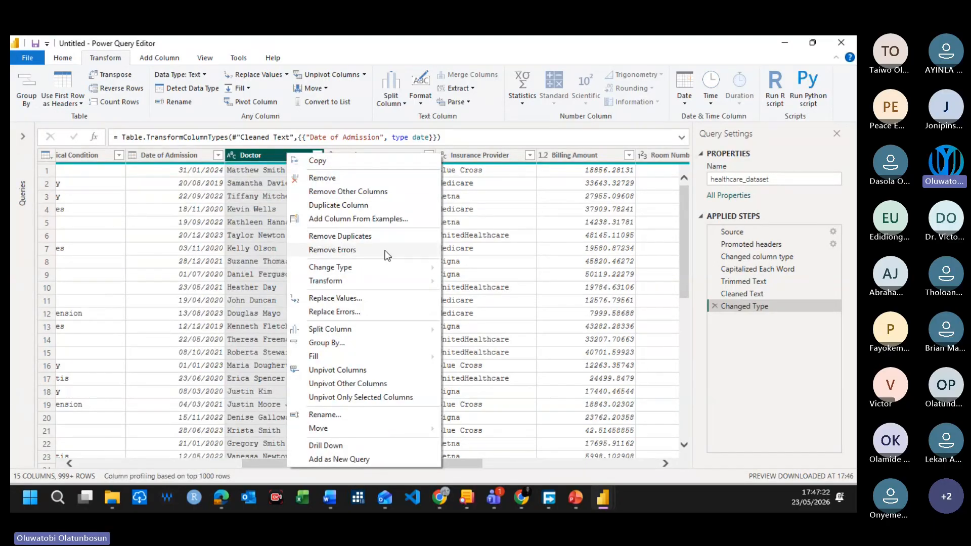
{"action": "mouse_move", "coordinate": [383, 279]}
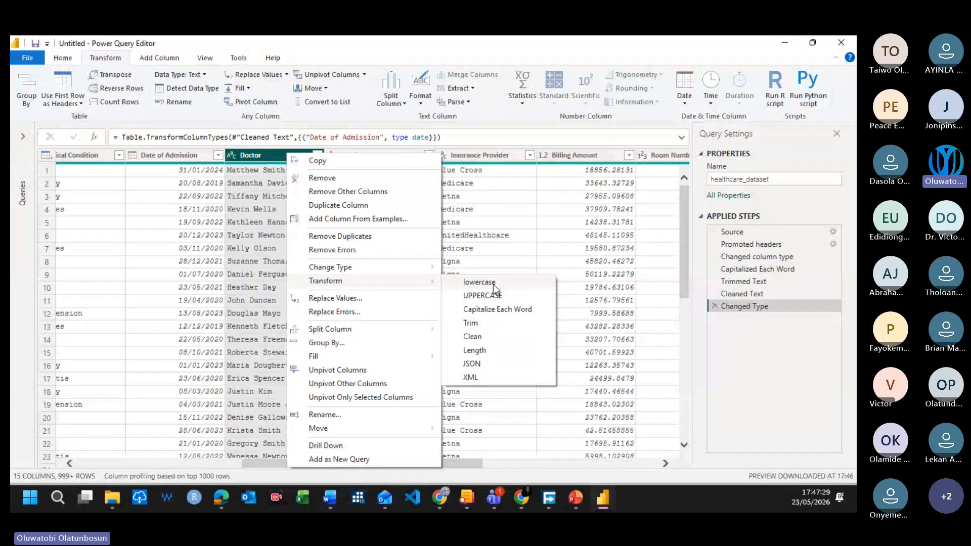
{"action": "left_click", "coordinate": [498, 309]}
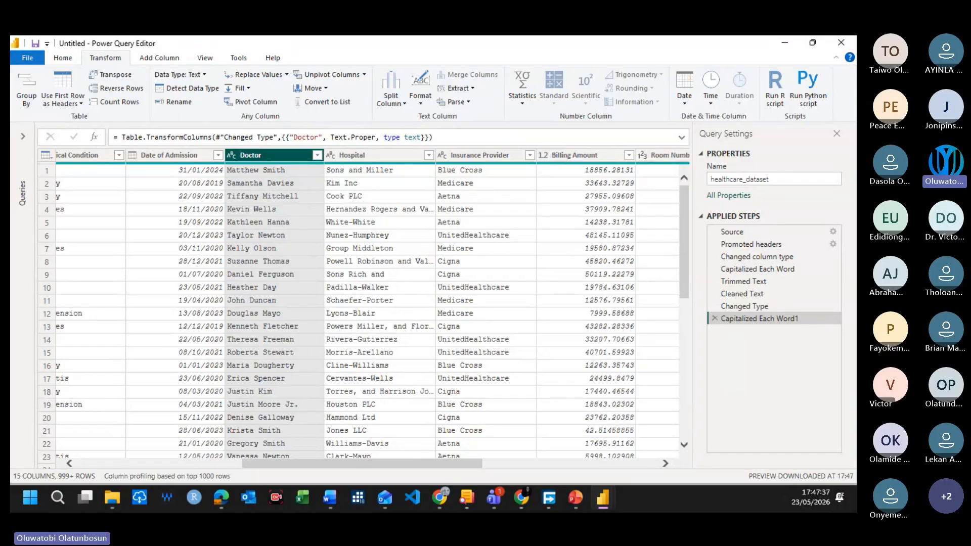
Step: Trim the extra spaces from the Doctor column's text and apply Clean to remove its non-printable characters
{"action": "right_click", "coordinate": [309, 158]}
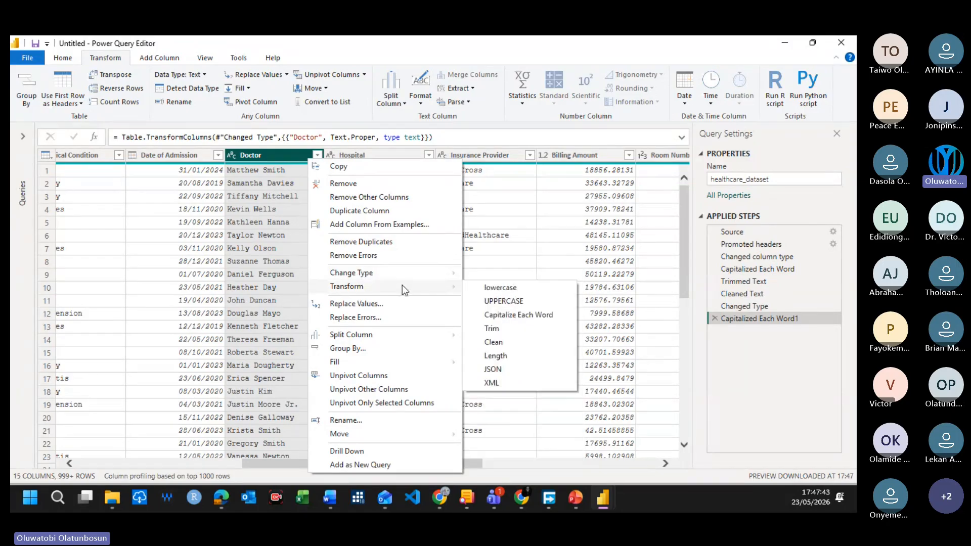
{"action": "left_click", "coordinate": [492, 329]}
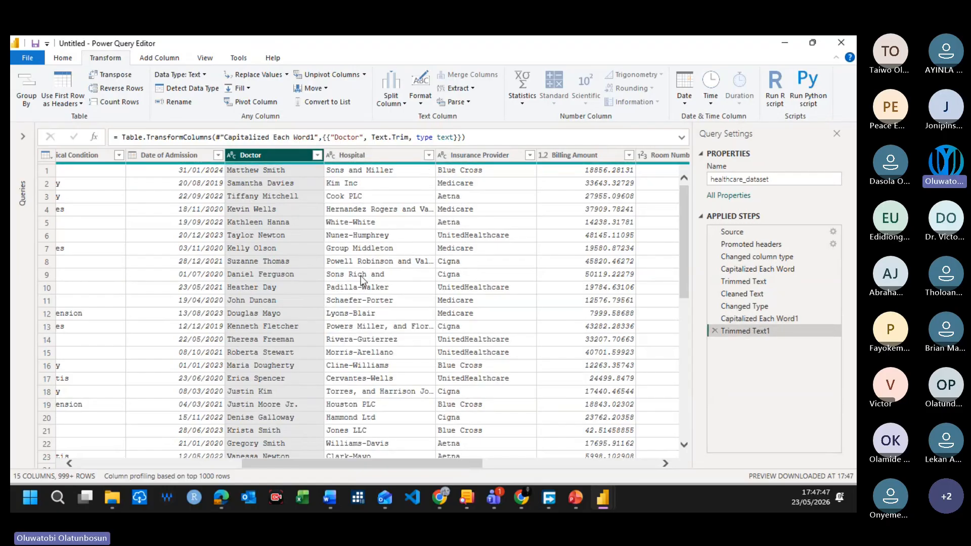
{"action": "right_click", "coordinate": [317, 157]}
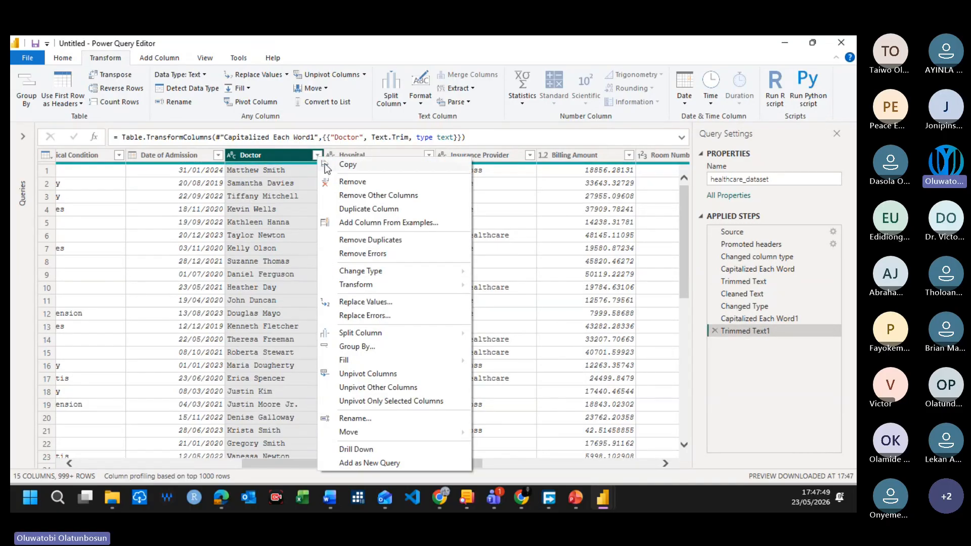
{"action": "mouse_move", "coordinate": [410, 286]}
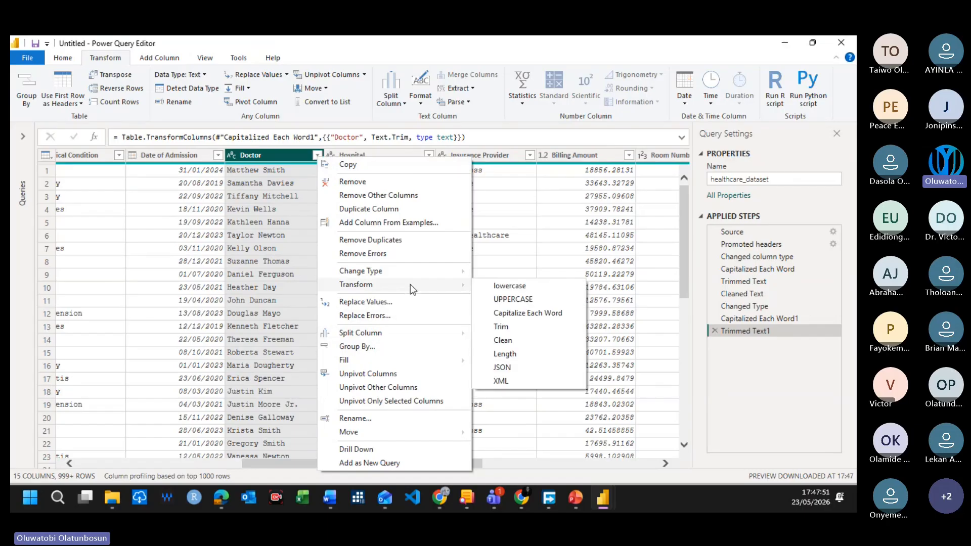
{"action": "left_click", "coordinate": [512, 339]}
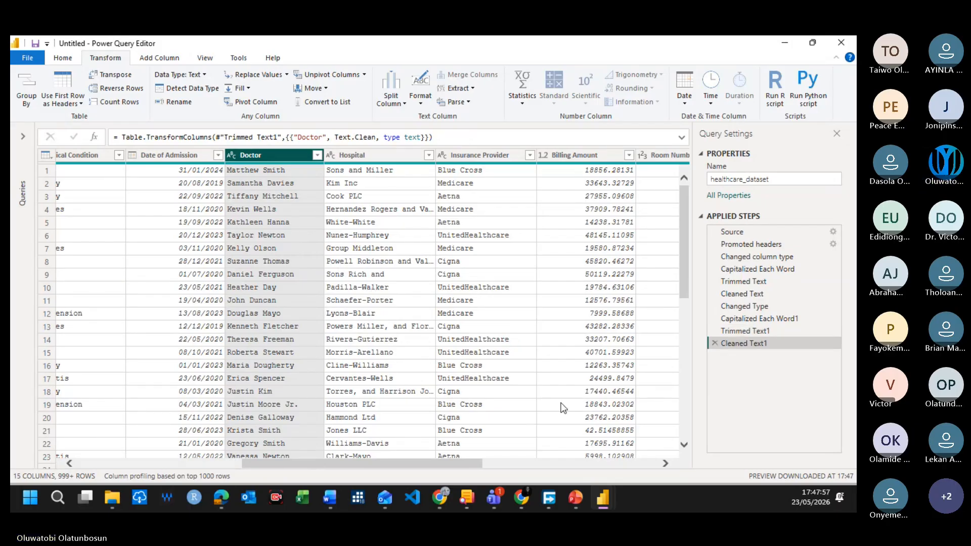
Step: Review the dataset's columns from Name through Test Results and the available options for adding a column, and return to the first column
{"action": "left_click_drag", "start_coordinate": [308, 463], "coordinate": [338, 466]}
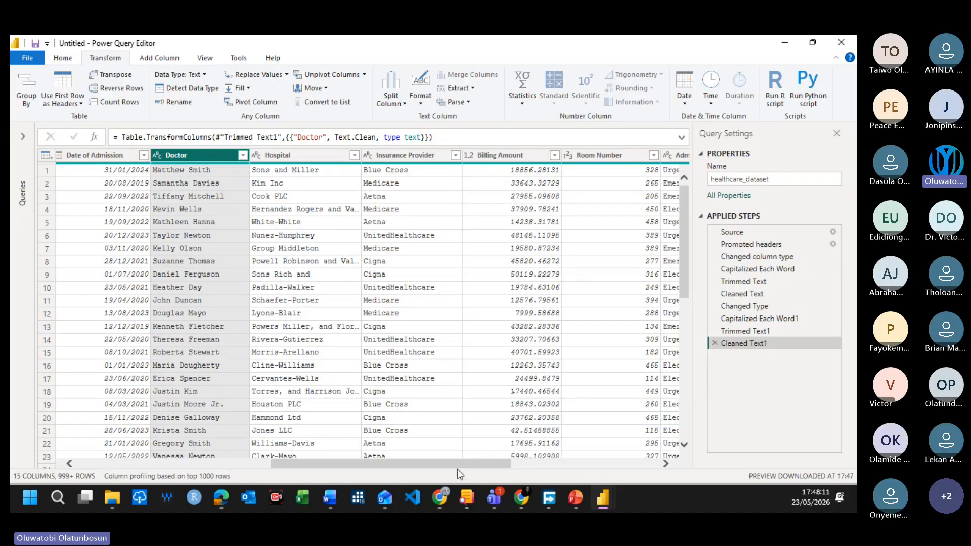
{"action": "left_click_drag", "start_coordinate": [501, 466], "coordinate": [250, 468]}
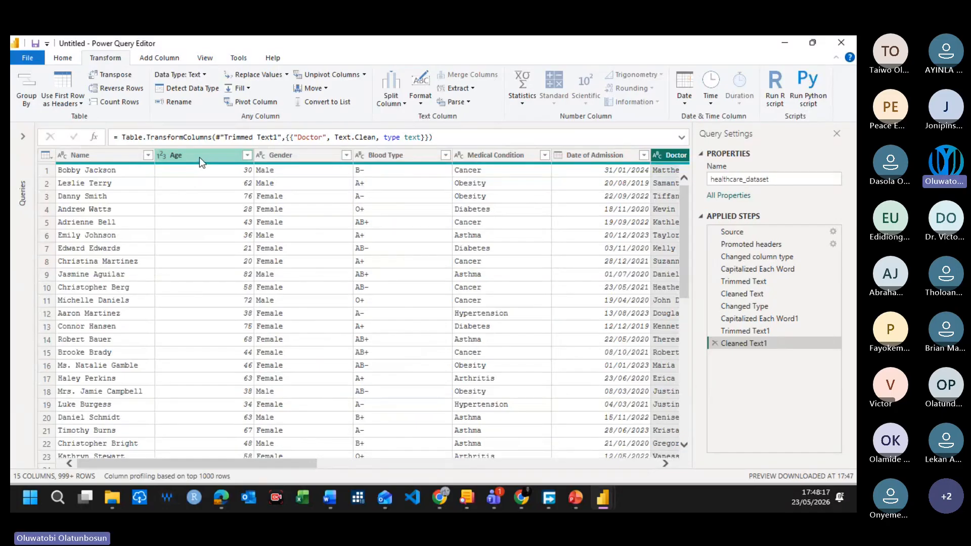
{"action": "left_click_drag", "start_coordinate": [194, 465], "coordinate": [119, 497]}
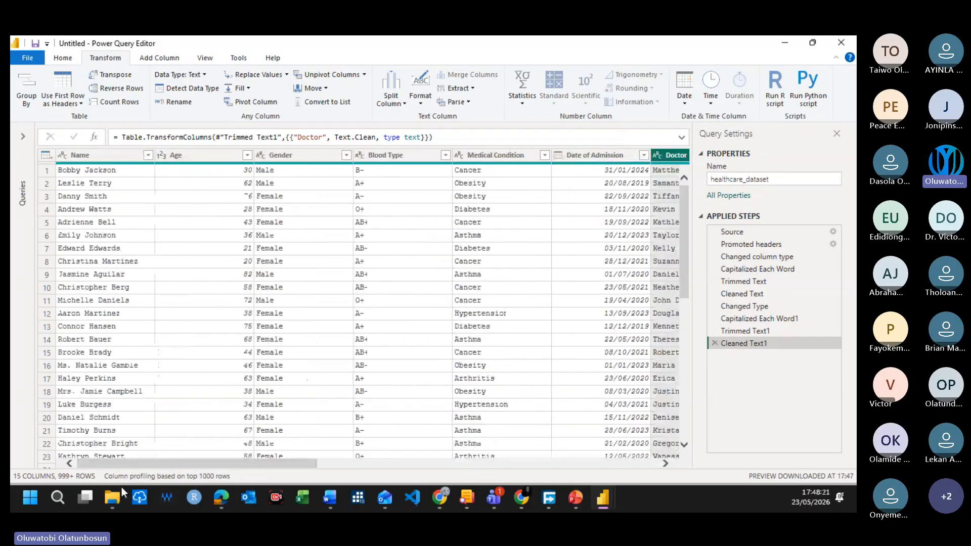
{"action": "left_click", "coordinate": [148, 59]}
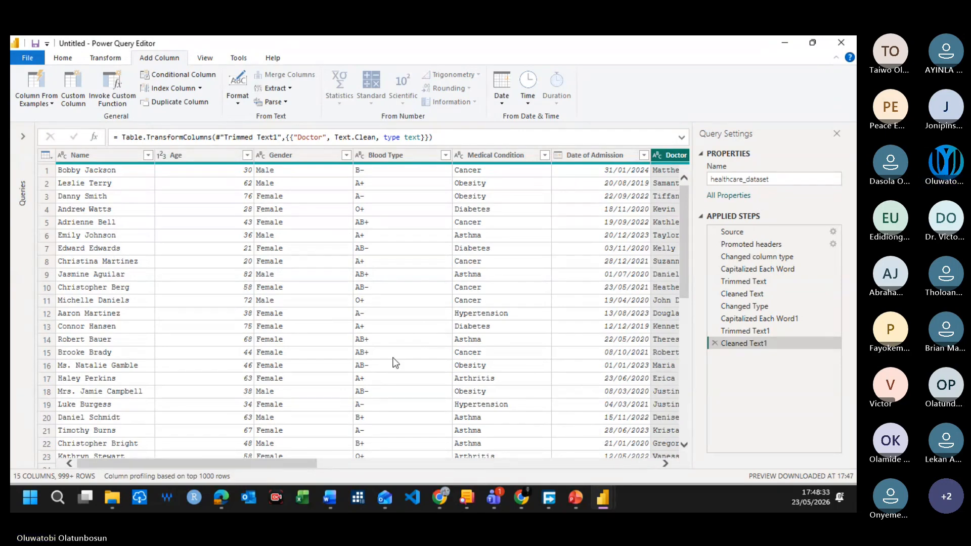
{"action": "left_click_drag", "start_coordinate": [298, 462], "coordinate": [677, 479]}
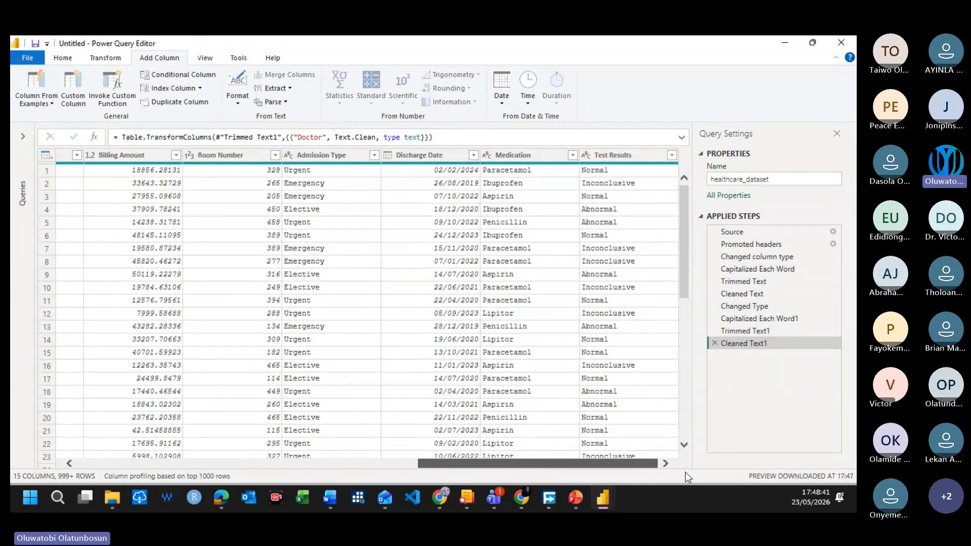
{"action": "left_click_drag", "start_coordinate": [649, 475], "coordinate": [233, 483]}
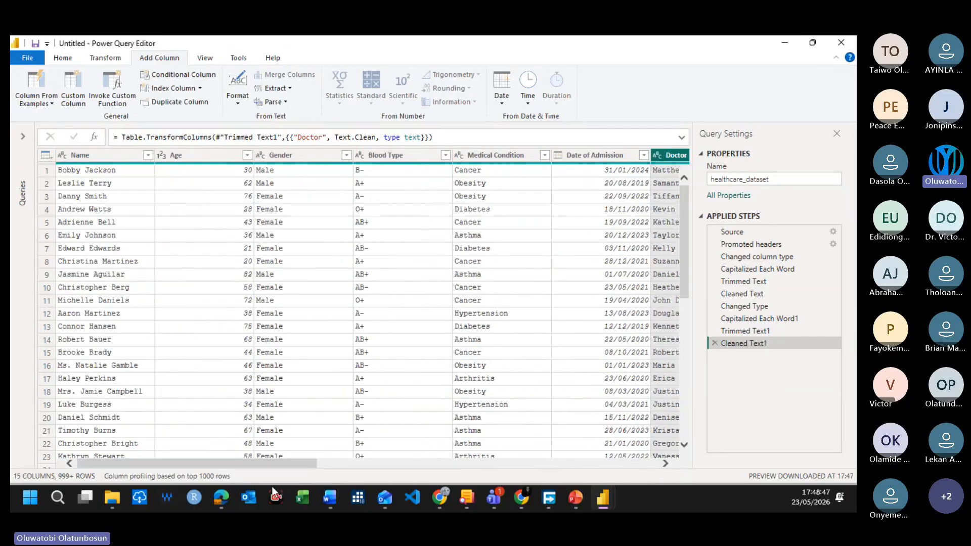
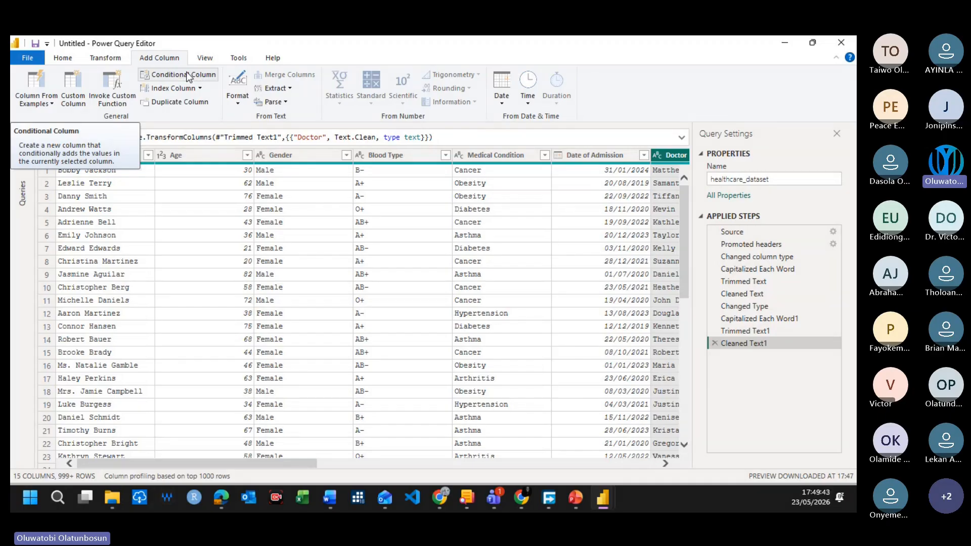
Step: Start a new conditional column and name it Age Group
{"action": "left_click", "coordinate": [188, 76]}
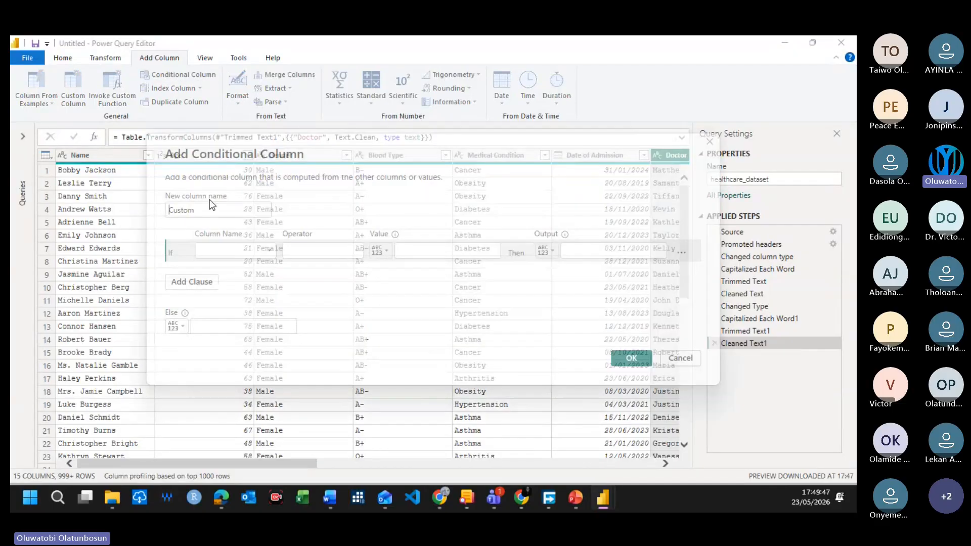
{"action": "left_click_drag", "start_coordinate": [193, 209], "coordinate": [156, 206]}
{"action": "left_click", "coordinate": [221, 207]}
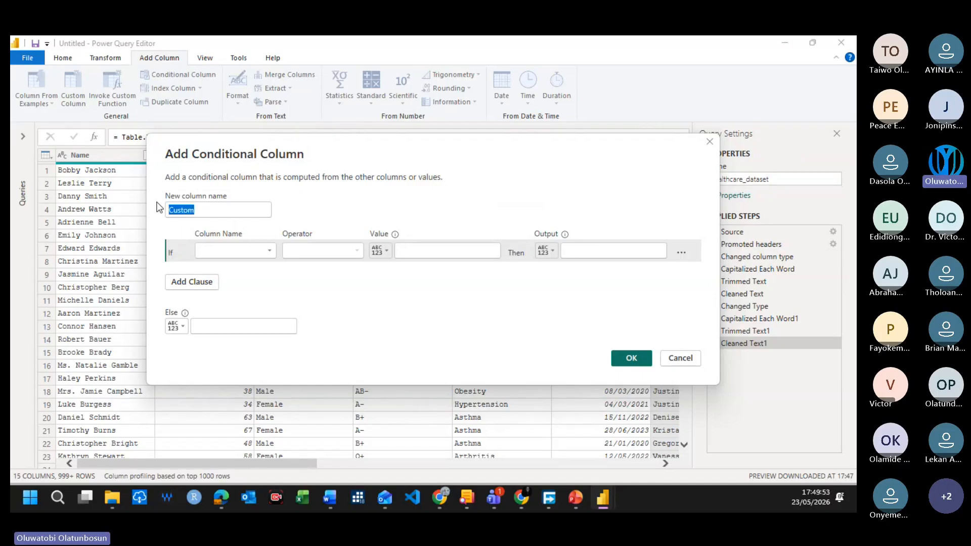
{"action": "key", "text": "BackSpace"}
{"action": "type", "text": "A"}
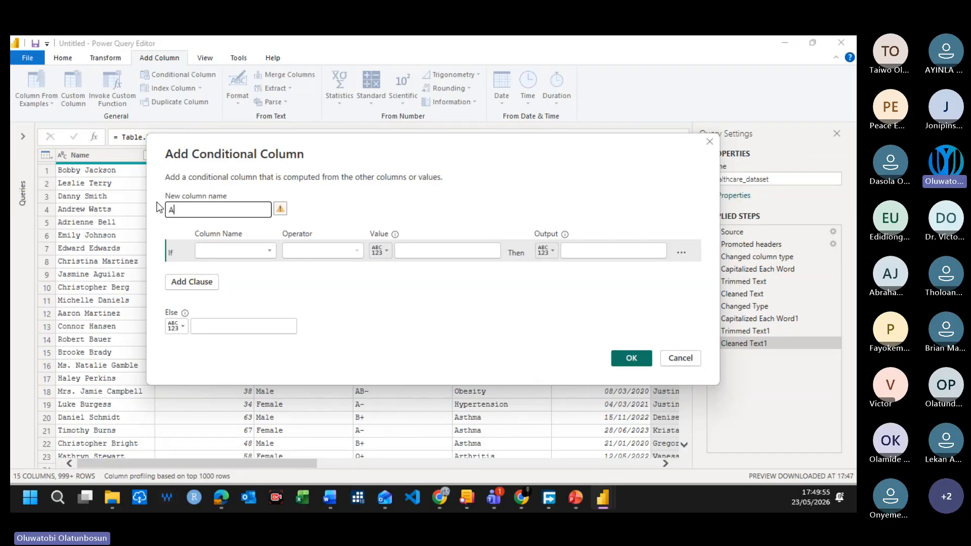
{"action": "type", "text": "ge Group"}
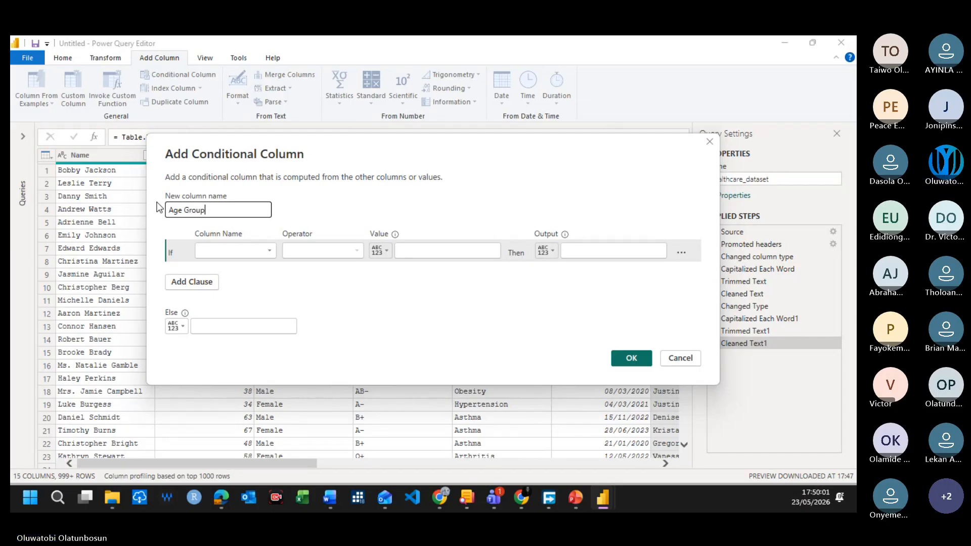
{"action": "left_click", "coordinate": [291, 296]}
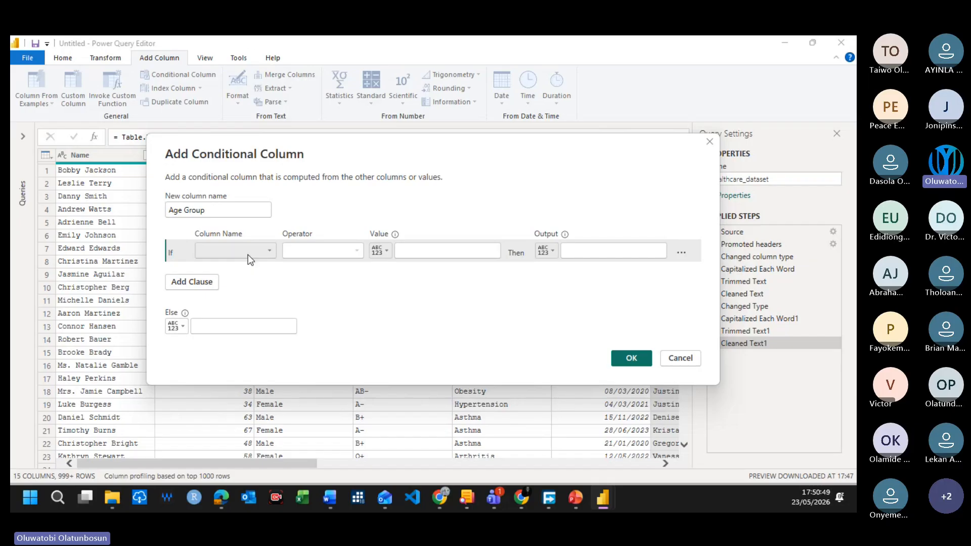
Step: Define the first condition so that an Age less than or equal to 17 outputs "0 - 17"
{"action": "left_click", "coordinate": [248, 253]}
{"action": "left_click", "coordinate": [223, 277]}
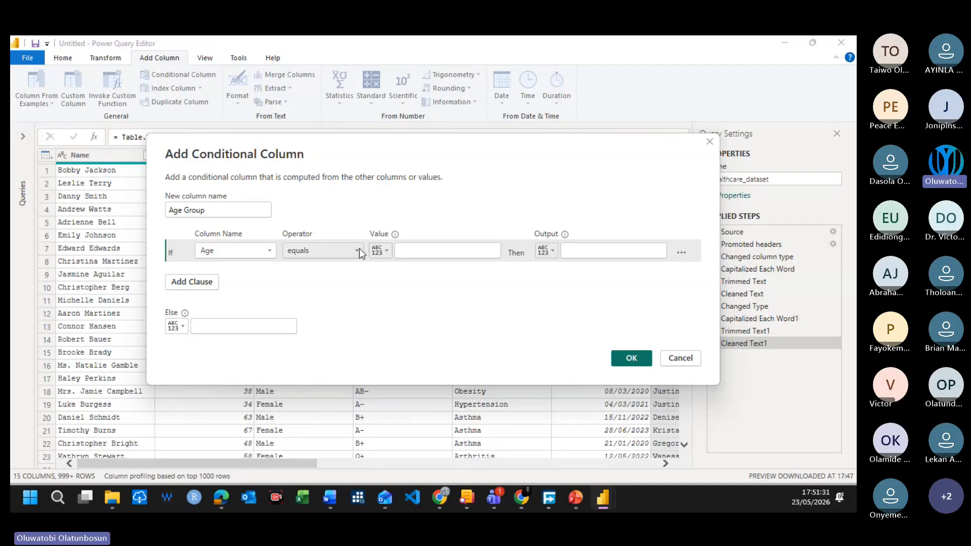
{"action": "left_click", "coordinate": [253, 254]}
{"action": "left_click", "coordinate": [237, 279]}
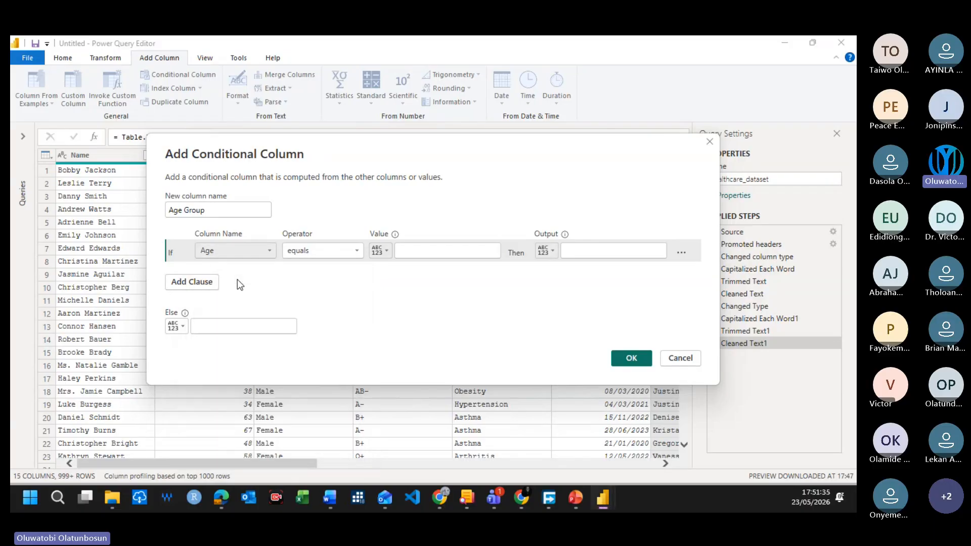
{"action": "left_click", "coordinate": [329, 252]}
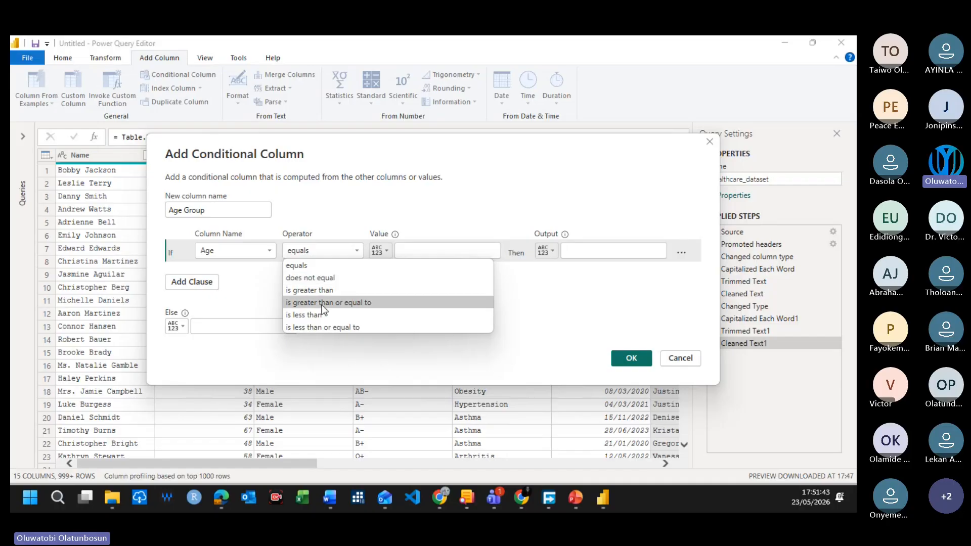
{"action": "left_click", "coordinate": [319, 326]}
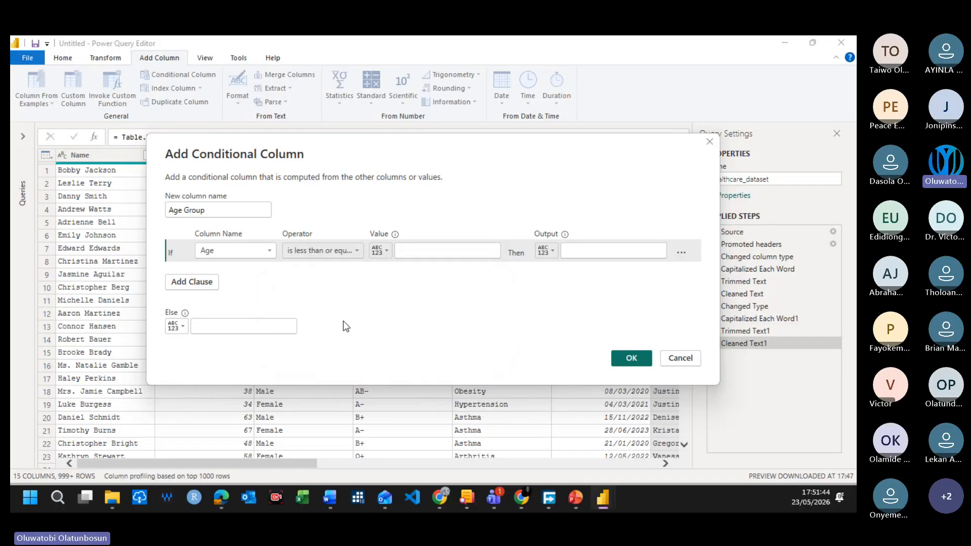
{"action": "left_click", "coordinate": [425, 252]}
{"action": "type", "text": "17"}
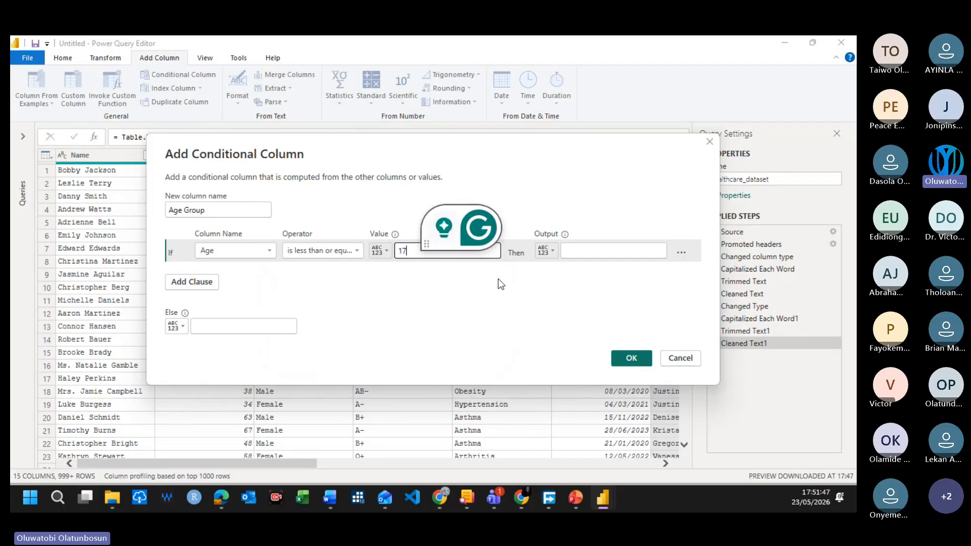
{"action": "left_click", "coordinate": [577, 252]}
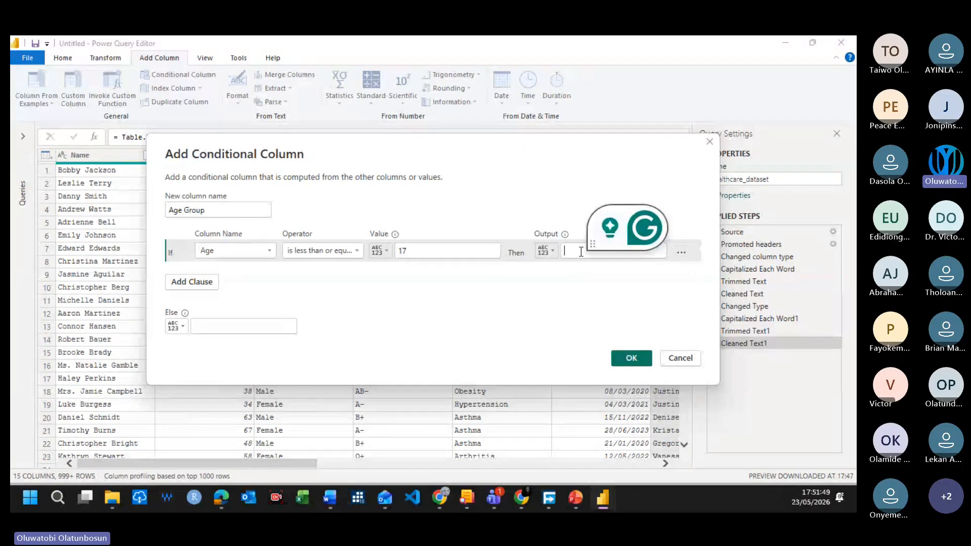
{"action": "type", "text": "0 - 17"}
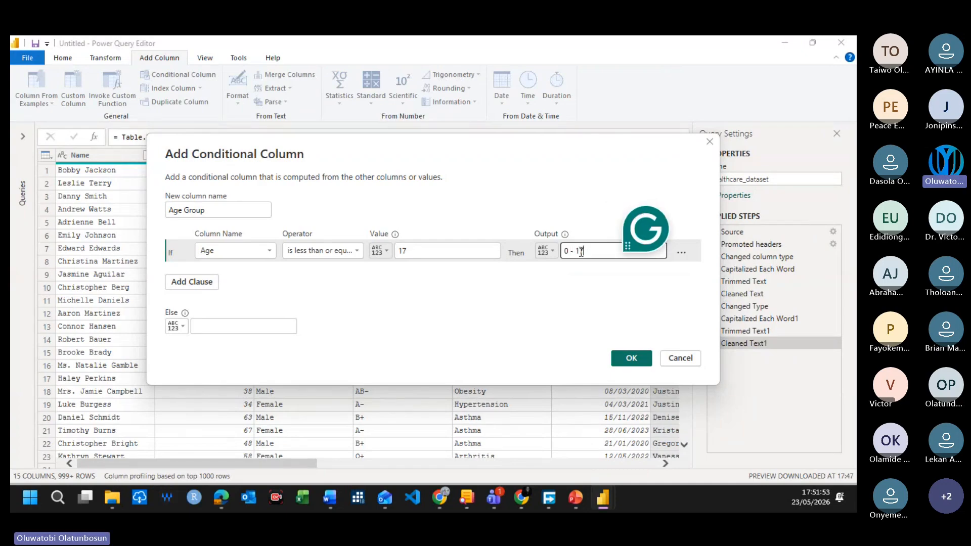
{"action": "left_click", "coordinate": [573, 284]}
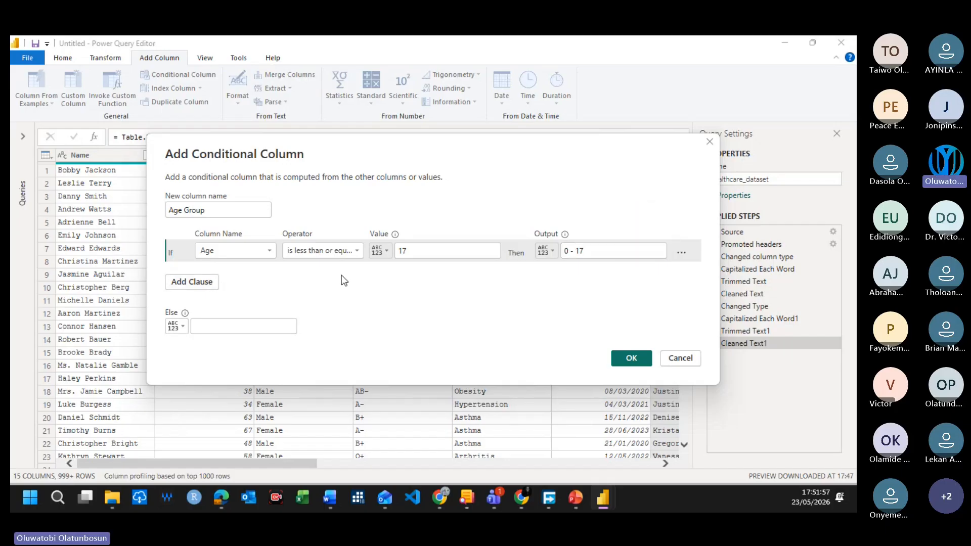
Step: Add a second clause that outputs "18 - 34" when Age is less than or equal to 34
{"action": "left_click", "coordinate": [201, 281]}
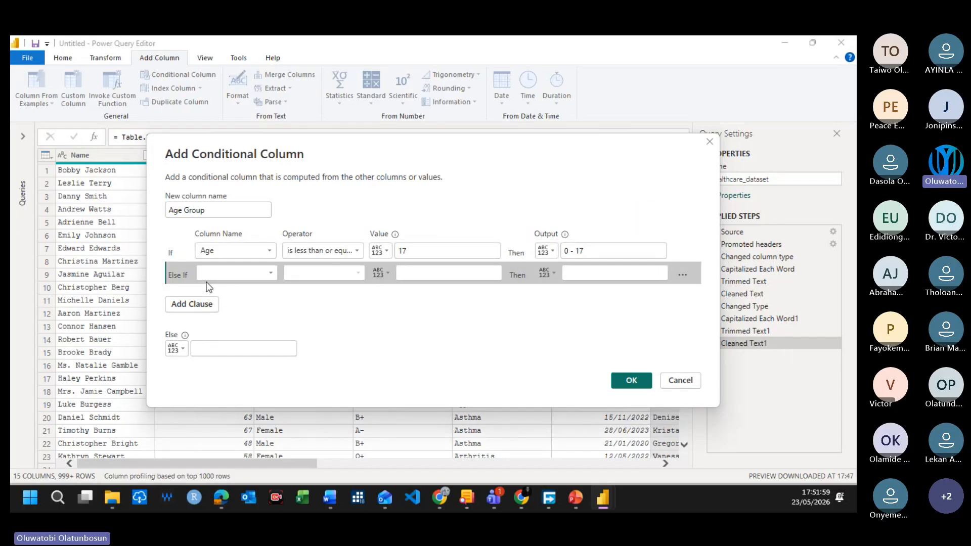
{"action": "left_click", "coordinate": [251, 272]}
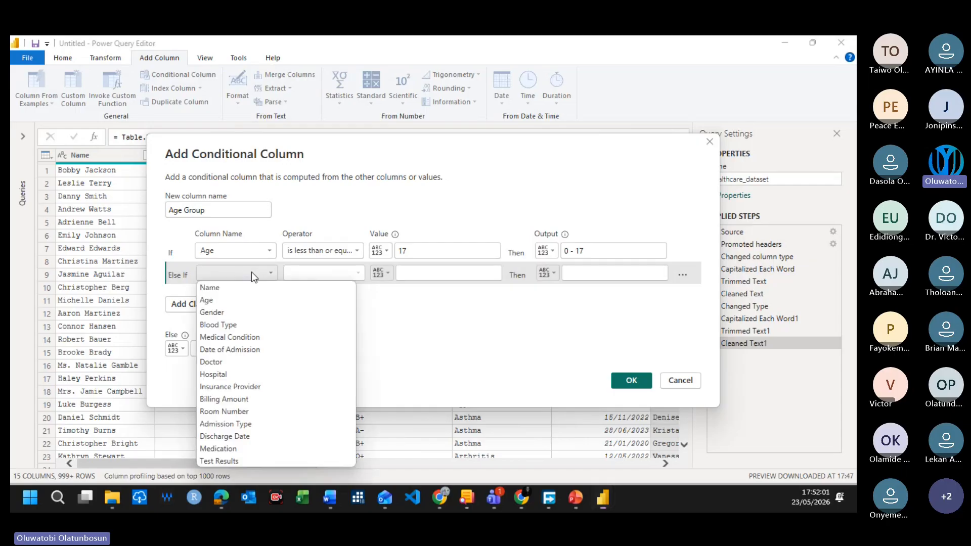
{"action": "left_click", "coordinate": [251, 299]}
{"action": "left_click", "coordinate": [336, 272]}
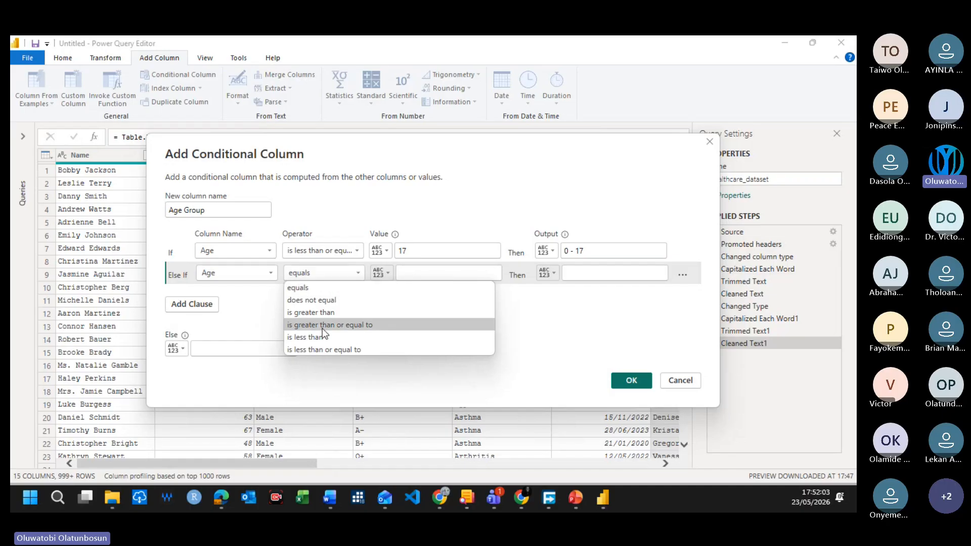
{"action": "left_click", "coordinate": [318, 347]}
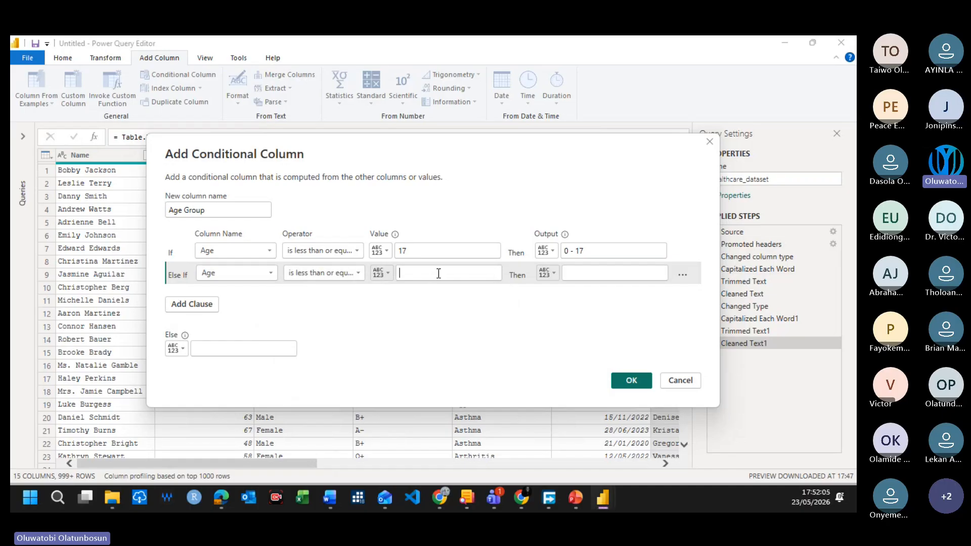
{"action": "left_click", "coordinate": [438, 273]}
{"action": "type", "text": "34"}
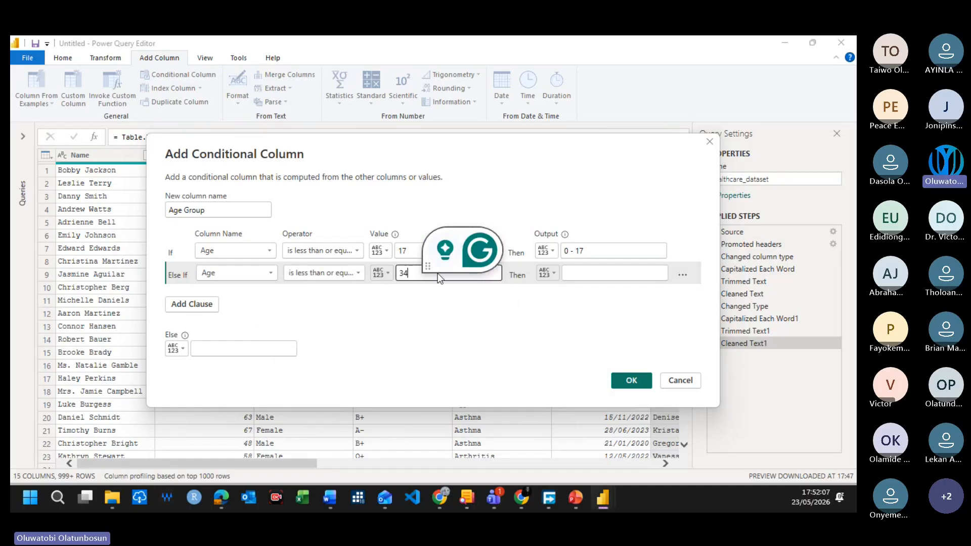
{"action": "left_click", "coordinate": [621, 273]}
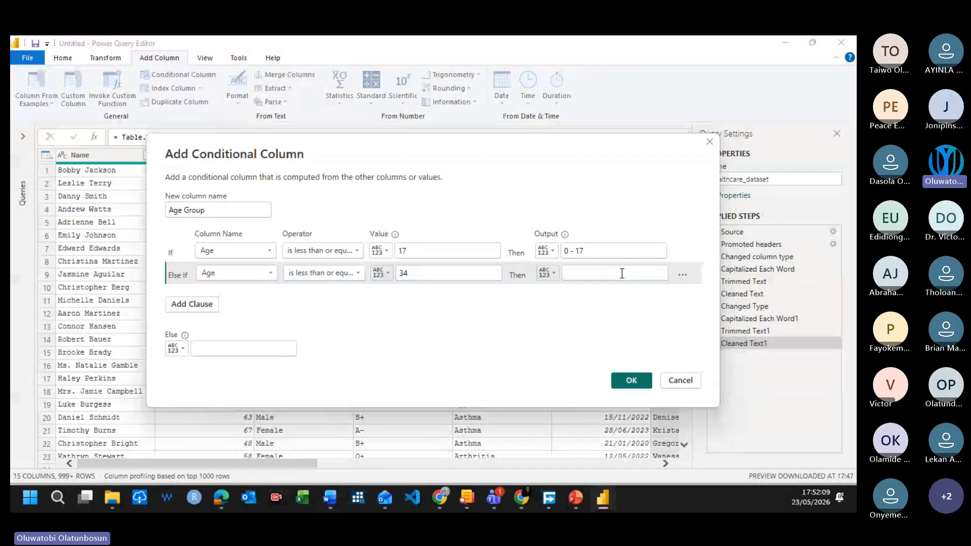
{"action": "type", "text": "18 - "}
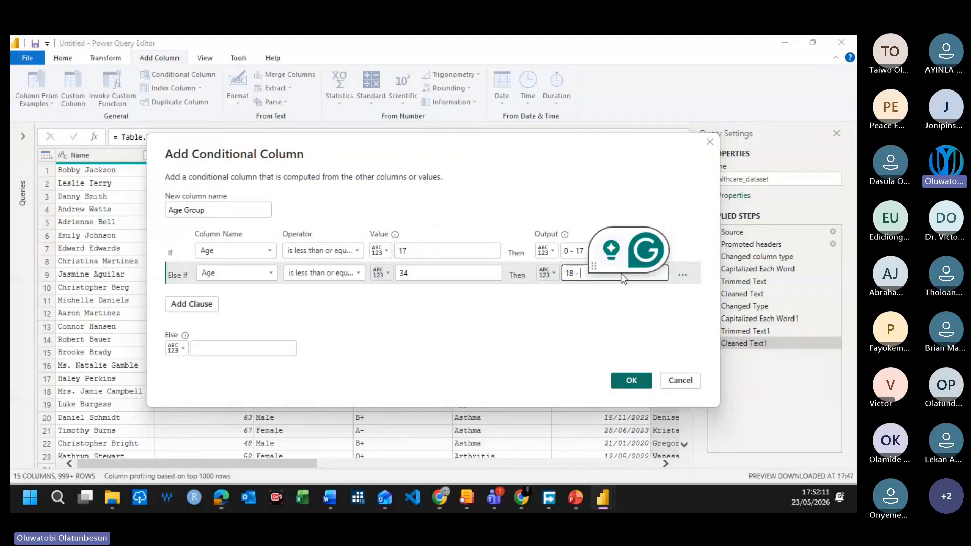
{"action": "type", "text": "34"}
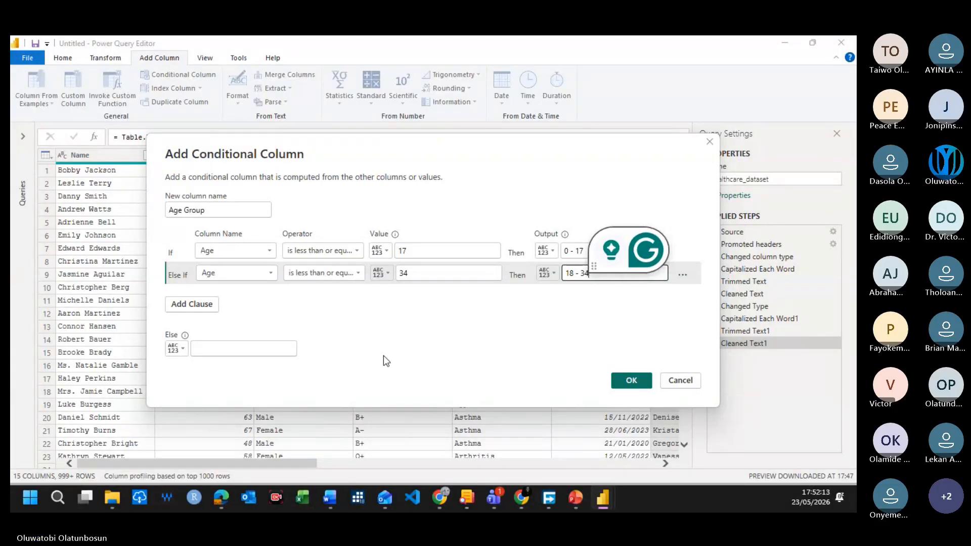
Step: Add a third clause that outputs "35 - 49" when Age is less than or equal to 49
{"action": "left_click", "coordinate": [199, 309]}
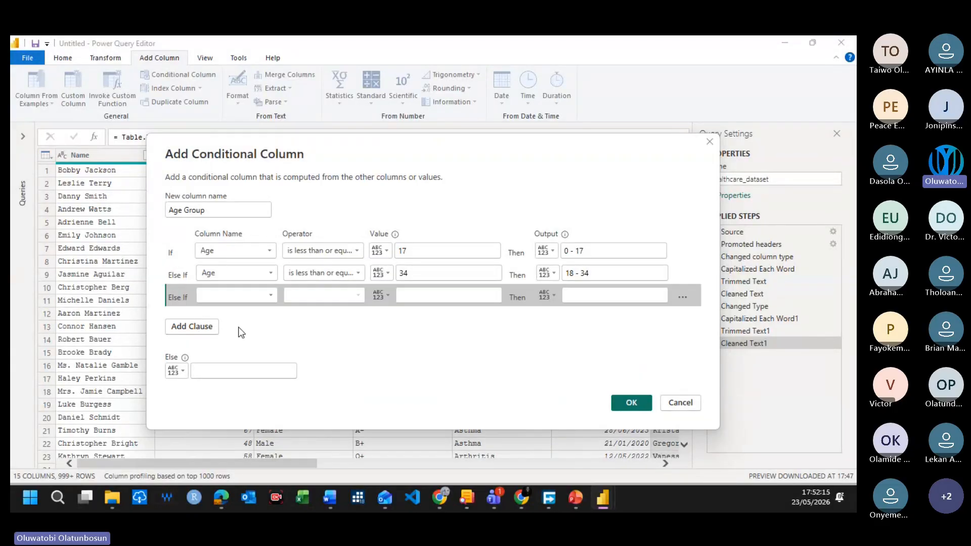
{"action": "left_click", "coordinate": [236, 296]}
{"action": "left_click", "coordinate": [219, 107]}
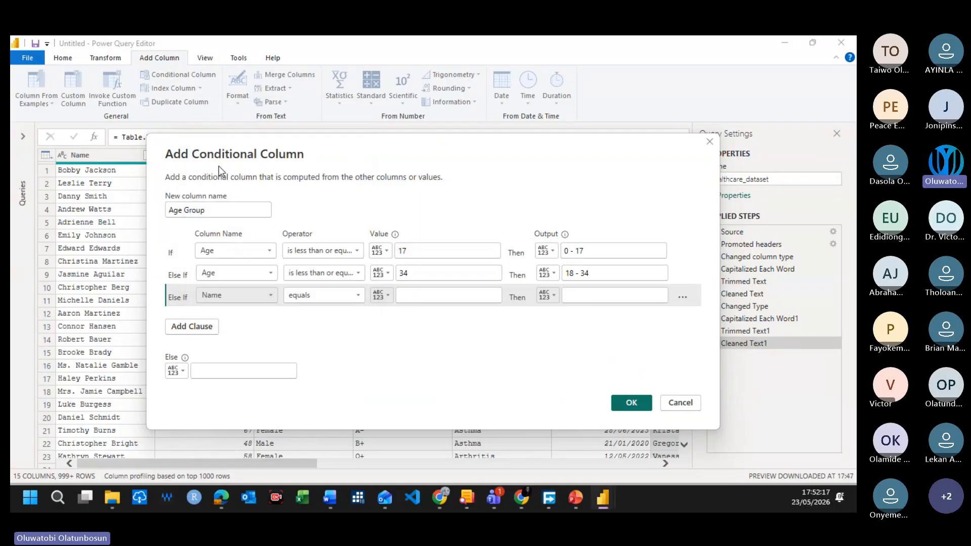
{"action": "left_click", "coordinate": [241, 295]}
{"action": "left_click", "coordinate": [218, 119]}
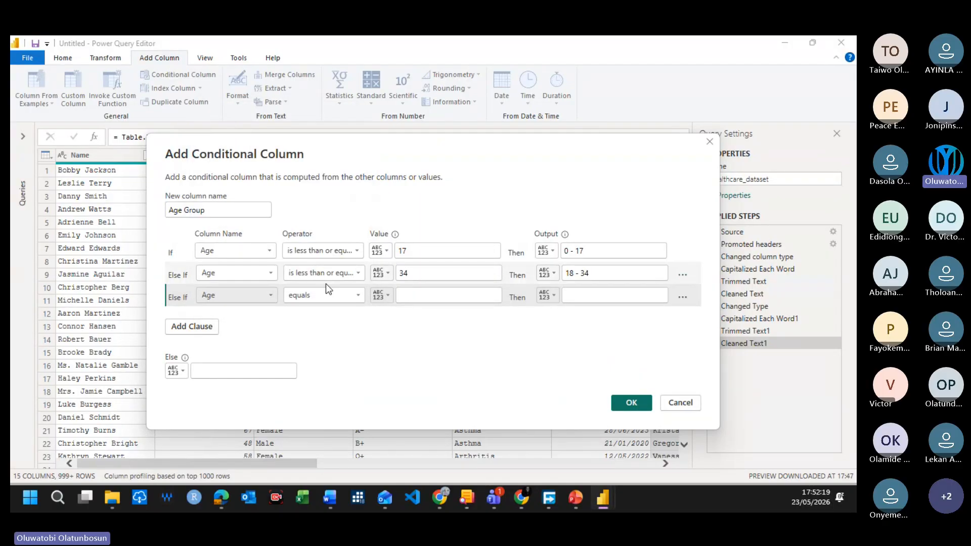
{"action": "left_click", "coordinate": [329, 299]}
{"action": "left_click", "coordinate": [332, 377]}
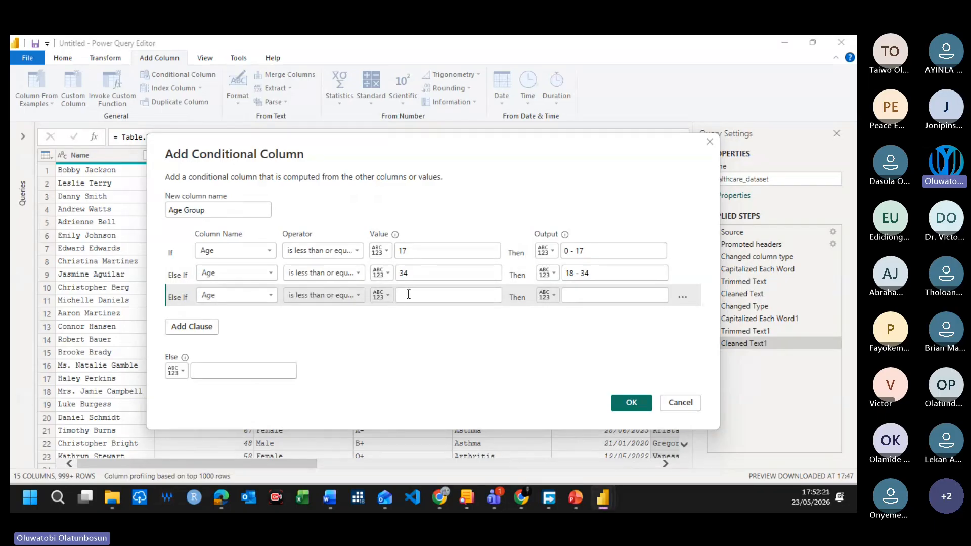
{"action": "left_click", "coordinate": [423, 295]}
{"action": "type", "text": "49"}
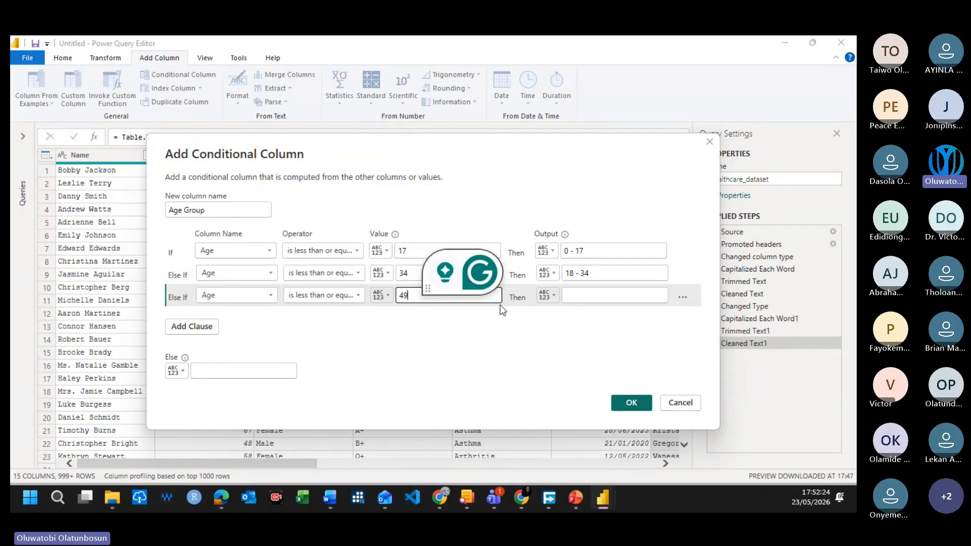
{"action": "left_click", "coordinate": [601, 301]}
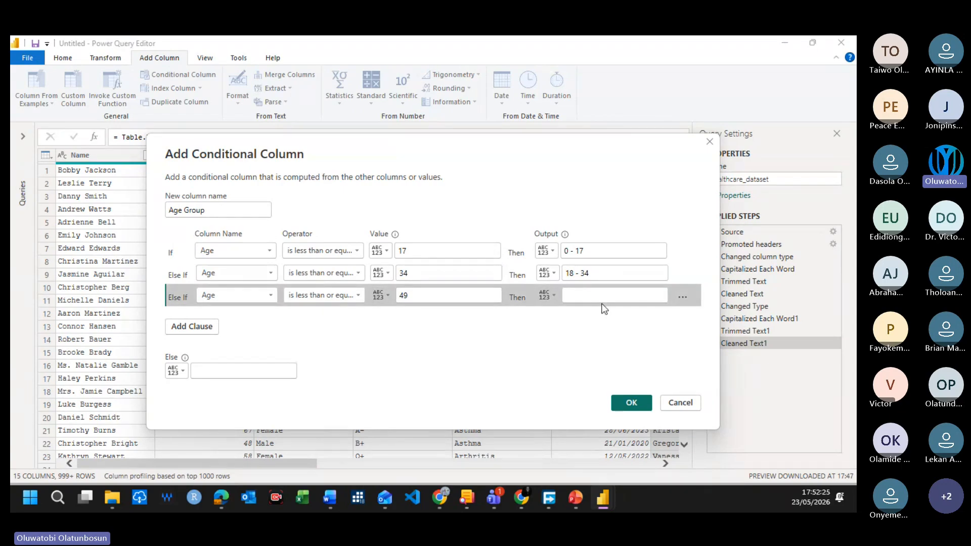
{"action": "left_click", "coordinate": [606, 298]}
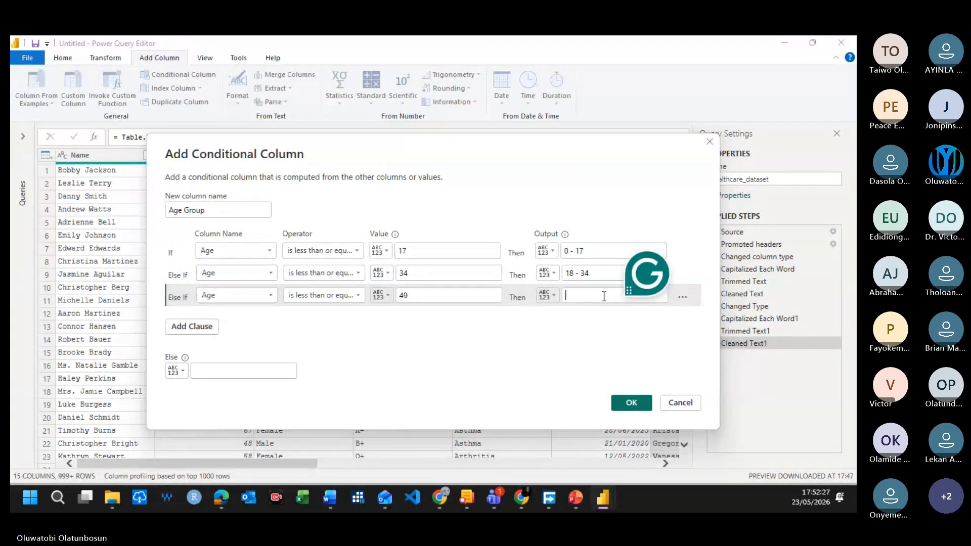
{"action": "type", "text": "35 - "}
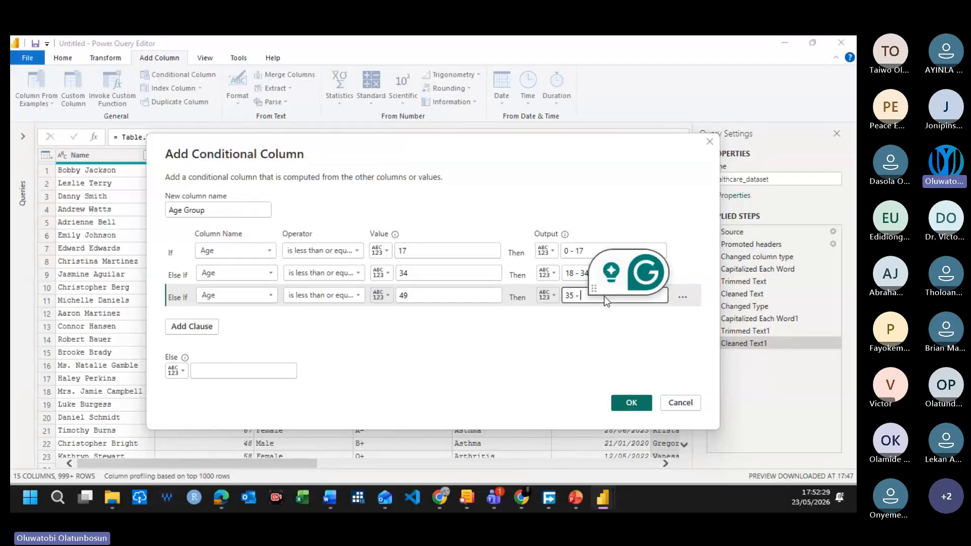
{"action": "type", "text": "49"}
Step: Add a fourth clause that outputs "50 - 69" when Age is less than or equal to 69
{"action": "left_click", "coordinate": [196, 328]}
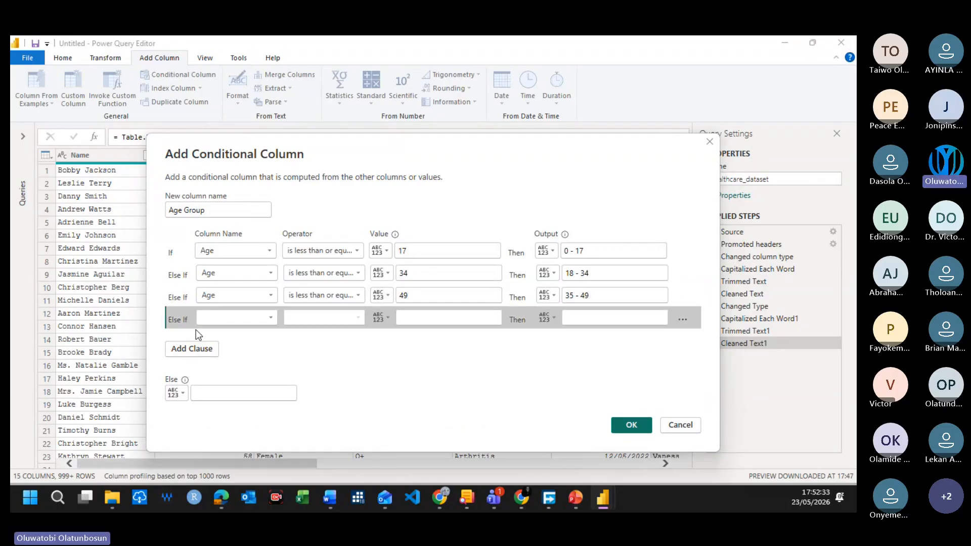
{"action": "left_click", "coordinate": [223, 319]}
{"action": "left_click", "coordinate": [250, 142]}
{"action": "left_click", "coordinate": [329, 319]}
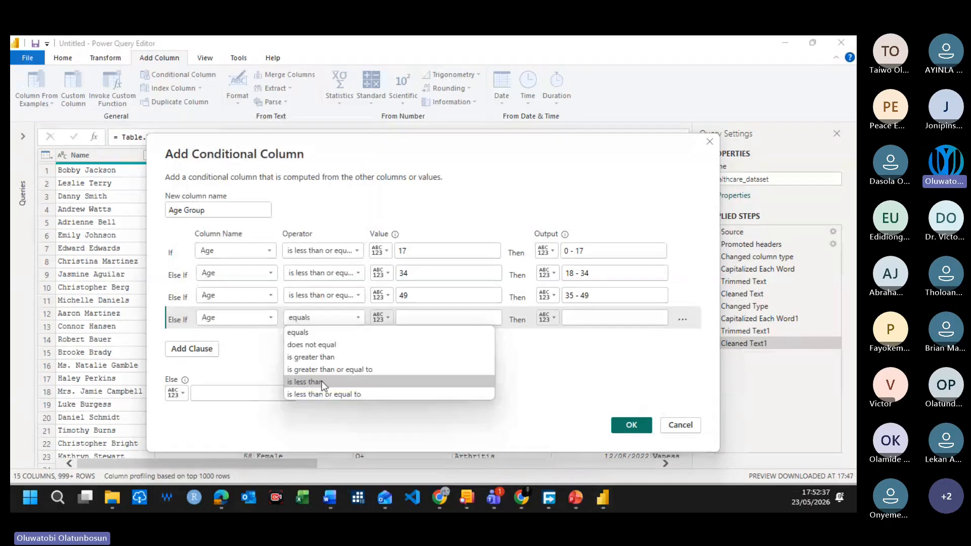
{"action": "left_click", "coordinate": [321, 393]}
{"action": "left_click", "coordinate": [444, 318]}
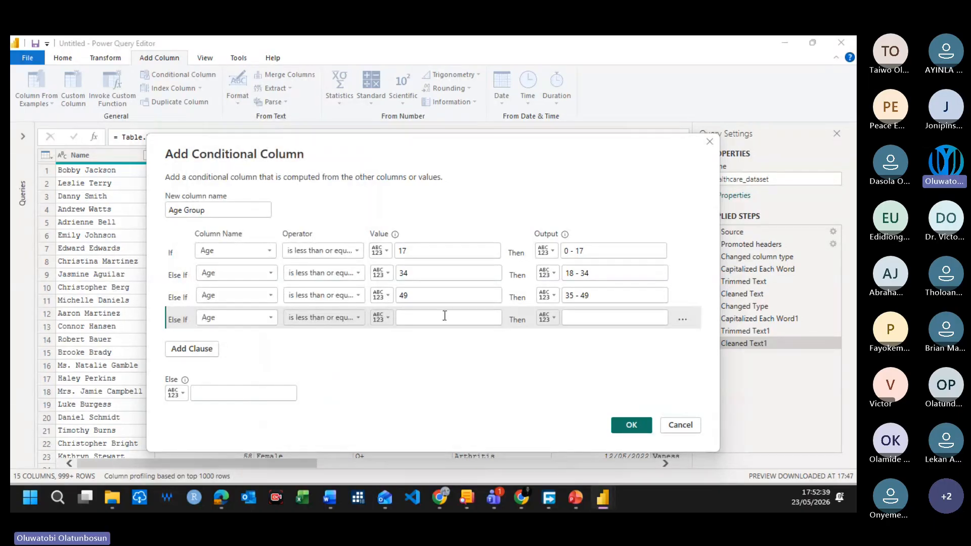
{"action": "type", "text": "69"}
{"action": "left_click", "coordinate": [591, 312]}
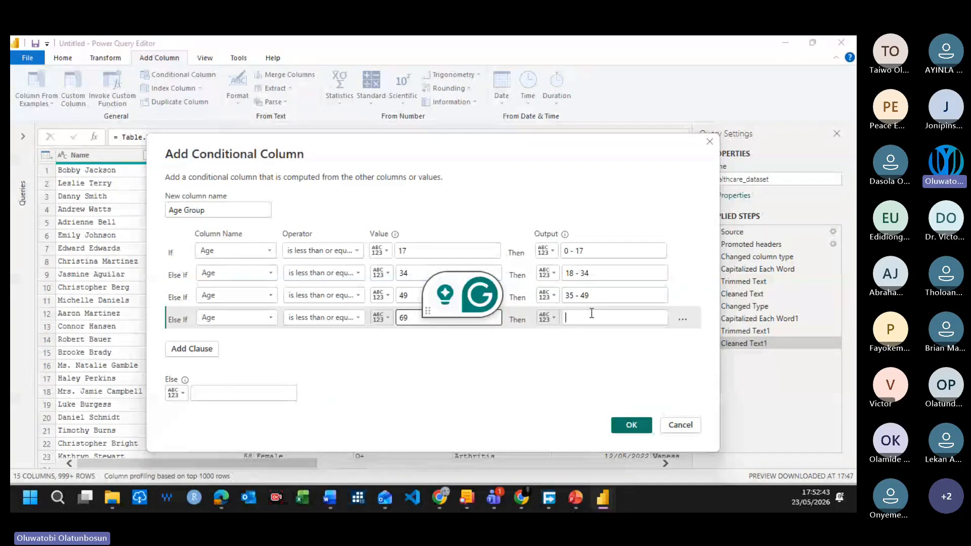
{"action": "type", "text": "50 -"}
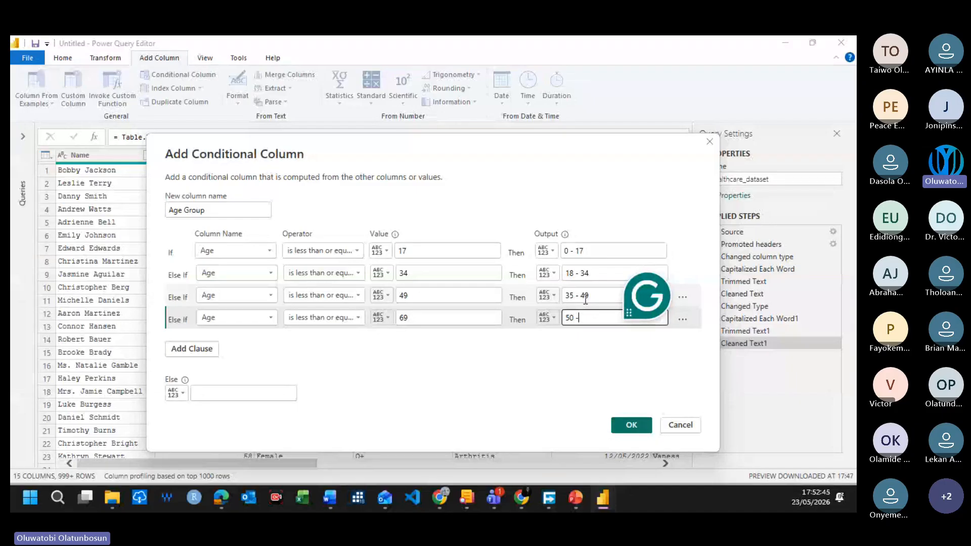
{"action": "type", "text": " 69"}
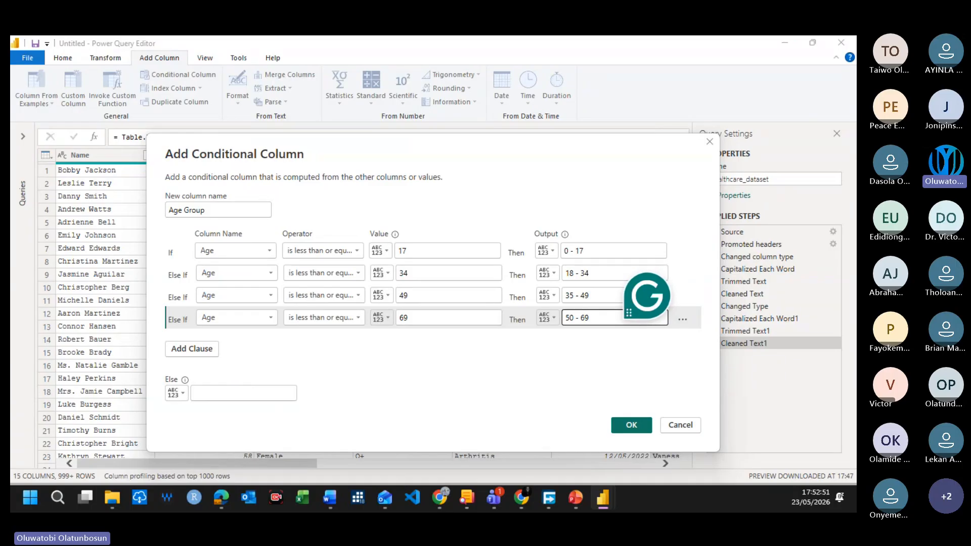
Step: Set the Else output to "70 - 89" and create the Age Group conditional column
{"action": "left_click", "coordinate": [224, 392]}
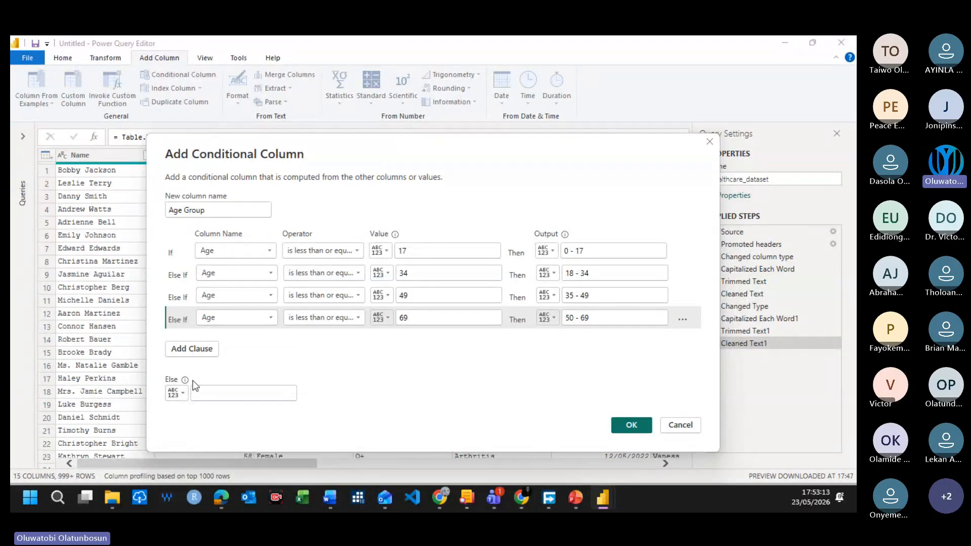
{"action": "left_click", "coordinate": [239, 398]}
{"action": "type", "text": "70 - 89"}
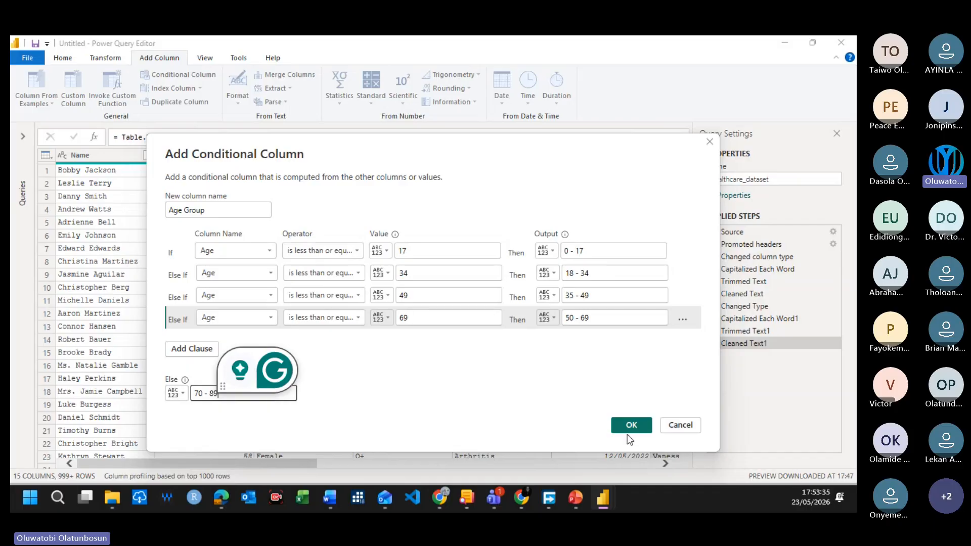
{"action": "left_click", "coordinate": [630, 425]}
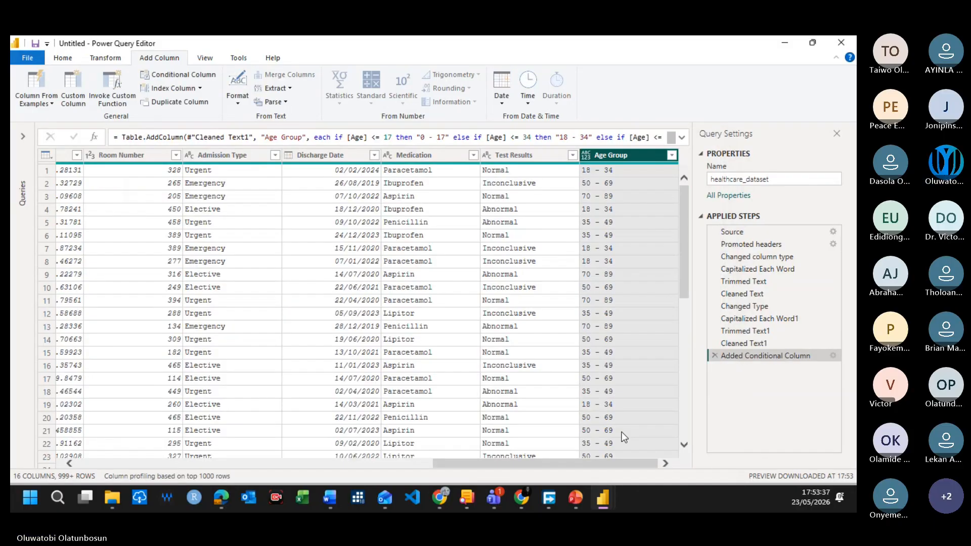
Step: Review the complete list of Age Group values and look through the column's rows
{"action": "left_click", "coordinate": [672, 155]}
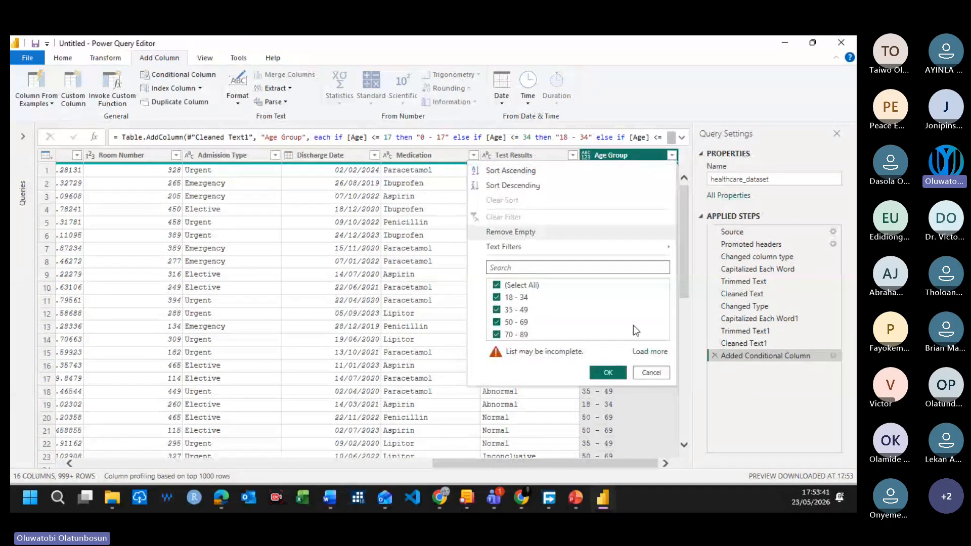
{"action": "left_click", "coordinate": [646, 350]}
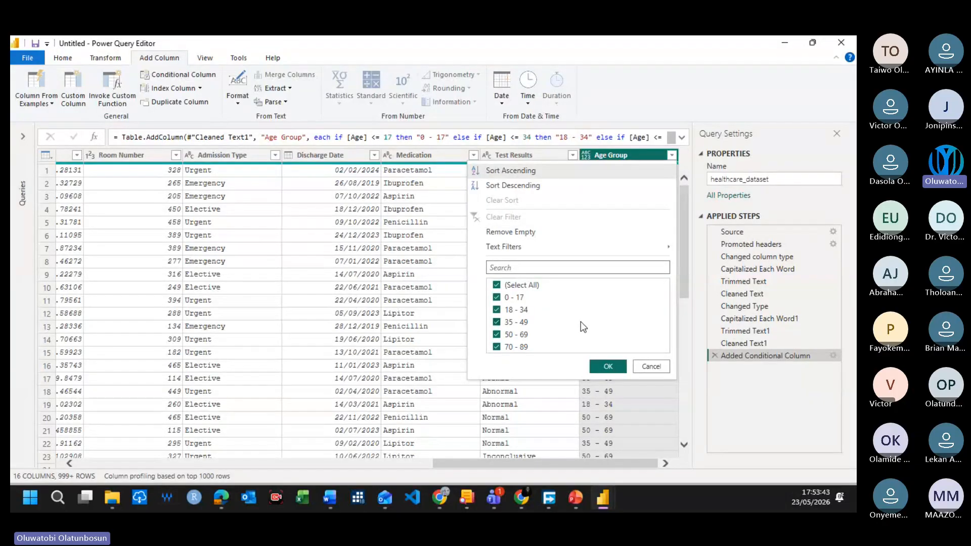
{"action": "left_click", "coordinate": [649, 366]}
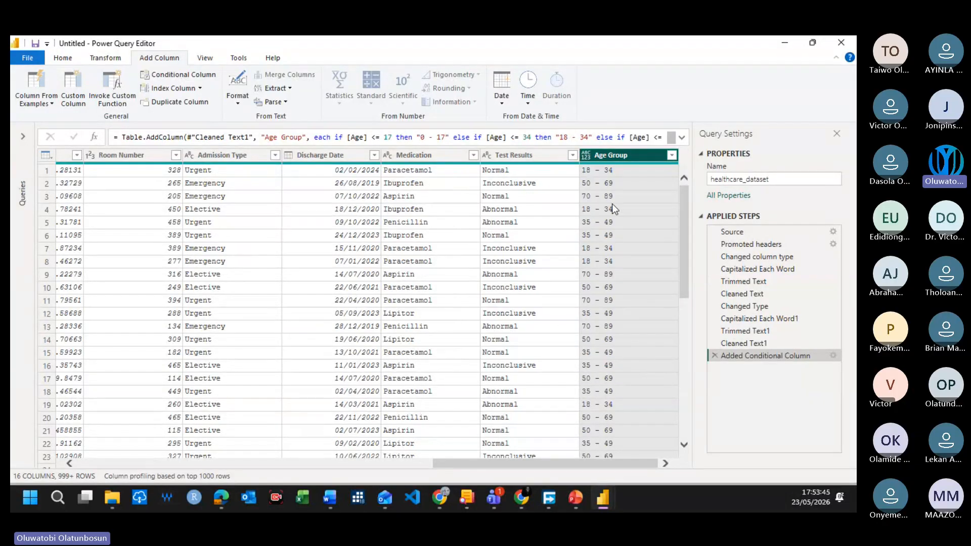
{"action": "scroll", "coordinate": [630, 335], "scroll_direction": "down", "scroll_amount": 9}
{"action": "scroll", "coordinate": [644, 423], "scroll_direction": "down", "scroll_amount": 13}
{"action": "left_click_drag", "start_coordinate": [684, 377], "coordinate": [656, 180]}
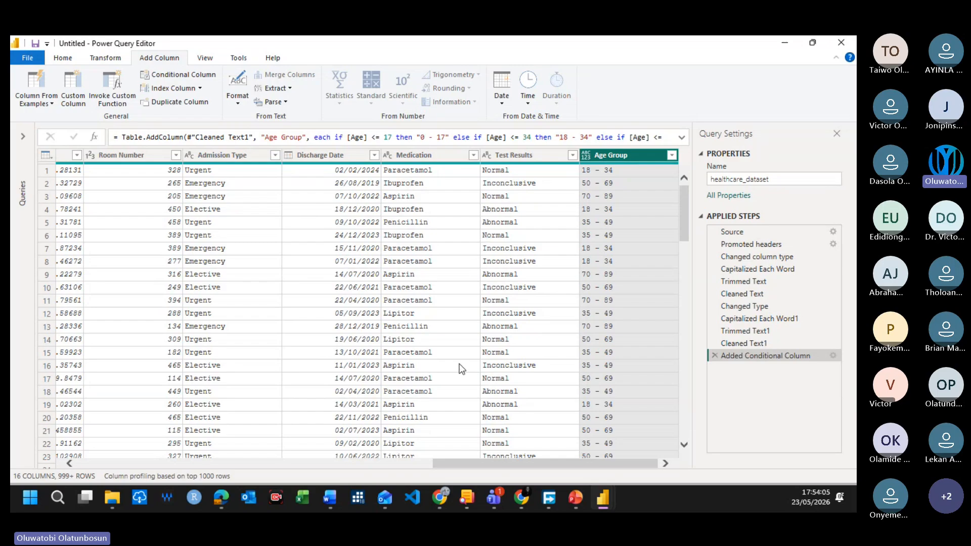
Step: Load the complete list of Gender values and apply the filter with all values selected
{"action": "left_click_drag", "start_coordinate": [614, 465], "coordinate": [164, 455]}
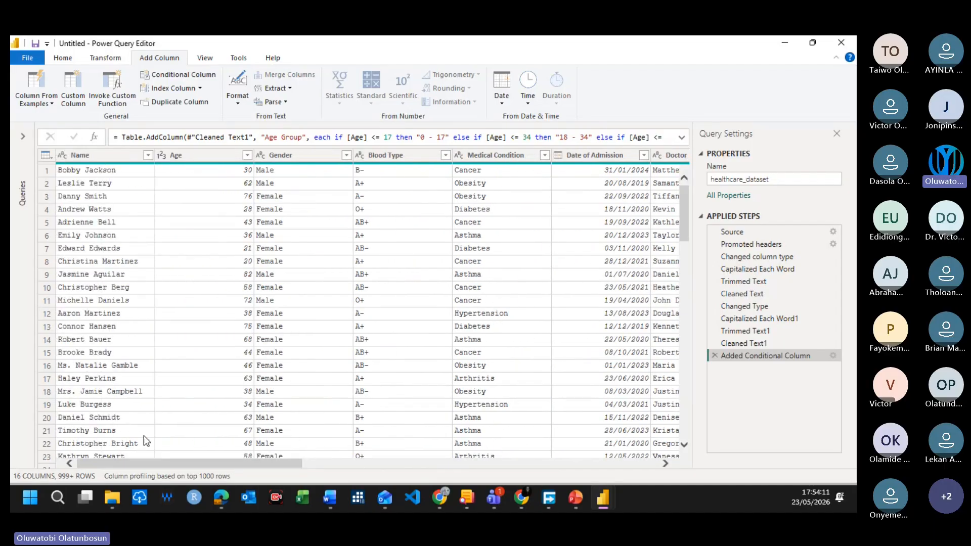
{"action": "left_click", "coordinate": [347, 155]}
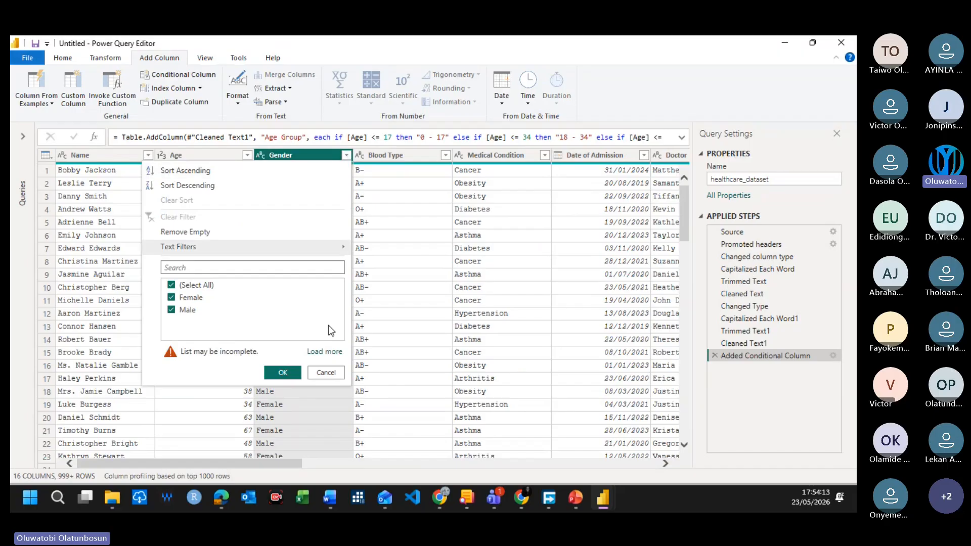
{"action": "left_click", "coordinate": [324, 352]}
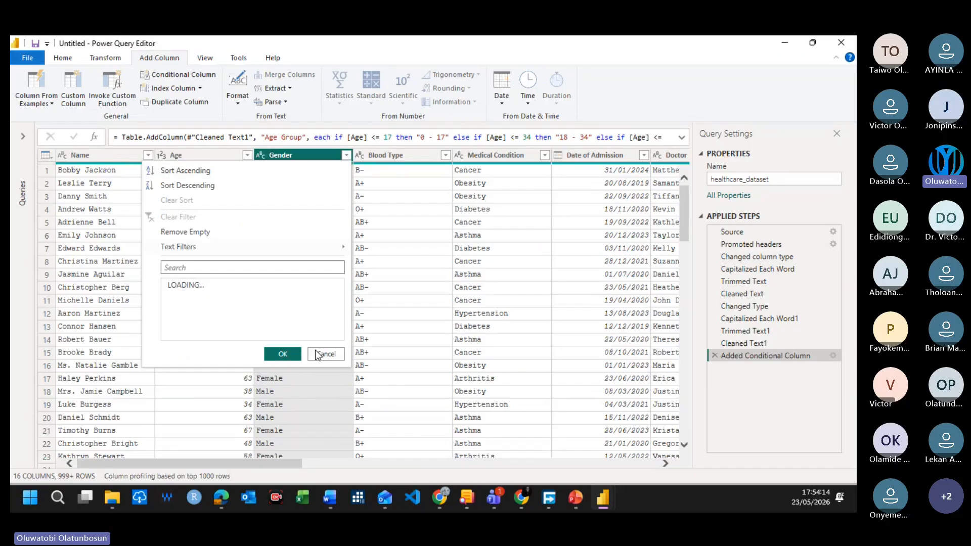
{"action": "left_click", "coordinate": [282, 354]}
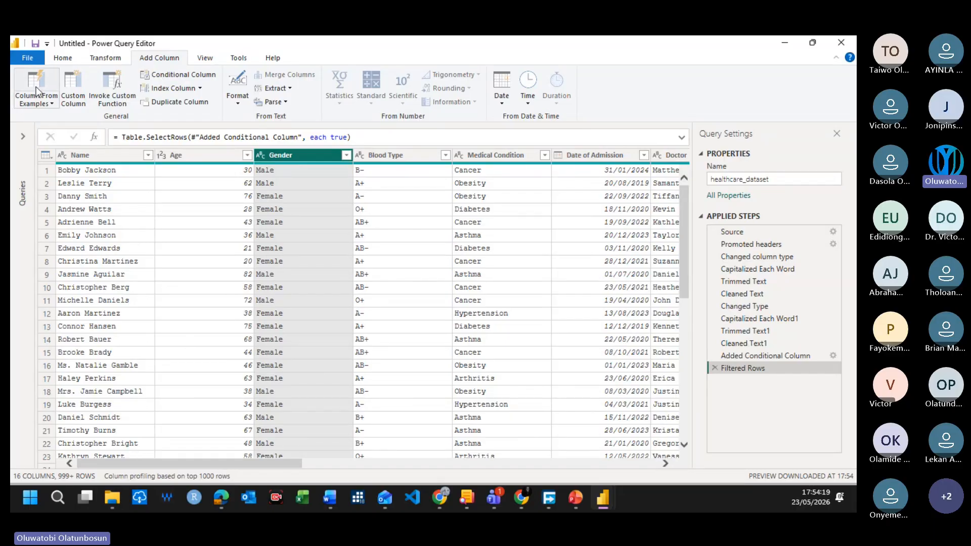
Step: Close the Power Query Editor and apply the query changes to the report
{"action": "left_click", "coordinate": [63, 57]}
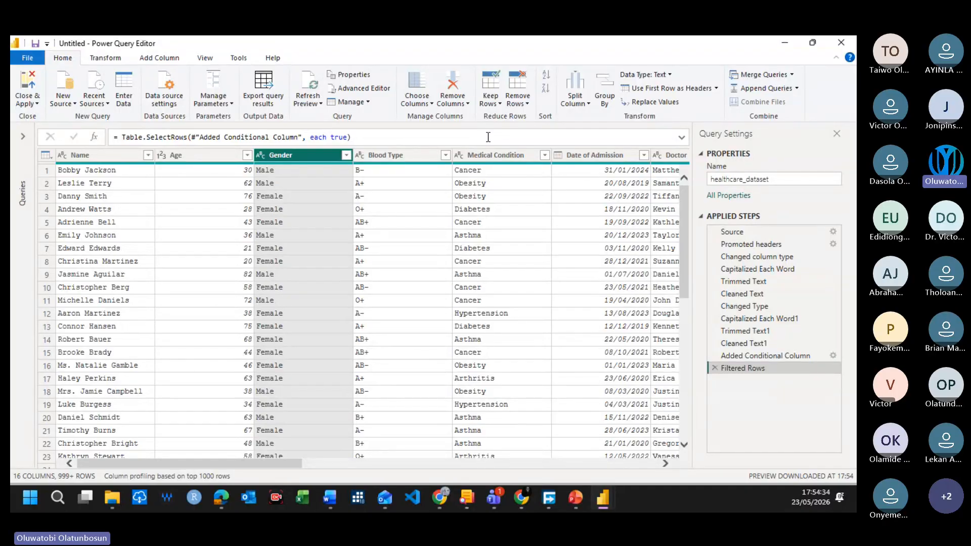
{"action": "left_click", "coordinate": [37, 104]}
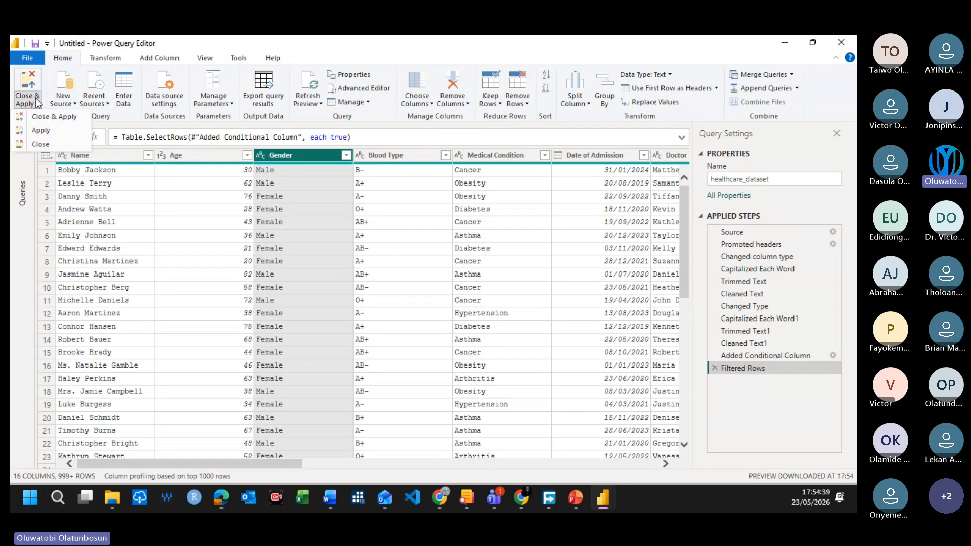
{"action": "left_click", "coordinate": [56, 117]}
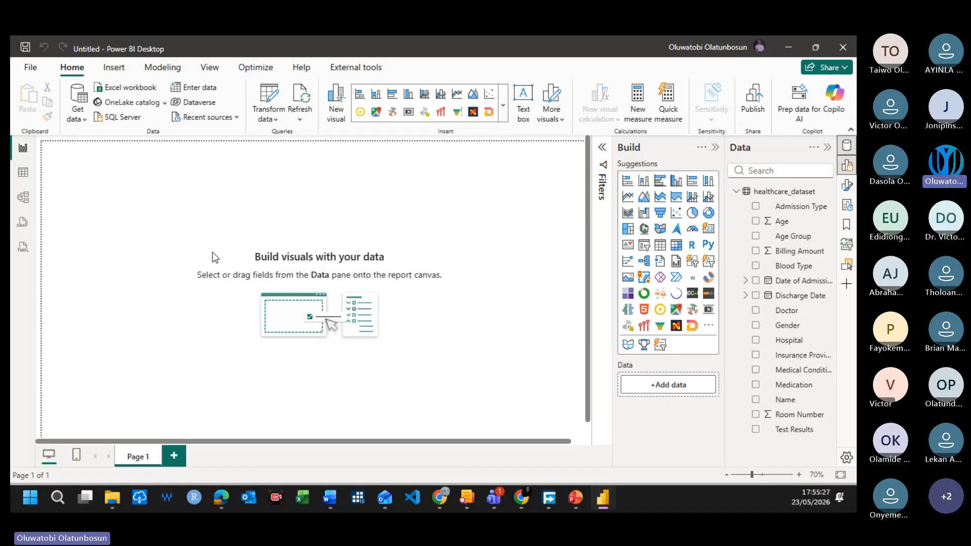
Step: Save the report as "Ryan Clinic" in the My Project folder
{"action": "key", "text": "ctrl+s"}
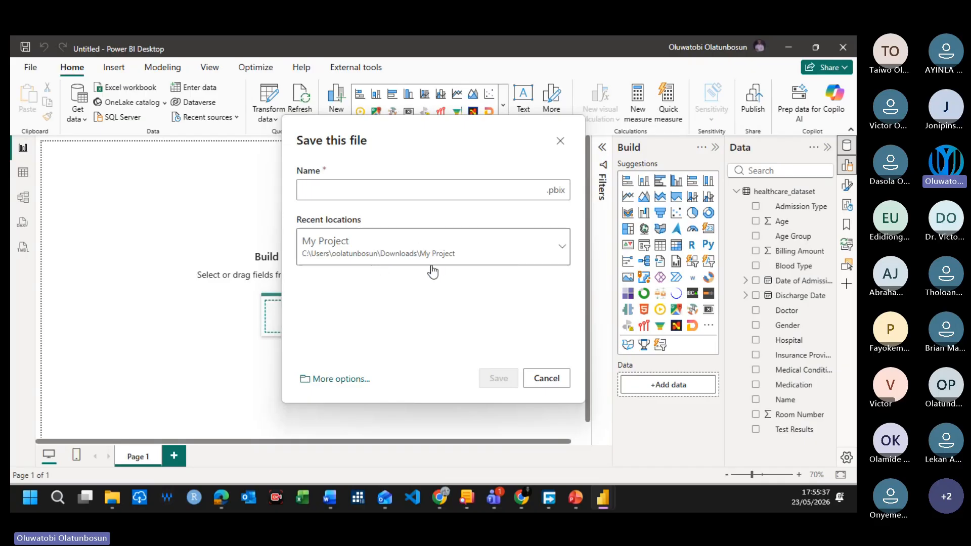
{"action": "left_click", "coordinate": [377, 198]}
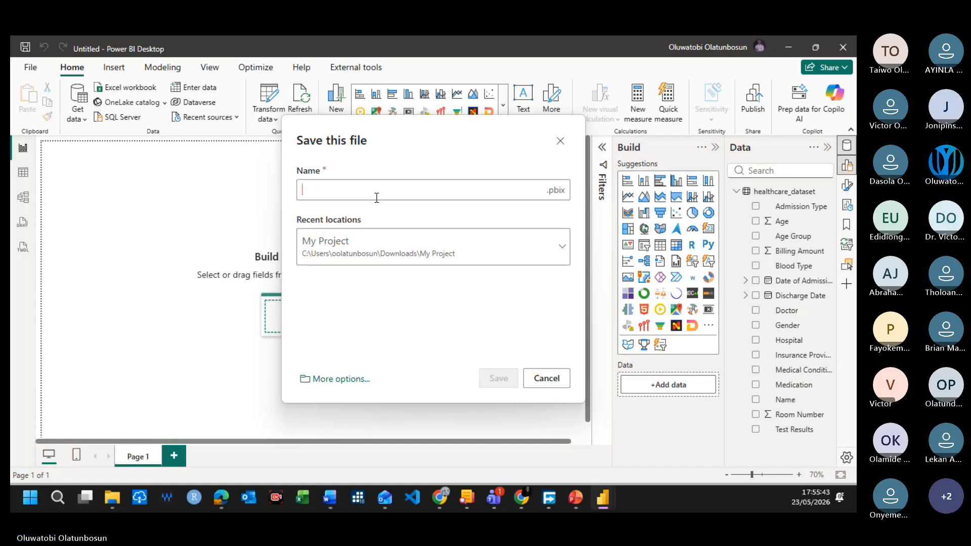
{"action": "type", "text": "Health"}
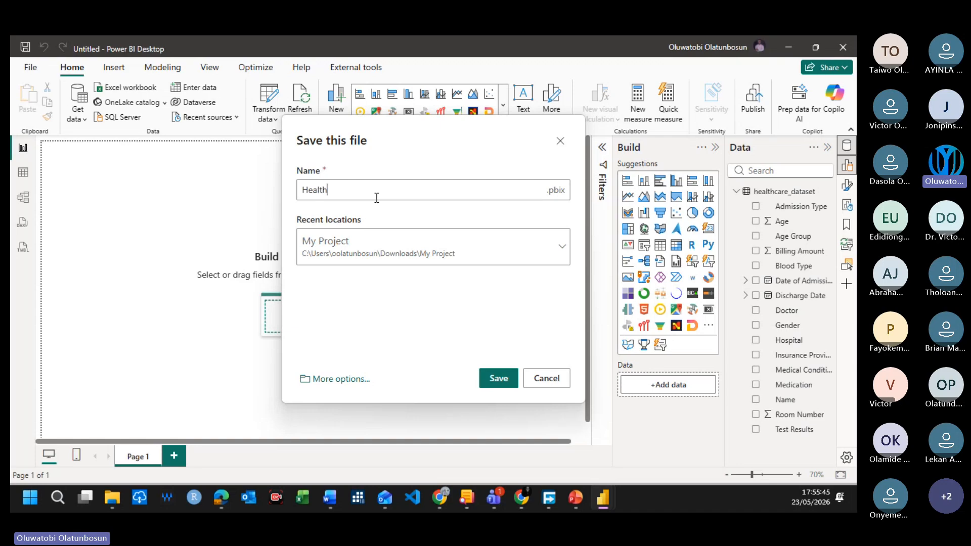
{"action": "key", "text": "BackSpace"}
{"action": "key", "text": "BackSpace"}
{"action": "key", "text": "BackSpace"}
{"action": "key", "text": "BackSpace"}
{"action": "key", "text": "BackSpace"}
{"action": "key", "text": "BackSpace"}
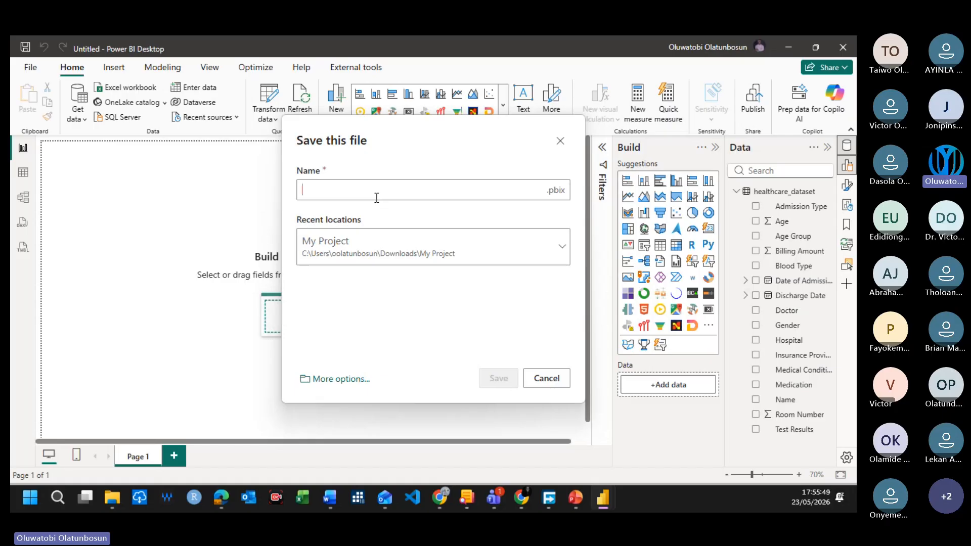
{"action": "type", "text": "Ryan"}
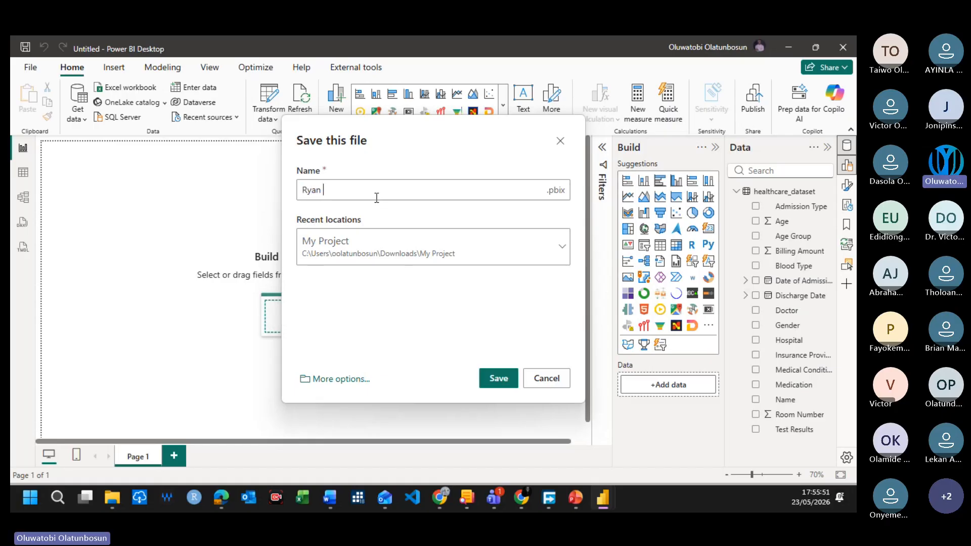
{"action": "type", "text": "linic"}
{"action": "left_click", "coordinate": [498, 379]}
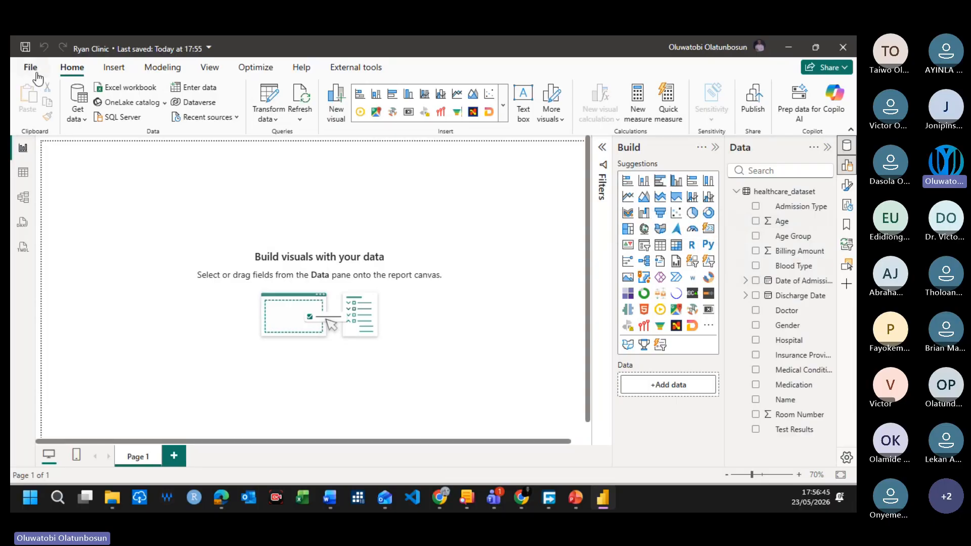
Step: Reopen healthcare_dataset in the Power Query Editor and bring up the commands for adding columns
{"action": "left_click", "coordinate": [275, 92]}
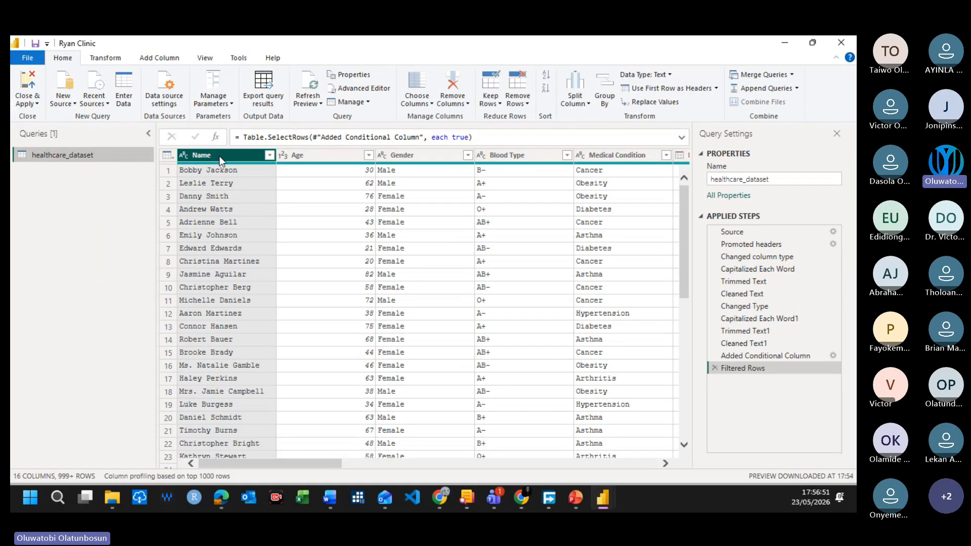
{"action": "left_click", "coordinate": [149, 63]}
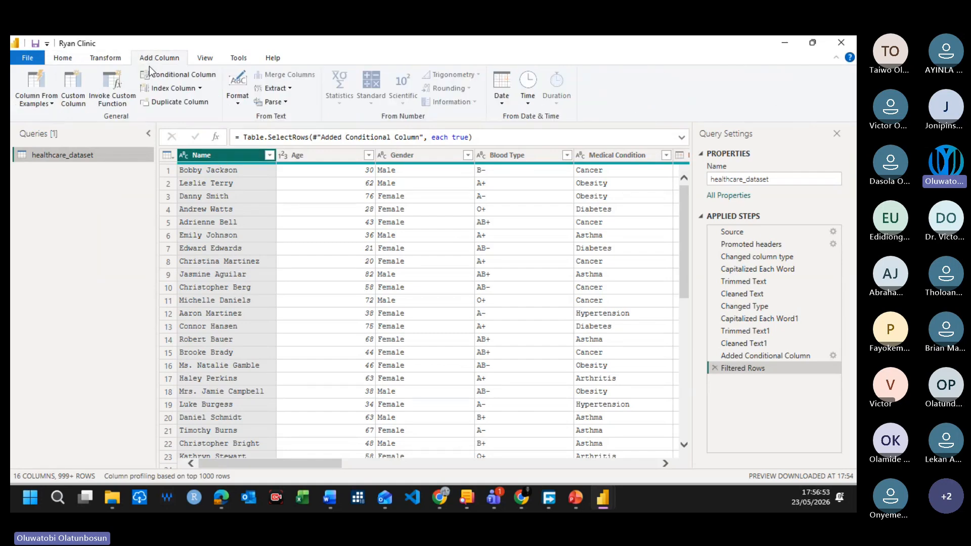
Step: Try an index column with the default start of 0, and delete that applied step
{"action": "left_click", "coordinate": [79, 84]}
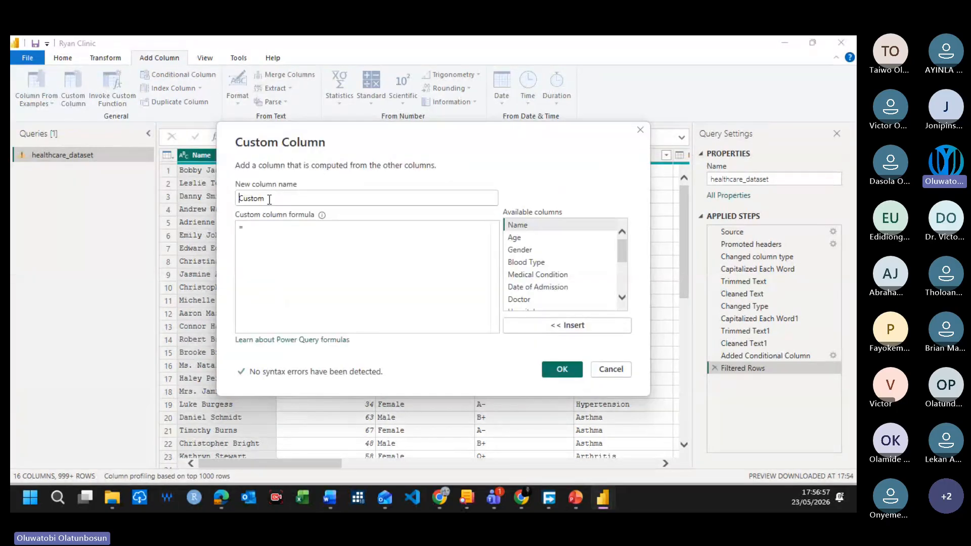
{"action": "left_click", "coordinate": [611, 370]}
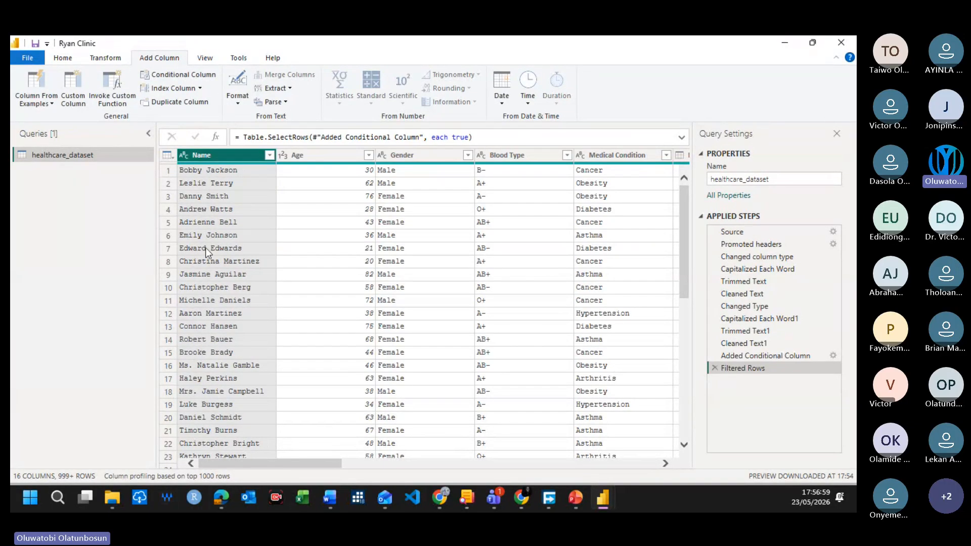
{"action": "left_click", "coordinate": [172, 88]}
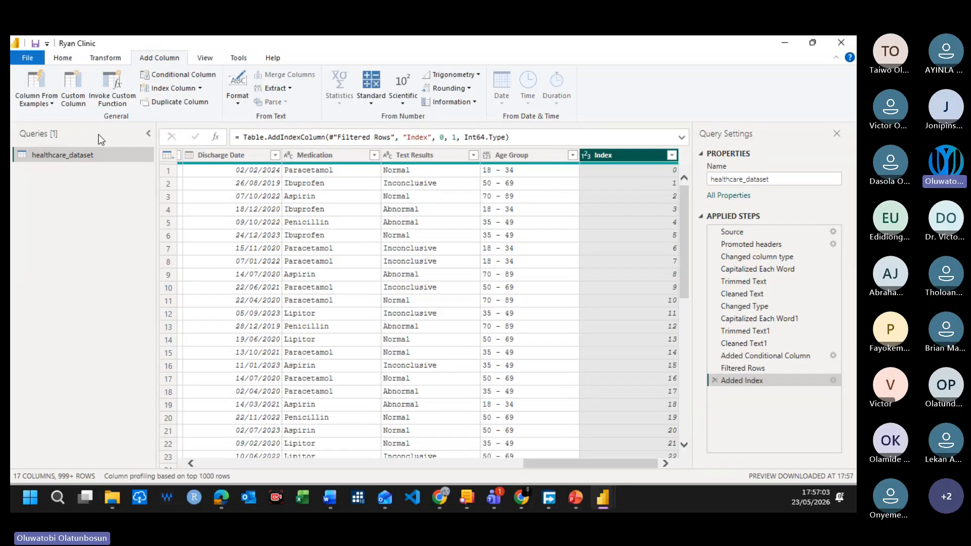
{"action": "left_click", "coordinate": [715, 380]}
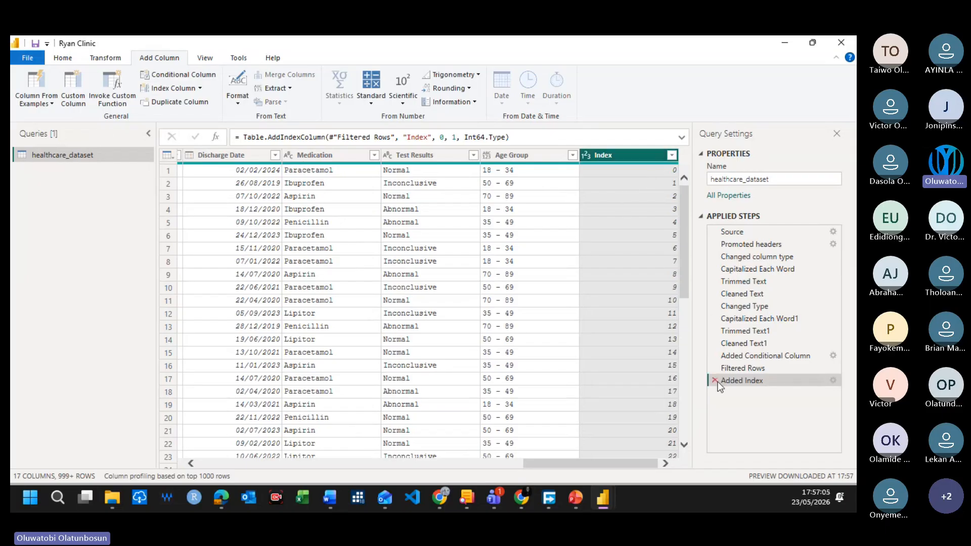
Step: Start a custom index column and try "P01" as its starting index
{"action": "left_click", "coordinate": [201, 88]}
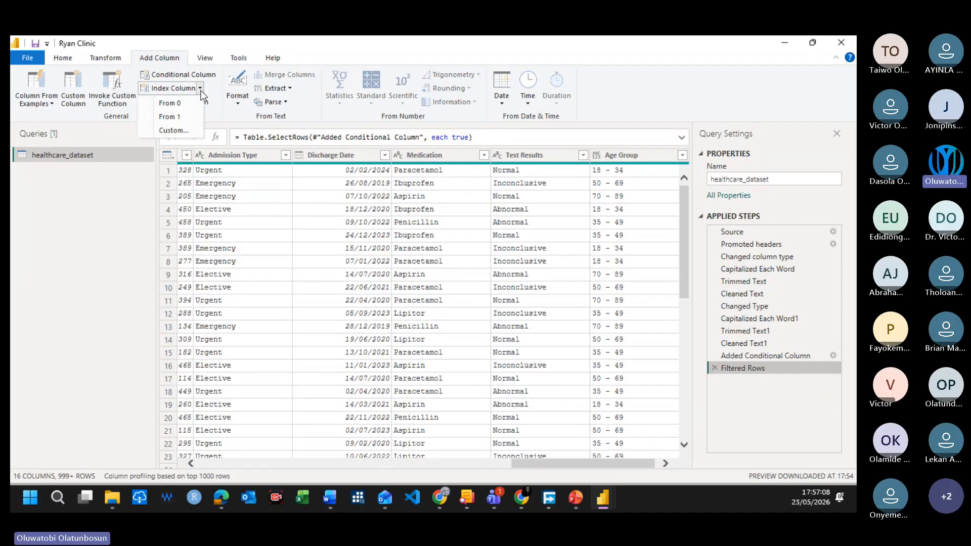
{"action": "left_click", "coordinate": [183, 130]}
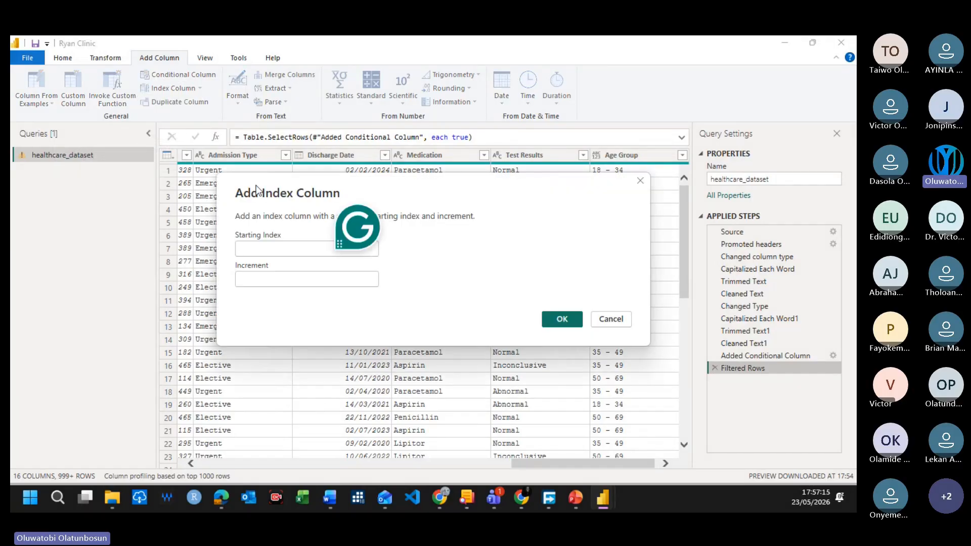
{"action": "left_click", "coordinate": [263, 242]}
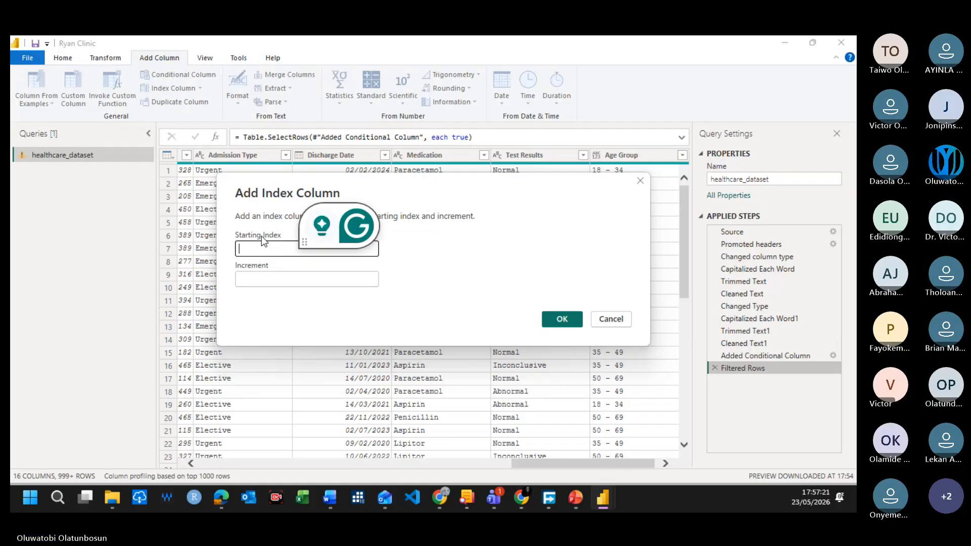
{"action": "type", "text": "PP"}
{"action": "key", "text": "BackSpace"}
{"action": "type", "text": "01"}
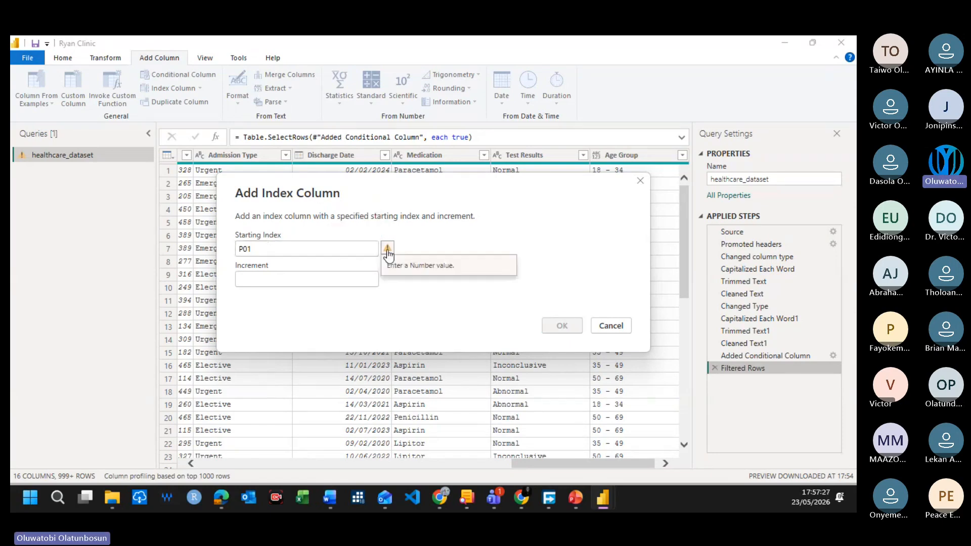
Step: Replace the starting index with 001, set the increment to 1 and create the index column
{"action": "left_click", "coordinate": [268, 249]}
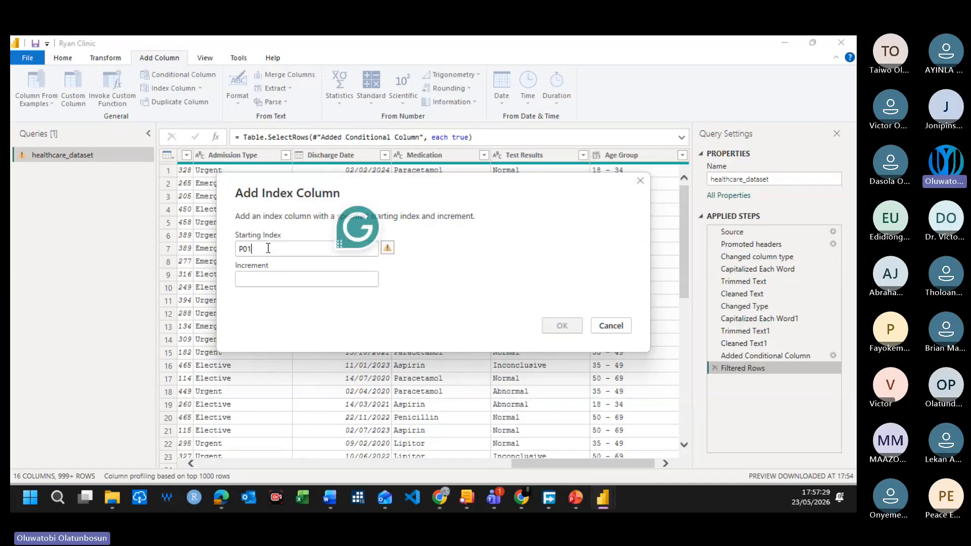
{"action": "key", "text": "BackSpace"}
{"action": "key", "text": "BackSpace"}
{"action": "key", "text": "BackSpace"}
{"action": "type", "text": "001"}
{"action": "left_click", "coordinate": [271, 281]}
{"action": "type", "text": "1"}
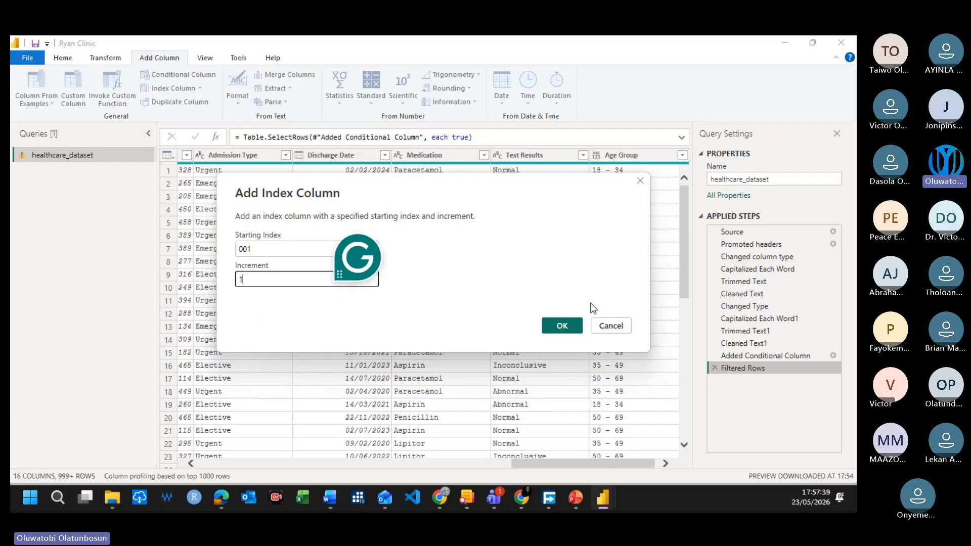
{"action": "left_click", "coordinate": [566, 325]}
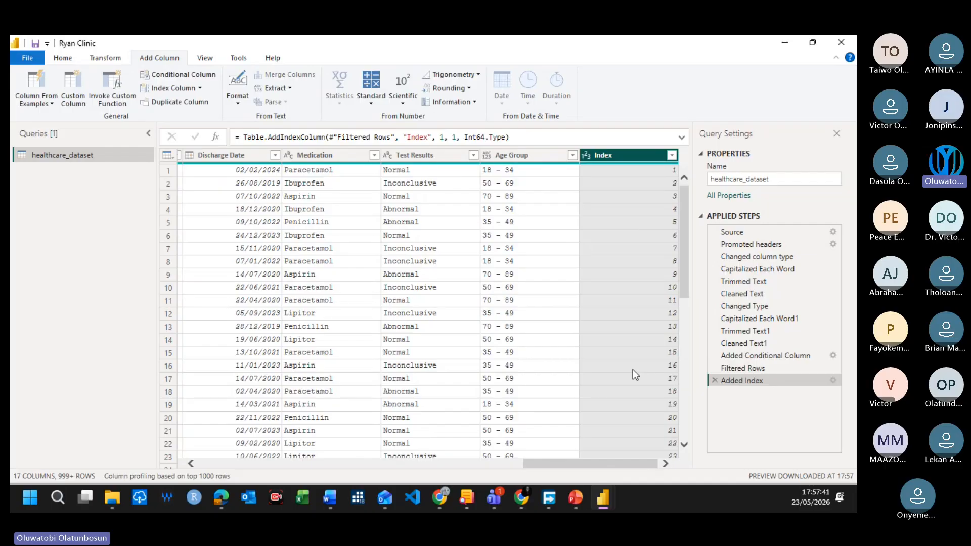
Step: Rename the Index column as Patient ID, and apply the query changes to the report
{"action": "scroll", "coordinate": [626, 255], "scroll_direction": "down", "scroll_amount": 20}
{"action": "scroll", "coordinate": [650, 311], "scroll_direction": "up", "scroll_amount": 20}
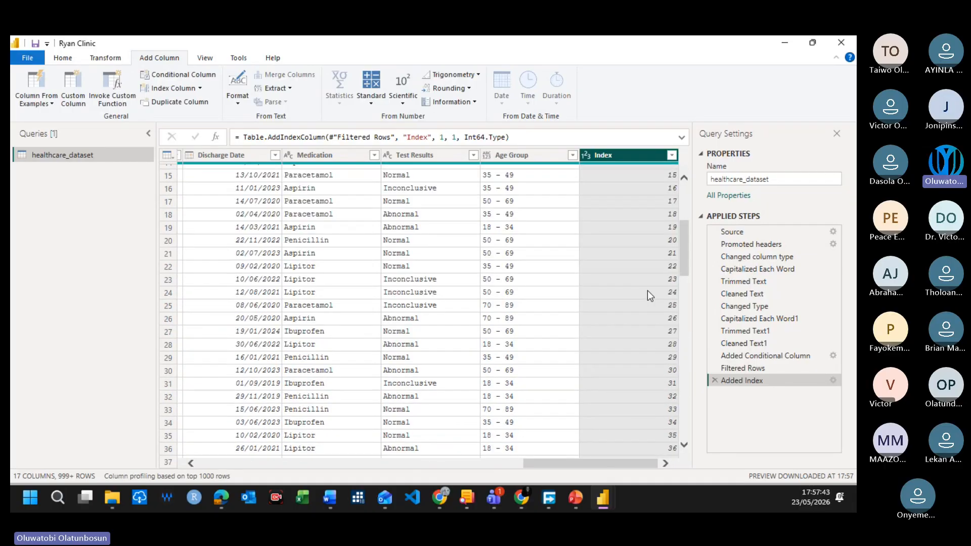
{"action": "right_click", "coordinate": [633, 157]}
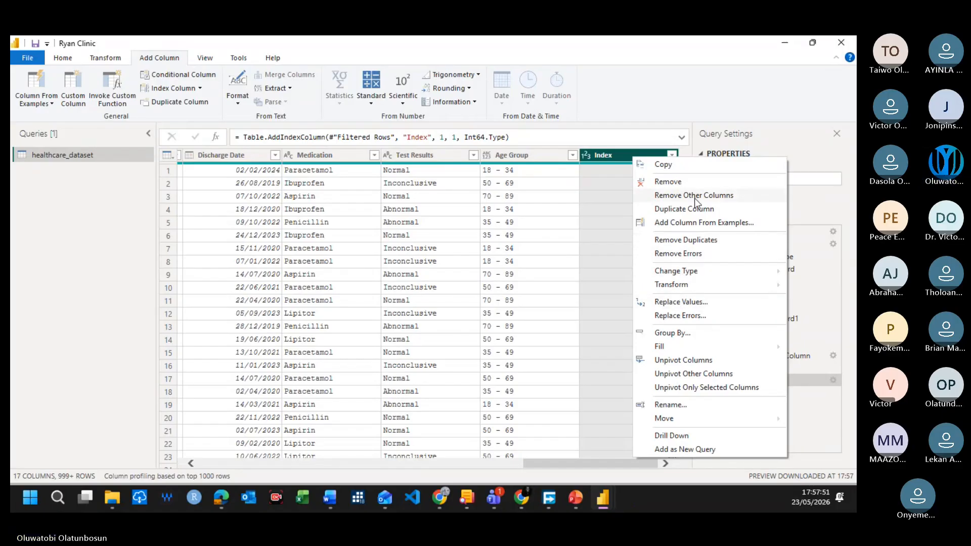
{"action": "left_click", "coordinate": [677, 405]}
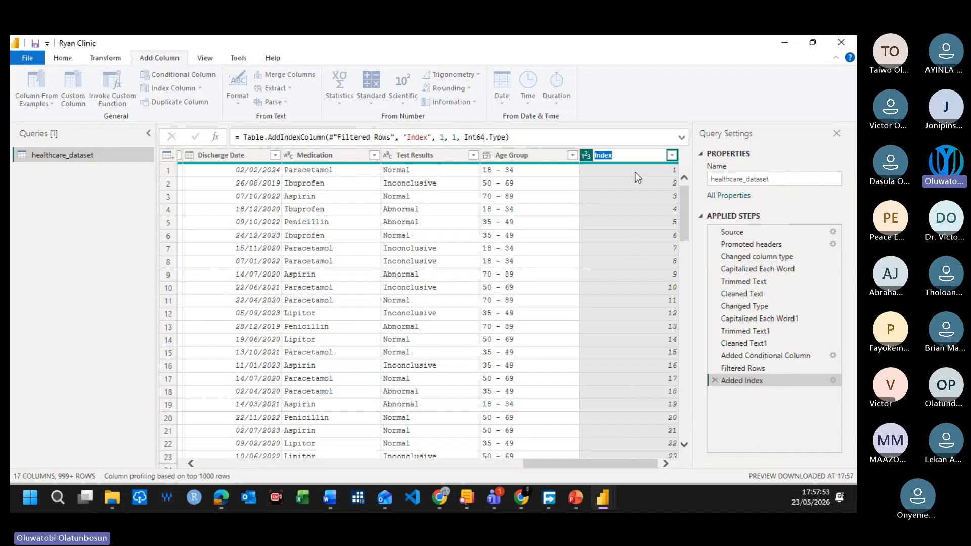
{"action": "type", "text": "P"}
{"action": "type", "text": "atient"}
{"action": "type", "text": "_id"}
{"action": "key", "text": "BackSpace"}
{"action": "key", "text": "BackSpace"}
{"action": "type", "text": "Id"}
{"action": "key", "text": "BackSpace"}
{"action": "key", "text": "BackSpace"}
{"action": "key", "text": "BackSpace"}
{"action": "type", "text": "ID"}
{"action": "key", "text": "Return"}
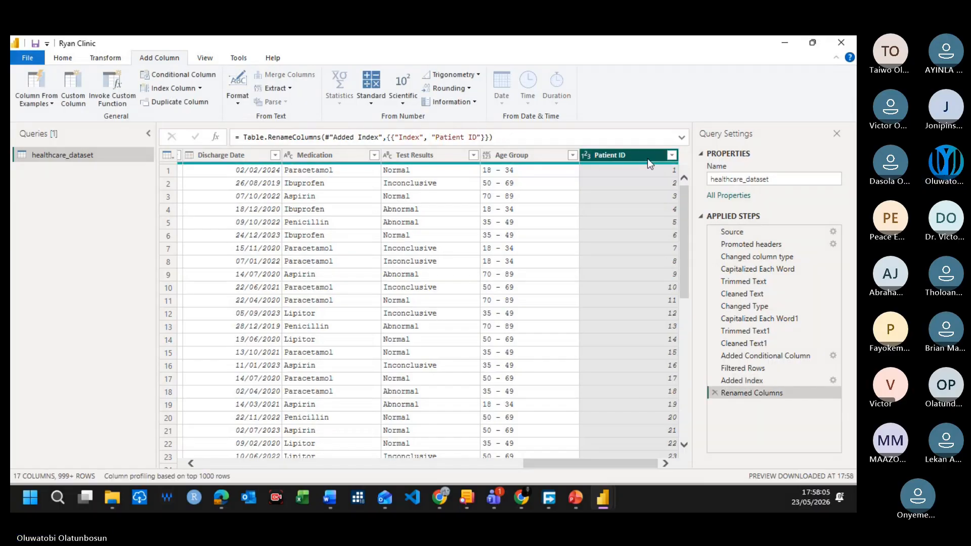
{"action": "left_click", "coordinate": [62, 58]}
{"action": "left_click", "coordinate": [35, 103]}
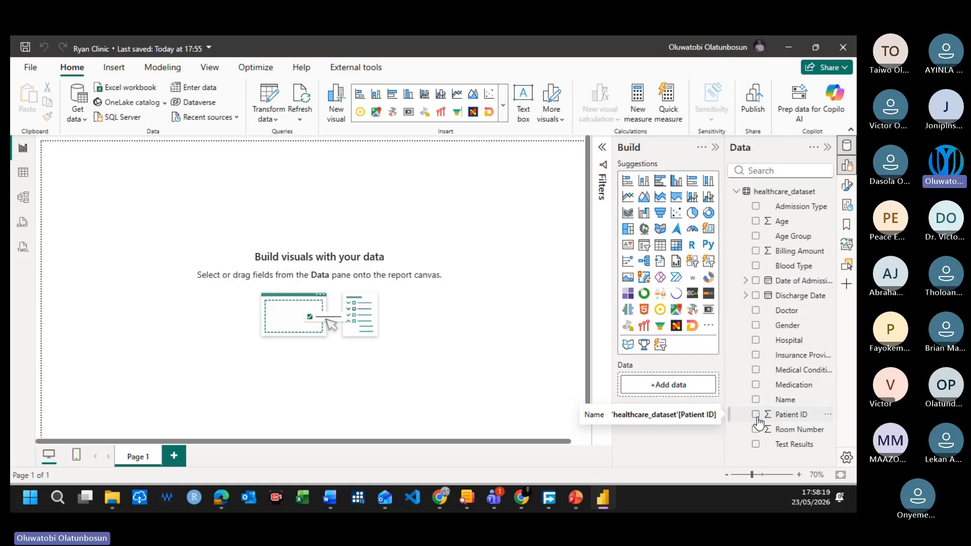
Step: Try Patient ID as a visual on the report canvas, check its summarization options, and delete the visual
{"action": "left_click_drag", "start_coordinate": [804, 420], "coordinate": [281, 216]}
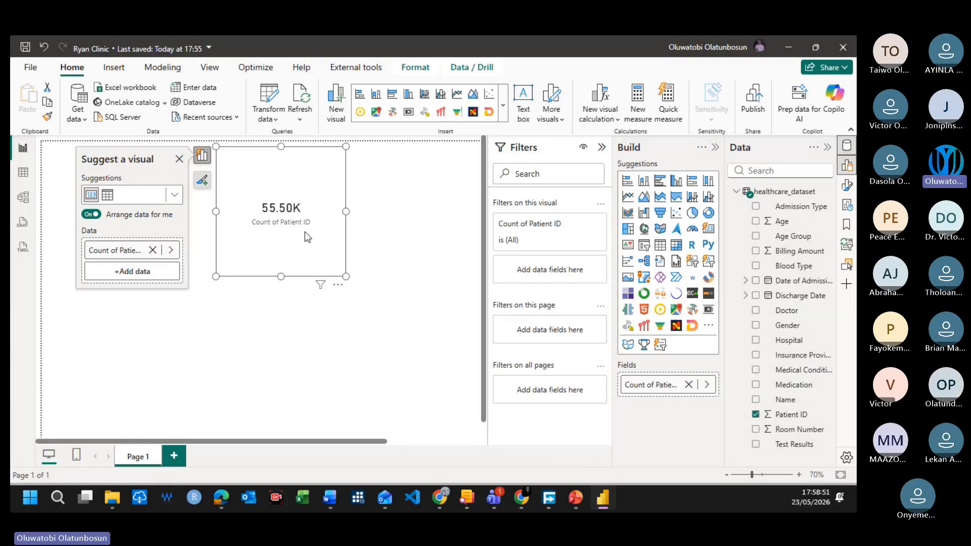
{"action": "left_click", "coordinate": [171, 252]}
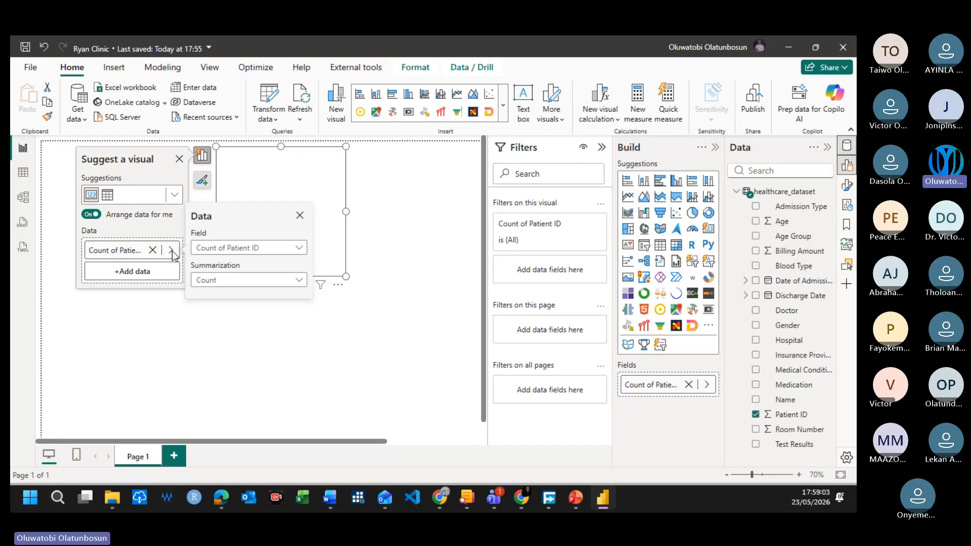
{"action": "left_click", "coordinate": [297, 249]}
{"action": "left_click", "coordinate": [306, 248]}
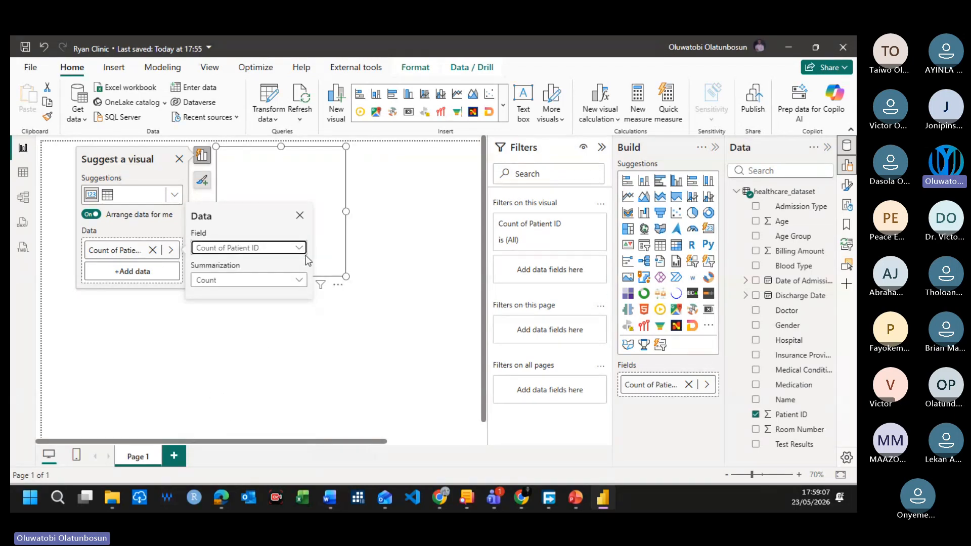
{"action": "left_click", "coordinate": [243, 278]}
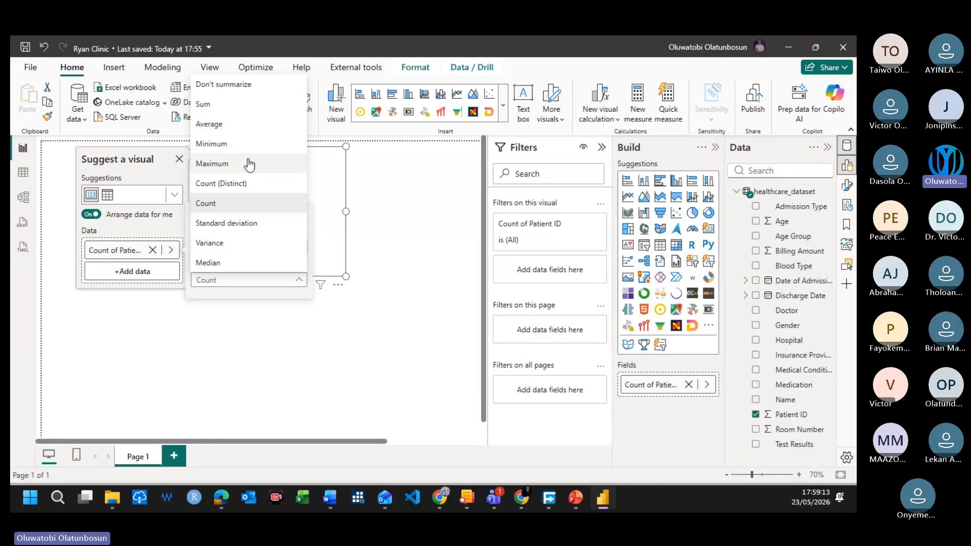
{"action": "left_click", "coordinate": [433, 203]}
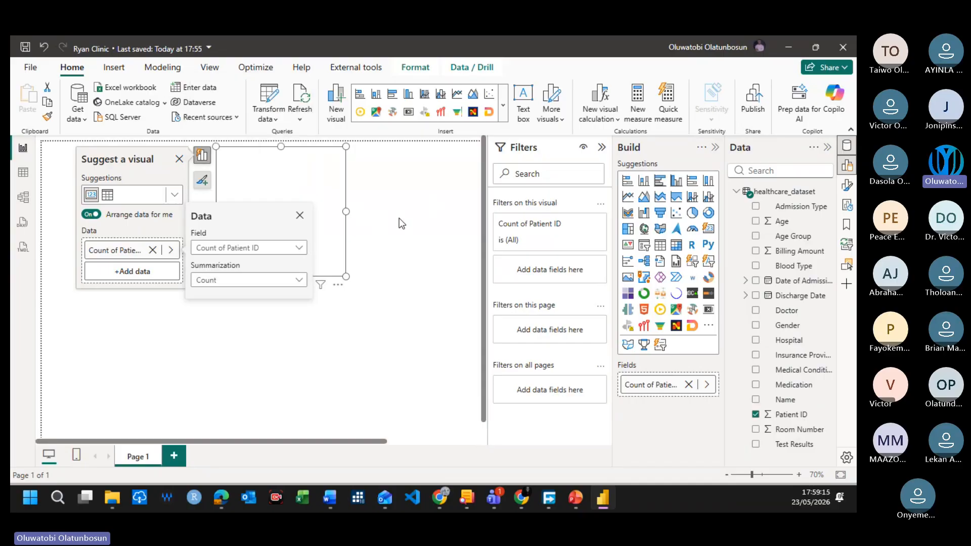
{"action": "left_click", "coordinate": [300, 216]}
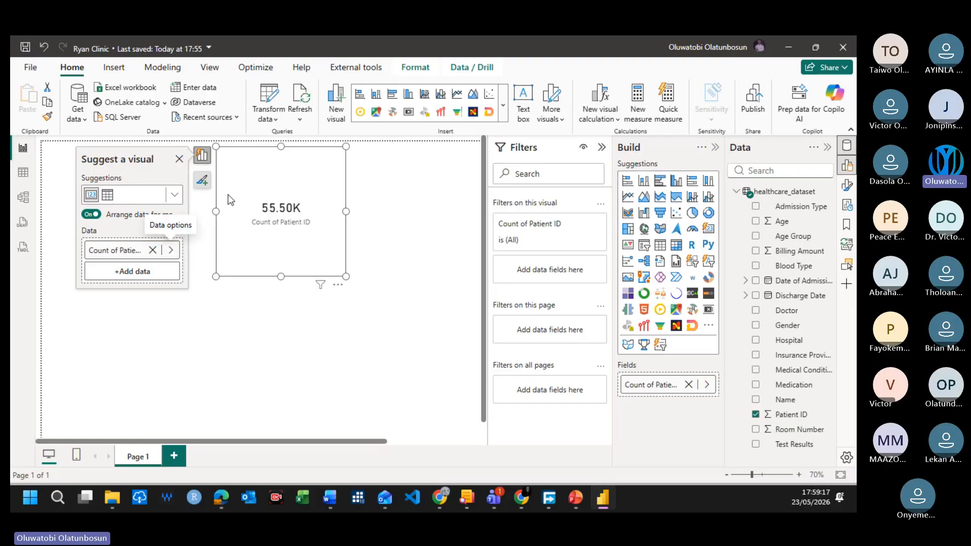
{"action": "left_click", "coordinate": [178, 159]}
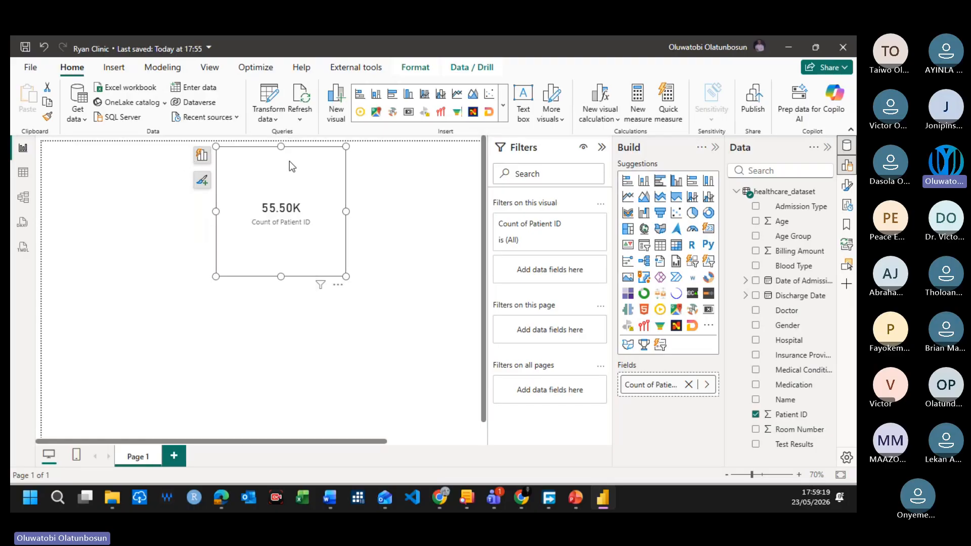
{"action": "key", "text": "Delete"}
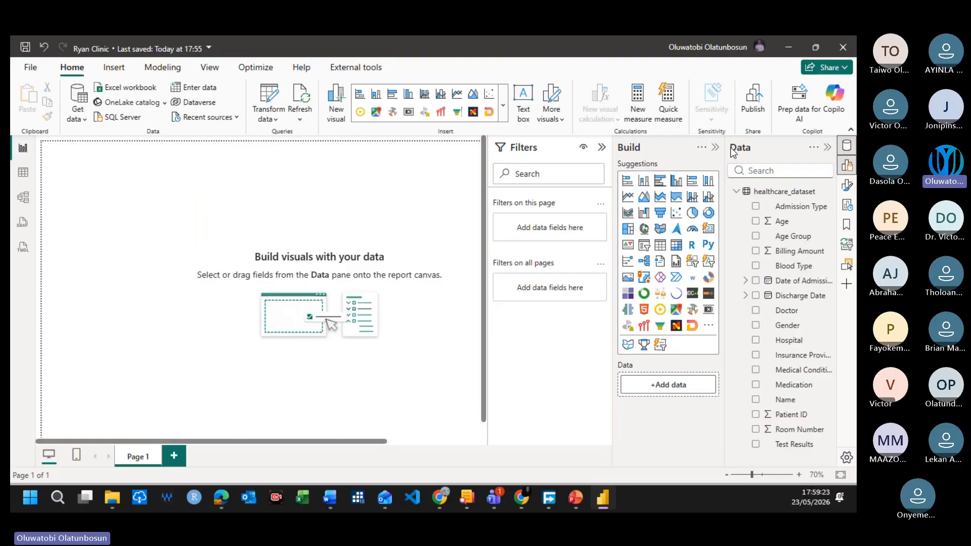
Step: Create an empty table named CalcMeas through manual data entry and load it into the report
{"action": "left_click", "coordinate": [736, 193]}
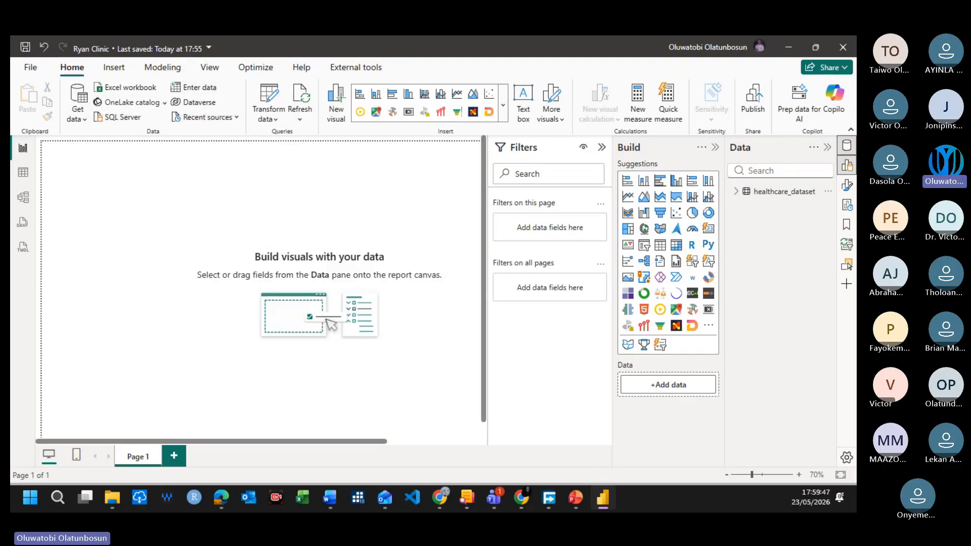
{"action": "left_click", "coordinate": [204, 91]}
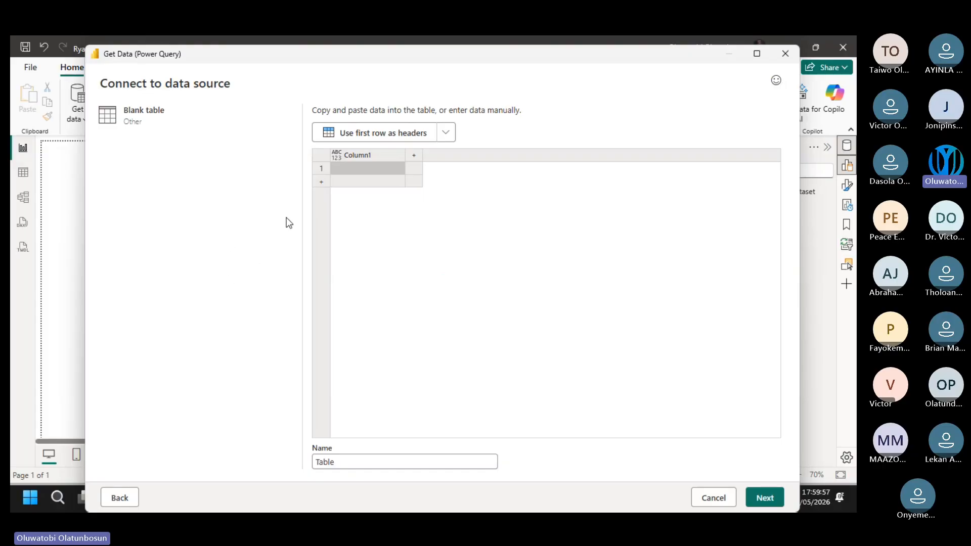
{"action": "left_click_drag", "start_coordinate": [342, 463], "coordinate": [313, 461]}
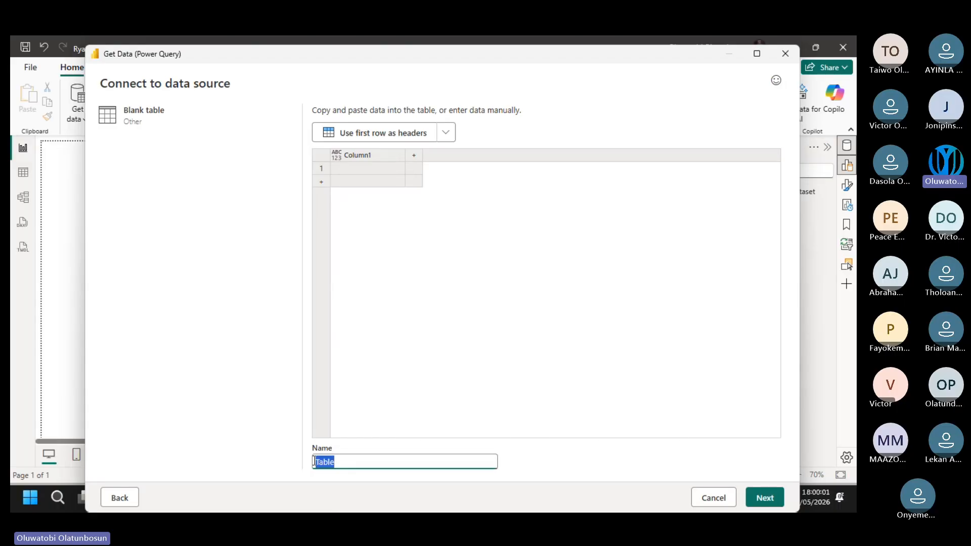
{"action": "type", "text": "calc"}
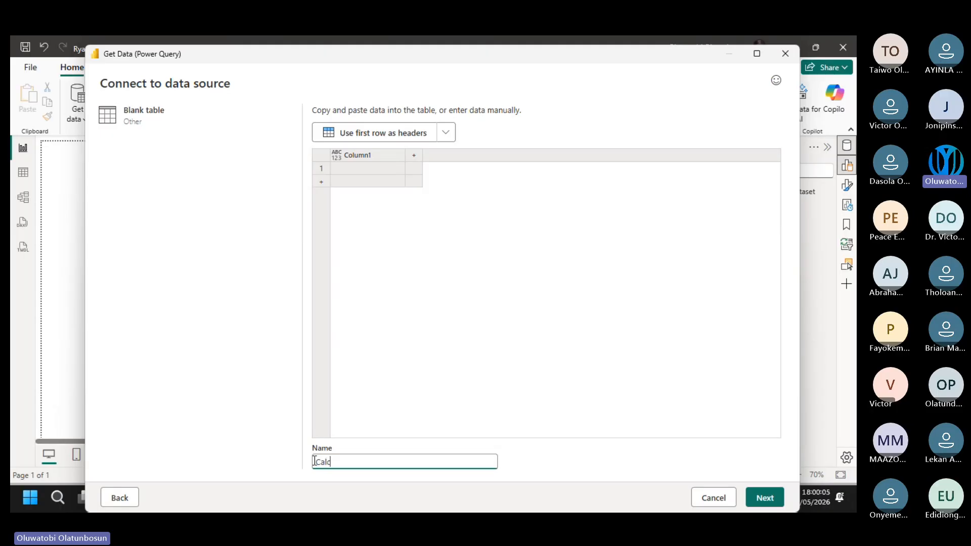
{"action": "type", "text": "Meas"}
{"action": "left_click", "coordinate": [764, 501]}
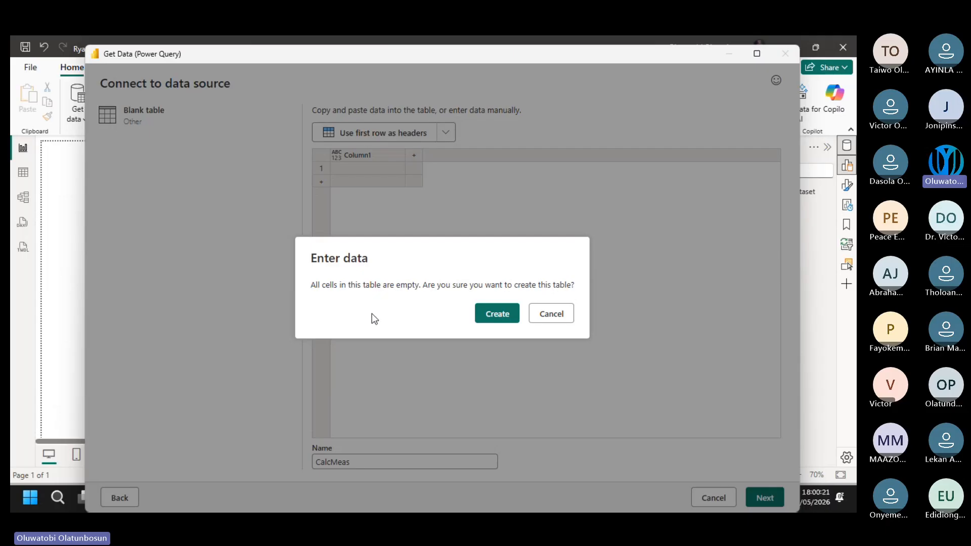
{"action": "left_click", "coordinate": [488, 314]}
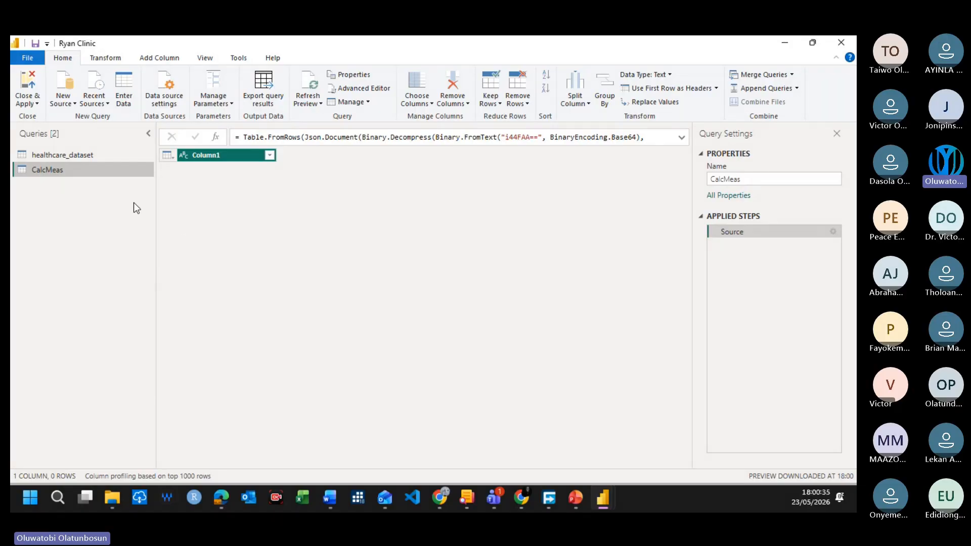
{"action": "left_click", "coordinate": [25, 83]}
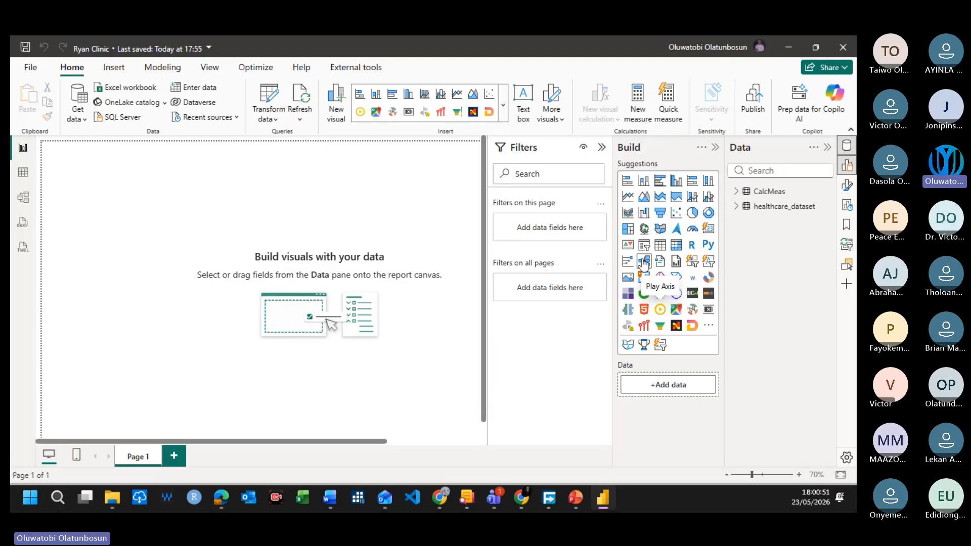
Step: Add a new measure to the CalcMeas table
{"action": "right_click", "coordinate": [793, 195]}
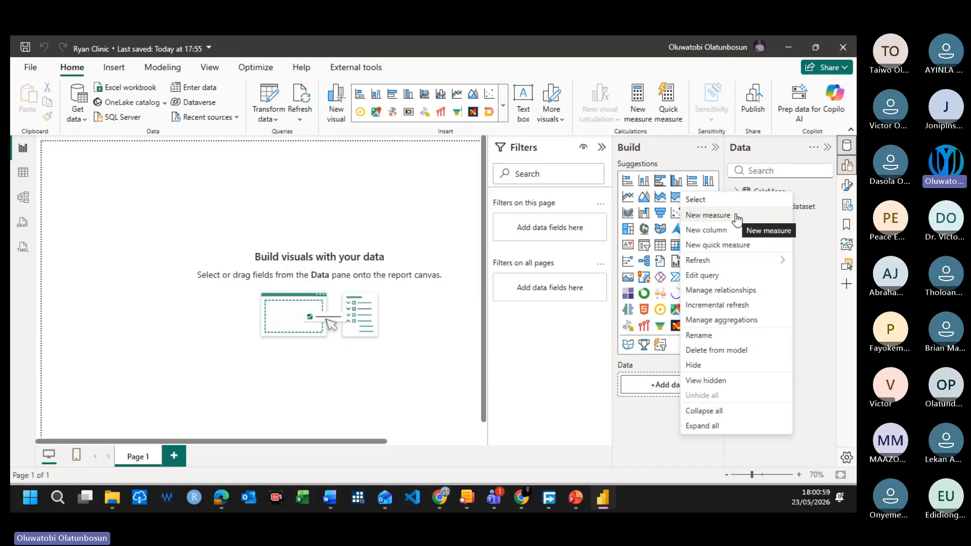
{"action": "left_click", "coordinate": [396, 206]}
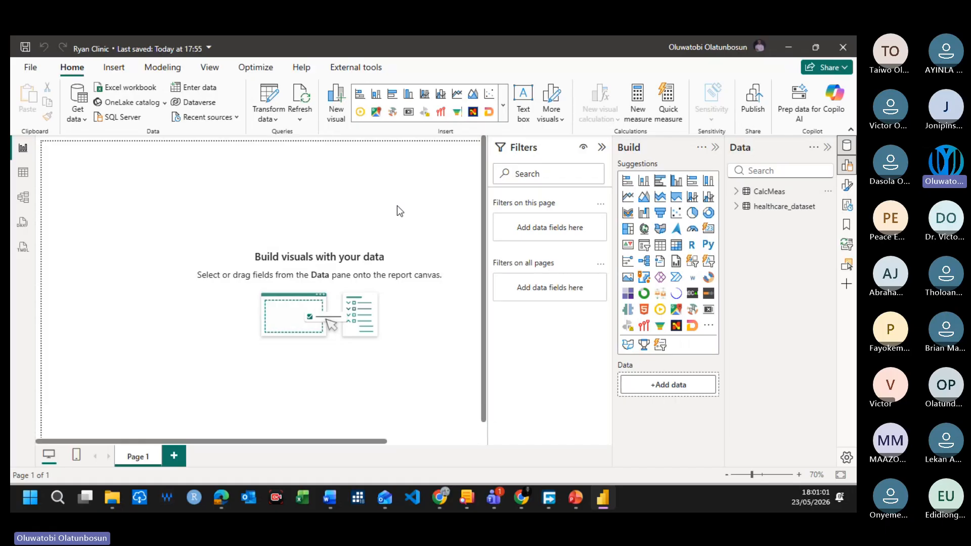
{"action": "right_click", "coordinate": [774, 199]}
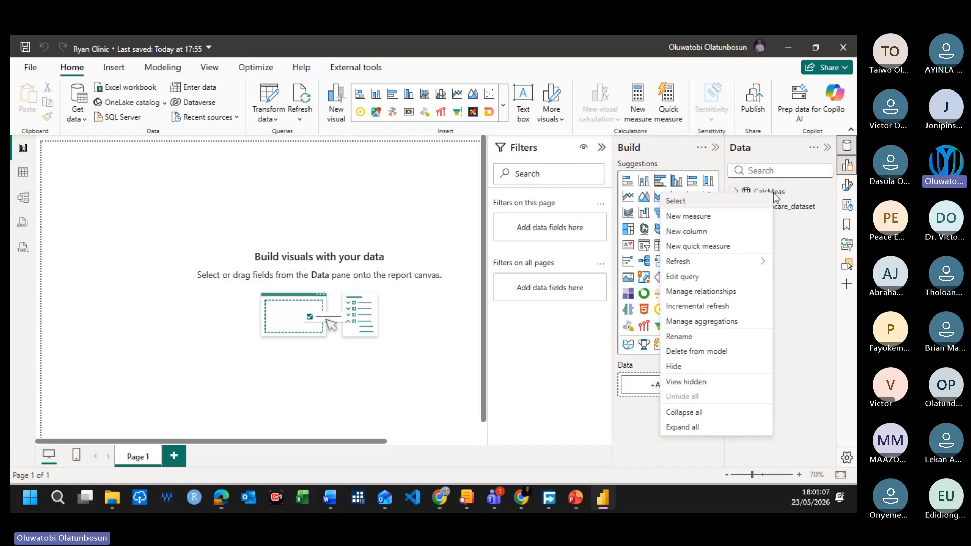
{"action": "left_click", "coordinate": [708, 217]}
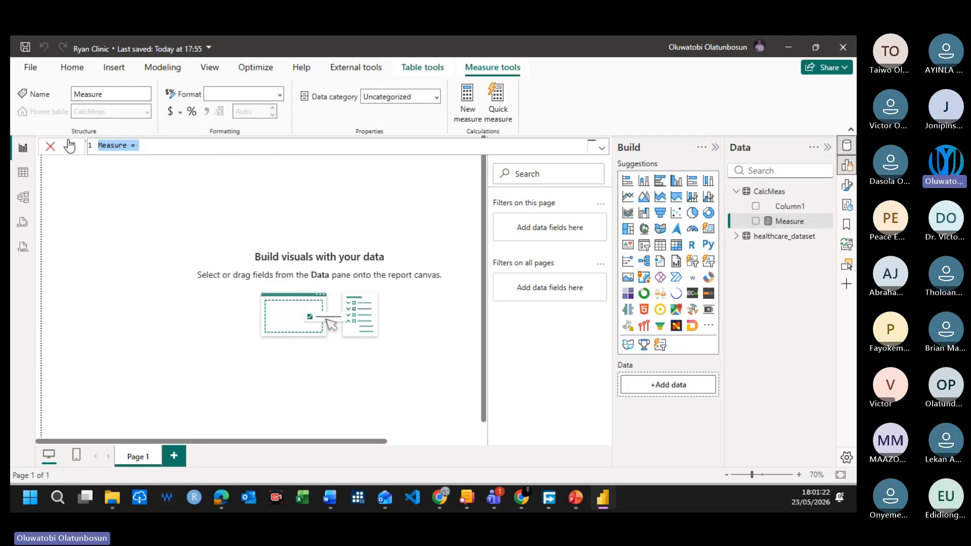
Step: Replace the default formula text of the new measure with the name Total Patient and an equals sign
{"action": "left_click", "coordinate": [142, 146]}
{"action": "left_click_drag", "start_coordinate": [140, 145], "coordinate": [98, 146]}
{"action": "left_click", "coordinate": [163, 143]}
{"action": "left_click_drag", "start_coordinate": [141, 150], "coordinate": [95, 148]}
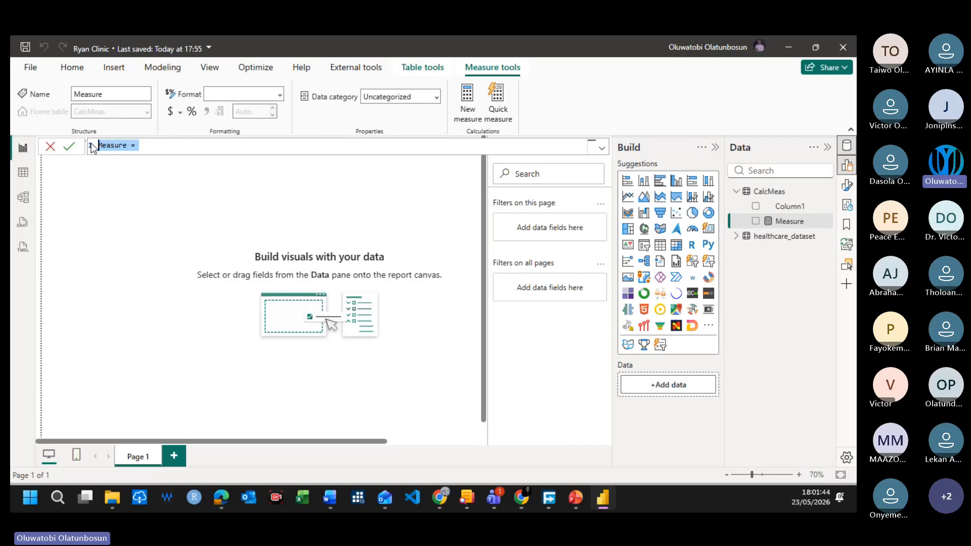
{"action": "type", "text": "Total P"}
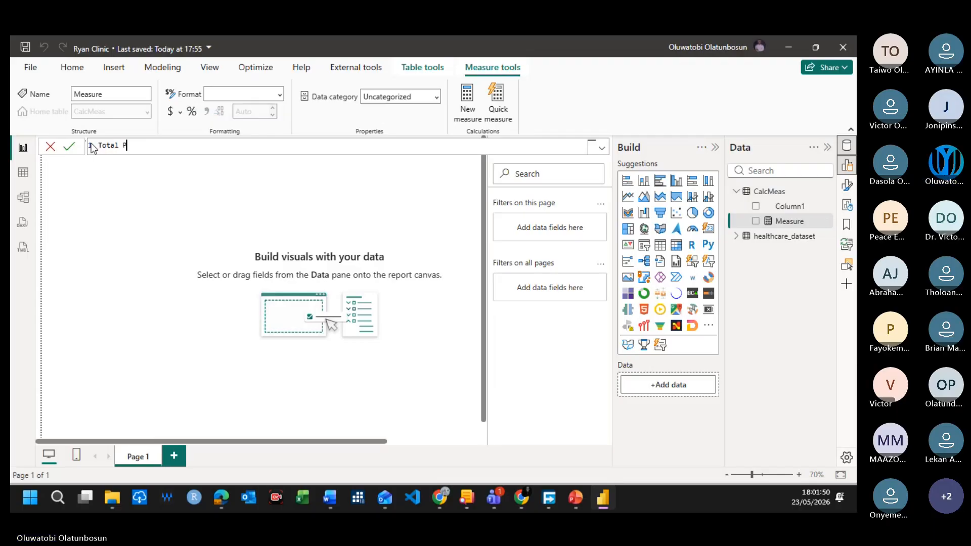
{"action": "type", "text": "atients"}
{"action": "key", "text": "BackSpace"}
{"action": "key", "text": "BackSpace"}
{"action": "key", "text": "BackSpace"}
{"action": "key", "text": "BackSpace"}
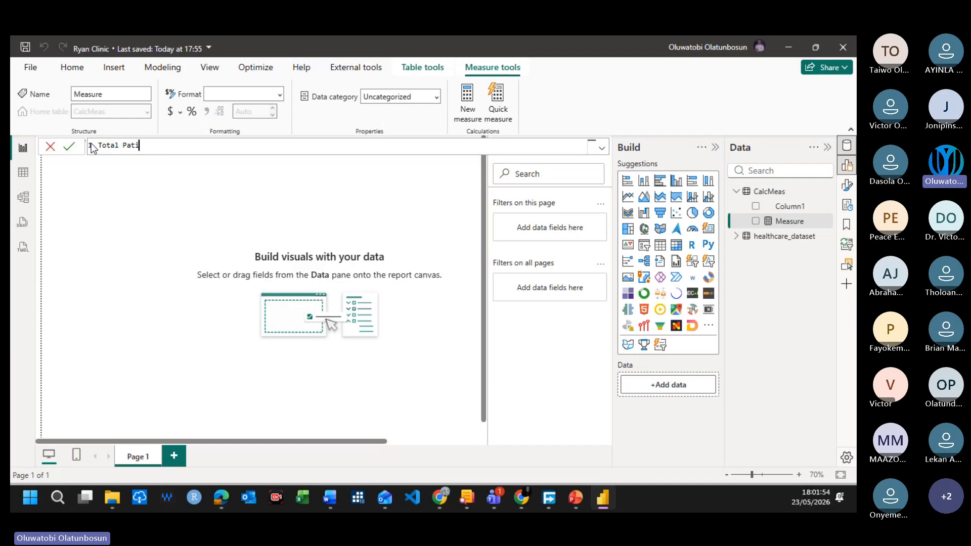
{"action": "type", "text": "ent = COUNT"}
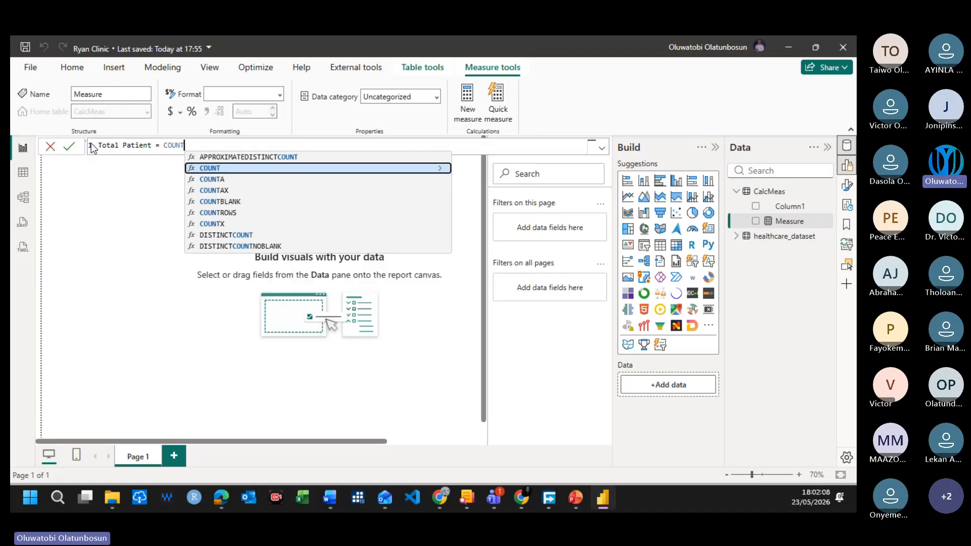
{"action": "type", "text": "("}
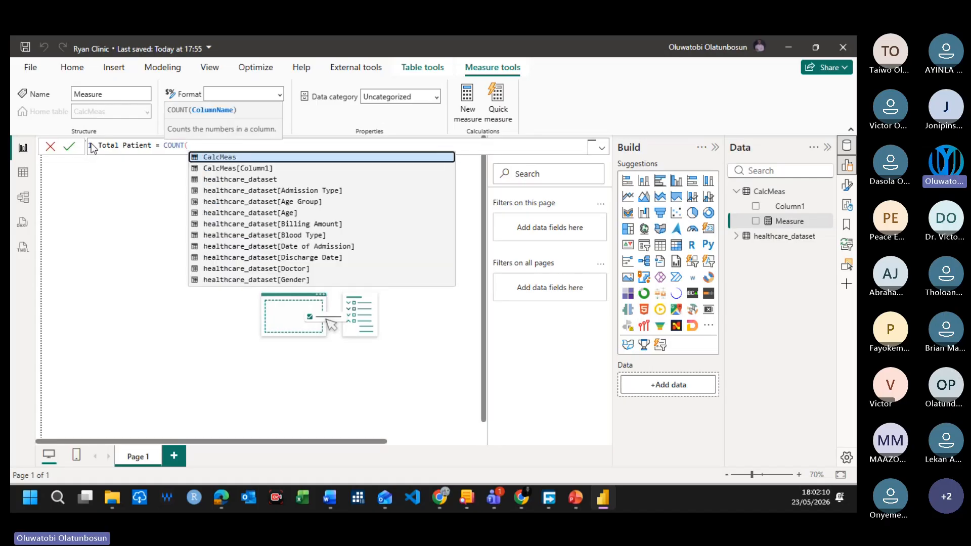
{"action": "key", "text": "BackSpace"}
{"action": "key", "text": "BackSpace"}
{"action": "key", "text": "BackSpace"}
{"action": "key", "text": "BackSpace"}
{"action": "key", "text": "BackSpace"}
{"action": "key", "text": "BackSpace"}
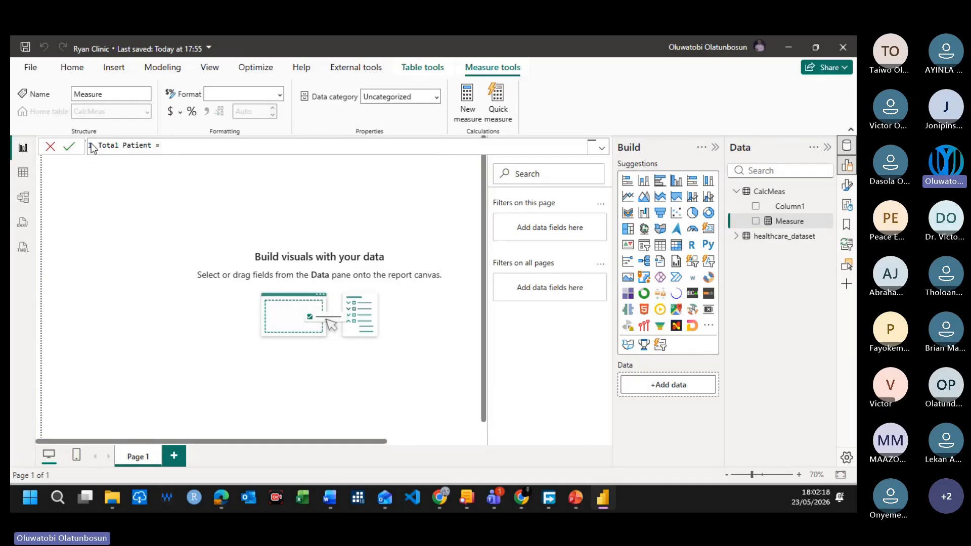
Step: Complete the Total Patient measure with a COUNT of healthcare_dataset[Patient ID] and commit the formula
{"action": "type", "text": "CO"}
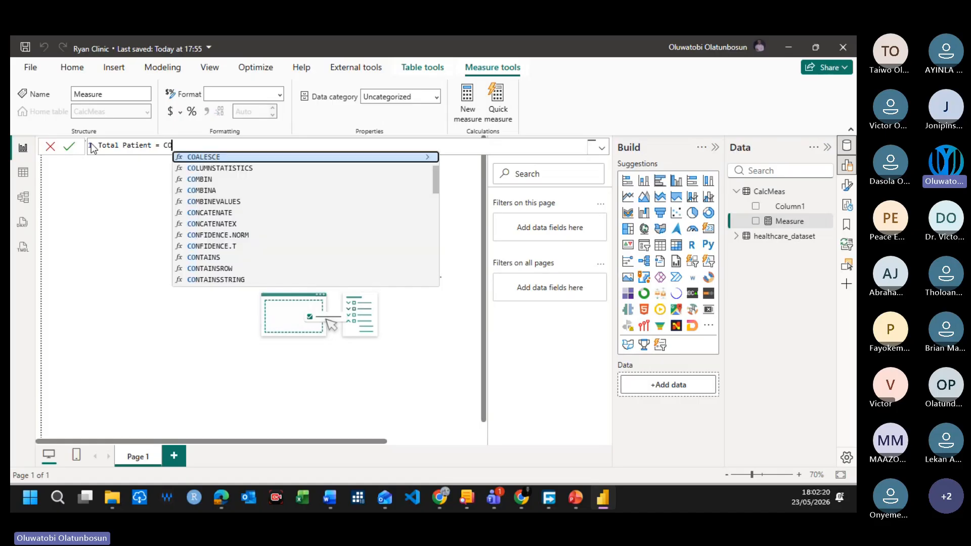
{"action": "type", "text": "UNT"}
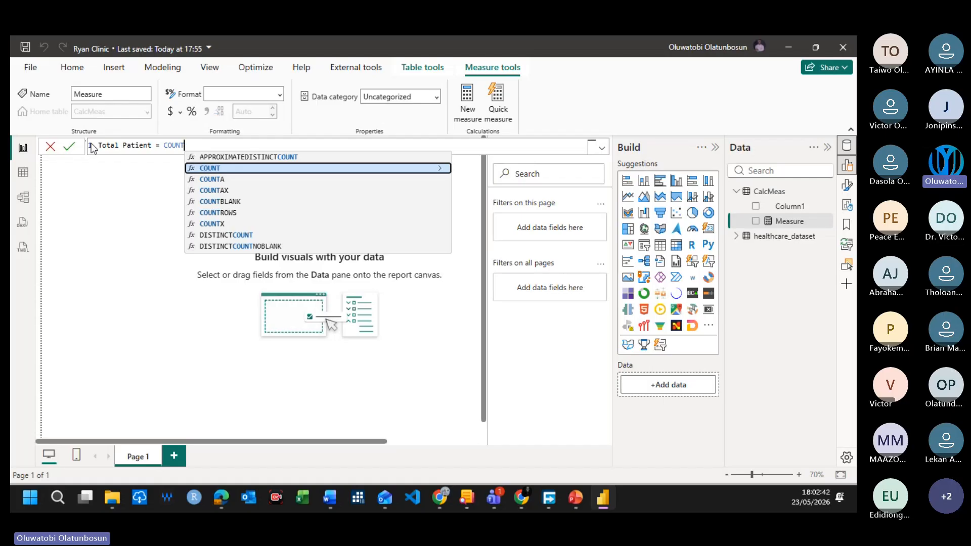
{"action": "type", "text": "("}
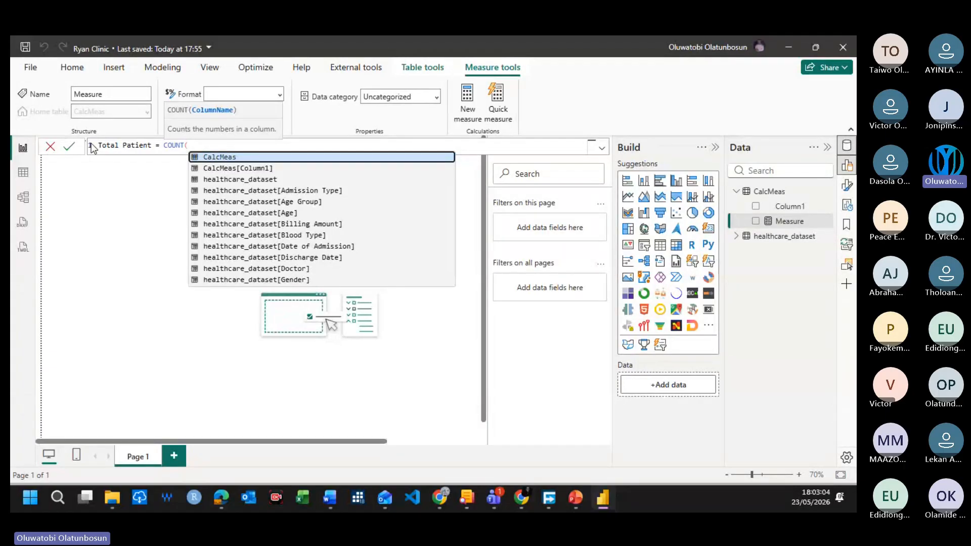
{"action": "scroll", "coordinate": [304, 283], "scroll_direction": "down", "scroll_amount": 1}
{"action": "scroll", "coordinate": [304, 284], "scroll_direction": "down", "scroll_amount": 2}
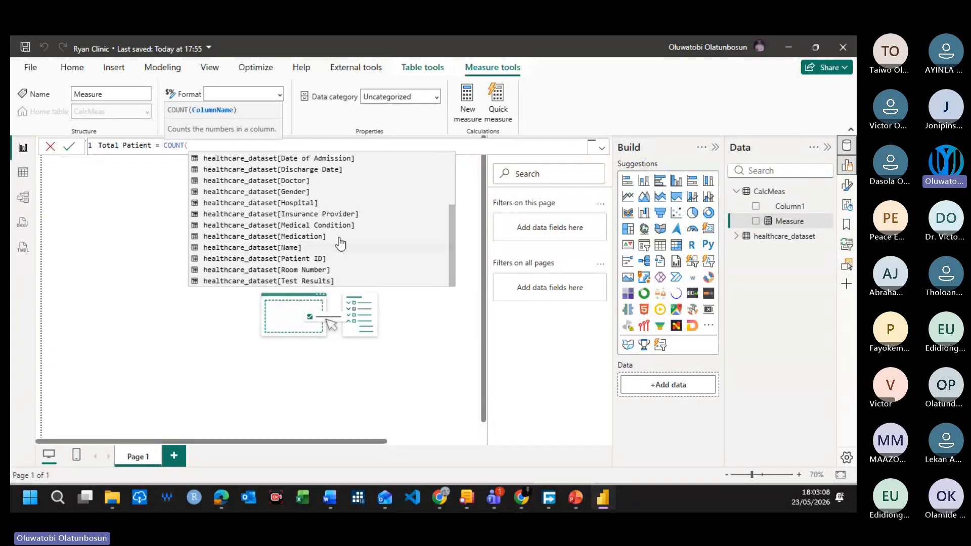
{"action": "left_click", "coordinate": [309, 259]}
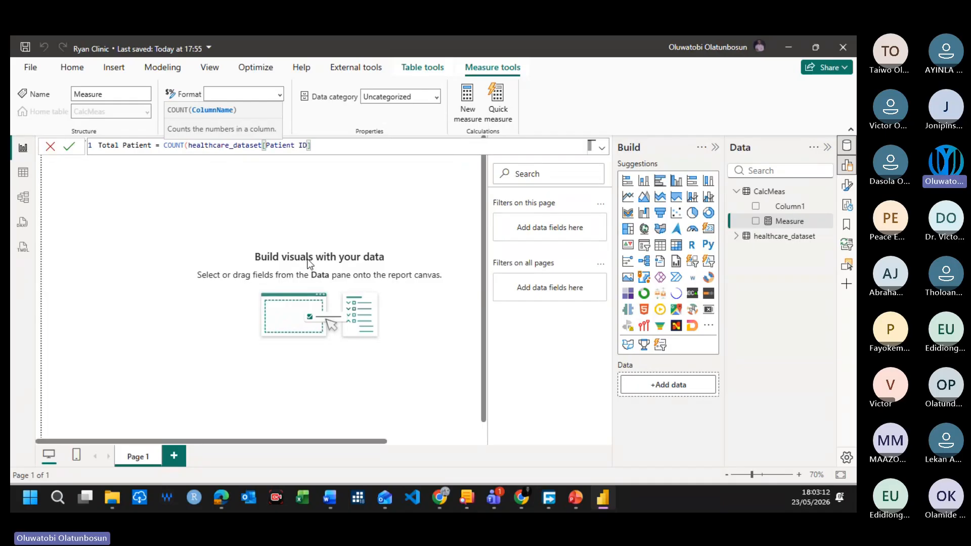
{"action": "type", "text": ")"}
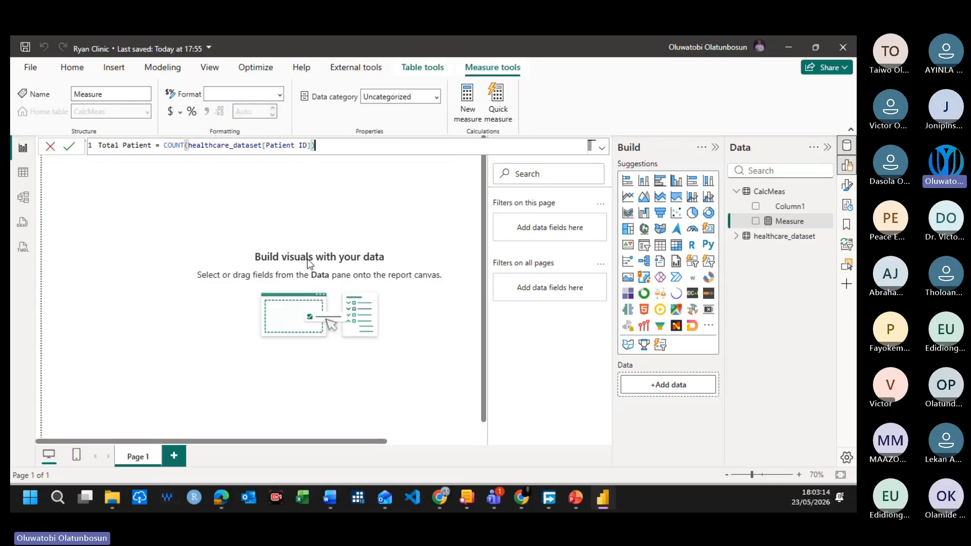
{"action": "key", "text": "Return"}
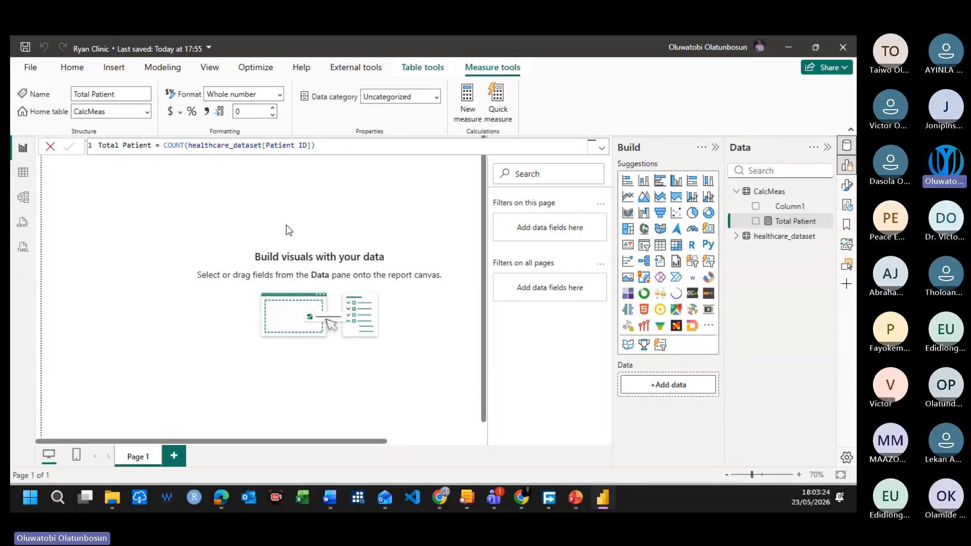
{"action": "left_click", "coordinate": [272, 210]}
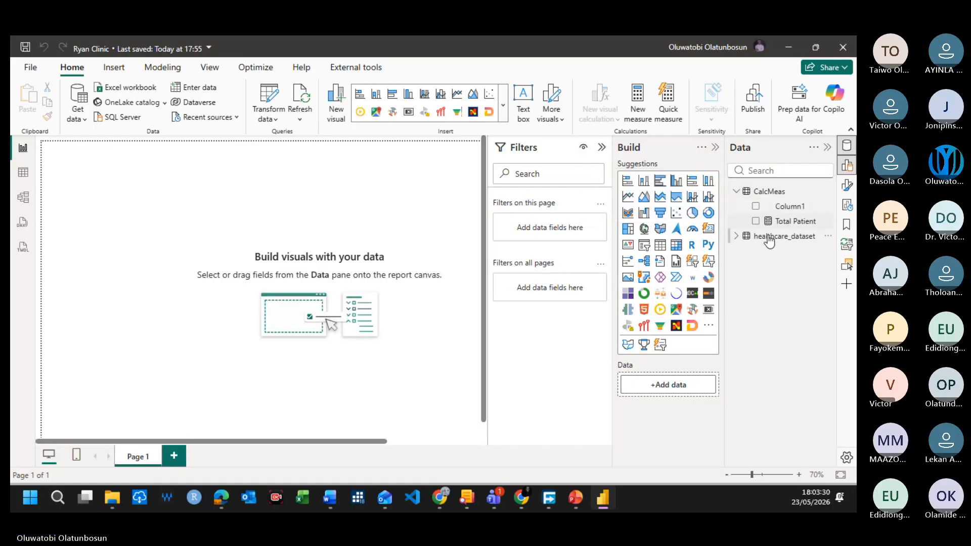
Step: Expand the fields of healthcare_dataset and widen the field list so the full column names are readable
{"action": "left_click", "coordinate": [736, 236]}
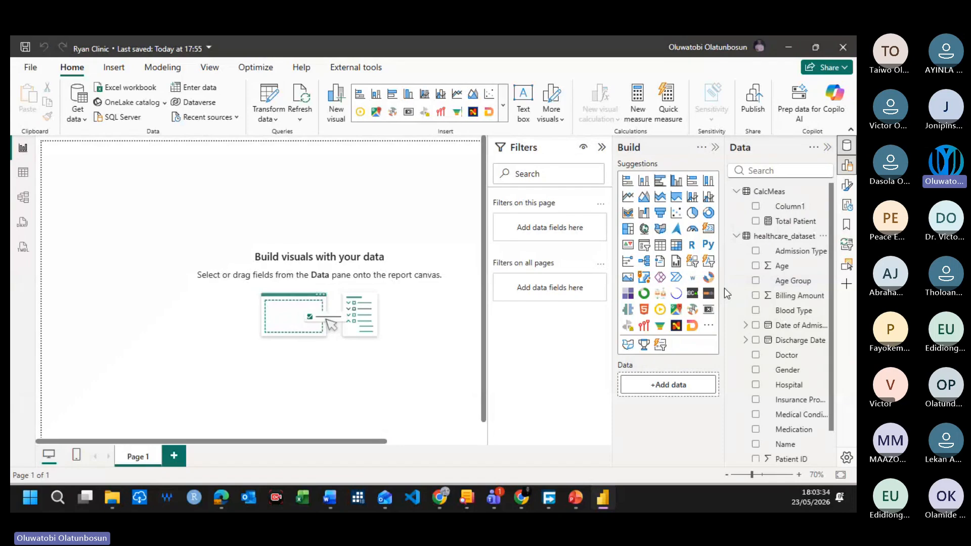
{"action": "left_click_drag", "start_coordinate": [724, 287], "coordinate": [621, 287]}
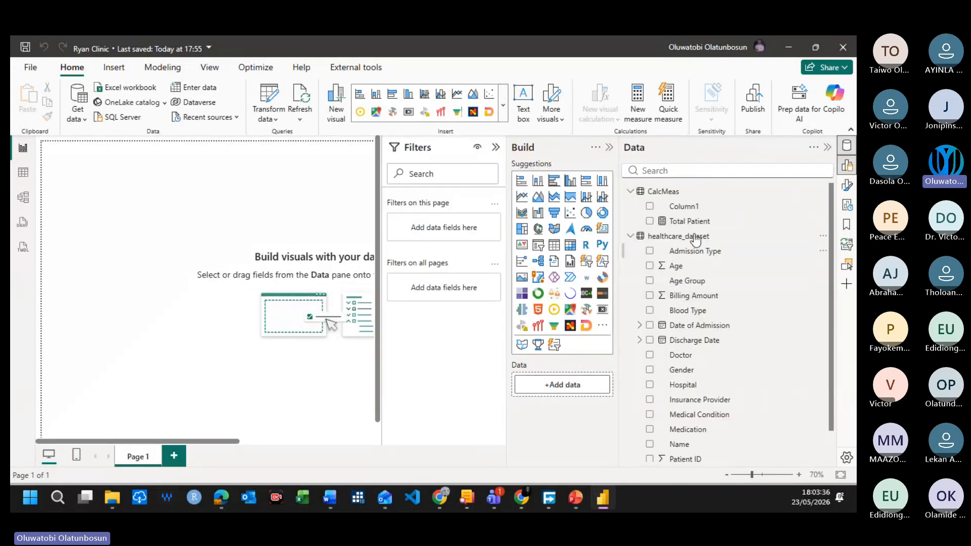
{"action": "scroll", "coordinate": [688, 385], "scroll_direction": "down", "scroll_amount": 2}
{"action": "scroll", "coordinate": [677, 427], "scroll_direction": "up", "scroll_amount": 2}
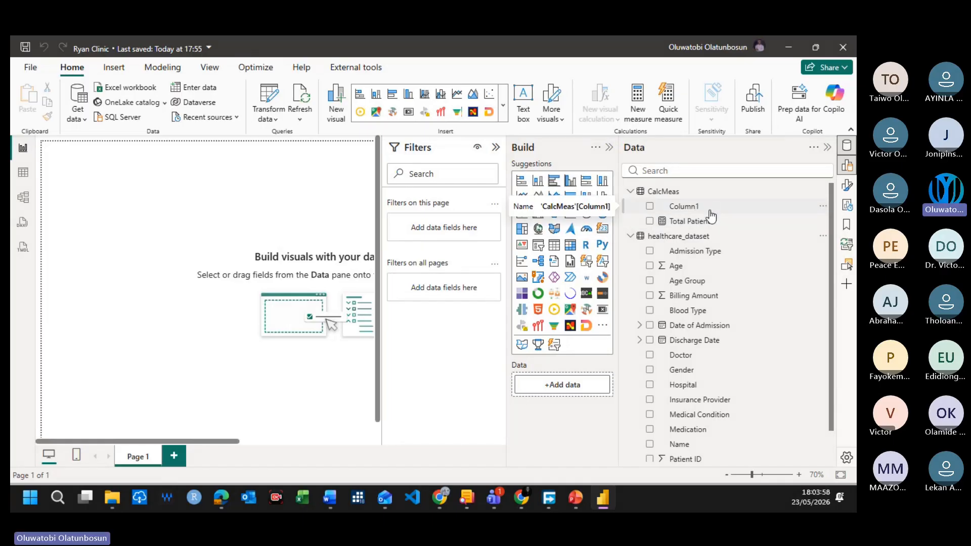
Step: Delete Column1 of the CalcMeas table from the model
{"action": "left_click", "coordinate": [823, 206]}
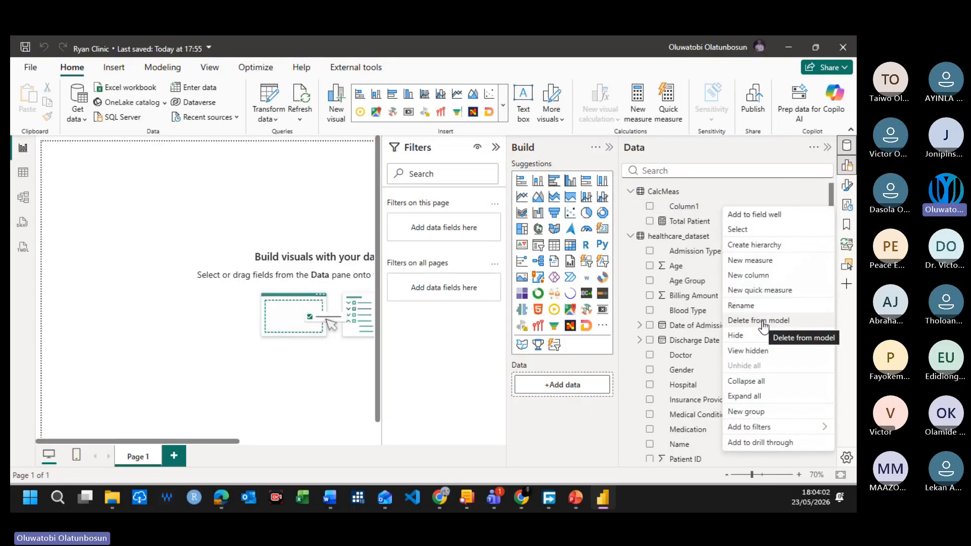
{"action": "left_click", "coordinate": [451, 332]}
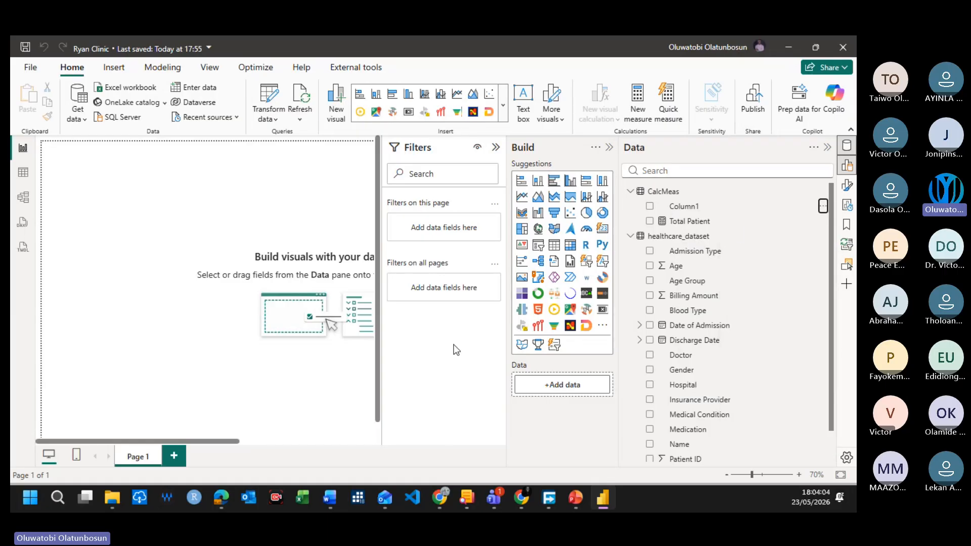
{"action": "left_click", "coordinate": [823, 205]}
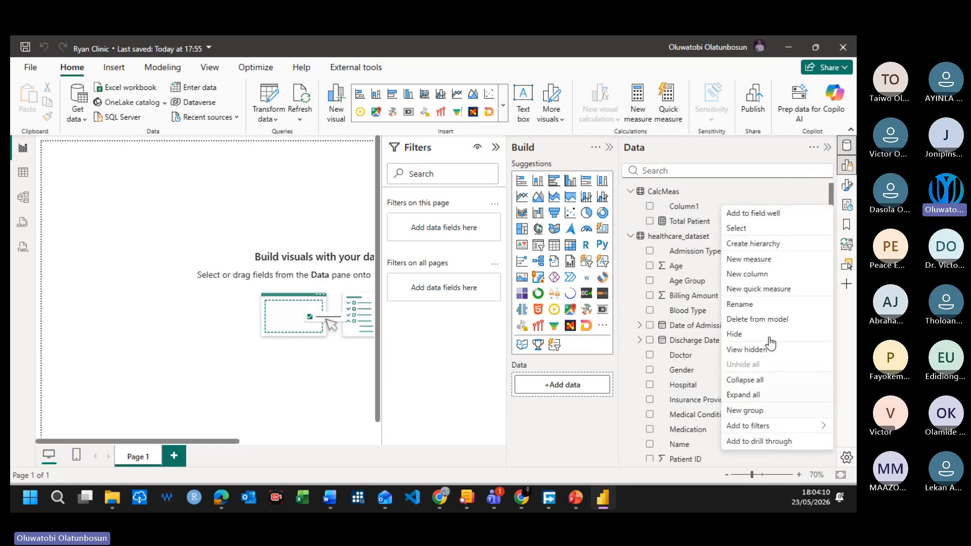
{"action": "left_click", "coordinate": [753, 319]}
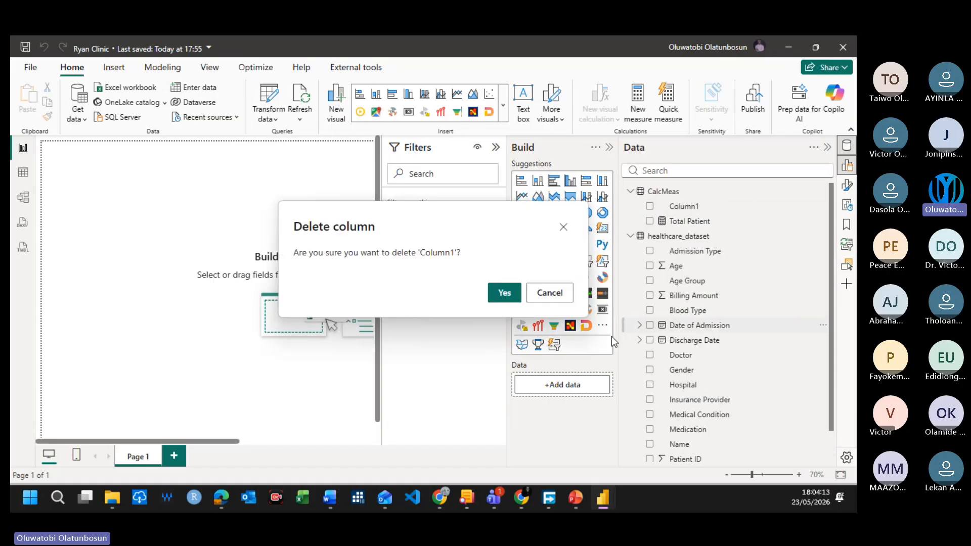
{"action": "left_click", "coordinate": [514, 299]}
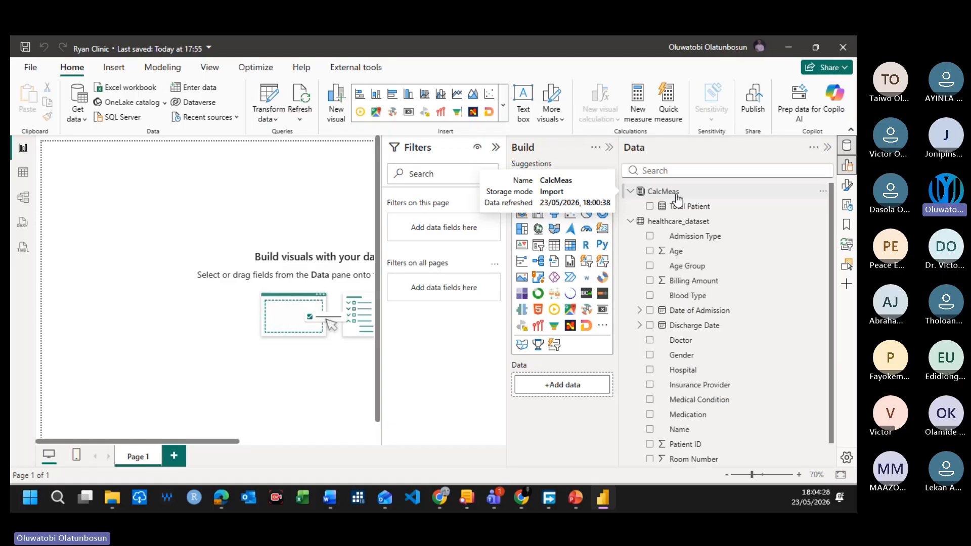
Step: Collapse the report filters area and narrow the field list to give the report canvas more room
{"action": "left_click_drag", "start_coordinate": [382, 224], "coordinate": [471, 236]}
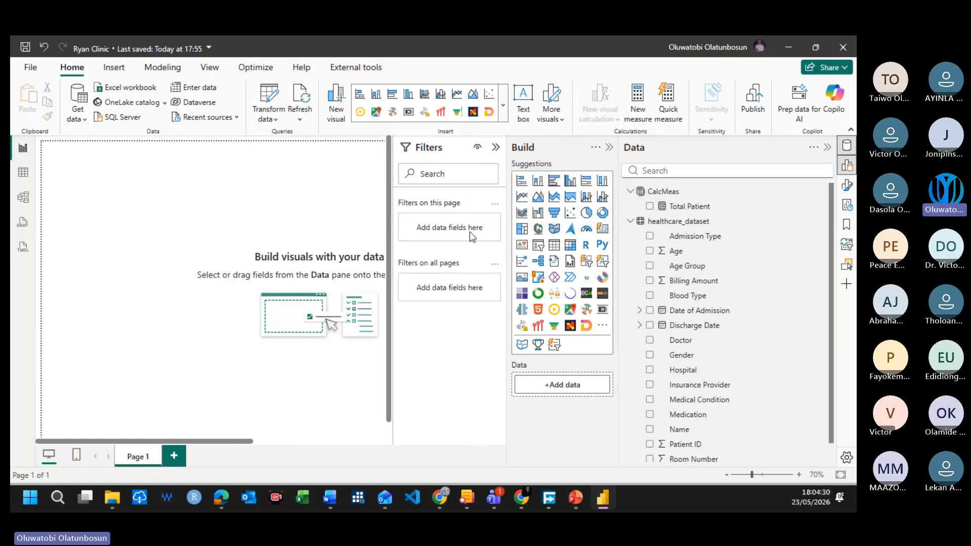
{"action": "left_click", "coordinate": [495, 147]}
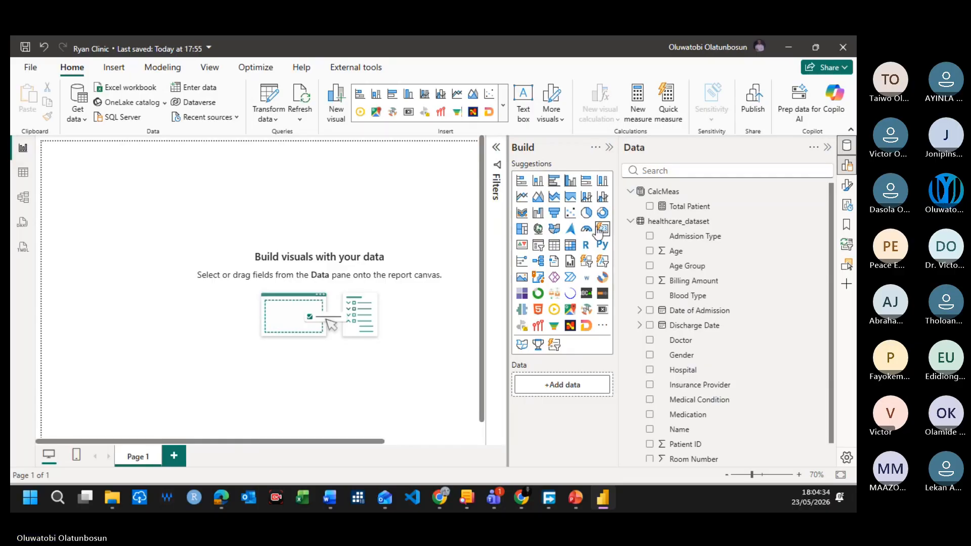
{"action": "left_click_drag", "start_coordinate": [618, 240], "coordinate": [708, 228]}
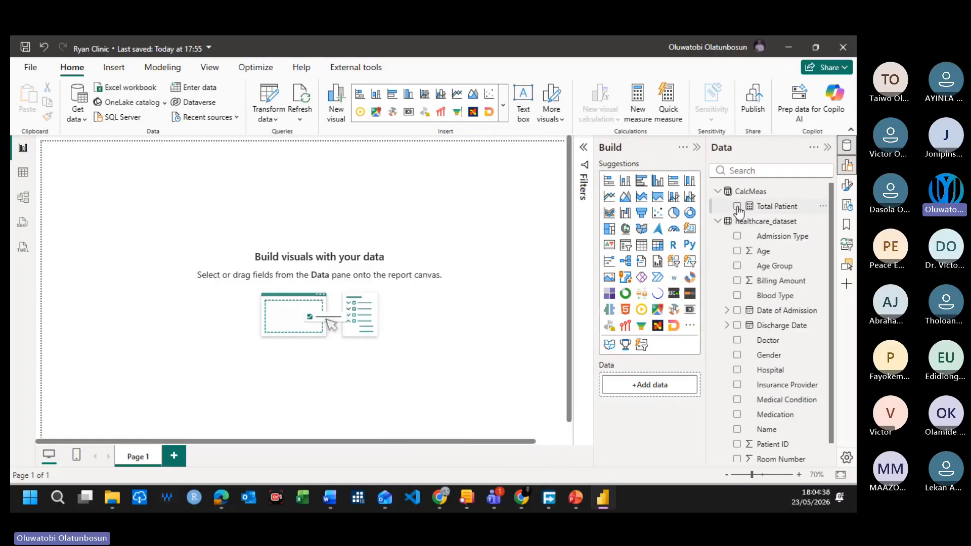
Step: Add the Total Patient measure to Page 1 as a card, shrink it, and place it near the page's upper middle
{"action": "left_click", "coordinate": [737, 206]}
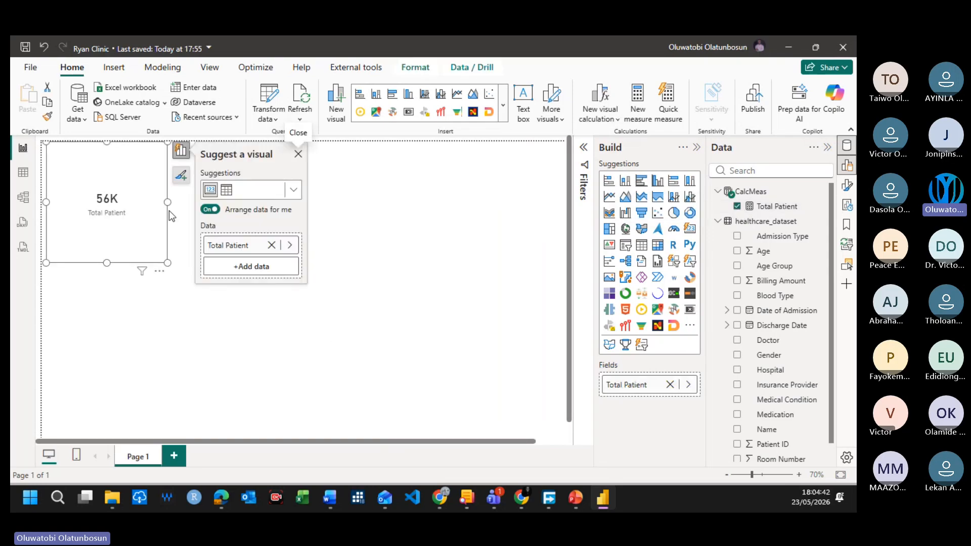
{"action": "left_click_drag", "start_coordinate": [107, 231], "coordinate": [106, 250]}
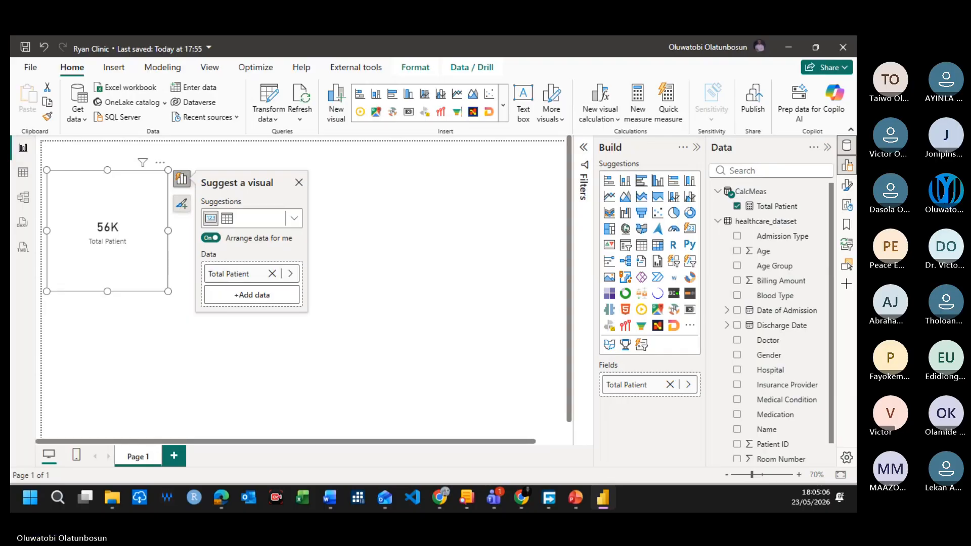
{"action": "left_click", "coordinate": [425, 163]}
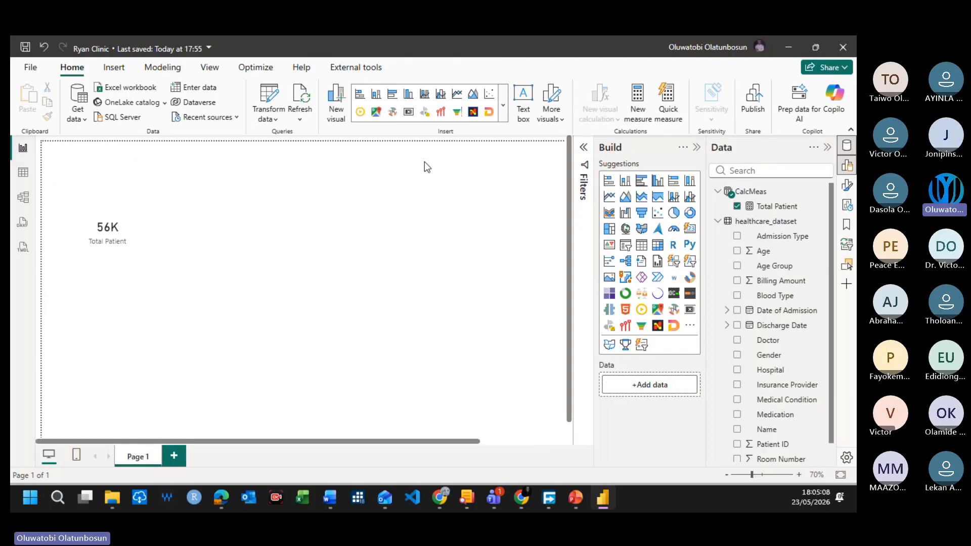
{"action": "left_click_drag", "start_coordinate": [144, 225], "coordinate": [330, 197]}
{"action": "left_click_drag", "start_coordinate": [232, 262], "coordinate": [264, 226]}
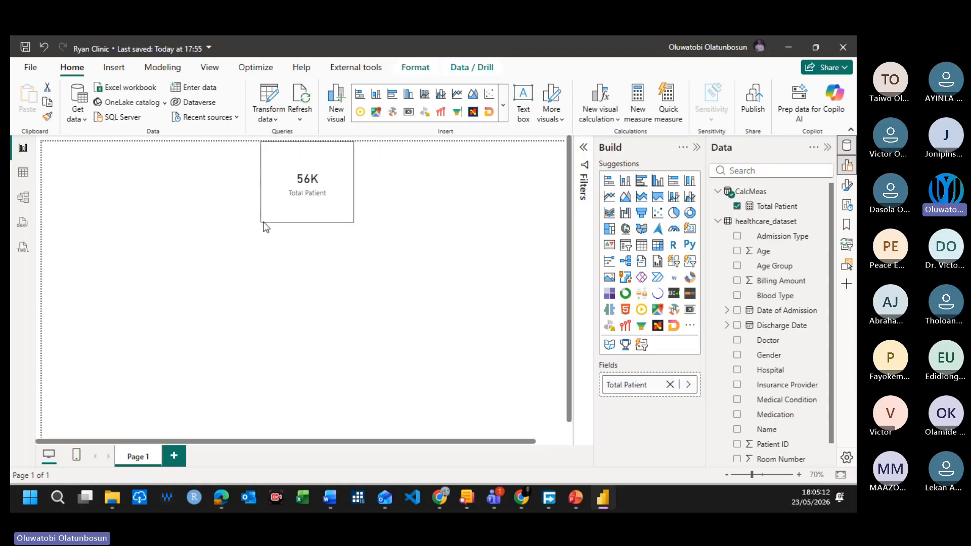
{"action": "left_click", "coordinate": [178, 260]}
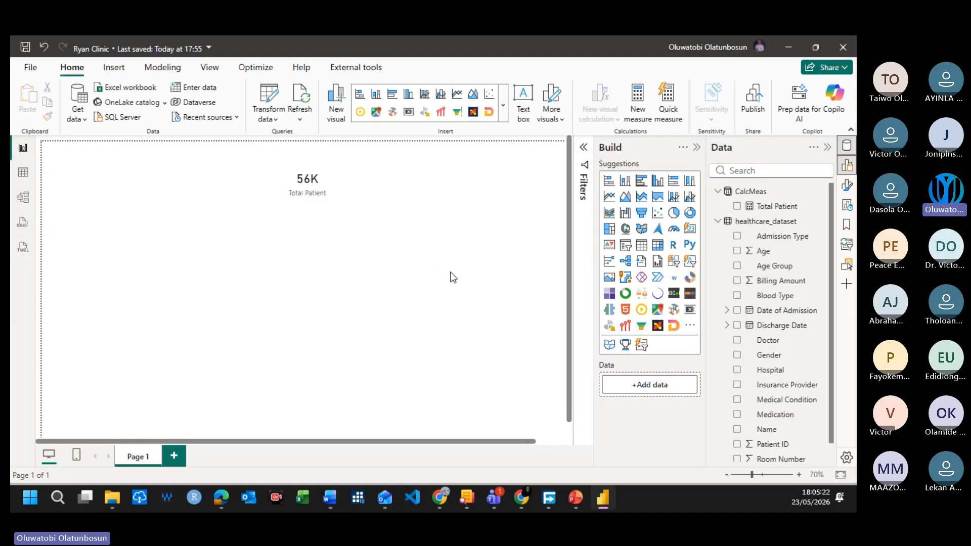
Step: Examine the healthcare_dataset rows in table view across to the Age Group and Patient ID columns, including Billing Amount
{"action": "left_click", "coordinate": [22, 172]}
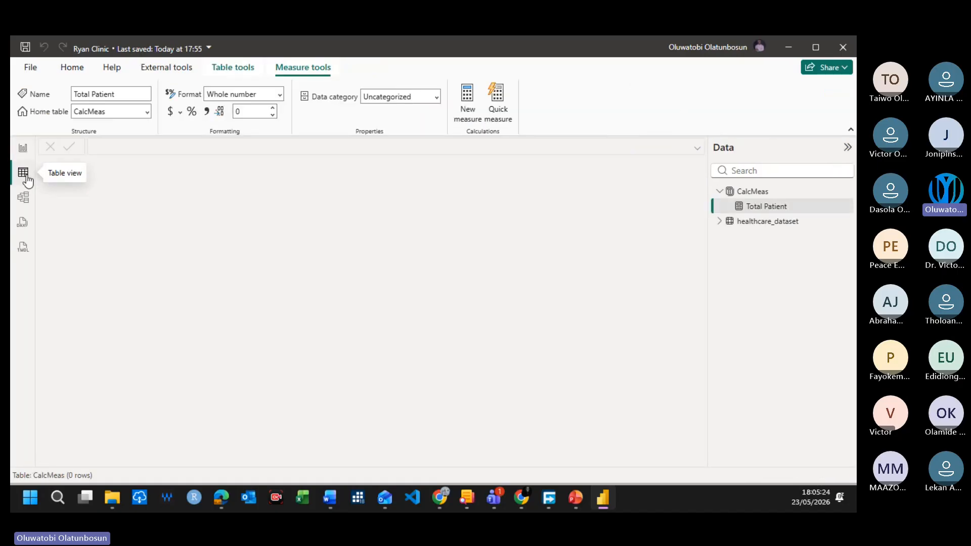
{"action": "left_click", "coordinate": [761, 231]}
{"action": "left_click", "coordinate": [762, 229]}
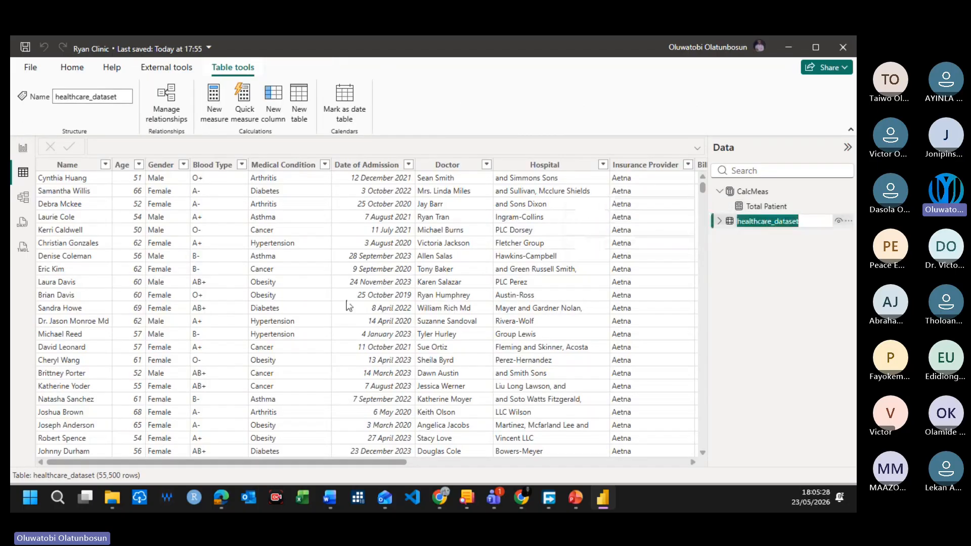
{"action": "left_click_drag", "start_coordinate": [238, 462], "coordinate": [642, 461]}
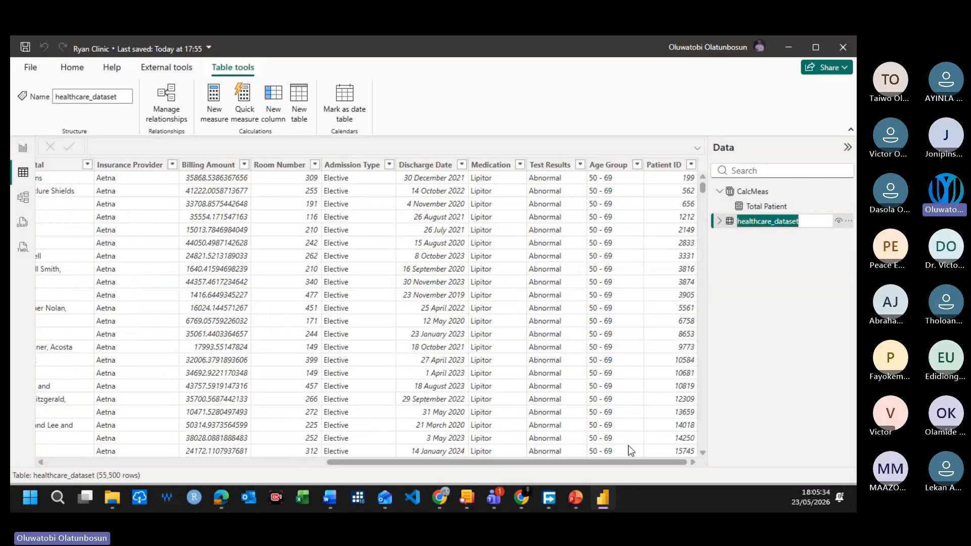
{"action": "left_click_drag", "start_coordinate": [553, 461], "coordinate": [505, 452]}
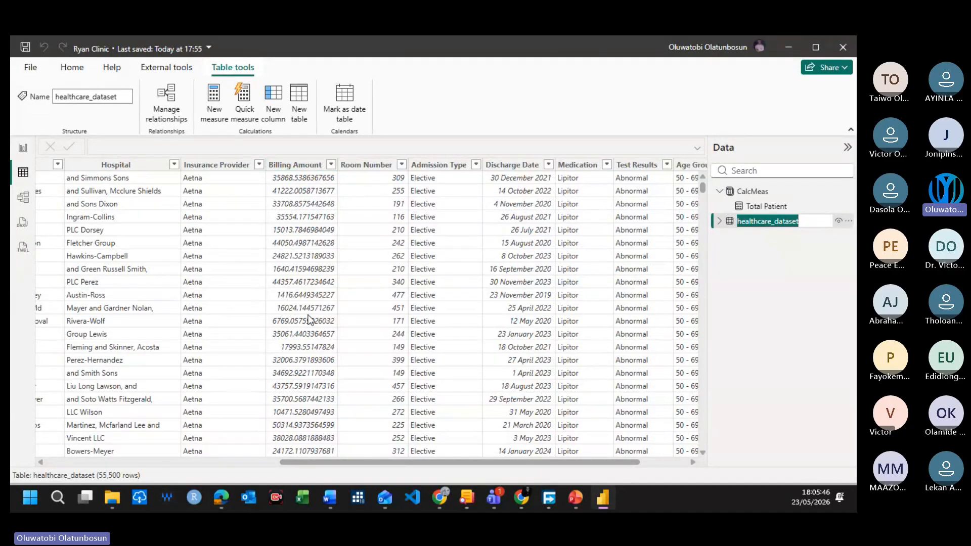
Step: Return to the report and set the format of healthcare_dataset's Billing Amount column to Currency
{"action": "left_click", "coordinate": [22, 148]}
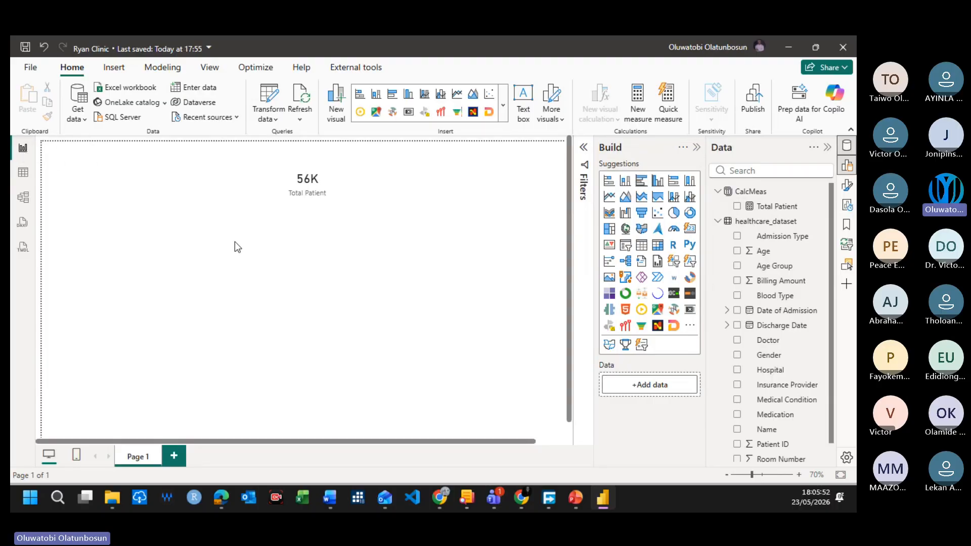
{"action": "left_click", "coordinate": [769, 226]}
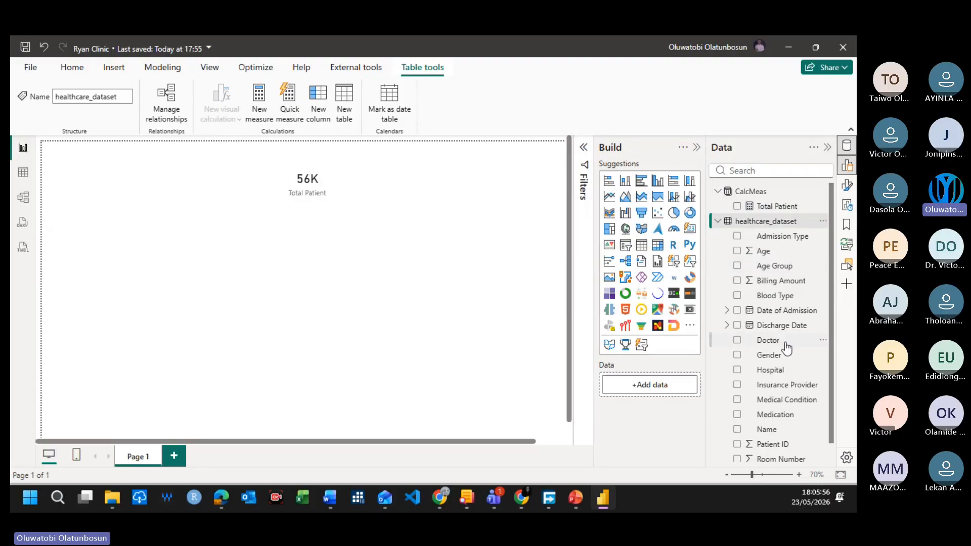
{"action": "scroll", "coordinate": [784, 349], "scroll_direction": "down", "scroll_amount": 1}
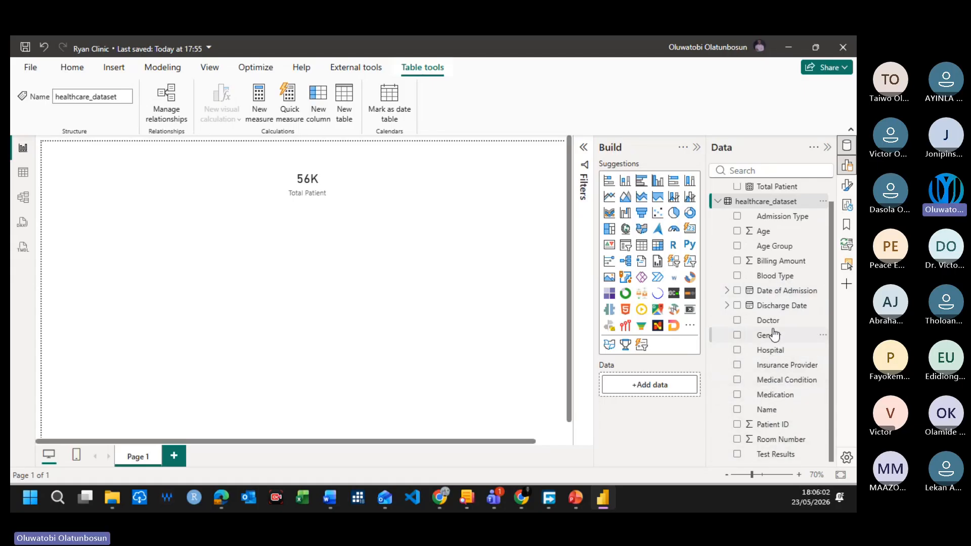
{"action": "left_click", "coordinate": [780, 260]}
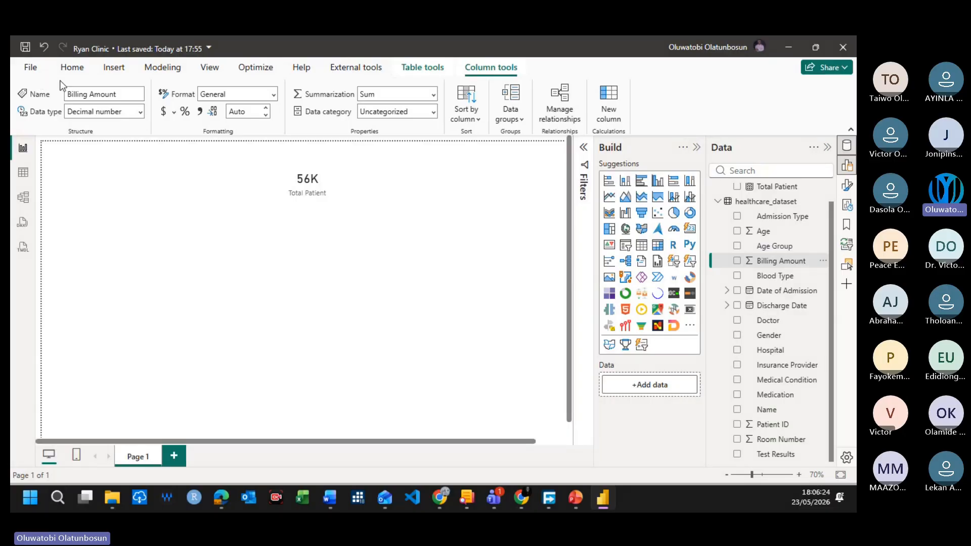
{"action": "left_click", "coordinate": [273, 99]}
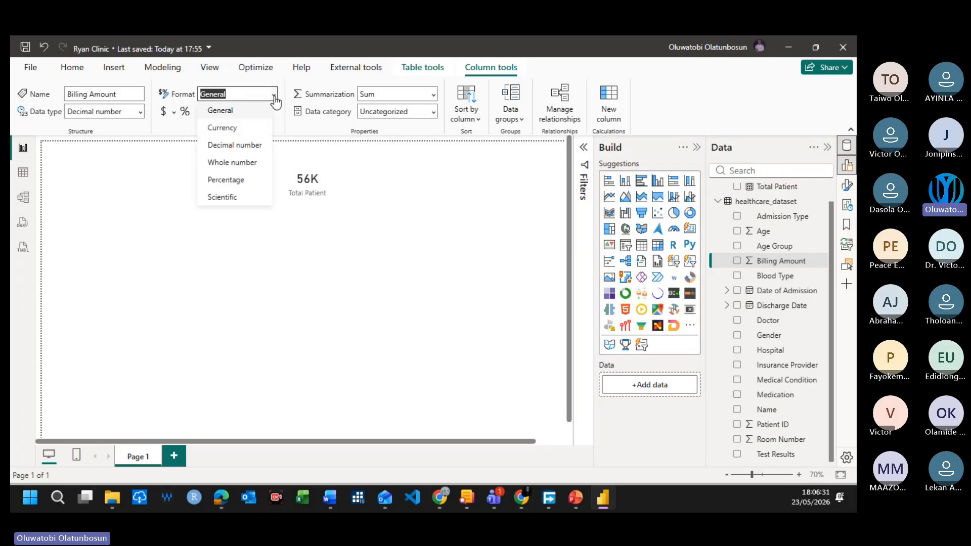
{"action": "left_click", "coordinate": [232, 130]}
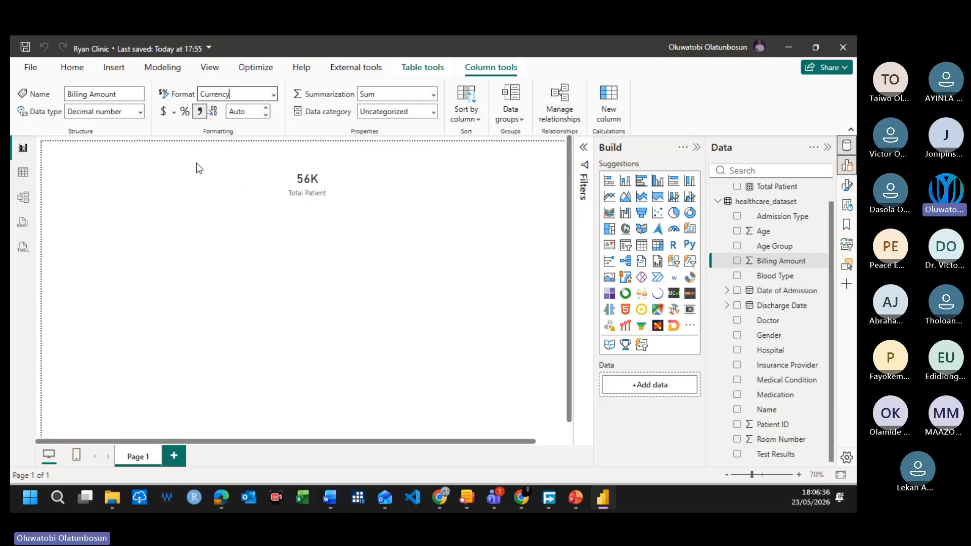
Step: In table view, set healthcare_dataset's Billing Amount column to display 2 decimal places
{"action": "left_click", "coordinate": [22, 174]}
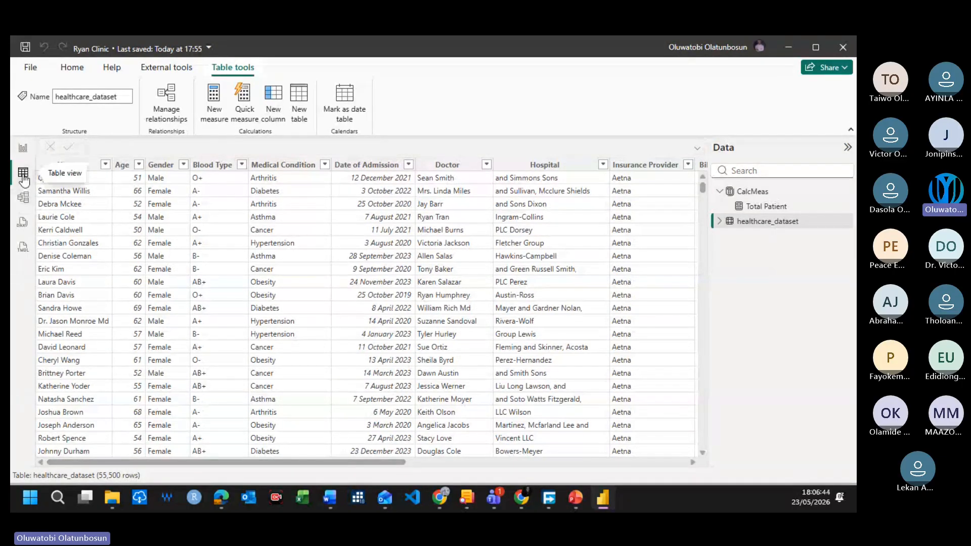
{"action": "left_click_drag", "start_coordinate": [292, 462], "coordinate": [551, 464]}
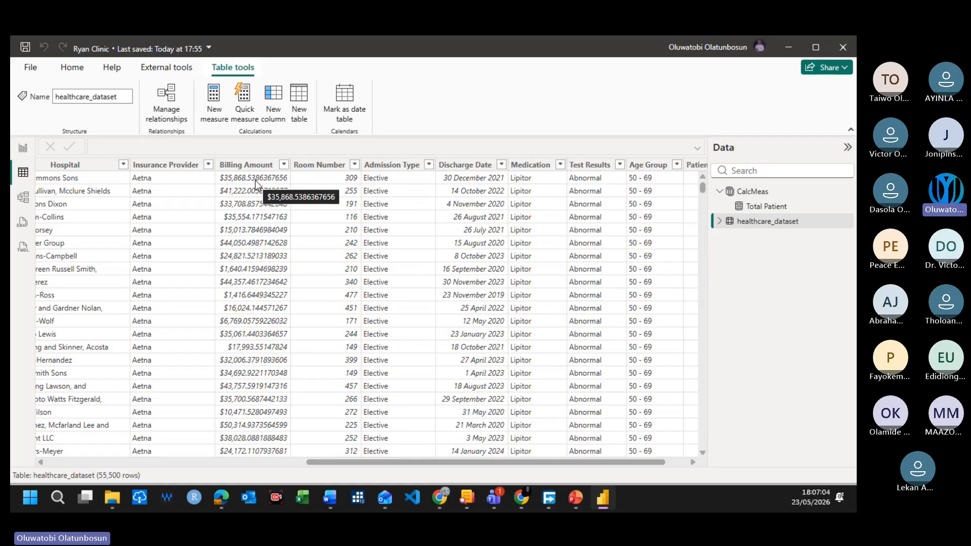
{"action": "left_click", "coordinate": [72, 67]}
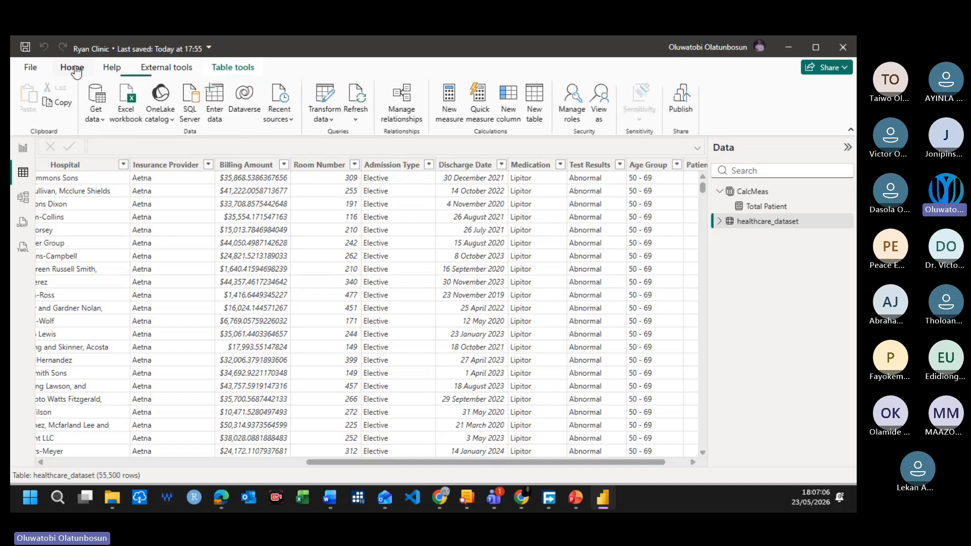
{"action": "left_click", "coordinate": [733, 223]}
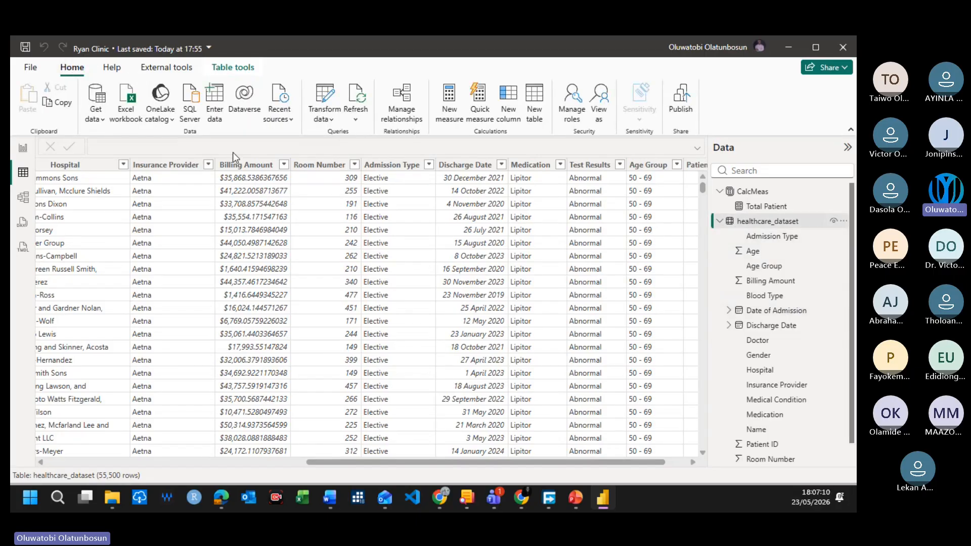
{"action": "left_click", "coordinate": [238, 167]}
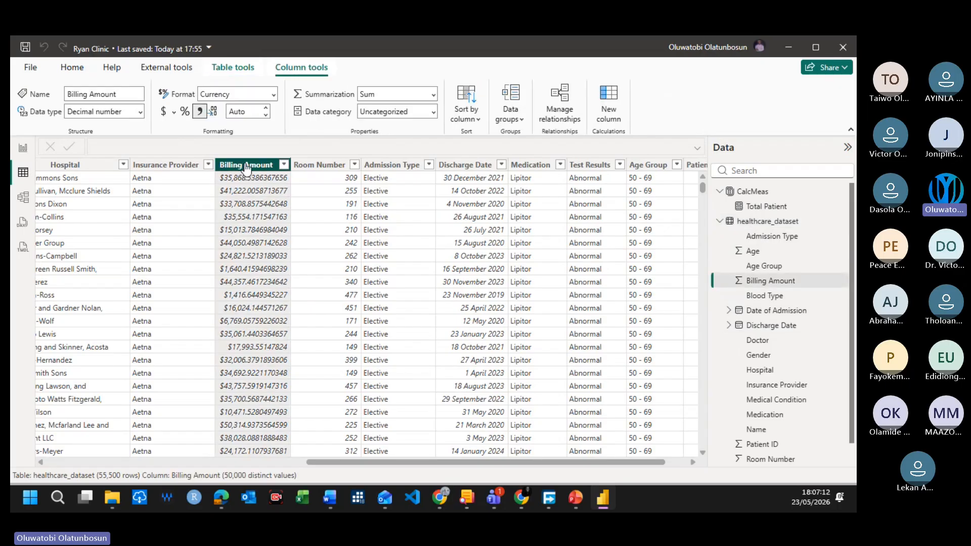
{"action": "left_click", "coordinate": [241, 113]}
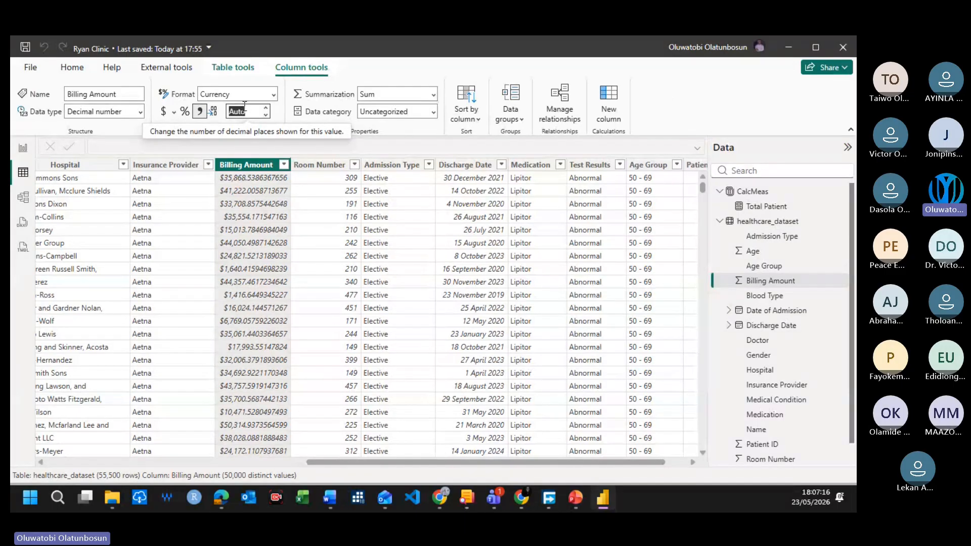
{"action": "type", "text": "2"}
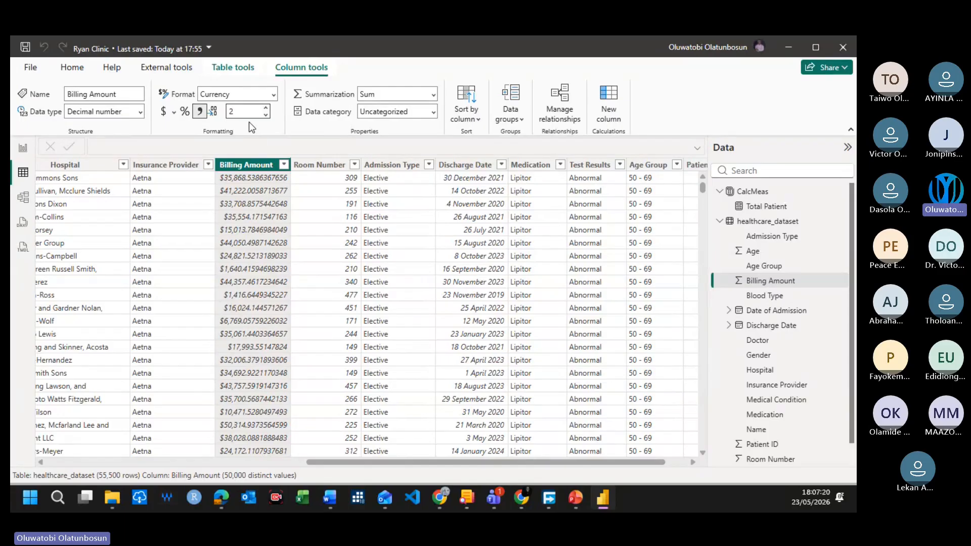
{"action": "key", "text": "Return"}
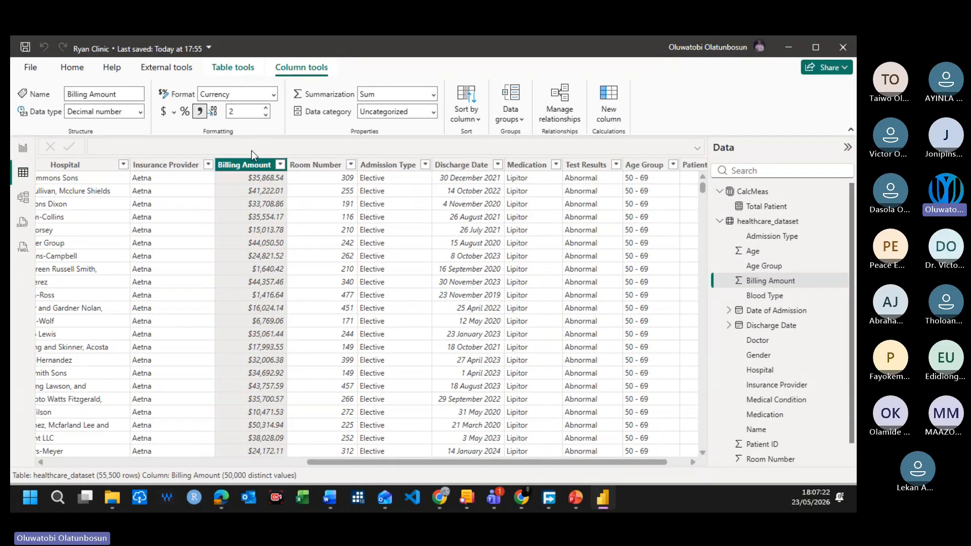
Step: Examine the Billing Amount column's filter values and look through its rows in healthcare_dataset
{"action": "left_click", "coordinate": [279, 165]}
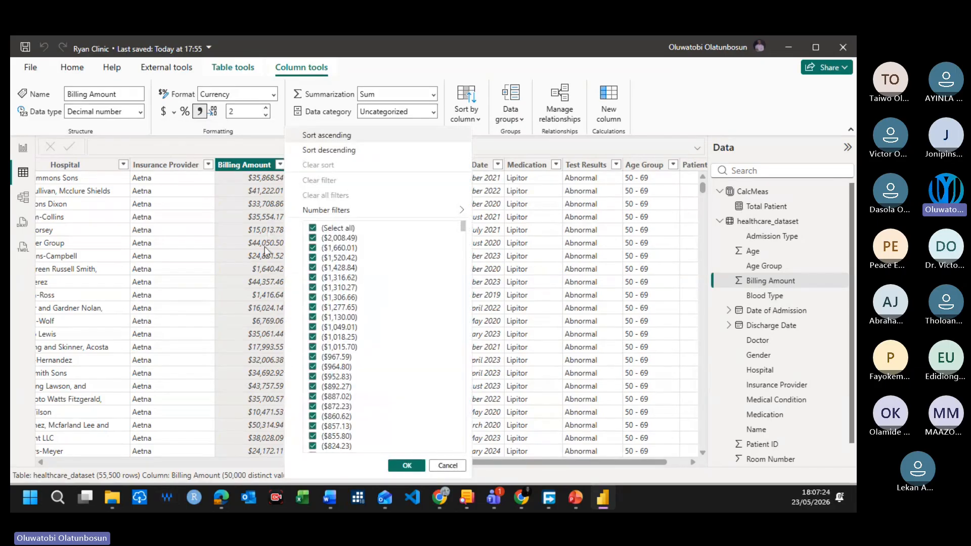
{"action": "left_click", "coordinate": [205, 154]}
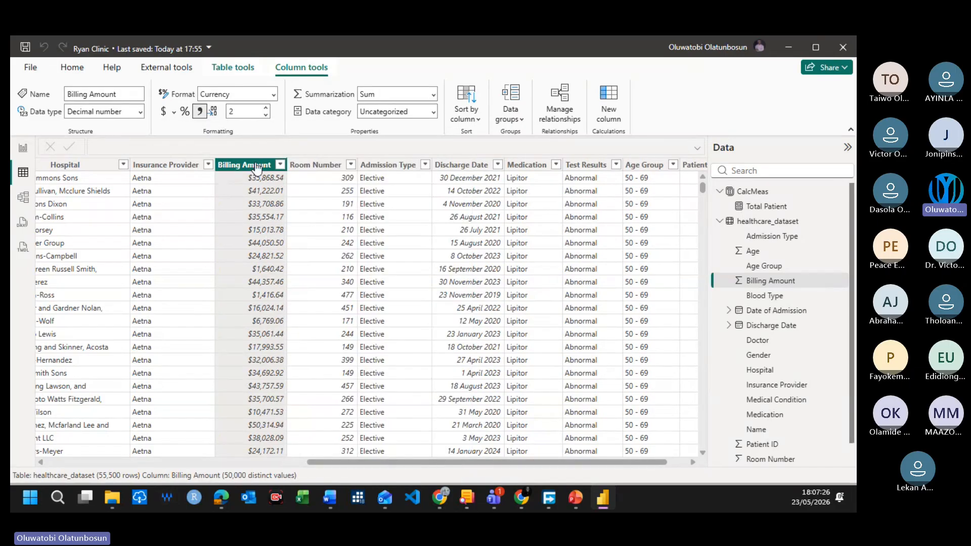
{"action": "scroll", "coordinate": [261, 356], "scroll_direction": "down", "scroll_amount": 15}
{"action": "scroll", "coordinate": [268, 400], "scroll_direction": "down", "scroll_amount": 20}
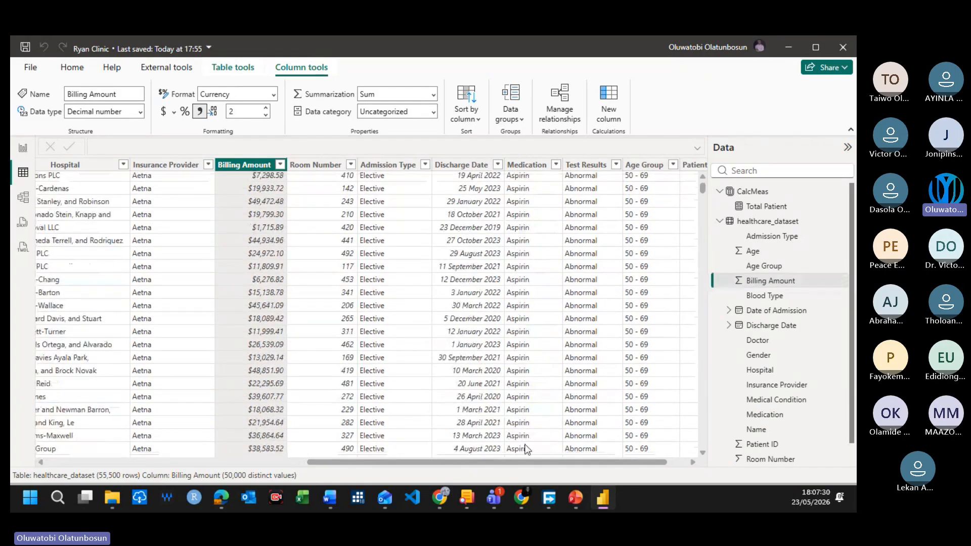
{"action": "scroll", "coordinate": [150, 211], "scroll_direction": "up", "scroll_amount": 20}
{"action": "scroll", "coordinate": [150, 211], "scroll_direction": "up", "scroll_amount": 20}
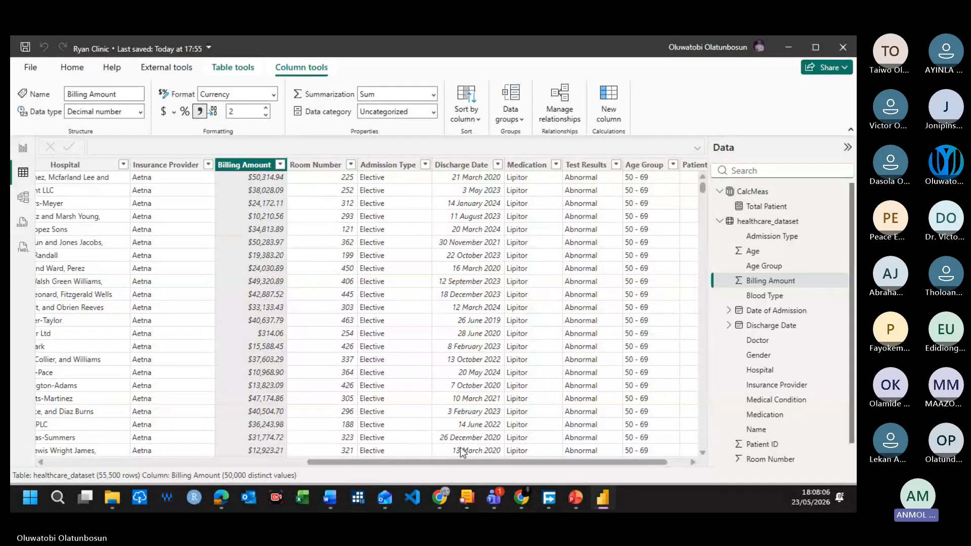
{"action": "mouse_move", "coordinate": [492, 501]}
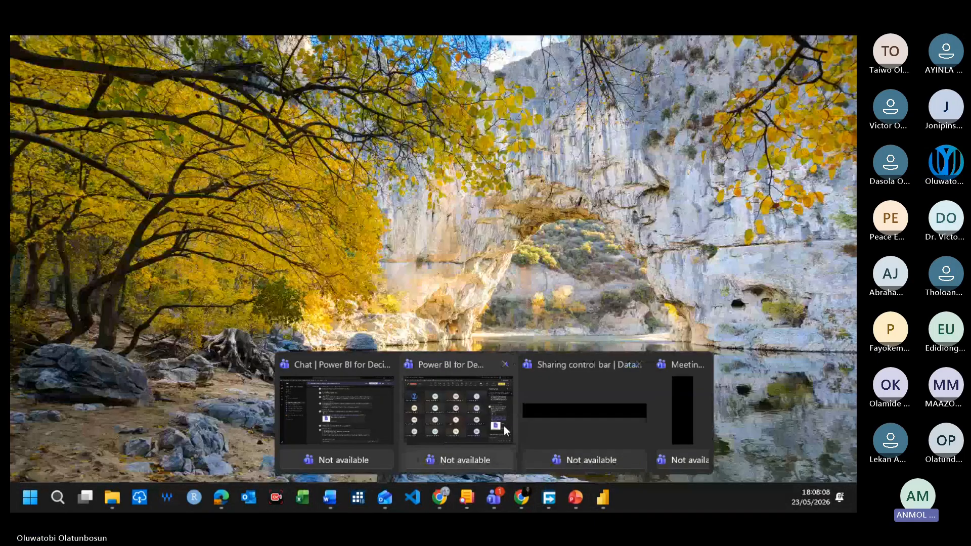
{"action": "left_click", "coordinate": [475, 426]}
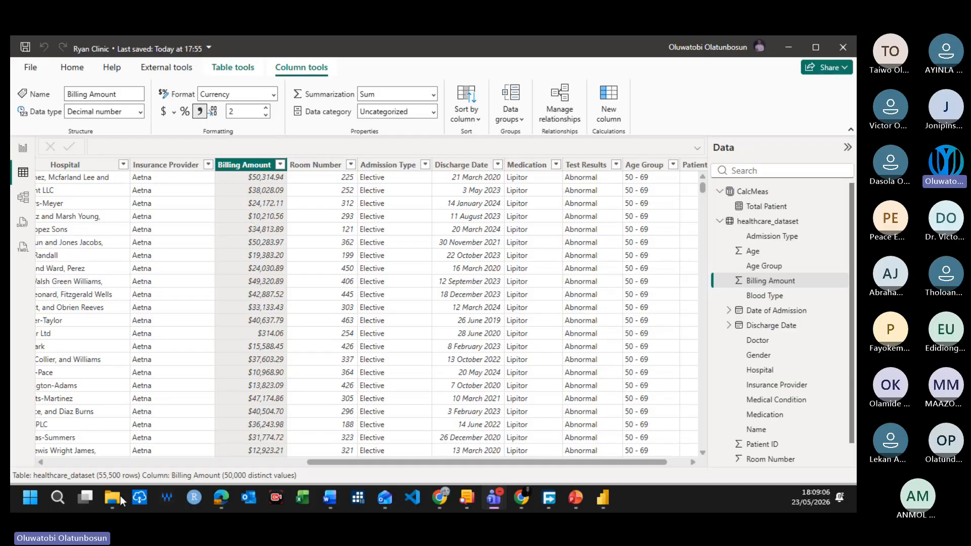
Step: Return to the report and bring the CalcMeas table into view in the field list
{"action": "left_click", "coordinate": [20, 149]}
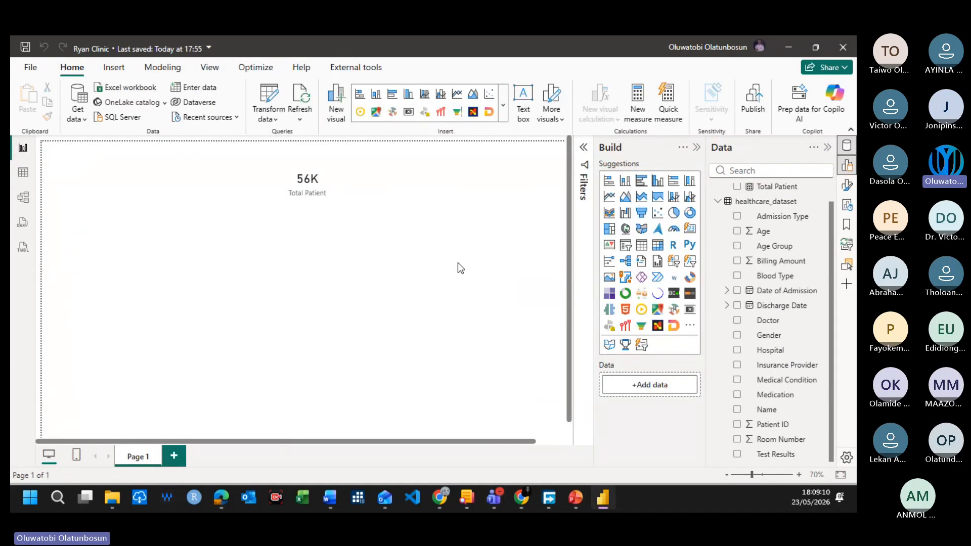
{"action": "scroll", "coordinate": [756, 275], "scroll_direction": "up", "scroll_amount": 1}
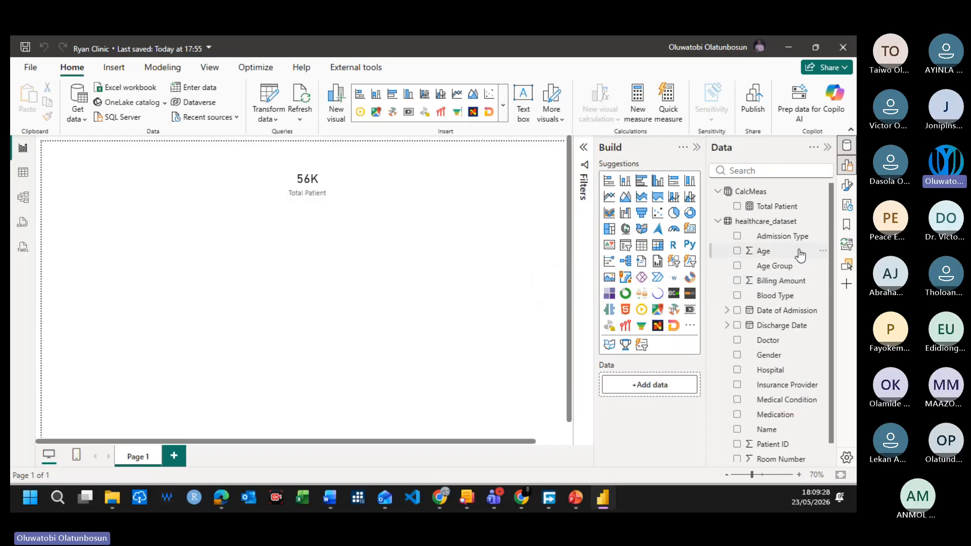
{"action": "mouse_move", "coordinate": [768, 194]}
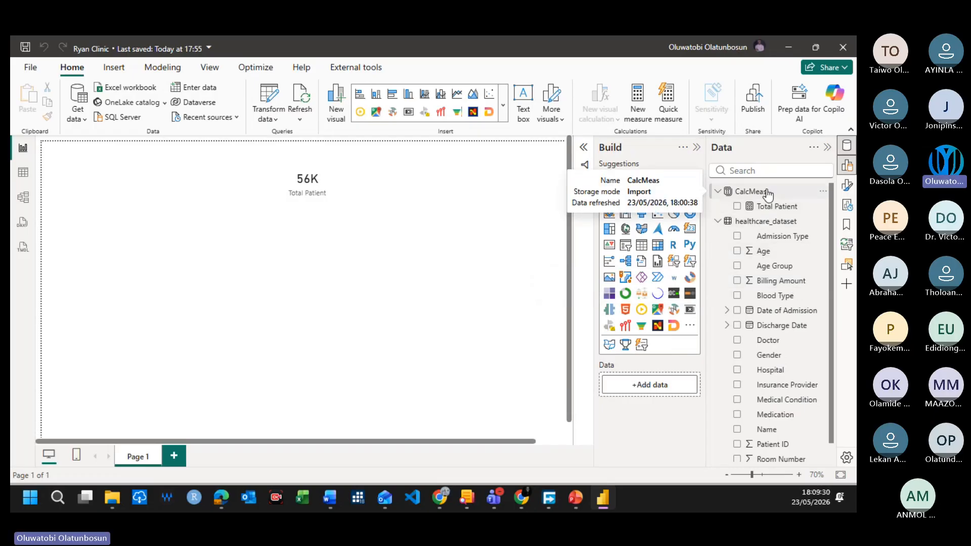
{"action": "right_click", "coordinate": [765, 192]}
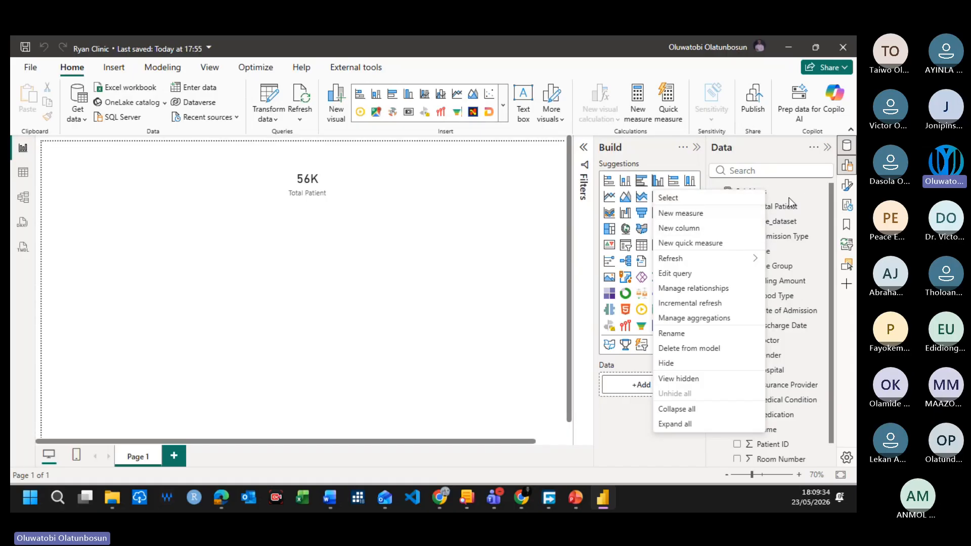
{"action": "right_click", "coordinate": [791, 192]}
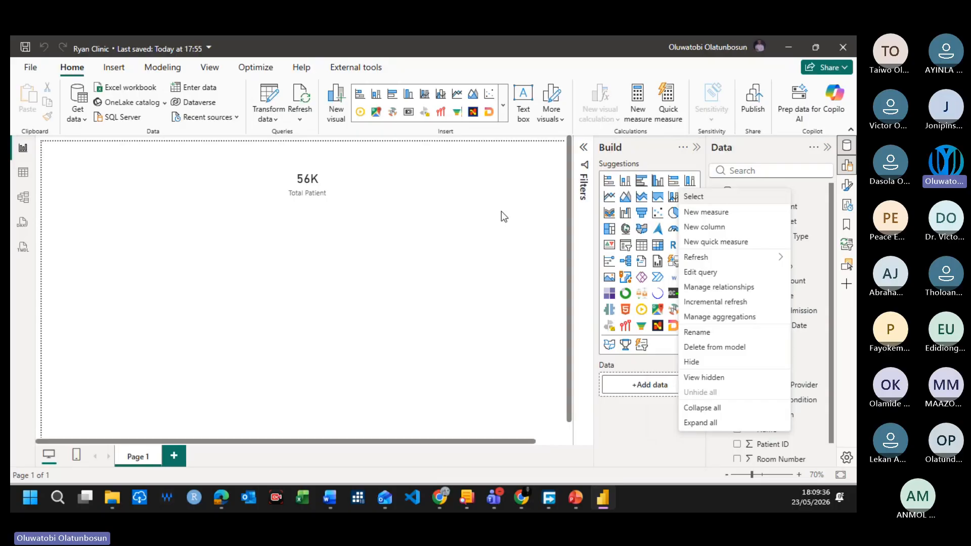
{"action": "left_click", "coordinate": [474, 220]}
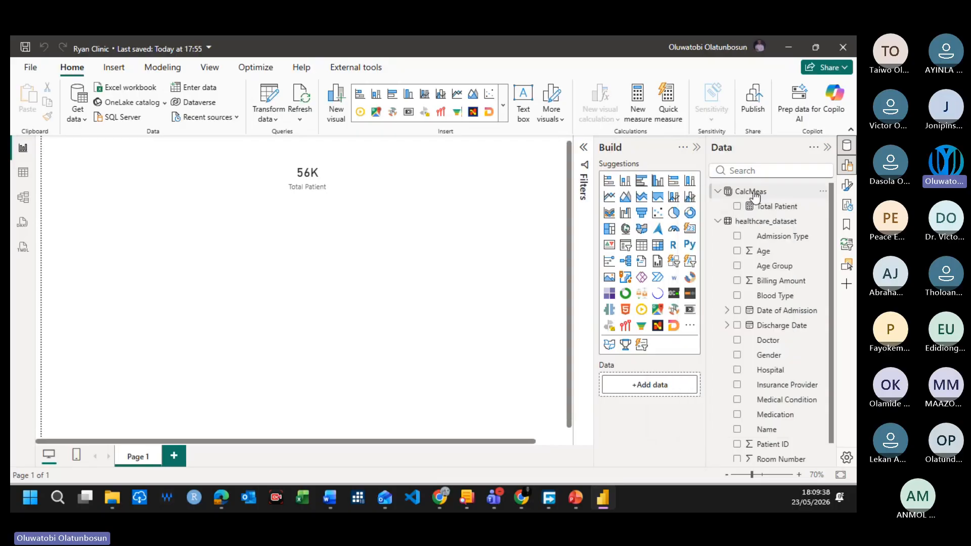
{"action": "mouse_move", "coordinate": [755, 195]}
{"action": "mouse_move", "coordinate": [757, 228]}
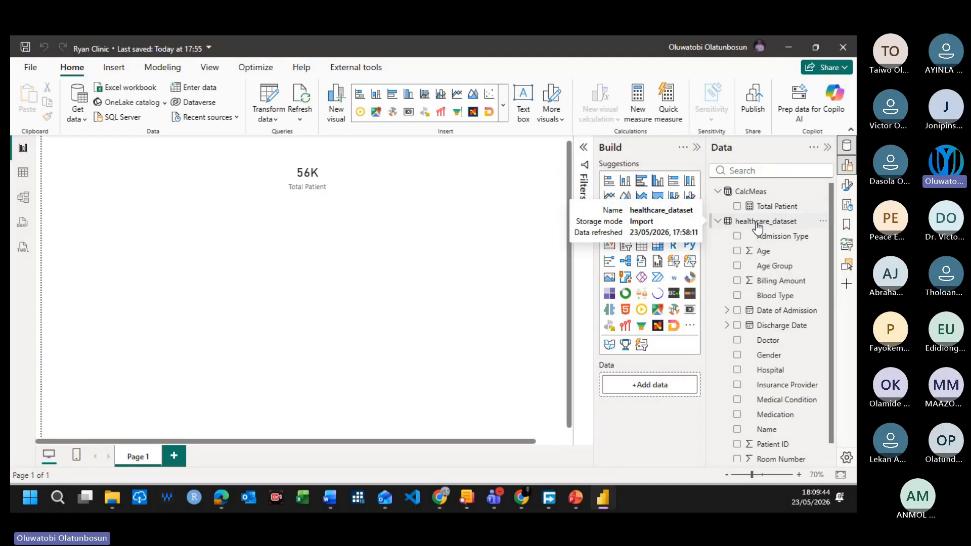
Step: Create a new measure in the CalcMeas table and name it Avg Treament Cost
{"action": "right_click", "coordinate": [753, 193]}
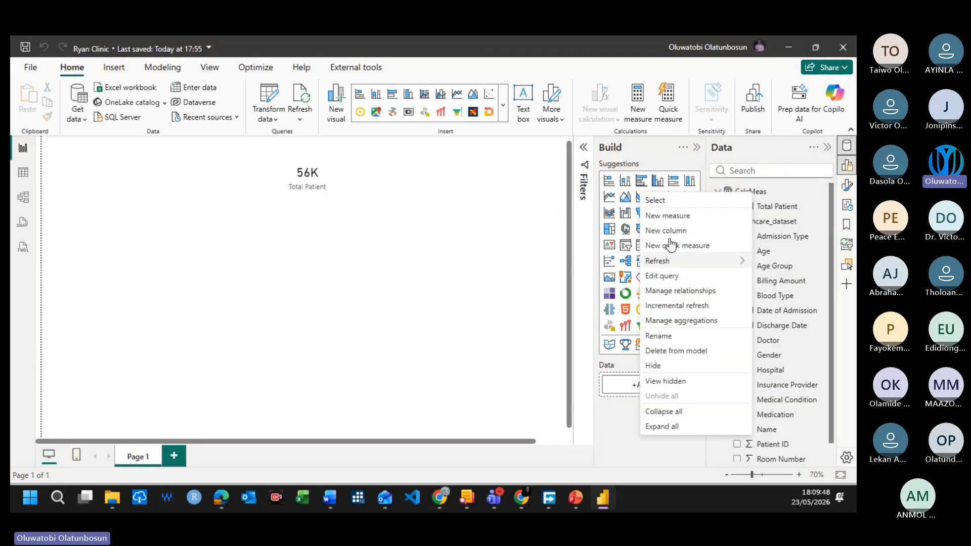
{"action": "left_click", "coordinate": [668, 216]}
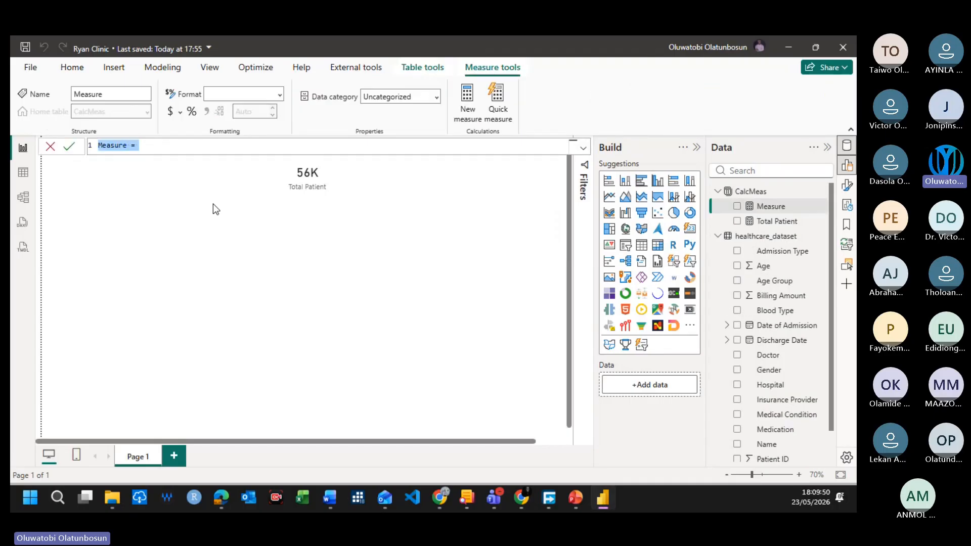
{"action": "left_click", "coordinate": [152, 143]}
{"action": "key", "text": "BackSpace"}
{"action": "key", "text": "BackSpace"}
{"action": "key", "text": "BackSpace"}
{"action": "key", "text": "BackSpace"}
{"action": "key", "text": "BackSpace"}
{"action": "key", "text": "BackSpace"}
{"action": "key", "text": "BackSpace"}
{"action": "key", "text": "BackSpace"}
{"action": "key", "text": "BackSpace"}
{"action": "key", "text": "BackSpace"}
{"action": "type", "text": "Avg Treament Cost ="}
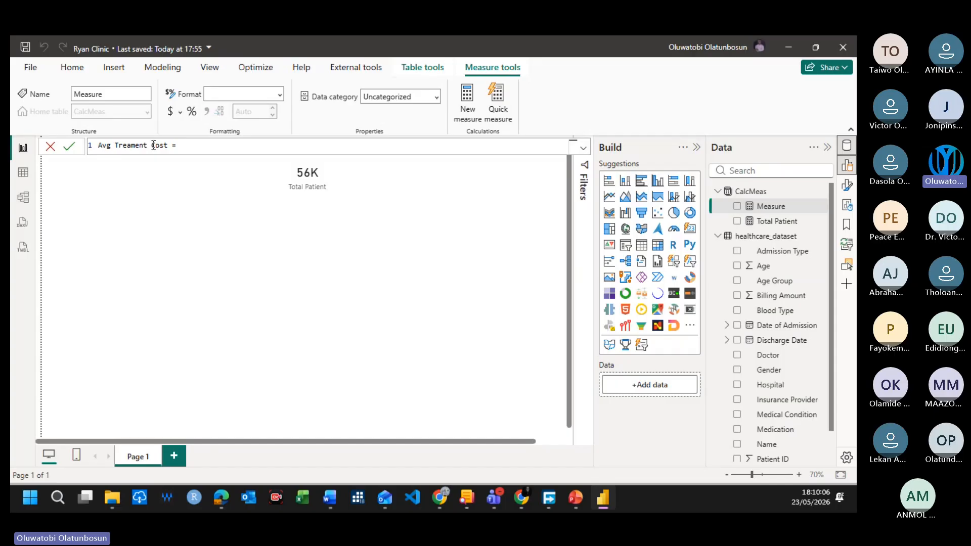
Step: Define the Avg Treament Cost measure as AVERAGE(healthcare_dataset[Billing Amount]) and commit the formula
{"action": "type", "text": "AVER"}
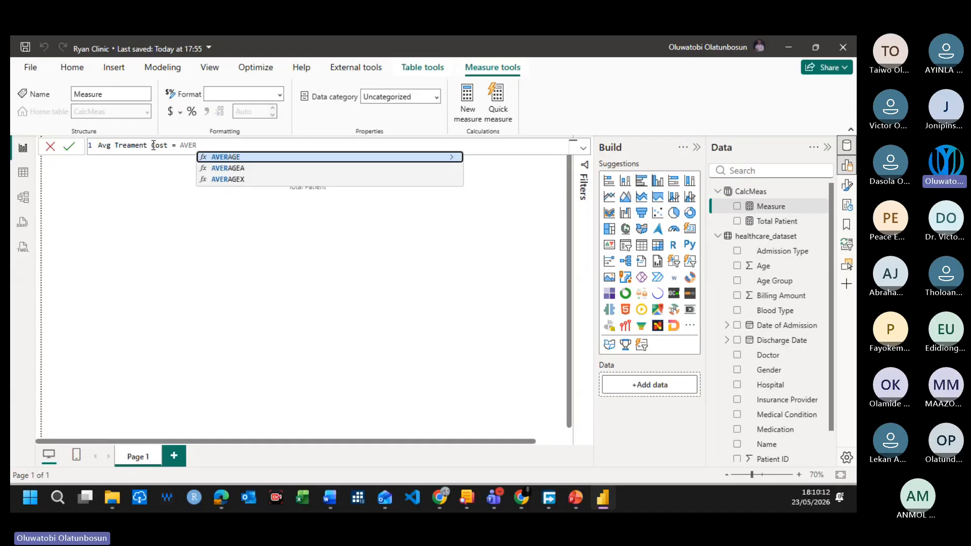
{"action": "key", "text": "Tab"}
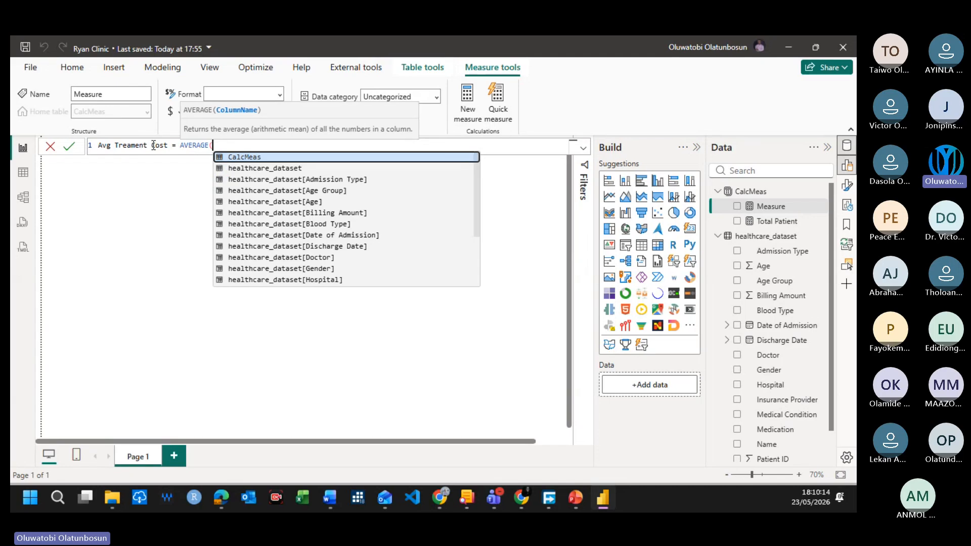
{"action": "type", "text": "BILL"}
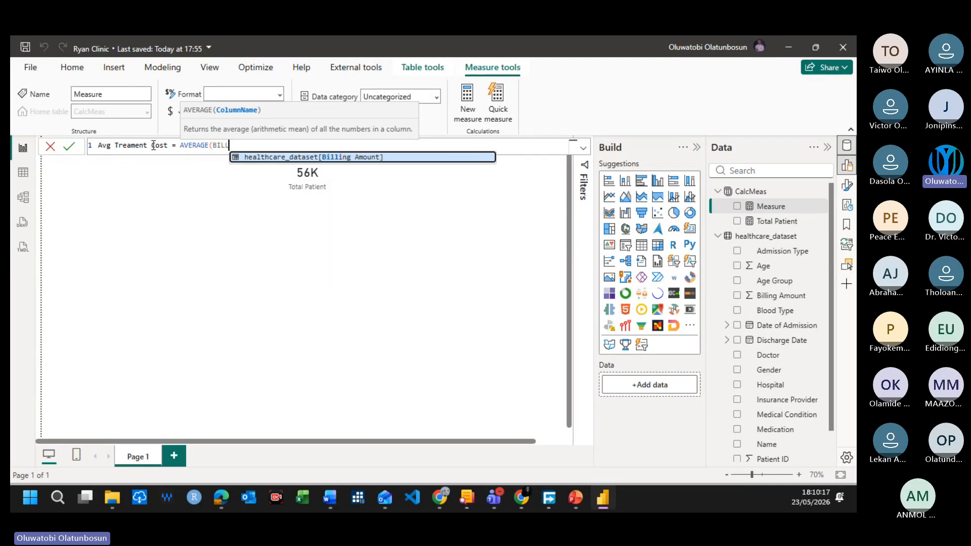
{"action": "key", "text": "Tab"}
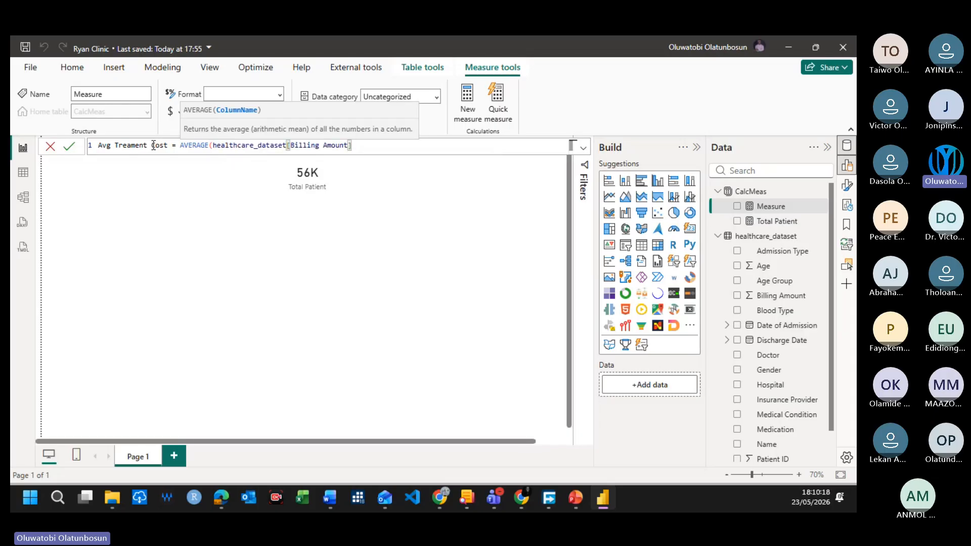
{"action": "type", "text": ")"}
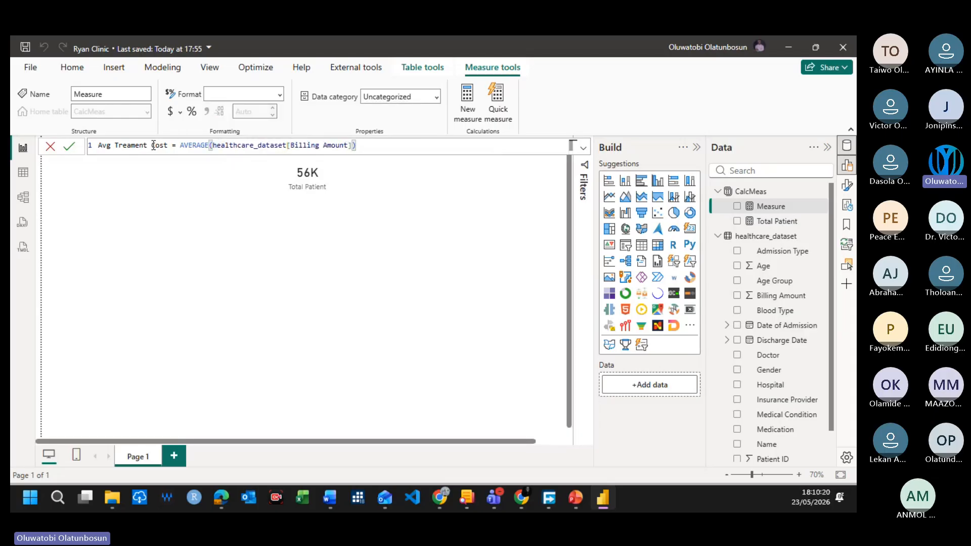
{"action": "key", "text": "Return"}
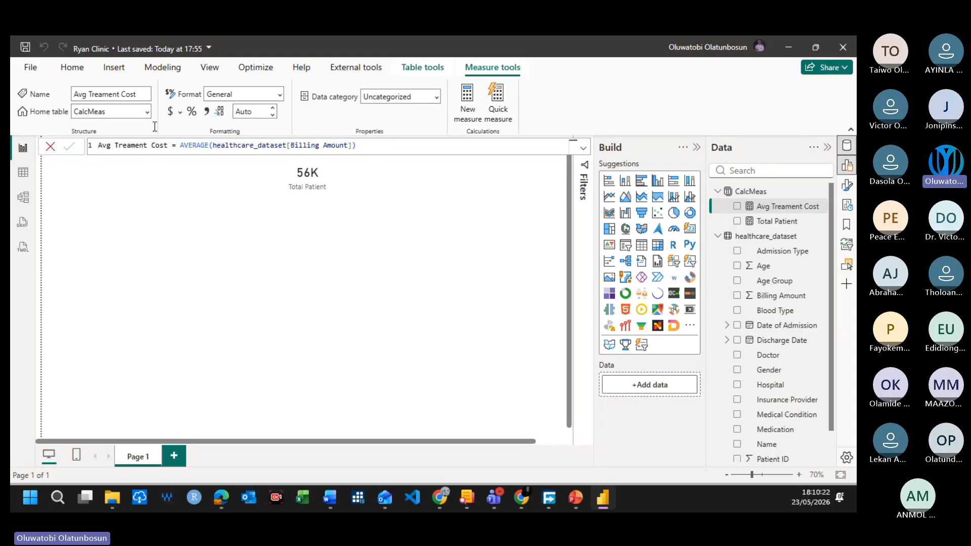
Step: Add the Avg Treament Cost measure to Page 1 as a card, shrink it, and place it beside the Total Patient card
{"action": "left_click", "coordinate": [399, 241]}
{"action": "left_click", "coordinate": [349, 196]}
{"action": "left_click", "coordinate": [531, 239]}
{"action": "left_click", "coordinate": [737, 205]}
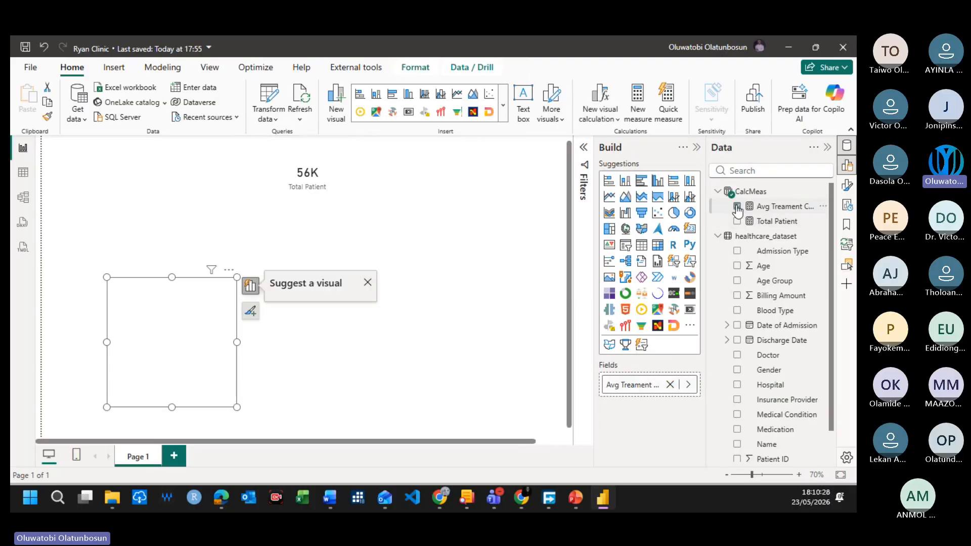
{"action": "left_click_drag", "start_coordinate": [237, 407], "coordinate": [469, 202]}
{"action": "left_click", "coordinate": [361, 226]}
{"action": "left_click", "coordinate": [386, 179]}
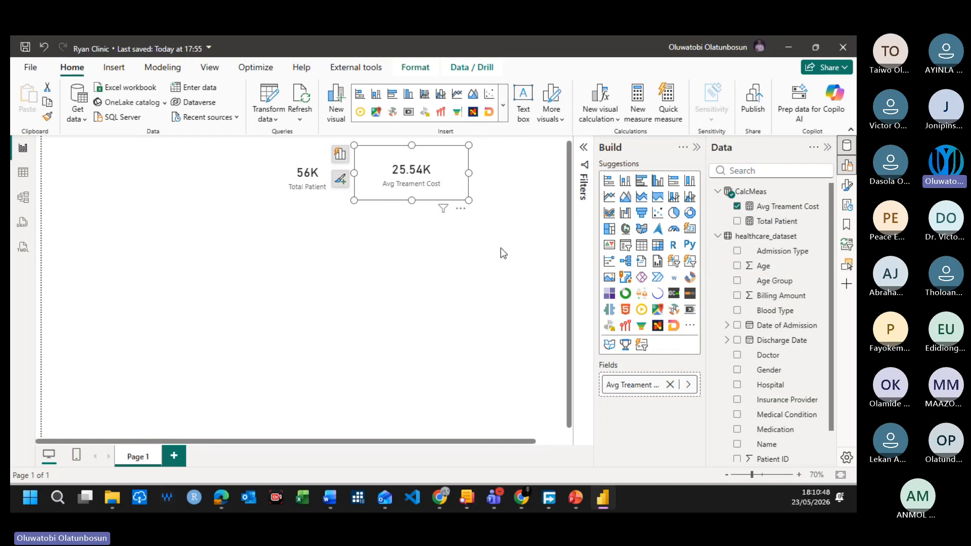
{"action": "left_click", "coordinate": [399, 287]}
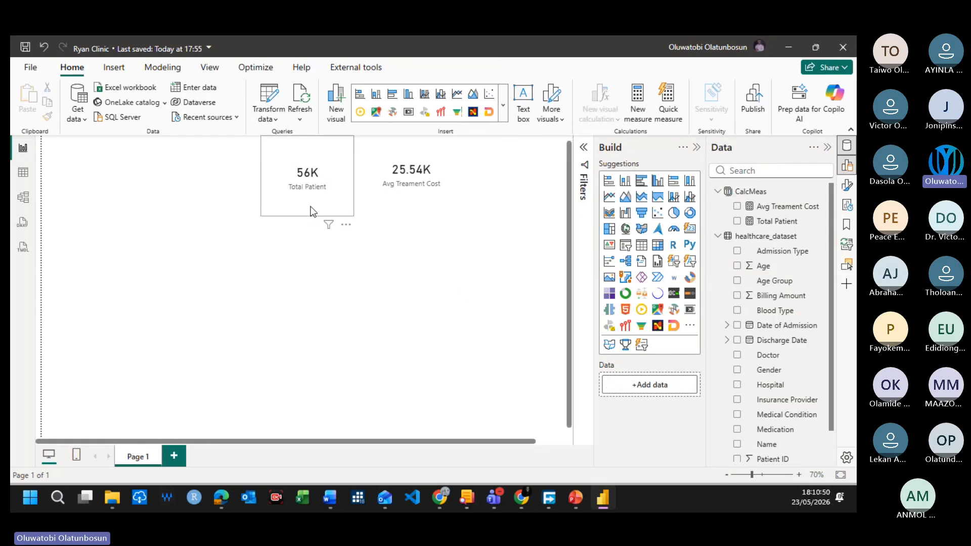
{"action": "left_click", "coordinate": [310, 206]}
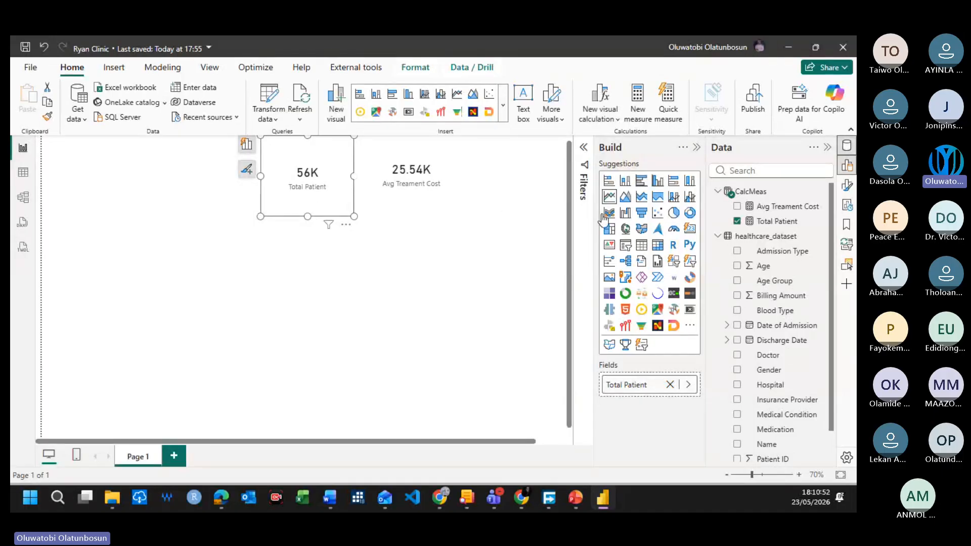
{"action": "left_click", "coordinate": [315, 271]}
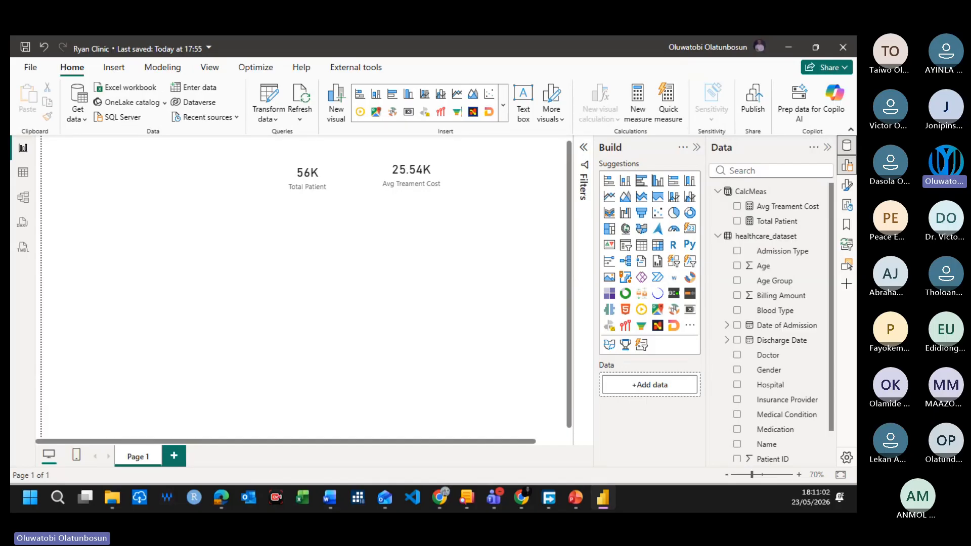
Step: Create a new measure in the CalcMeas table and name it Total Treatment Cost
{"action": "right_click", "coordinate": [758, 192]}
{"action": "left_click", "coordinate": [726, 215]}
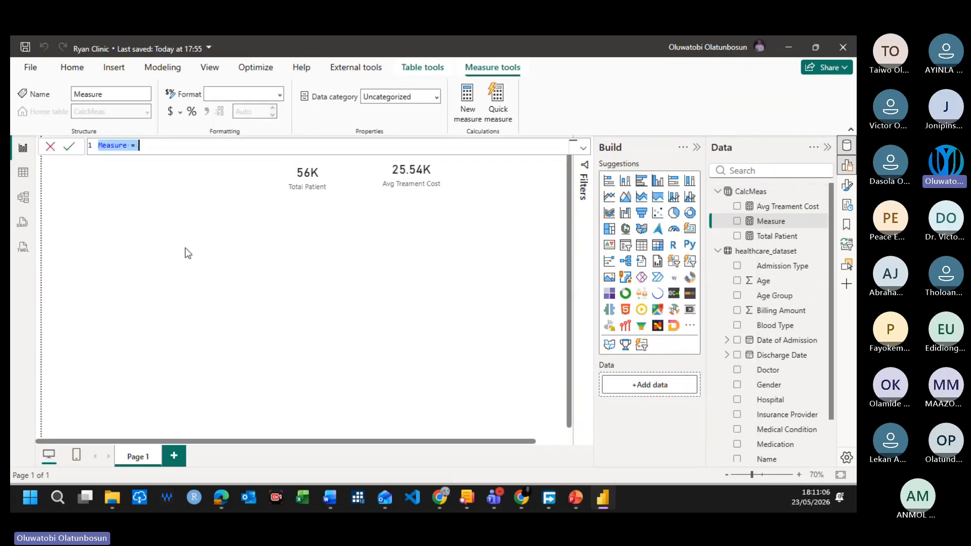
{"action": "type", "text": "Total"}
{"action": "key", "text": "BackSpace"}
{"action": "type", "text": "l "}
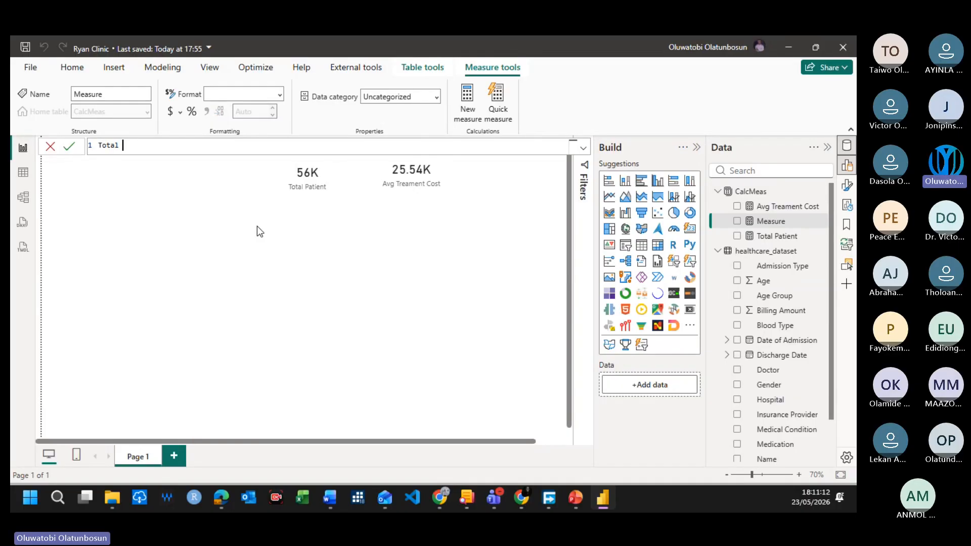
{"action": "type", "text": "Treatment Cost = SUM("}
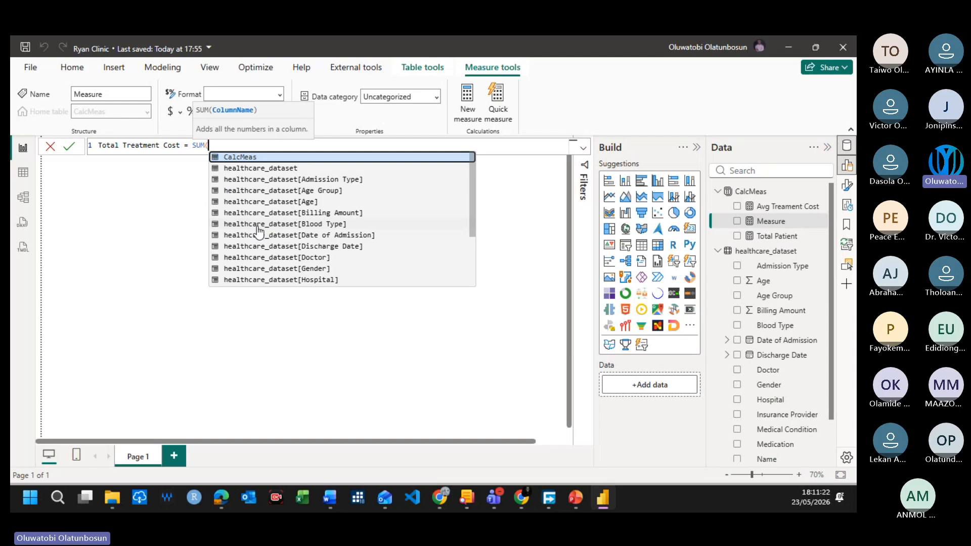
{"action": "type", "text": "healthcare_dataset[Billing Amount]"}
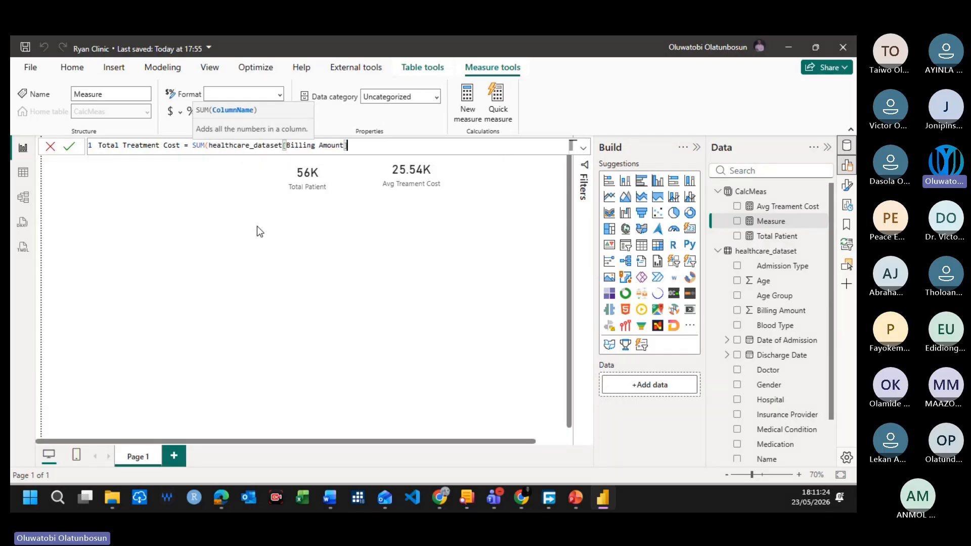
{"action": "type", "text": ")"}
Step: Define the Total Treatment Cost measure as SUM(healthcare_dataset[Billing Amount]) and commit the formula
{"action": "key", "text": "Return"}
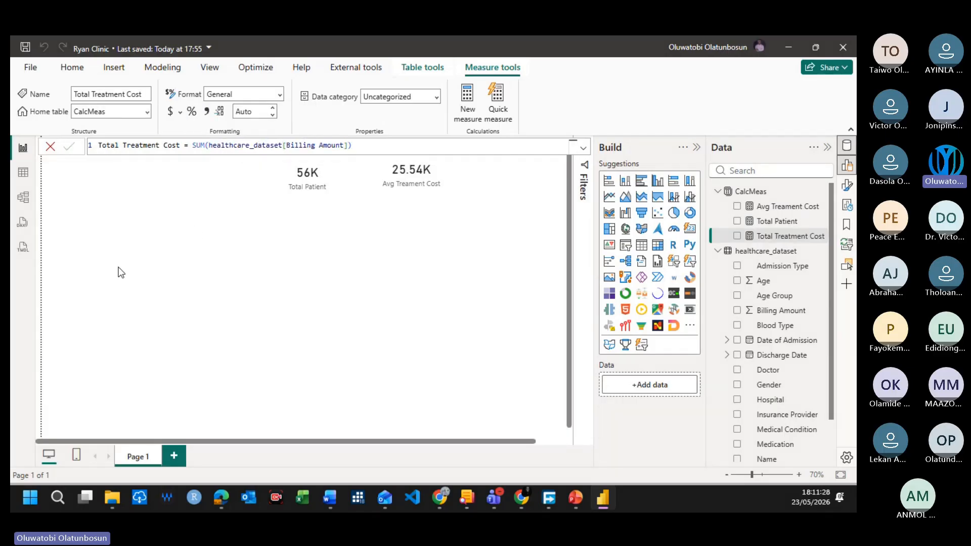
{"action": "left_click", "coordinate": [127, 268]}
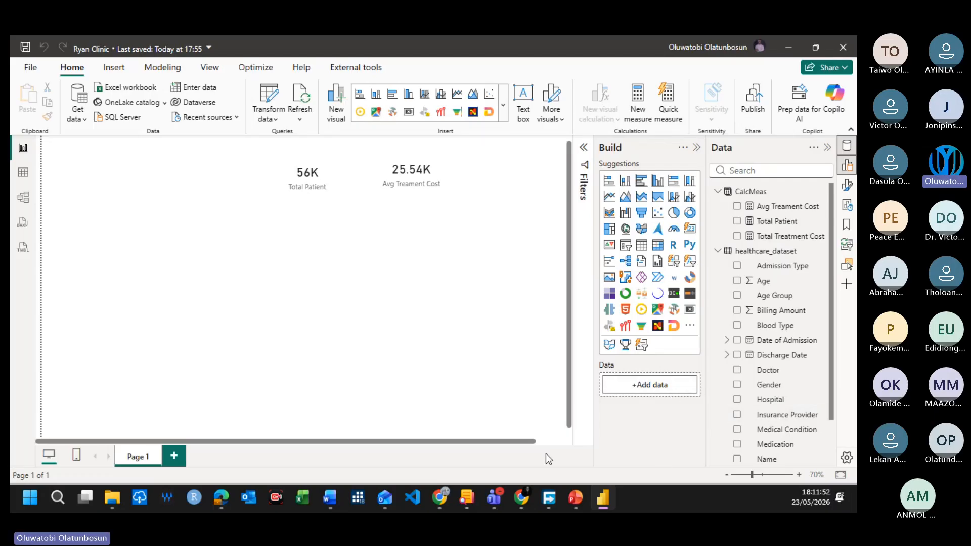
Step: Create a new calculated column in healthcare_dataset and name it Duration of Stay
{"action": "left_click", "coordinate": [752, 253]}
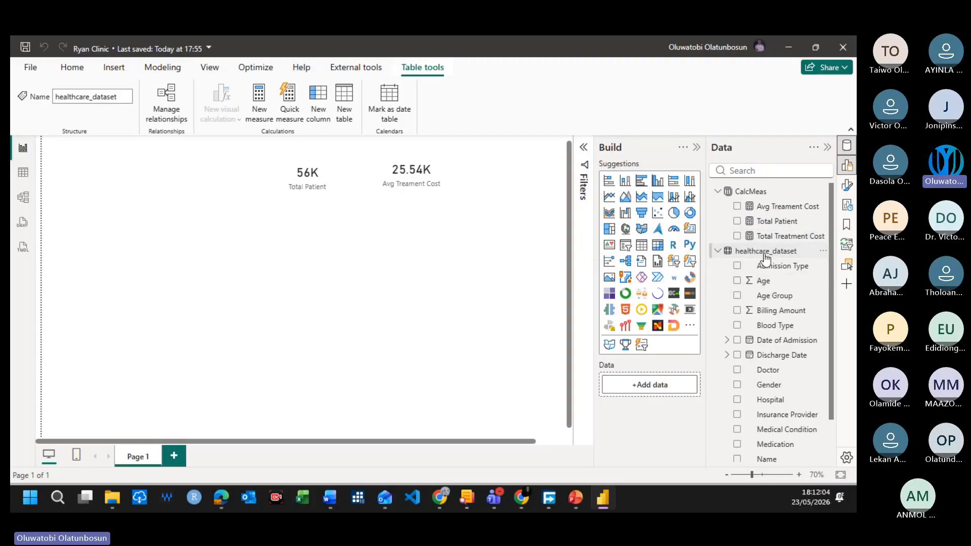
{"action": "right_click", "coordinate": [765, 253]}
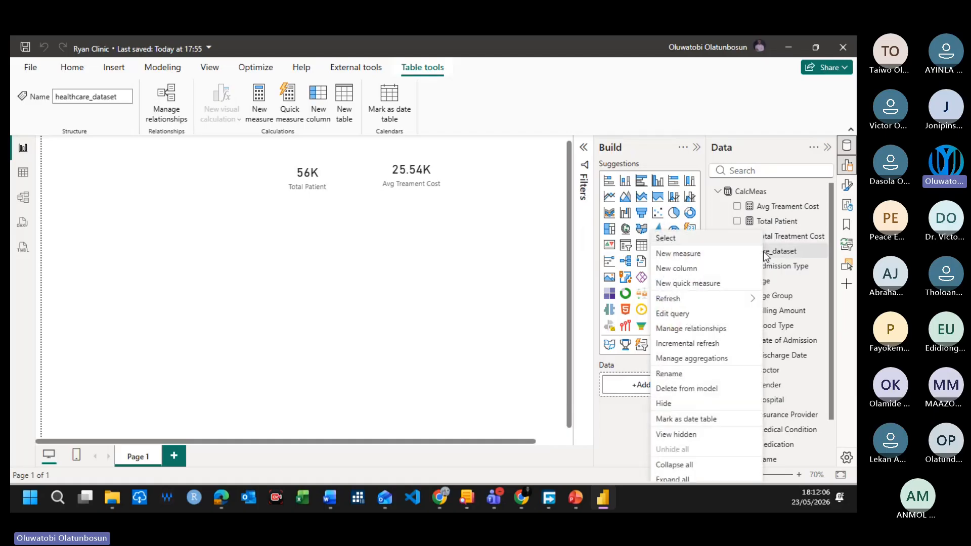
{"action": "left_click", "coordinate": [682, 268]}
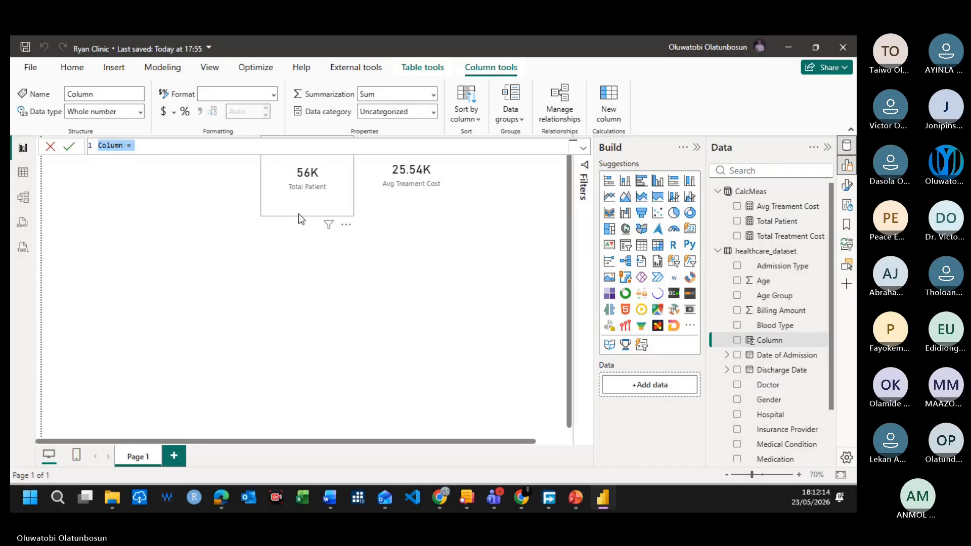
{"action": "key", "text": "BackSpace"}
{"action": "type", "text": "Duratio"}
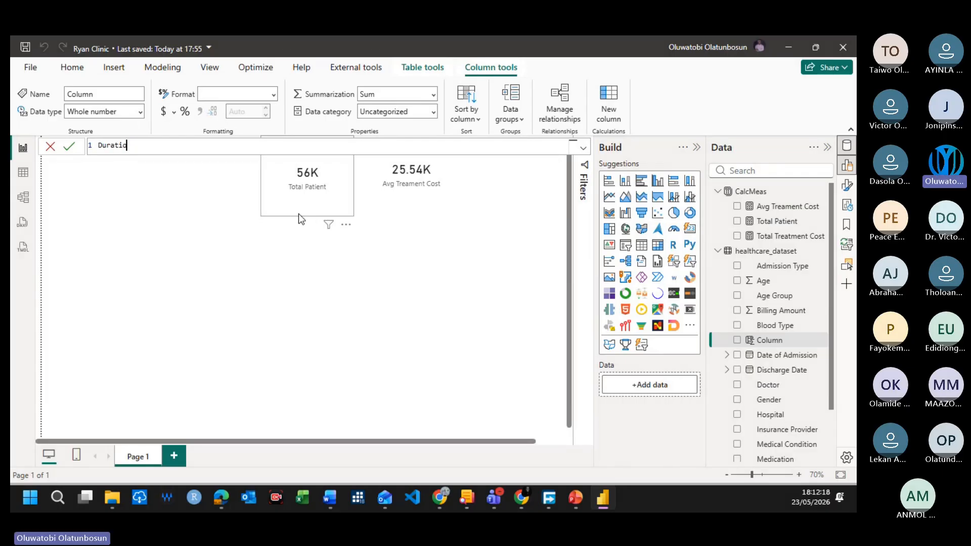
{"action": "type", "text": "n of Stay =Di"}
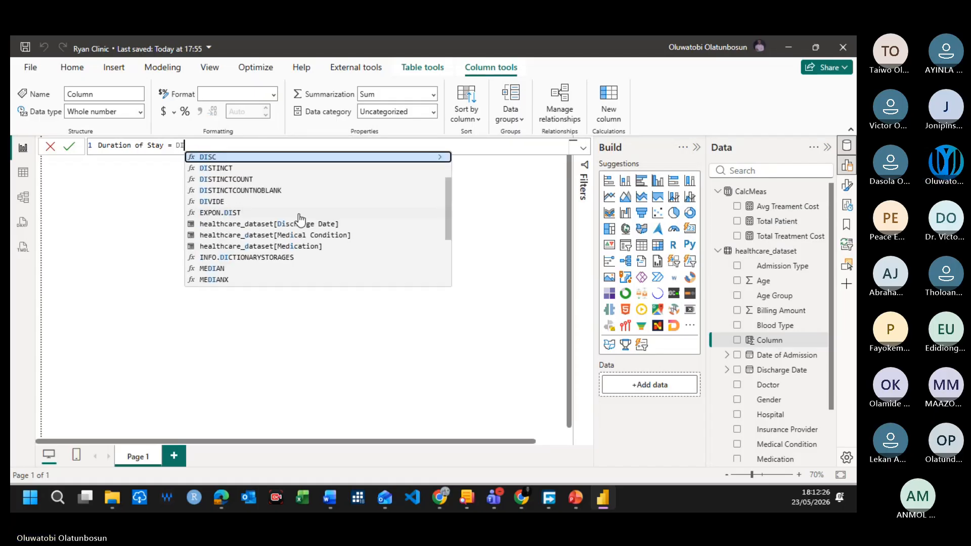
Step: Define Duration of Stay as healthcare_dataset[Discharge Date] - healthcare_dataset[Date of Admission] and commit the formula
{"action": "key", "text": "BackSpace"}
{"action": "key", "text": "BackSpace"}
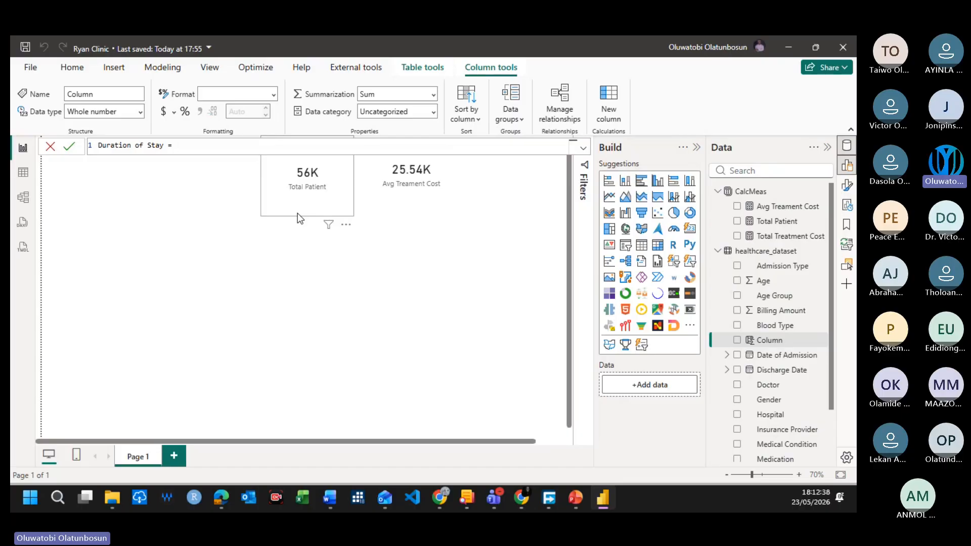
{"action": "type", "text": "Dischar"}
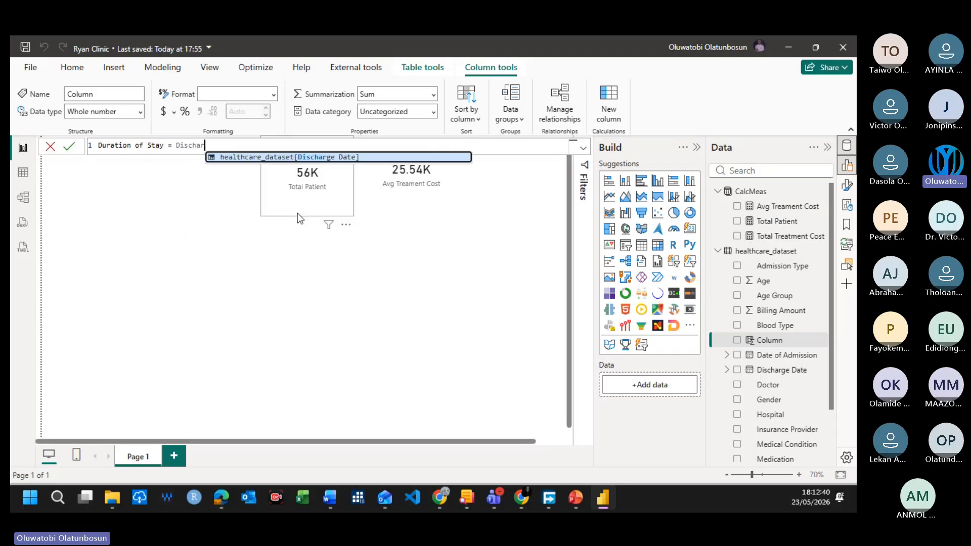
{"action": "key", "text": "Tab"}
{"action": "type", "text": "-"}
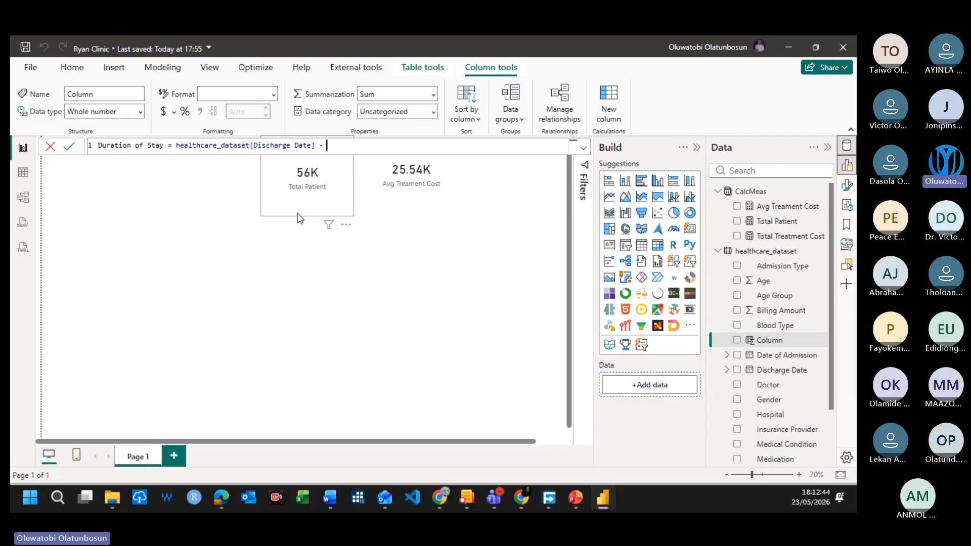
{"action": "type", "text": " Date"}
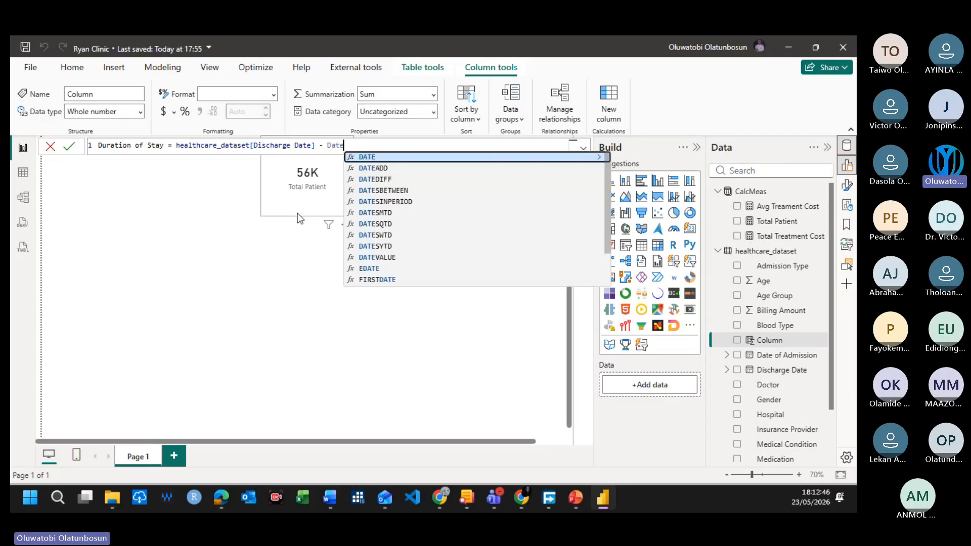
{"action": "type", "text": " of"}
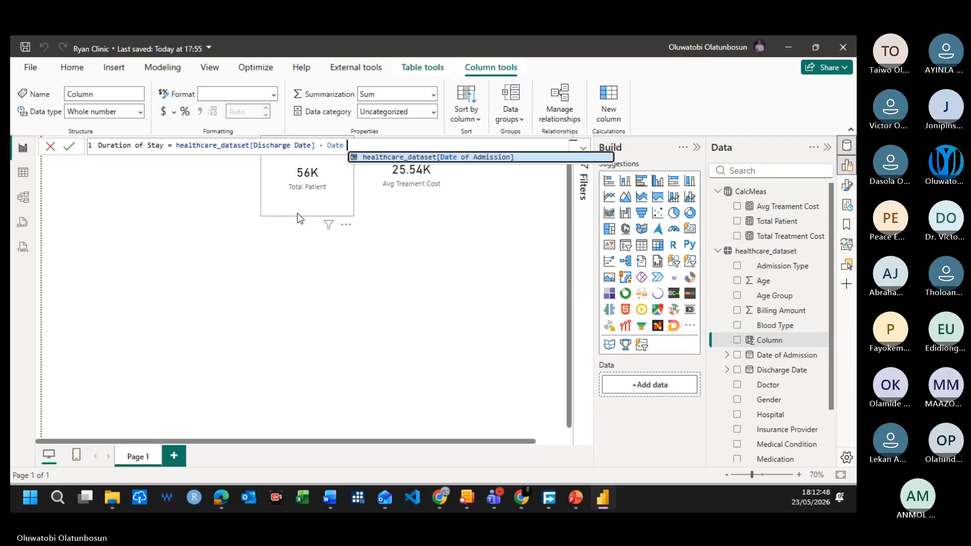
{"action": "key", "text": "Tab"}
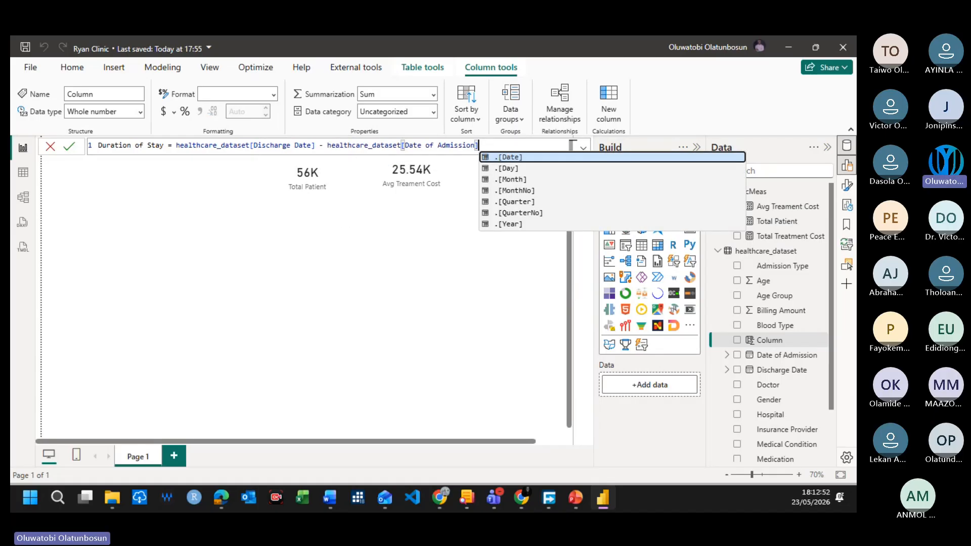
{"action": "left_click", "coordinate": [69, 147]}
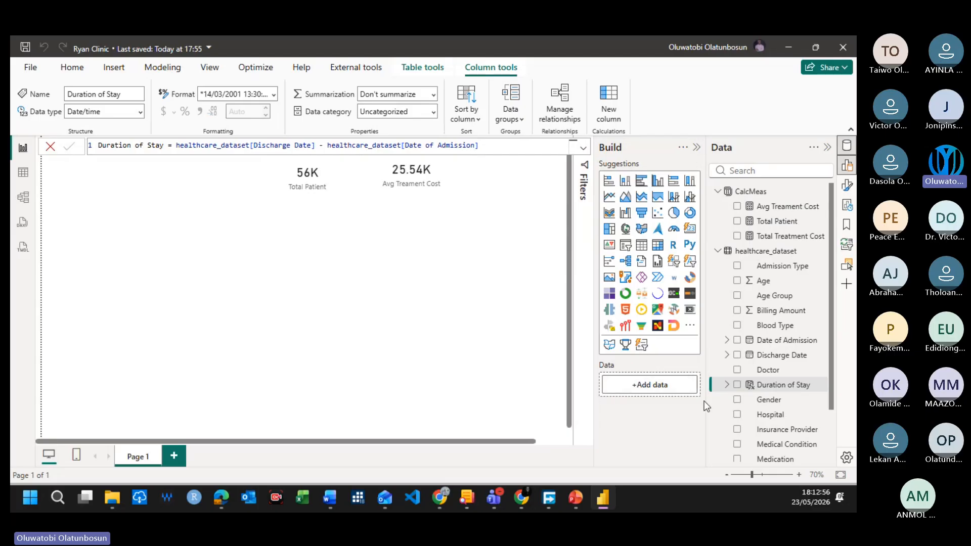
{"action": "left_click", "coordinate": [434, 306]}
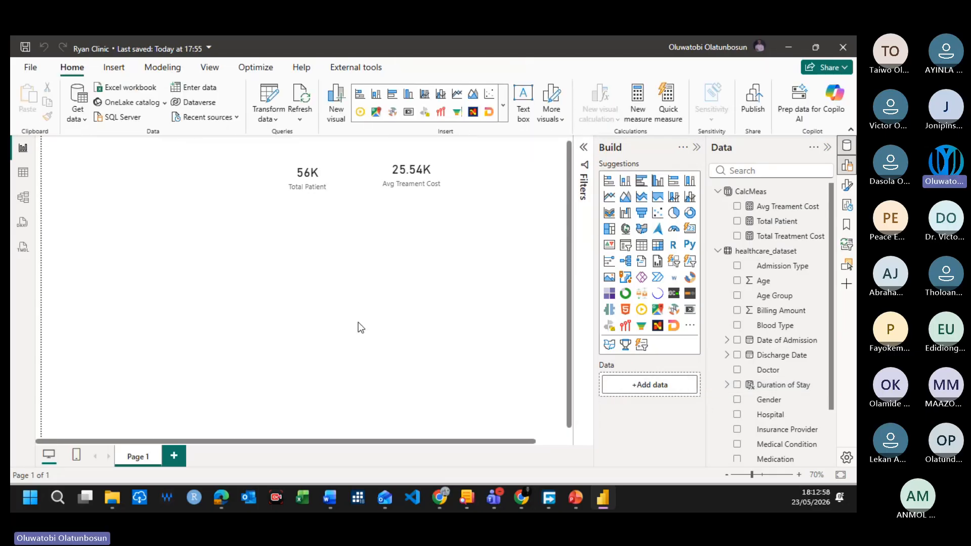
Step: Examine the values of the Duration of Stay column in the healthcare_dataset table view
{"action": "left_click", "coordinate": [23, 174]}
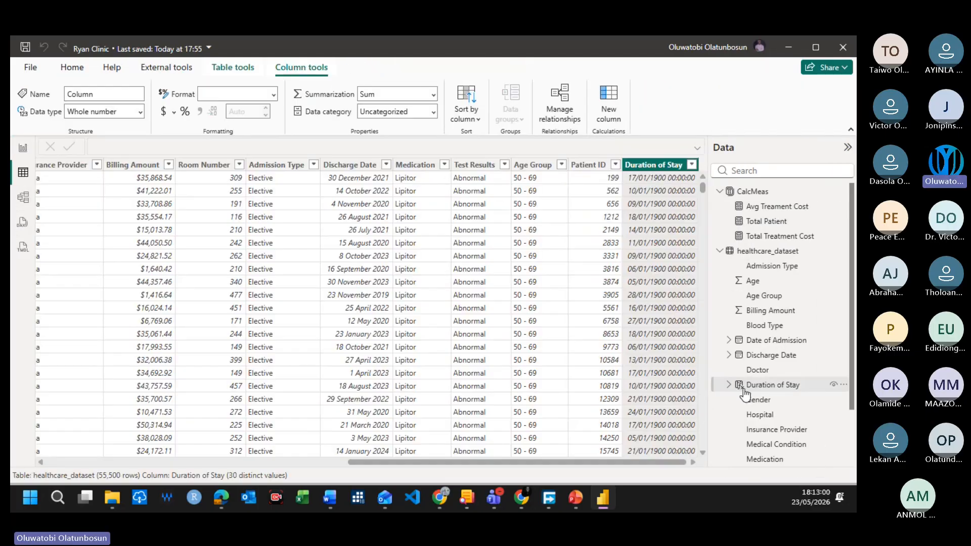
{"action": "left_click", "coordinate": [23, 147]}
{"action": "left_click", "coordinate": [776, 386]}
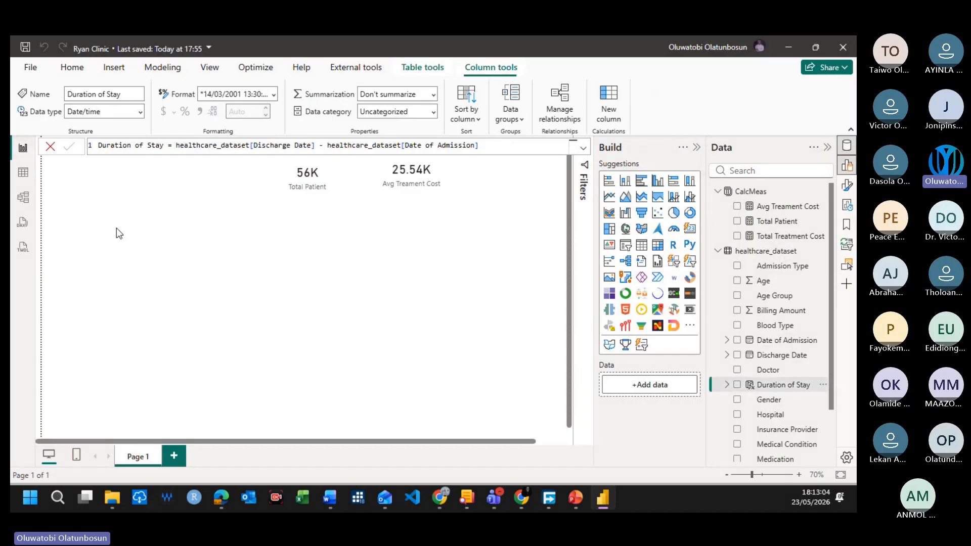
{"action": "left_click", "coordinate": [23, 173]}
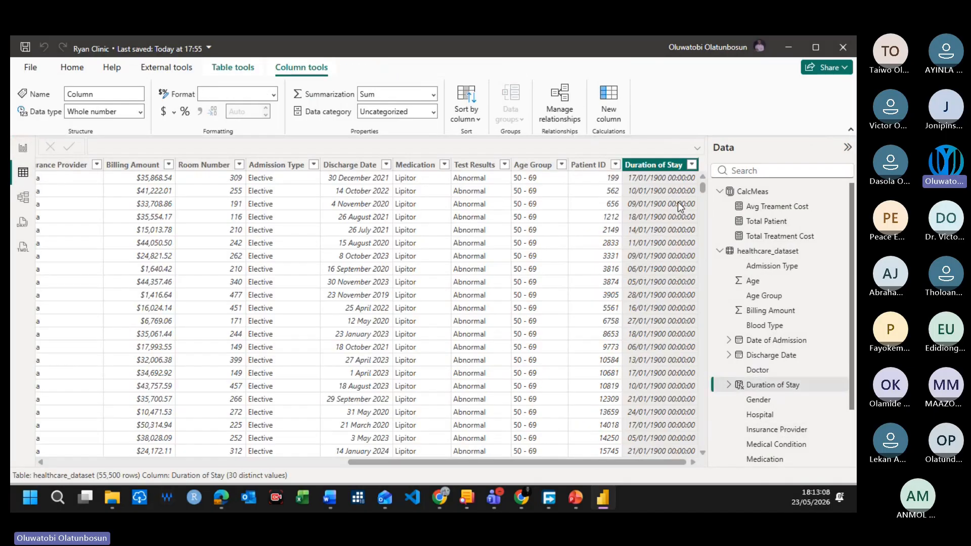
{"action": "scroll", "coordinate": [675, 215], "scroll_direction": "down", "scroll_amount": 2}
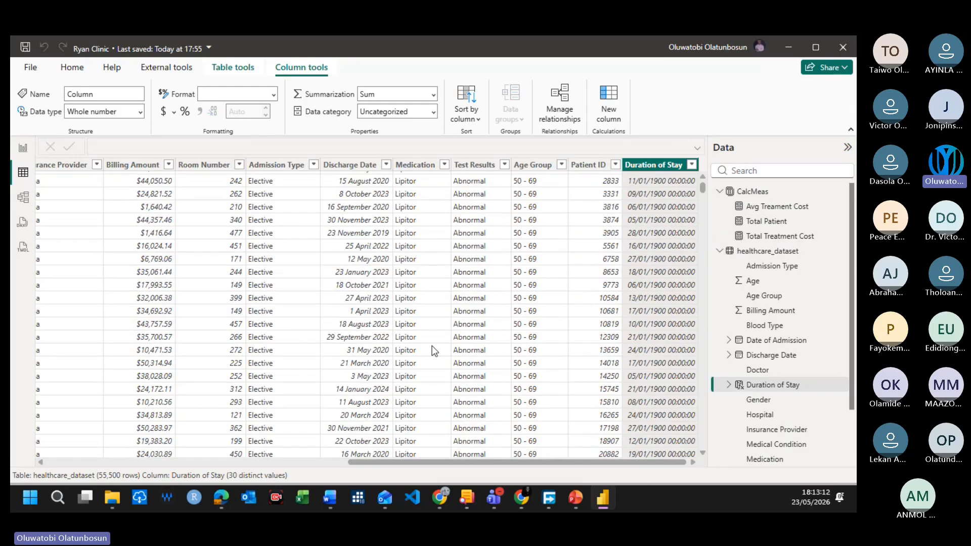
Step: Delete the Duration of Stay column from healthcare_dataset and confirm the deletion
{"action": "right_click", "coordinate": [651, 163]}
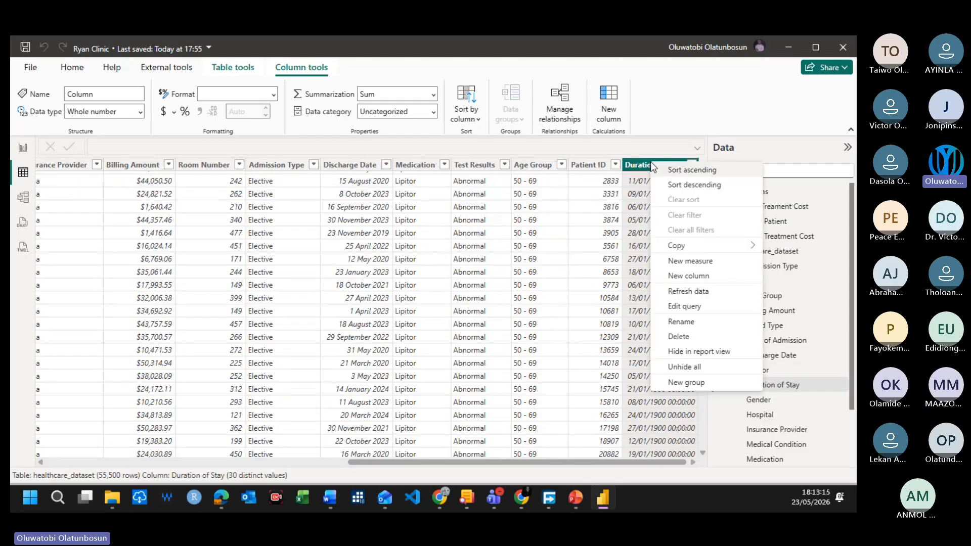
{"action": "left_click", "coordinate": [686, 337]}
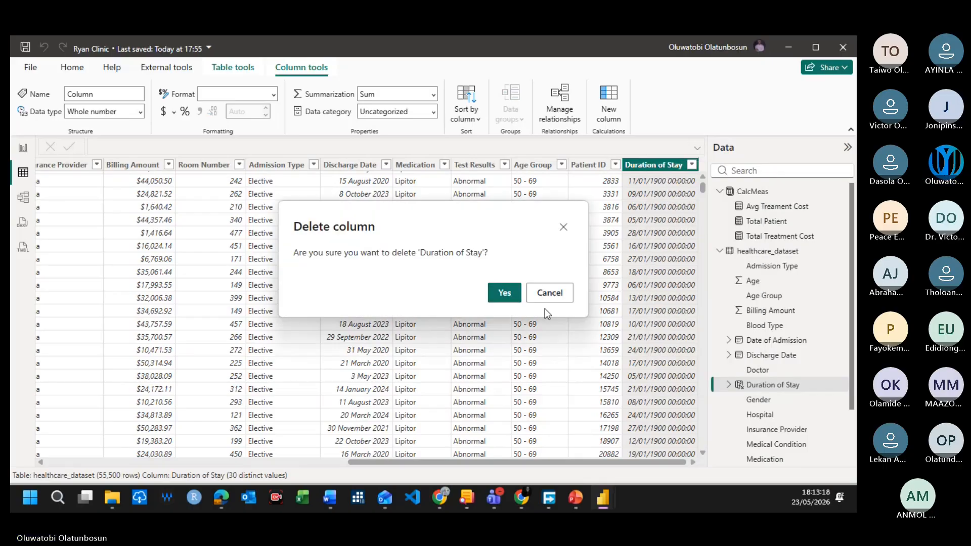
{"action": "left_click", "coordinate": [504, 293]}
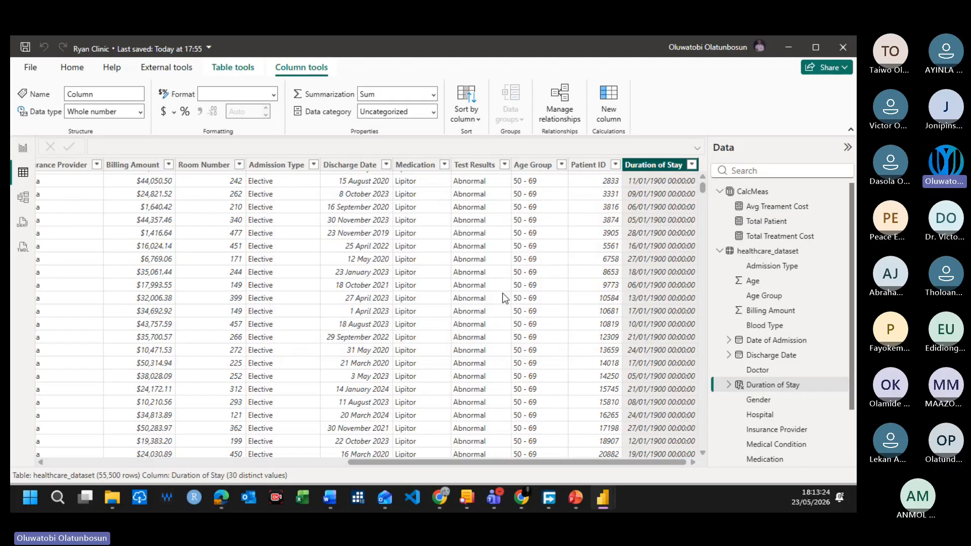
Step: Open healthcare_dataset in the Power Query Editor and bring up the commands for adding columns
{"action": "left_click", "coordinate": [72, 67]}
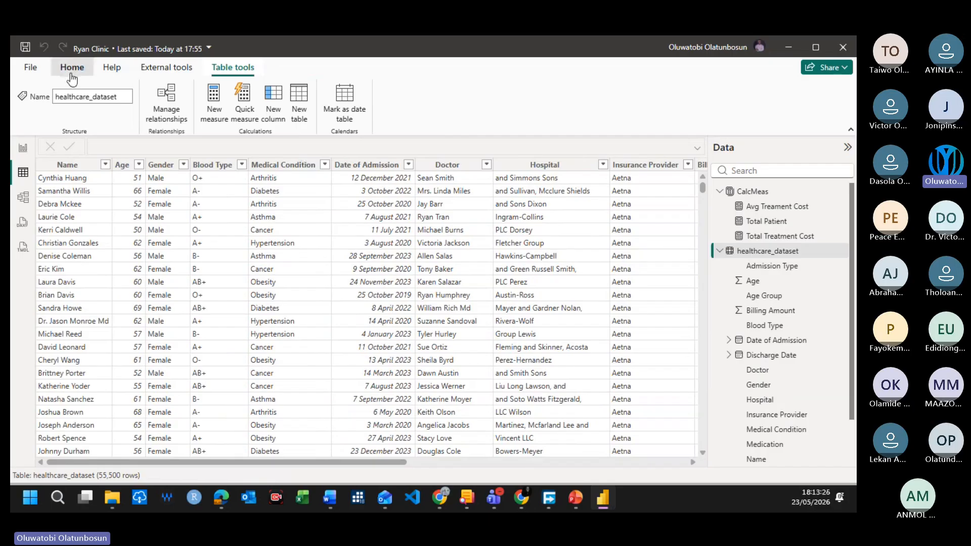
{"action": "left_click", "coordinate": [326, 99]}
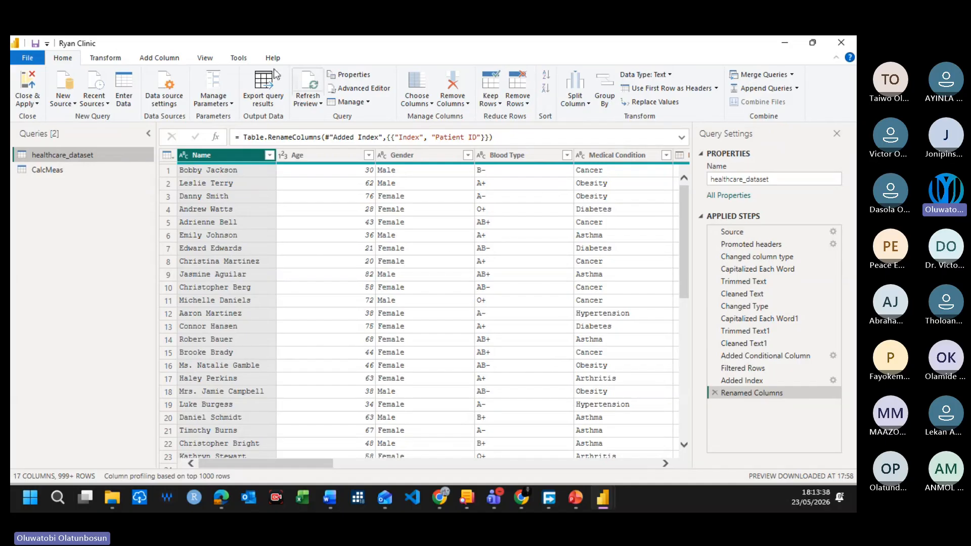
{"action": "left_click", "coordinate": [158, 58]}
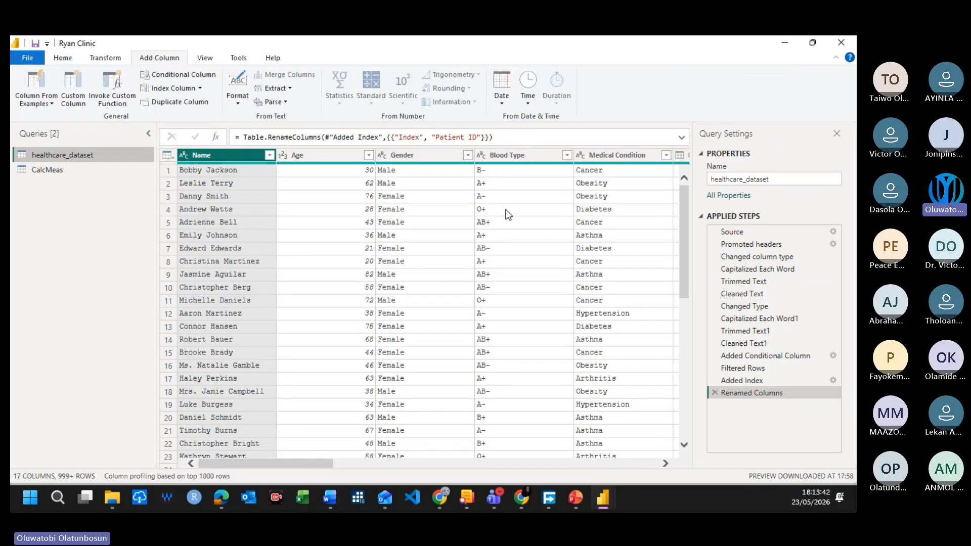
{"action": "left_click_drag", "start_coordinate": [299, 463], "coordinate": [536, 459]}
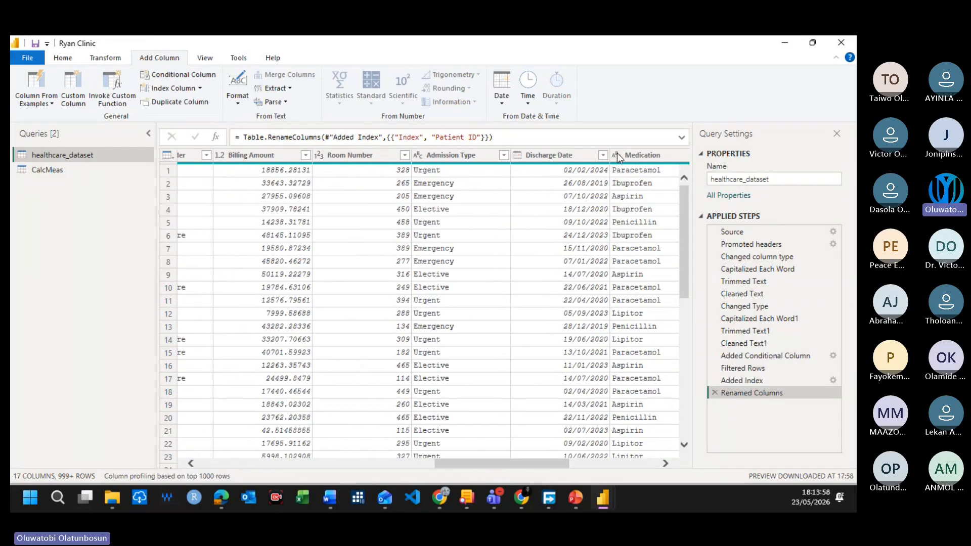
{"action": "left_click", "coordinate": [565, 156]}
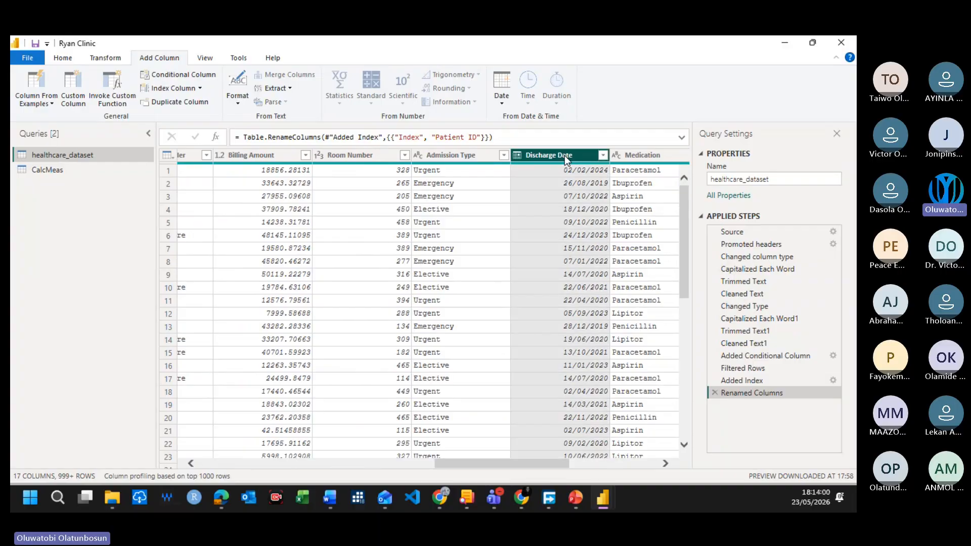
{"action": "left_click", "coordinate": [553, 224]}
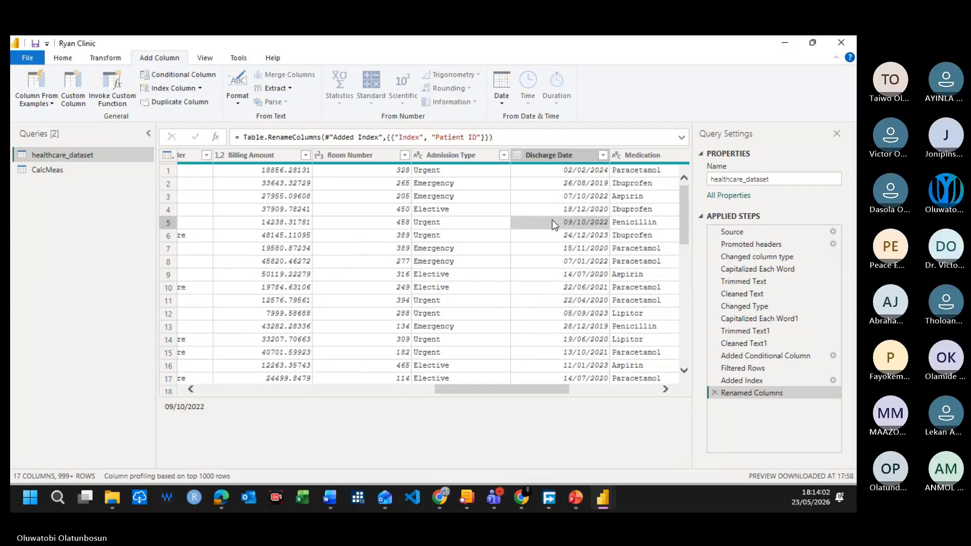
{"action": "left_click", "coordinate": [560, 154]}
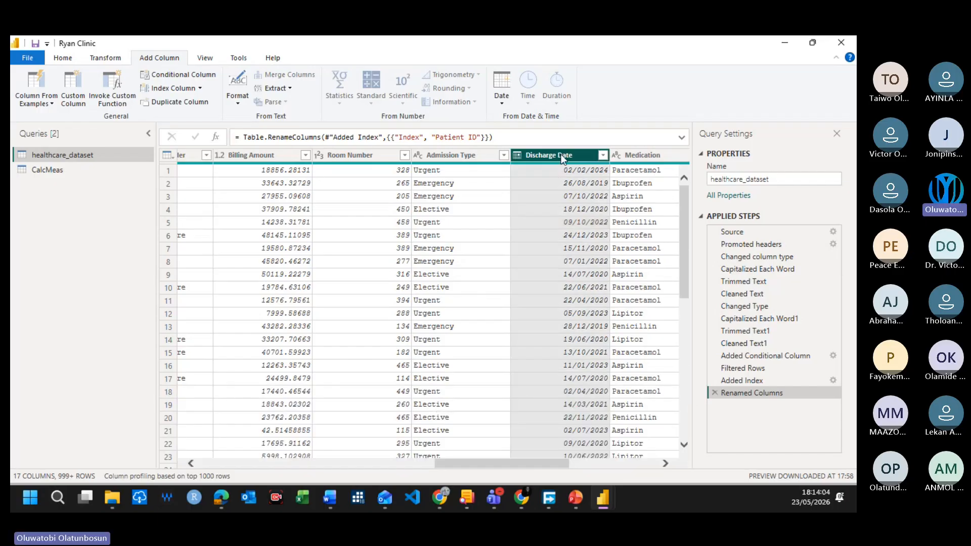
{"action": "left_click", "coordinate": [561, 155]}
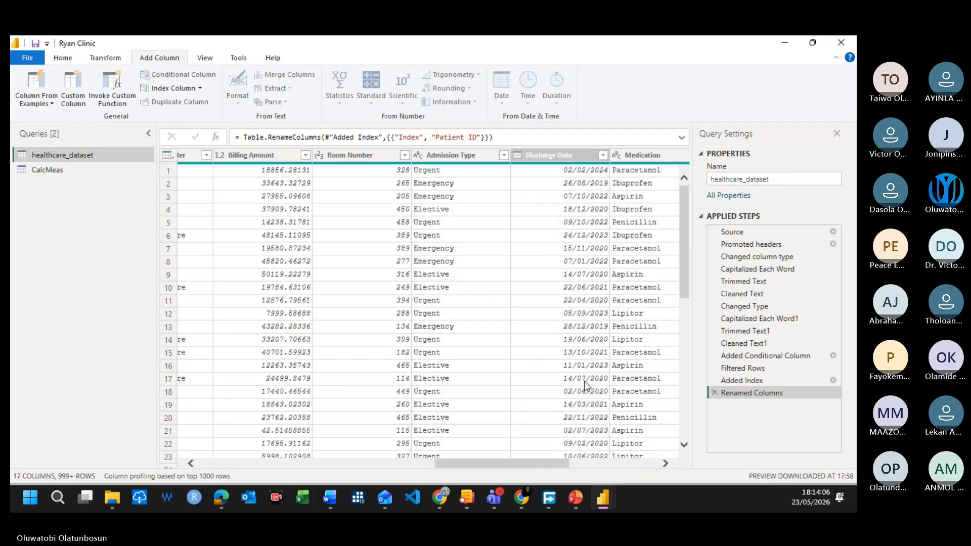
{"action": "left_click", "coordinate": [566, 378]}
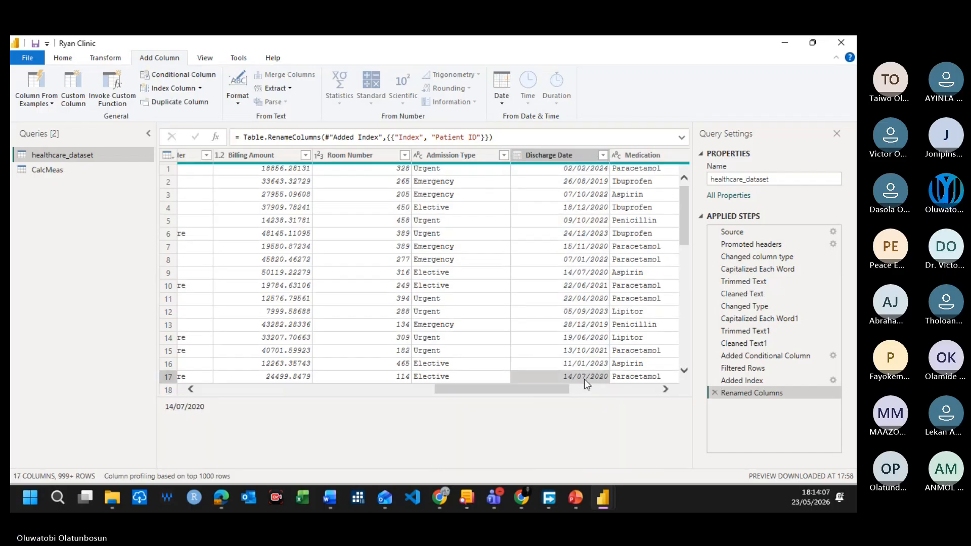
{"action": "left_click", "coordinate": [555, 153]}
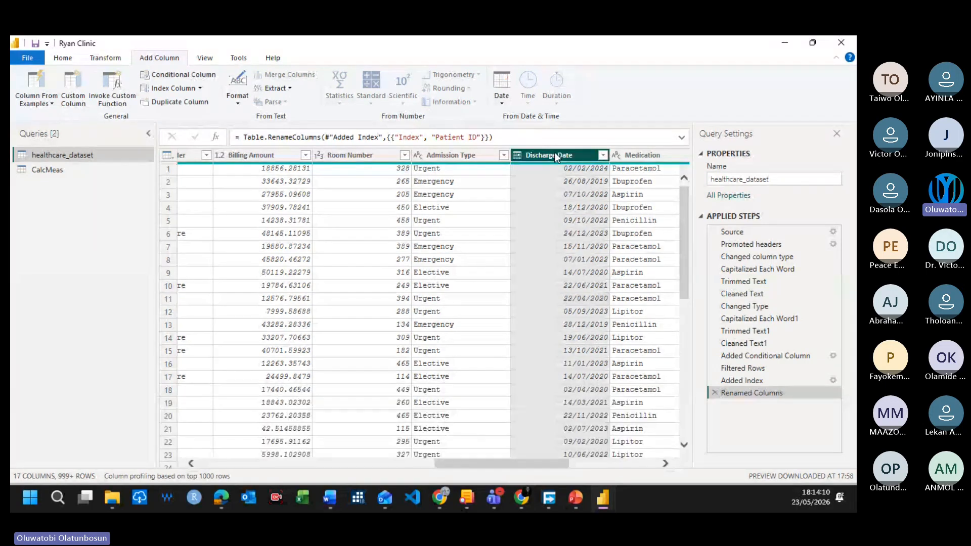
{"action": "left_click", "coordinate": [555, 153]}
{"action": "left_click_drag", "start_coordinate": [480, 463], "coordinate": [320, 484]}
{"action": "left_click", "coordinate": [437, 156]}
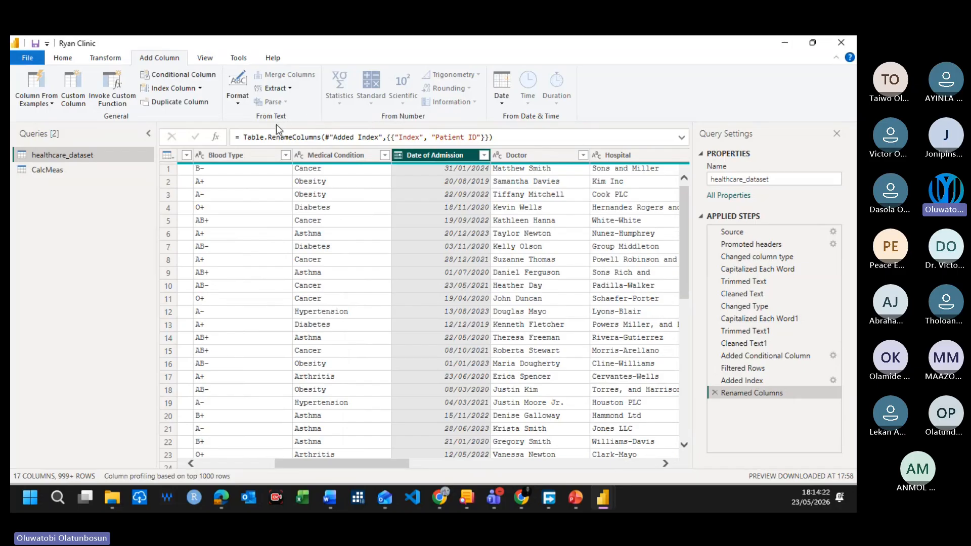
{"action": "left_click", "coordinate": [502, 104]}
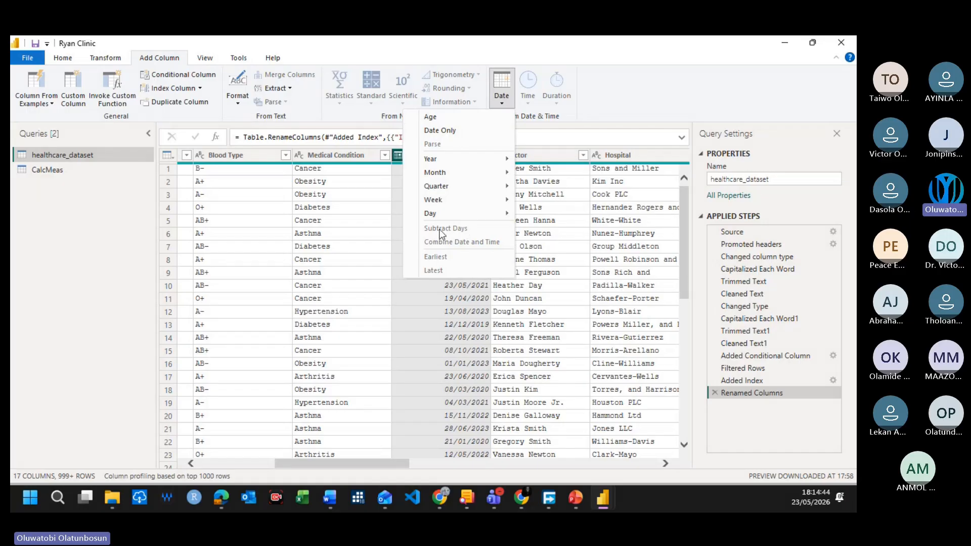
{"action": "left_click", "coordinate": [619, 238]}
{"action": "left_click", "coordinate": [521, 238]}
Step: Select Discharge Date, add Date of Admission to the selection, and add a new column that subtracts the two dates in days
{"action": "left_click_drag", "start_coordinate": [376, 389], "coordinate": [659, 382]}
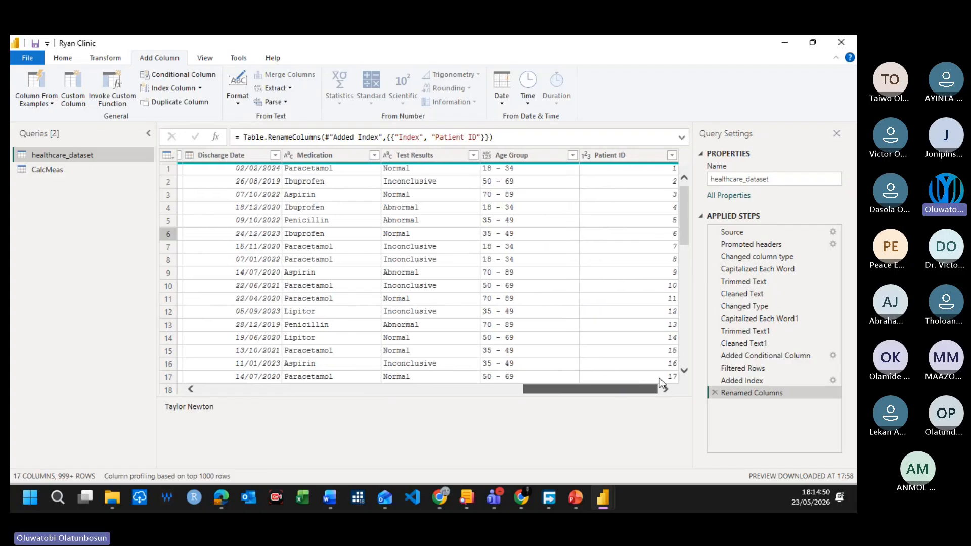
{"action": "left_click", "coordinate": [240, 155]}
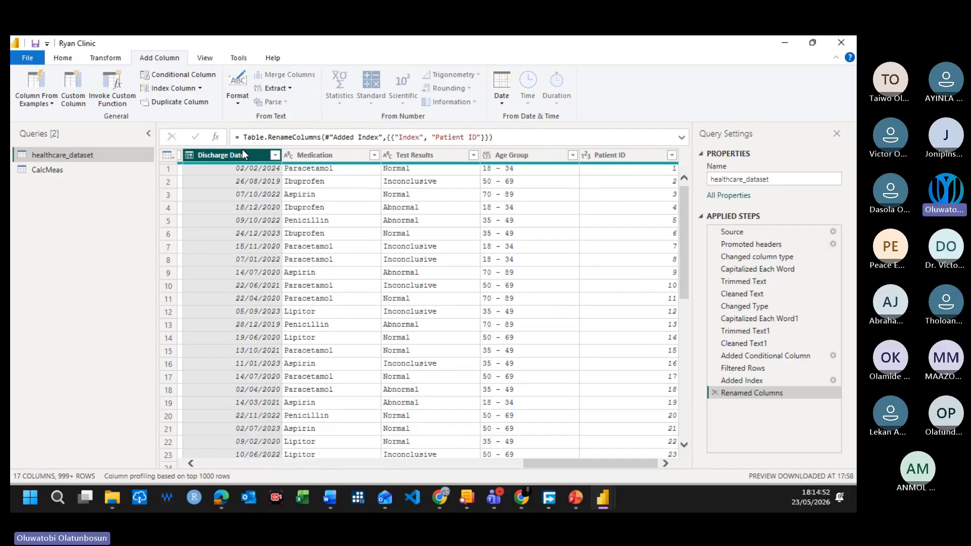
{"action": "left_click_drag", "start_coordinate": [566, 463], "coordinate": [329, 462]}
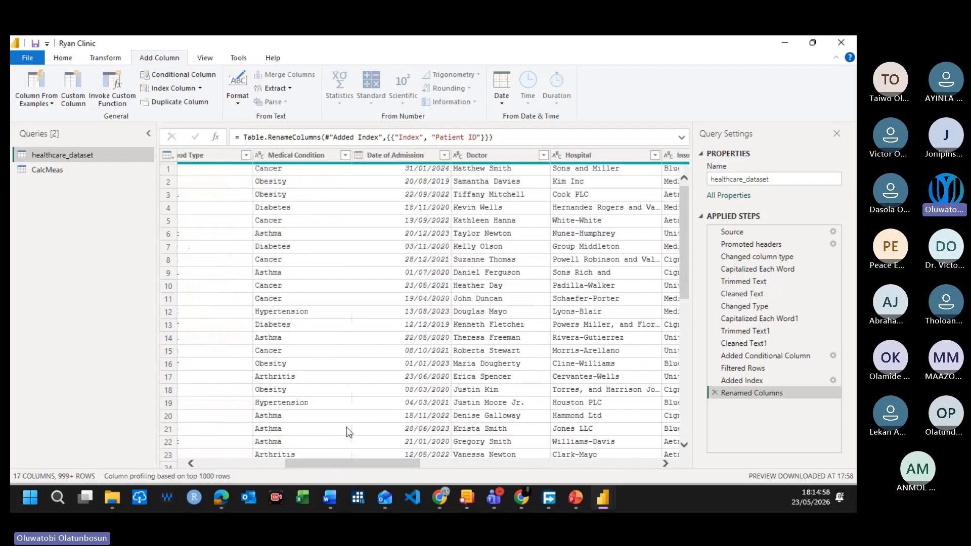
{"action": "left_click", "coordinate": [405, 157]}
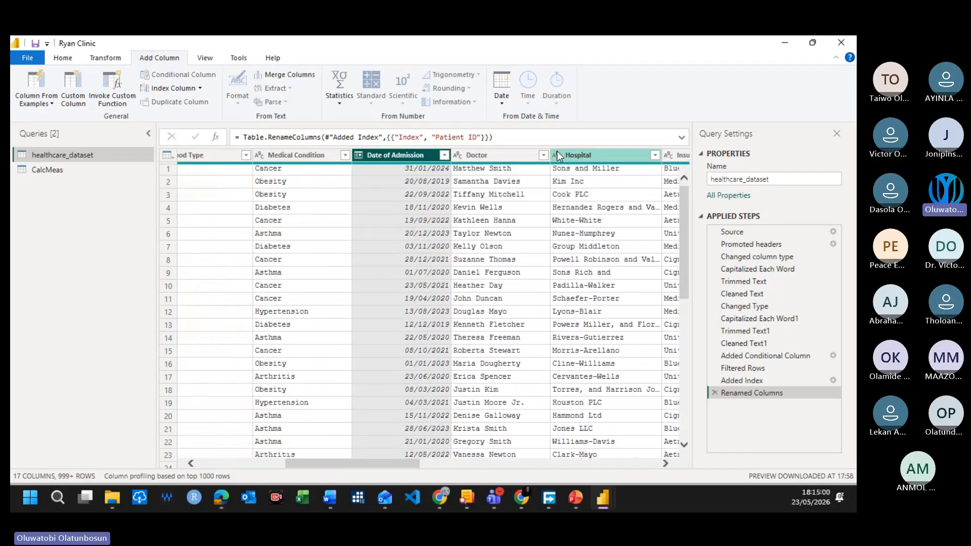
{"action": "left_click", "coordinate": [501, 103]}
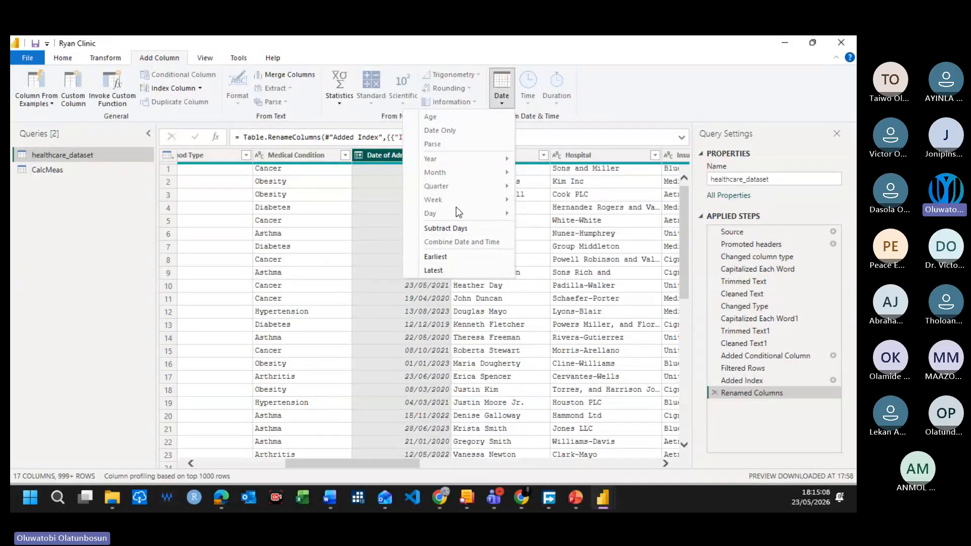
{"action": "left_click", "coordinate": [457, 228]}
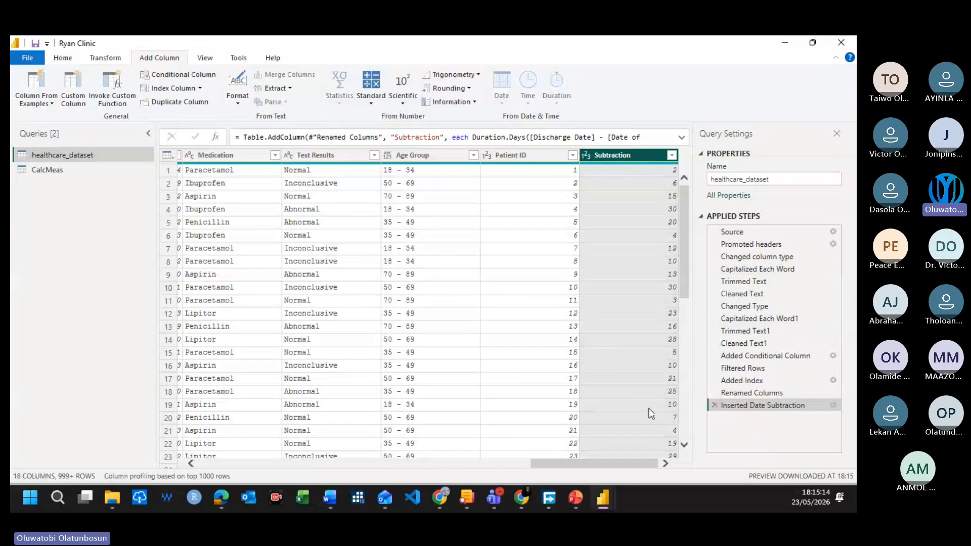
Step: Rename the new Subtraction column as Duration of Stay
{"action": "double_click", "coordinate": [620, 156]}
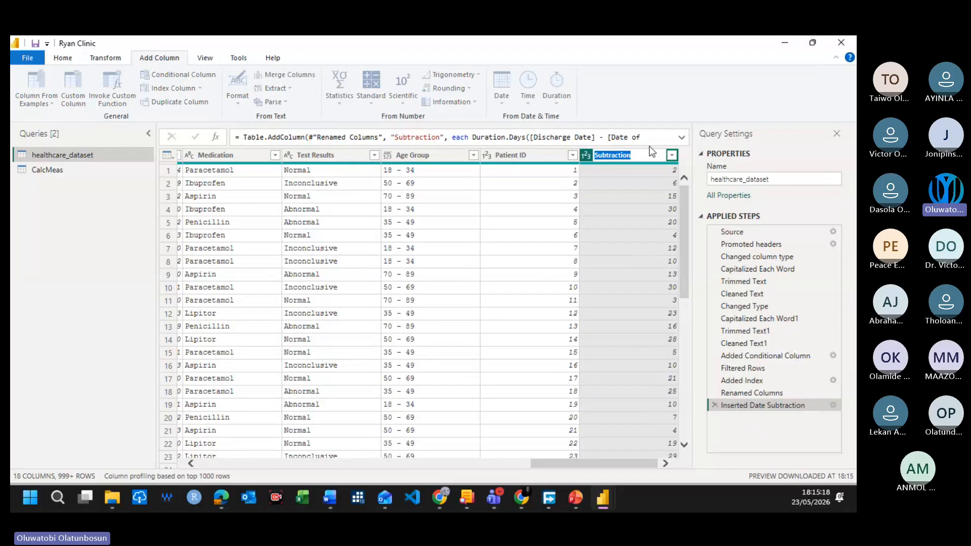
{"action": "type", "text": "Duration of Stay"}
{"action": "key", "text": "Return"}
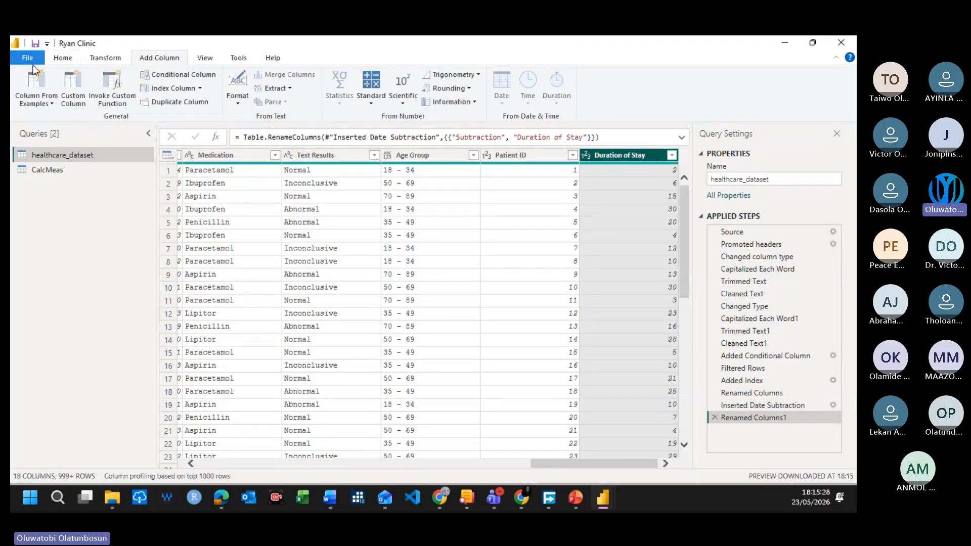
Step: Close the Power Query Editor with the changes applied and check the Duration of Stay column in the healthcare_dataset table
{"action": "left_click", "coordinate": [63, 59]}
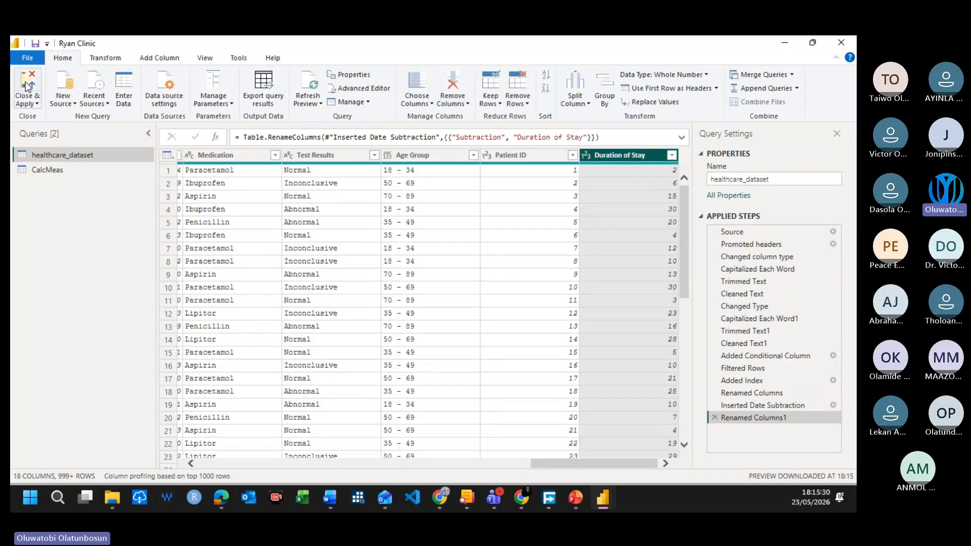
{"action": "left_click", "coordinate": [26, 86]}
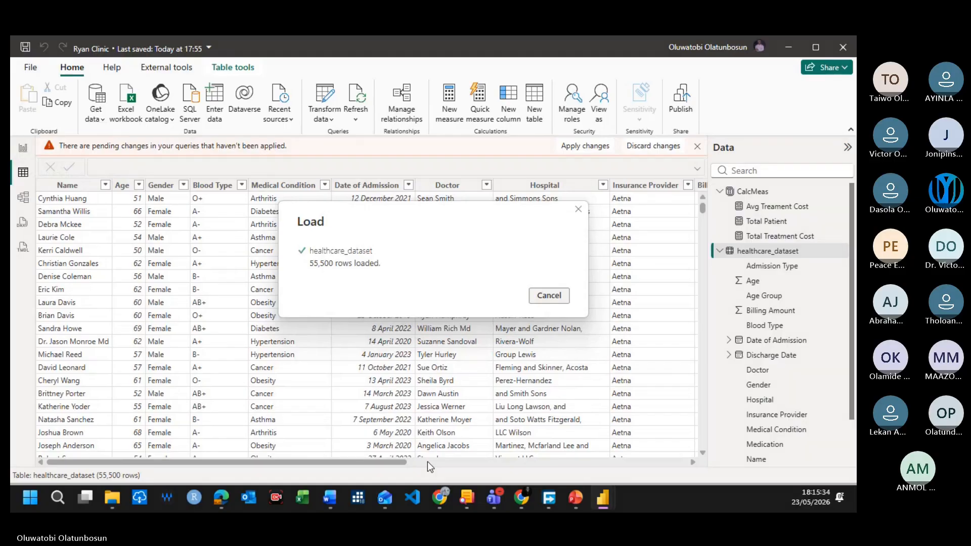
{"action": "left_click_drag", "start_coordinate": [366, 467], "coordinate": [768, 449]}
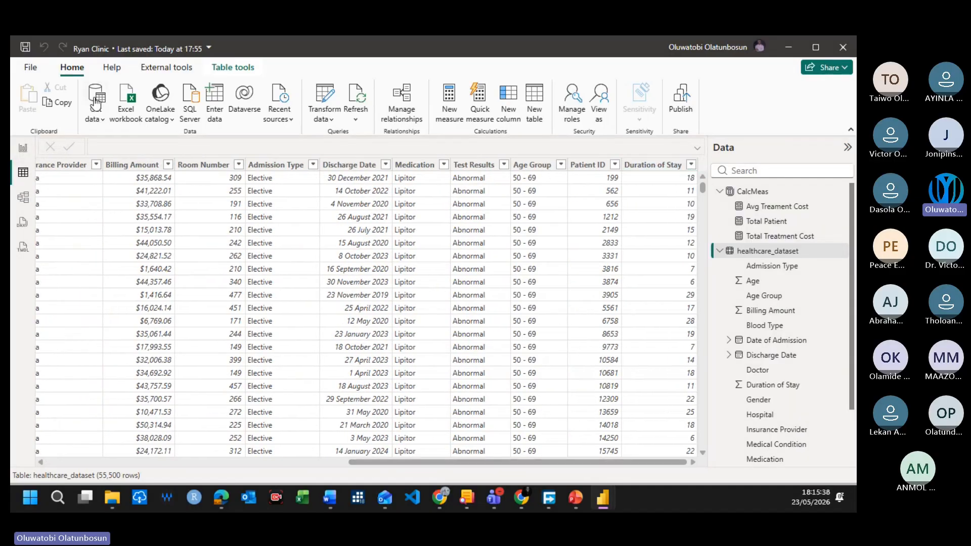
Step: In the report view, create the CalcMeas measure Avg Stay = AVERAGE(healthcare_dataset[Duration of Stay]) and commit it
{"action": "left_click", "coordinate": [23, 148]}
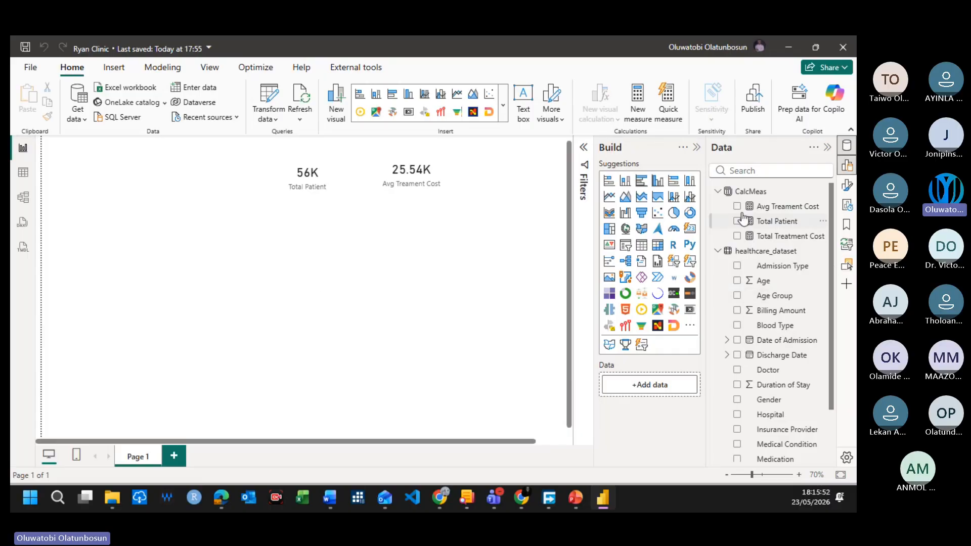
{"action": "right_click", "coordinate": [754, 195]}
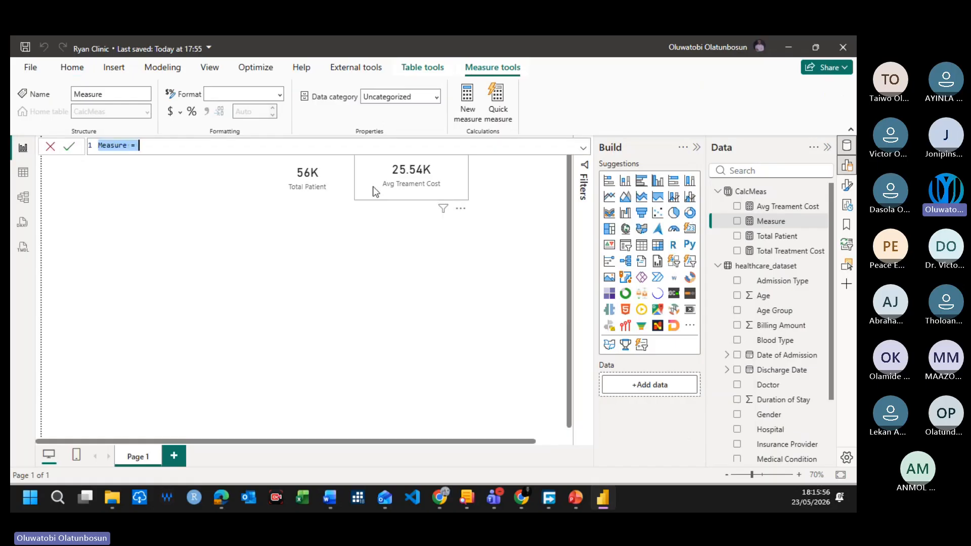
{"action": "type", "text": "Avg"}
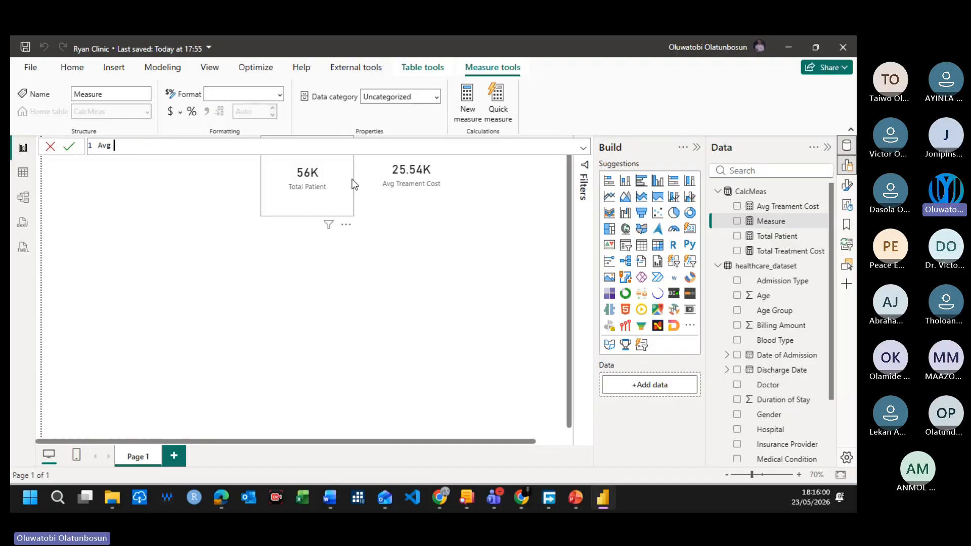
{"action": "type", "text": " Stay = "}
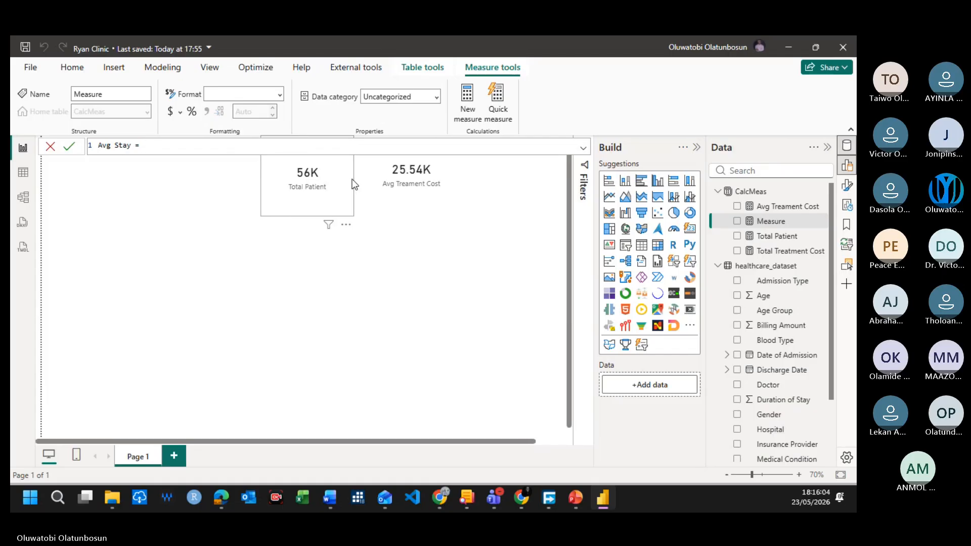
{"action": "type", "text": "AVERAGE("}
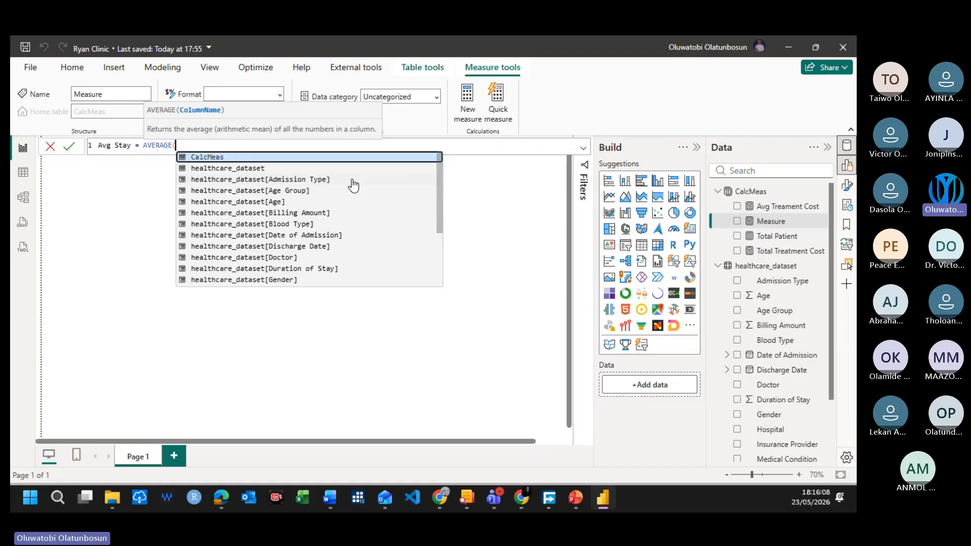
{"action": "type", "text": "Duration"}
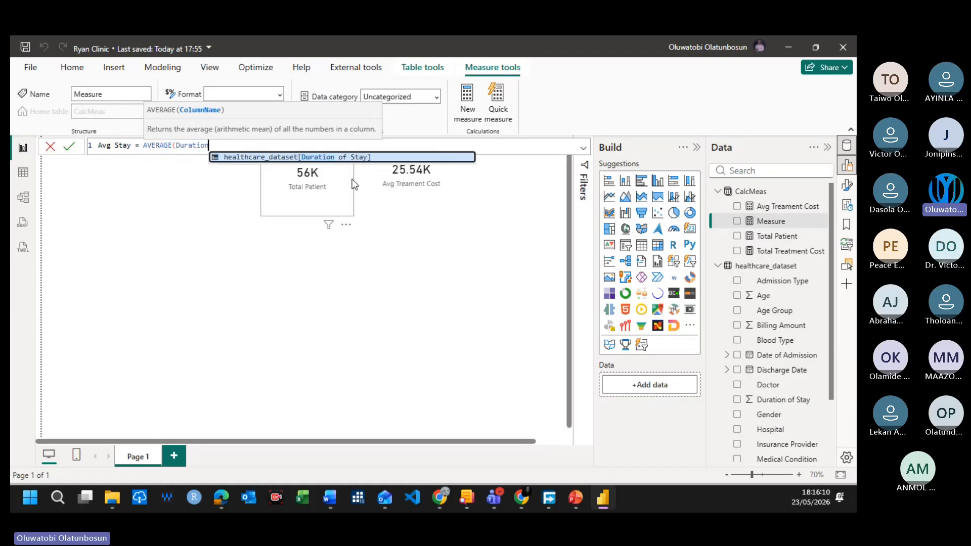
{"action": "key", "text": "Tab"}
{"action": "type", "text": ")"}
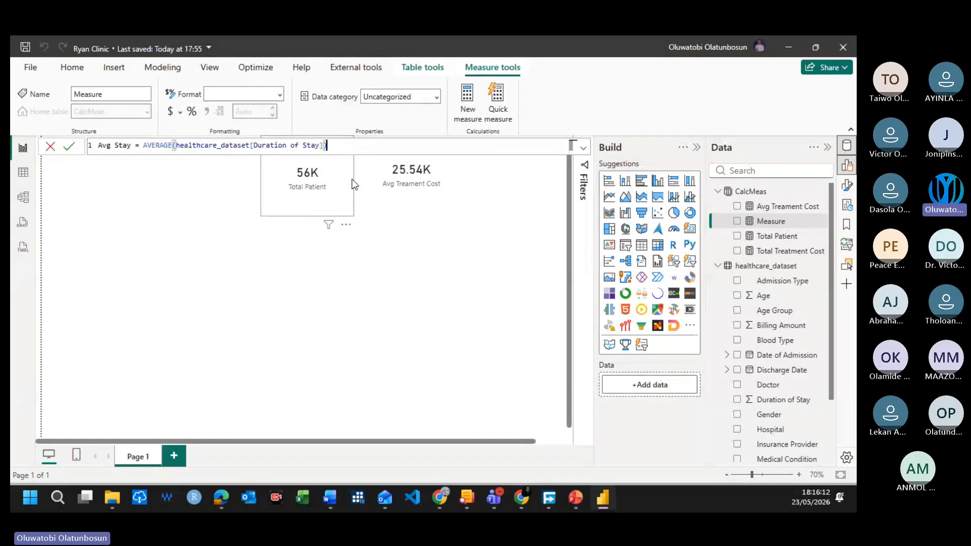
{"action": "left_click", "coordinate": [355, 184]}
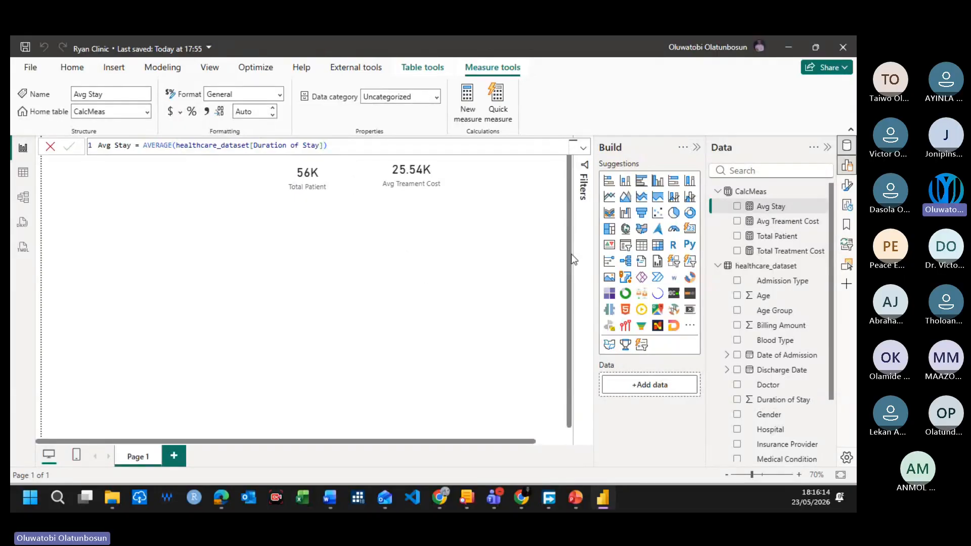
{"action": "left_click", "coordinate": [416, 286]}
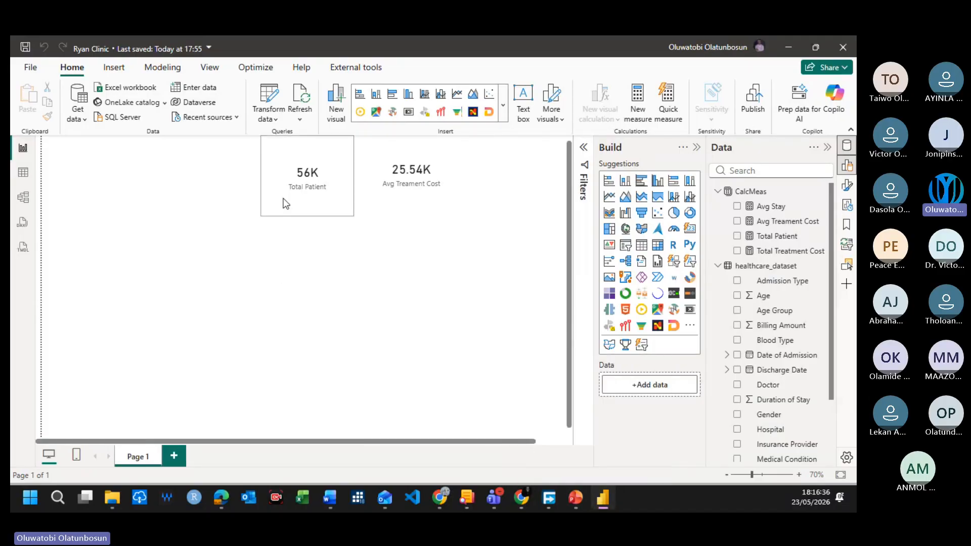
Step: Move the Total Patient and Avg Treament Cost cards down the page, and shift the Total Patient card toward the page's left edge
{"action": "left_click", "coordinate": [291, 163]}
{"action": "left_click", "coordinate": [446, 171], "text": "ctrl"}
{"action": "left_click_drag", "start_coordinate": [430, 180], "coordinate": [424, 256]}
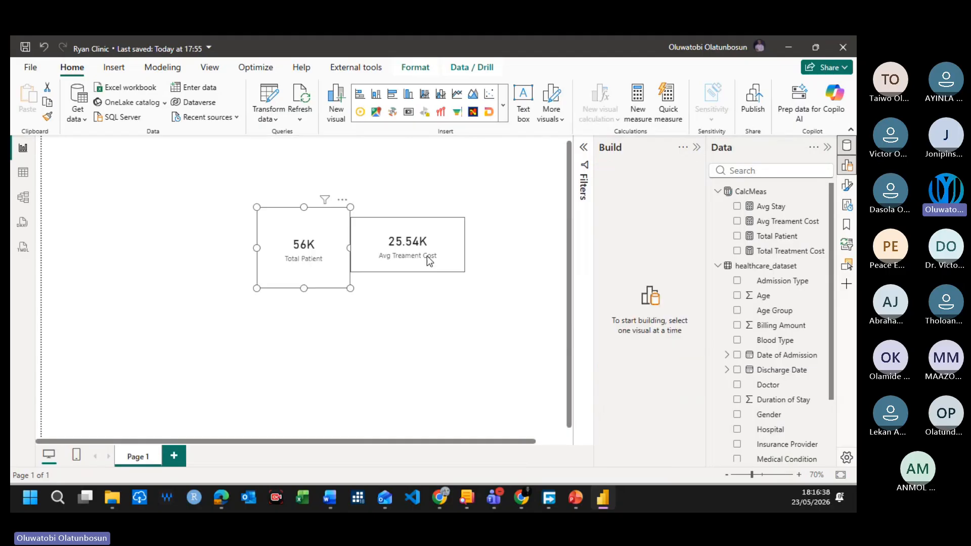
{"action": "left_click", "coordinate": [427, 168]}
{"action": "left_click", "coordinate": [311, 256]}
{"action": "left_click_drag", "start_coordinate": [311, 255], "coordinate": [163, 234]}
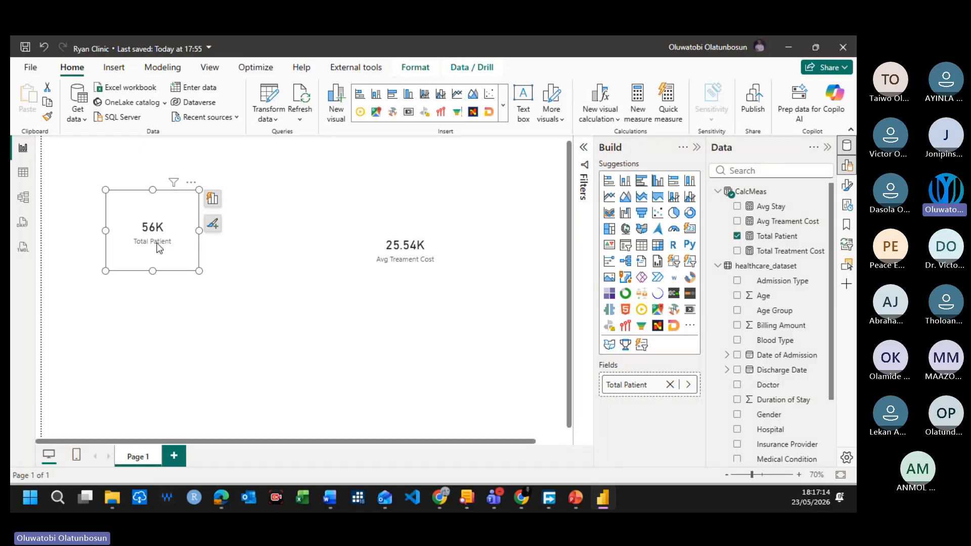
Step: Set the display units of the Total Patient card's callout value to None
{"action": "left_click", "coordinate": [329, 210]}
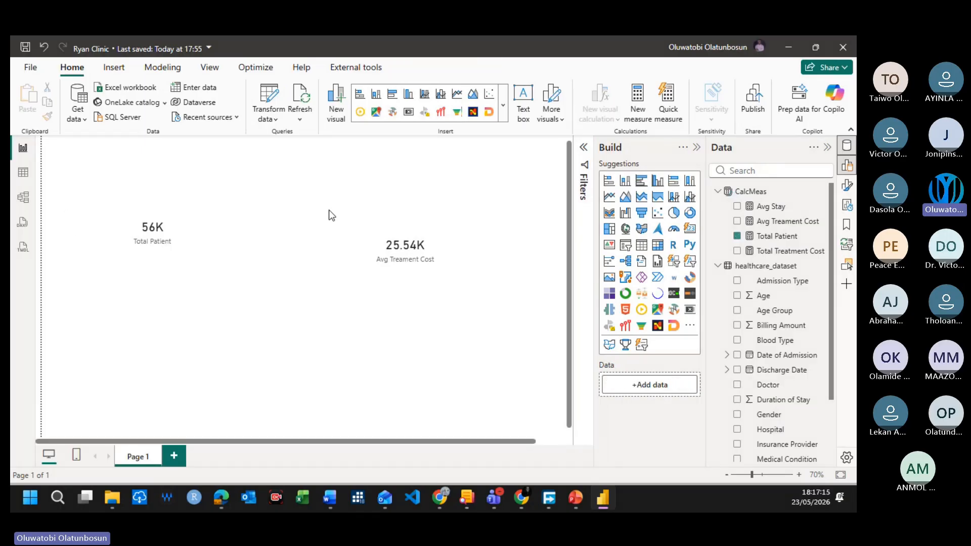
{"action": "left_click", "coordinate": [167, 250]}
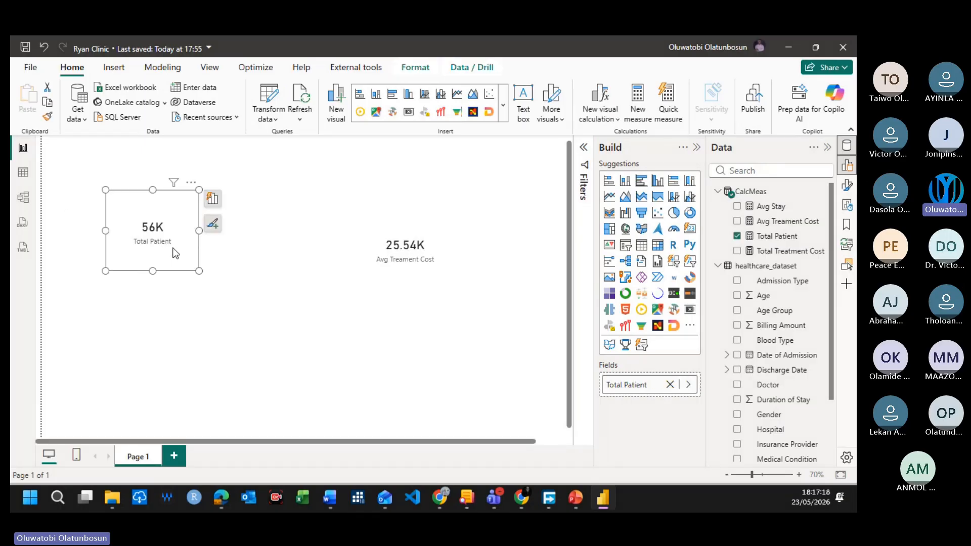
{"action": "left_click", "coordinate": [260, 256]}
{"action": "left_click", "coordinate": [153, 237]}
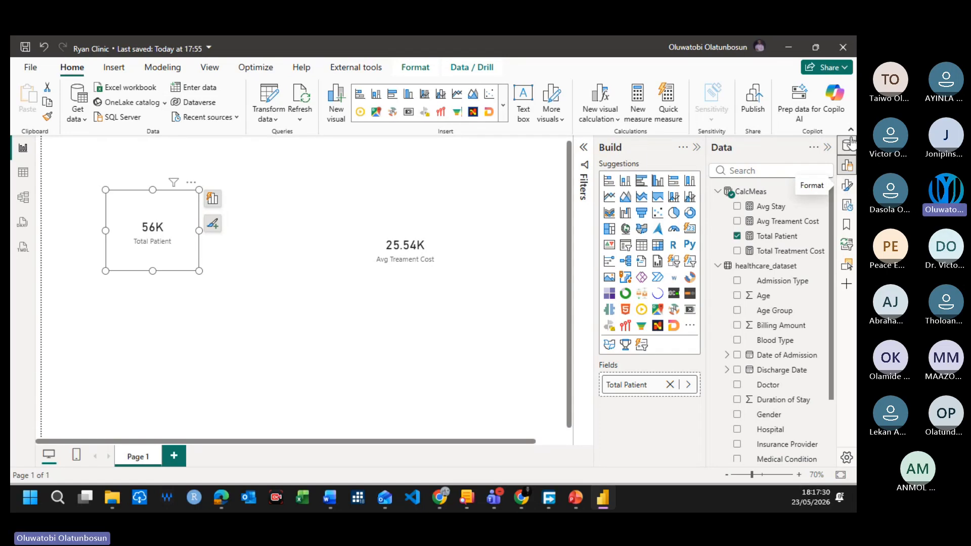
{"action": "left_click", "coordinate": [846, 195]}
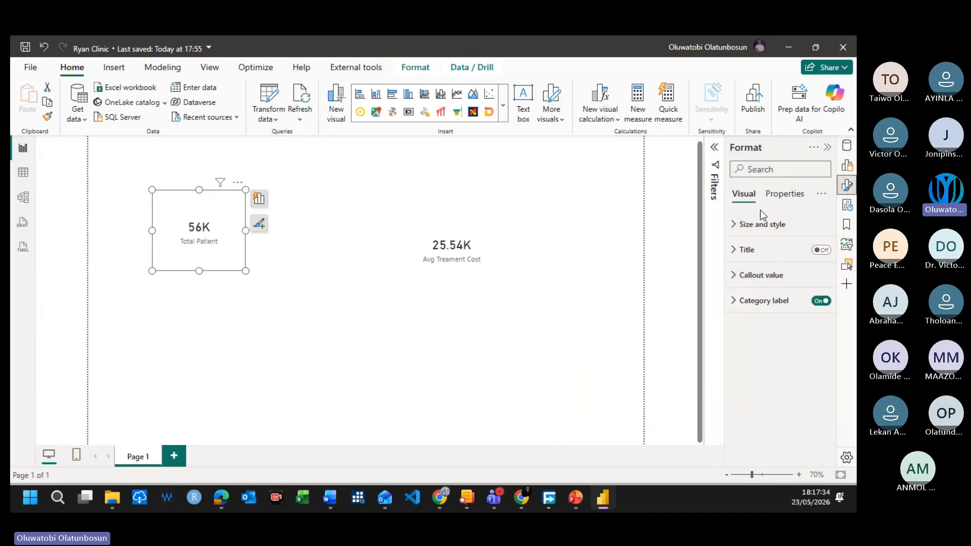
{"action": "left_click", "coordinate": [746, 277]}
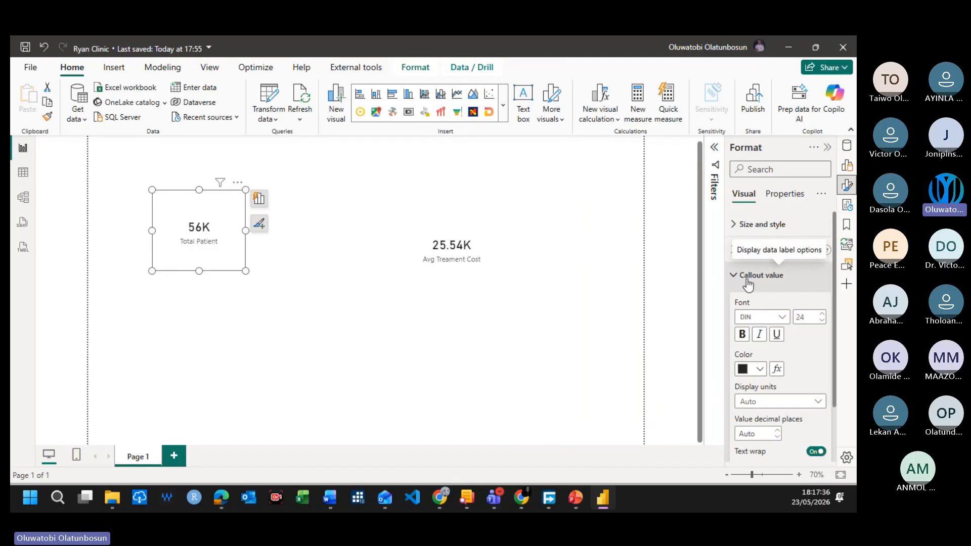
{"action": "scroll", "coordinate": [757, 309], "scroll_direction": "down", "scroll_amount": 3}
{"action": "scroll", "coordinate": [760, 296], "scroll_direction": "up", "scroll_amount": 3}
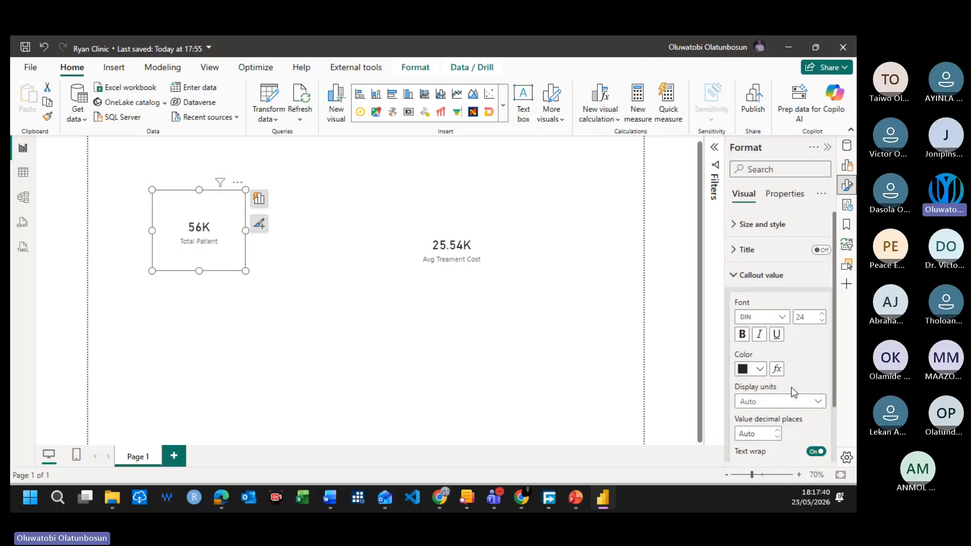
{"action": "left_click", "coordinate": [785, 401]}
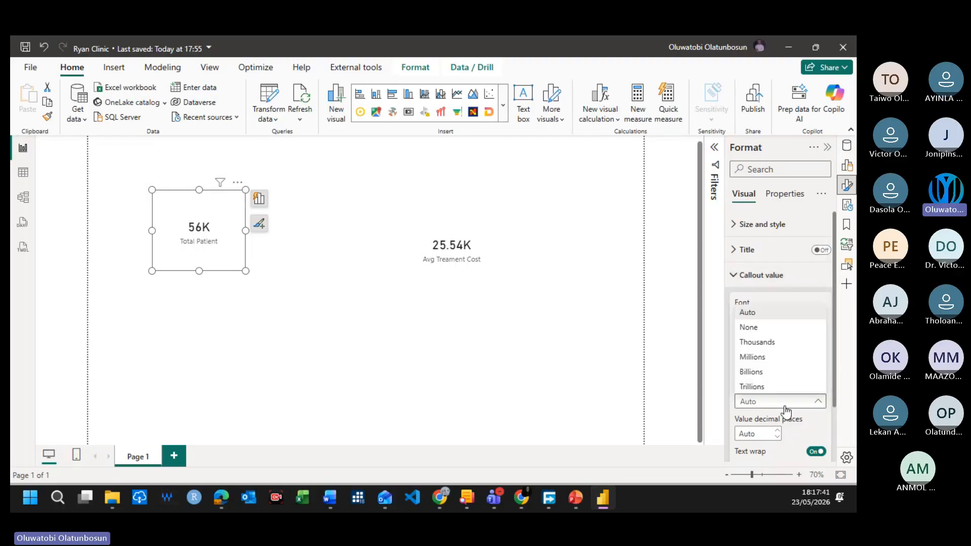
{"action": "left_click", "coordinate": [755, 328]}
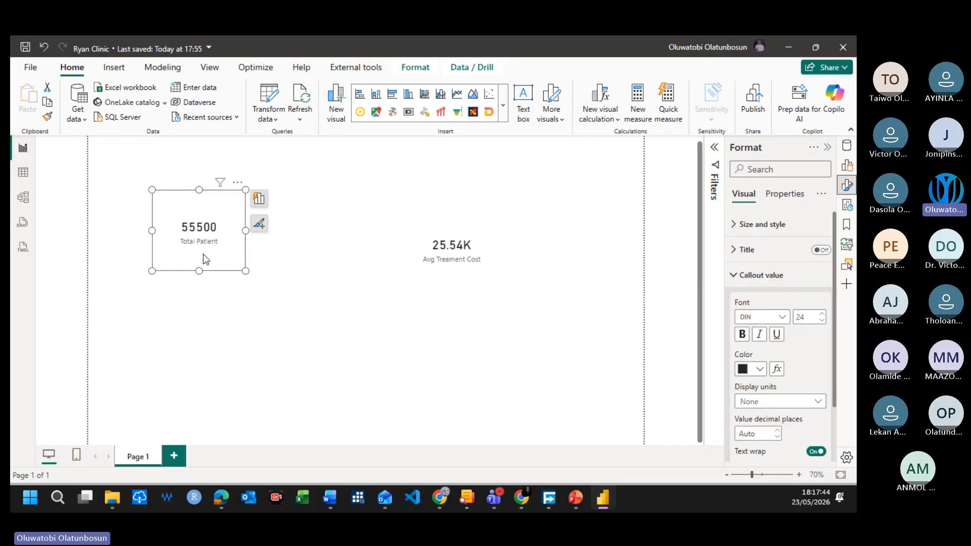
{"action": "left_click", "coordinate": [265, 293]}
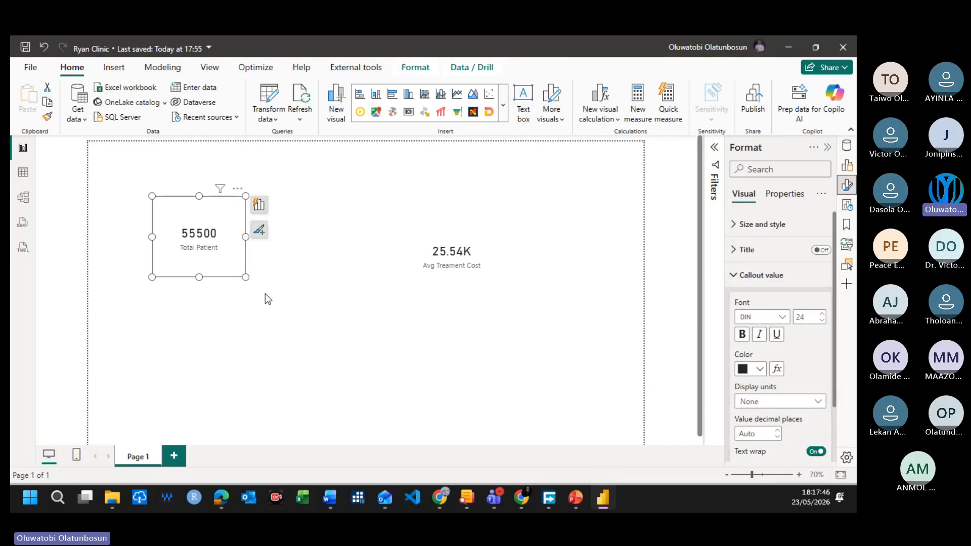
Step: Apply the thousands separator format to the Total Patient measure in CalcMeas
{"action": "left_click", "coordinate": [227, 242]}
{"action": "left_click", "coordinate": [847, 167]}
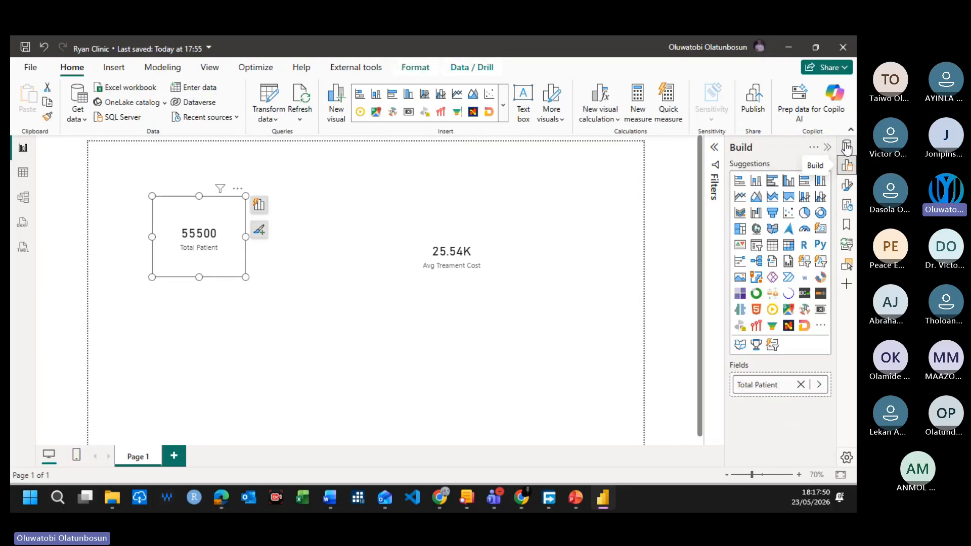
{"action": "left_click", "coordinate": [847, 146]}
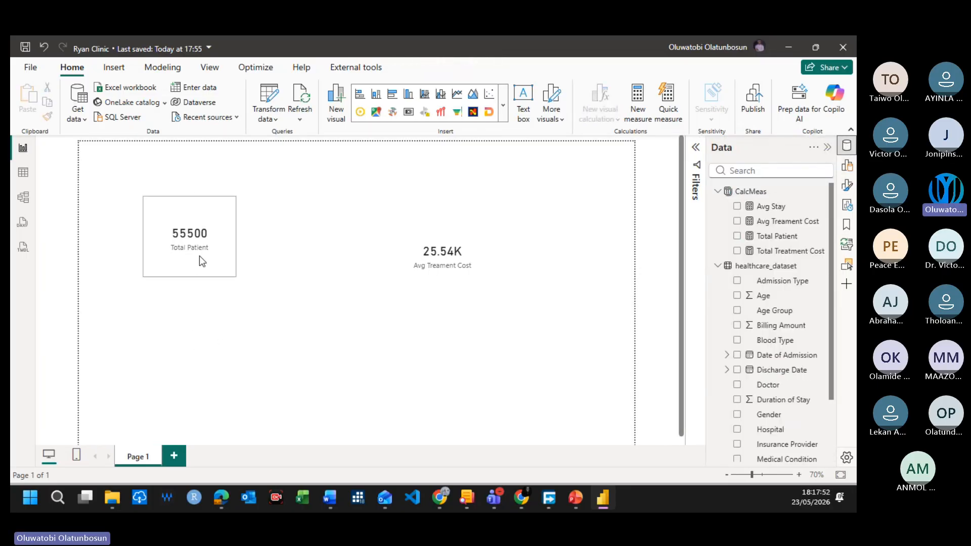
{"action": "left_click", "coordinate": [777, 236]}
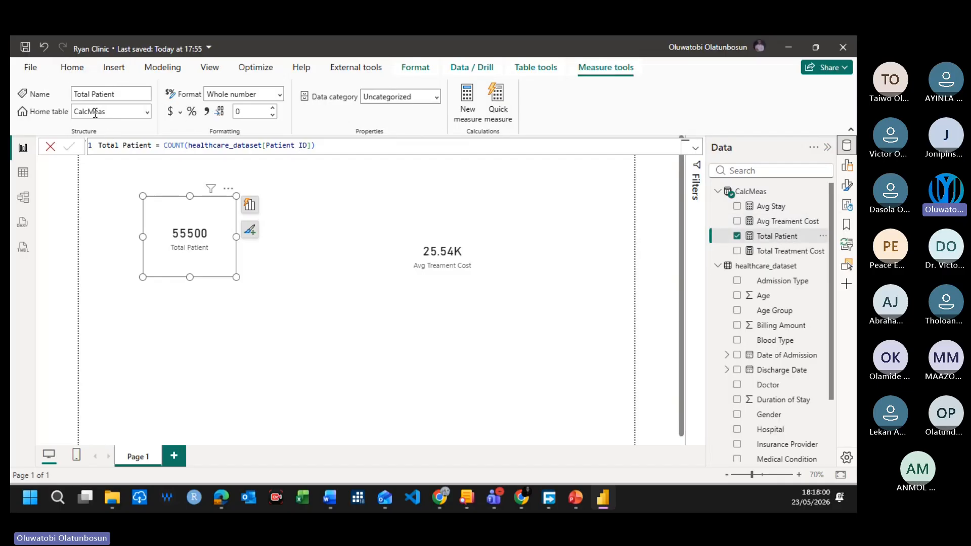
{"action": "left_click", "coordinate": [206, 112]}
{"action": "left_click", "coordinate": [283, 280]}
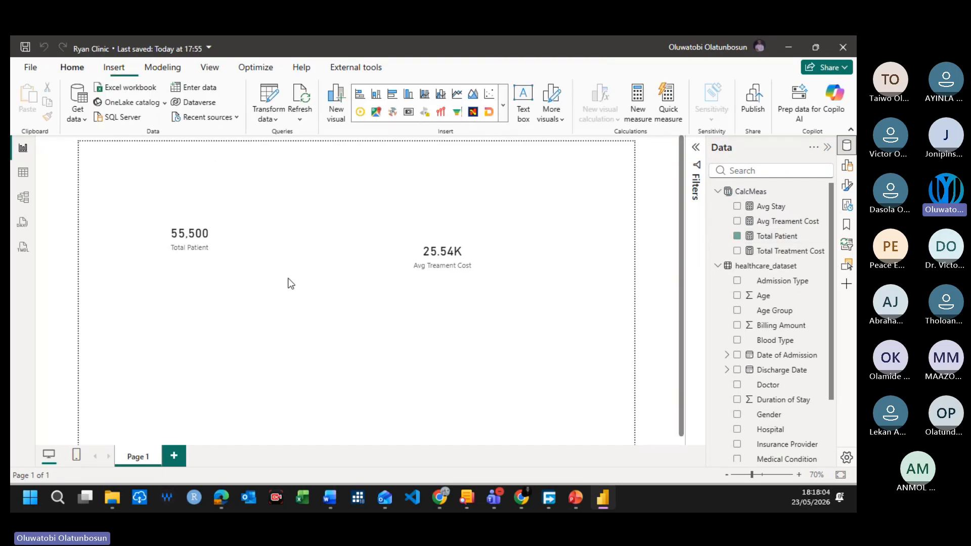
Step: Move the Total Patient card closer to the page's left edge and slightly down
{"action": "left_click", "coordinate": [198, 253]}
{"action": "left_click_drag", "start_coordinate": [198, 253], "coordinate": [150, 289]}
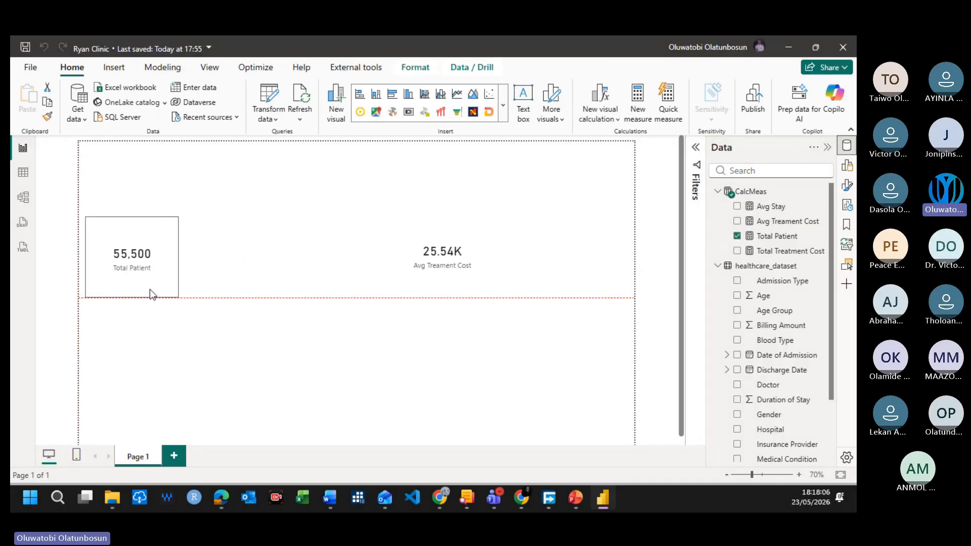
{"action": "left_click", "coordinate": [375, 318]}
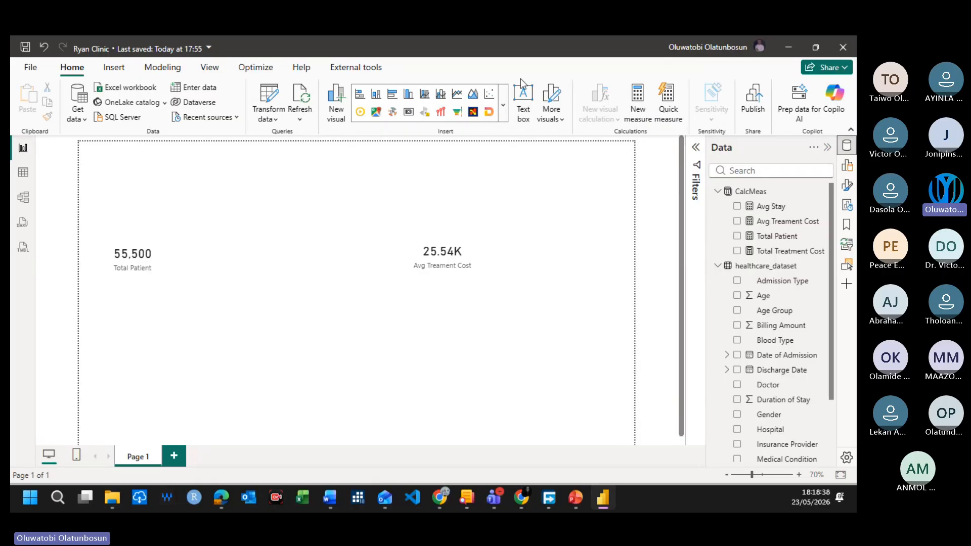
{"action": "left_click", "coordinate": [503, 109]}
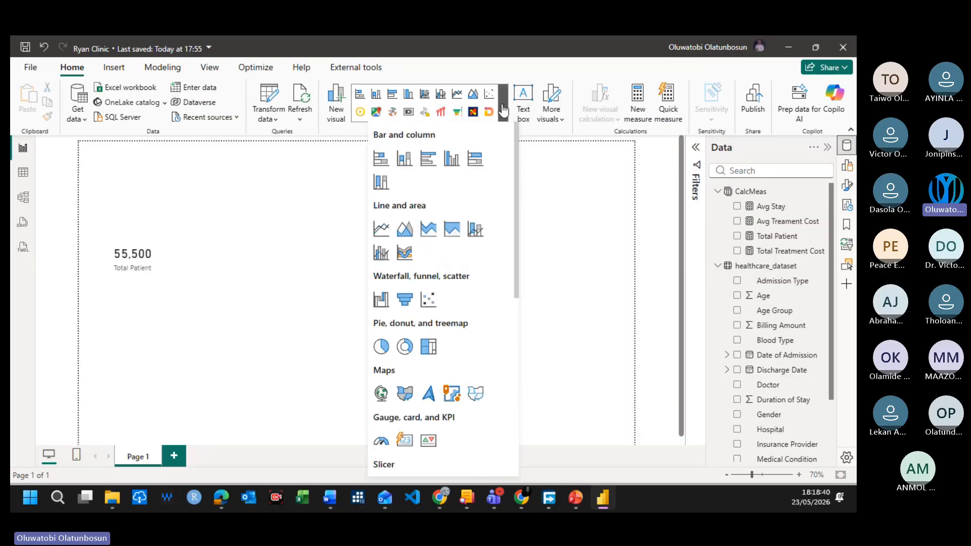
{"action": "left_click", "coordinate": [503, 110]}
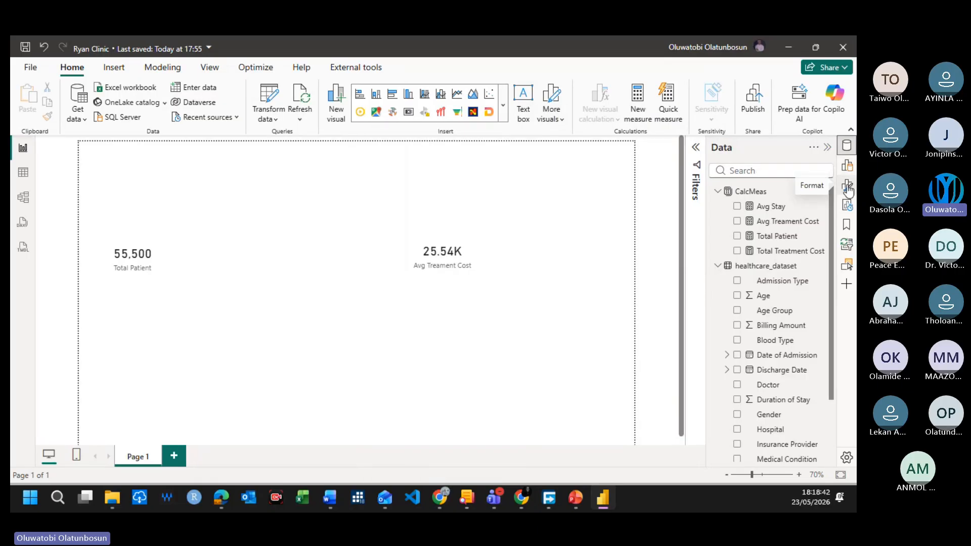
{"action": "left_click", "coordinate": [847, 165]}
{"action": "left_click", "coordinate": [847, 166]}
{"action": "left_click", "coordinate": [847, 165]}
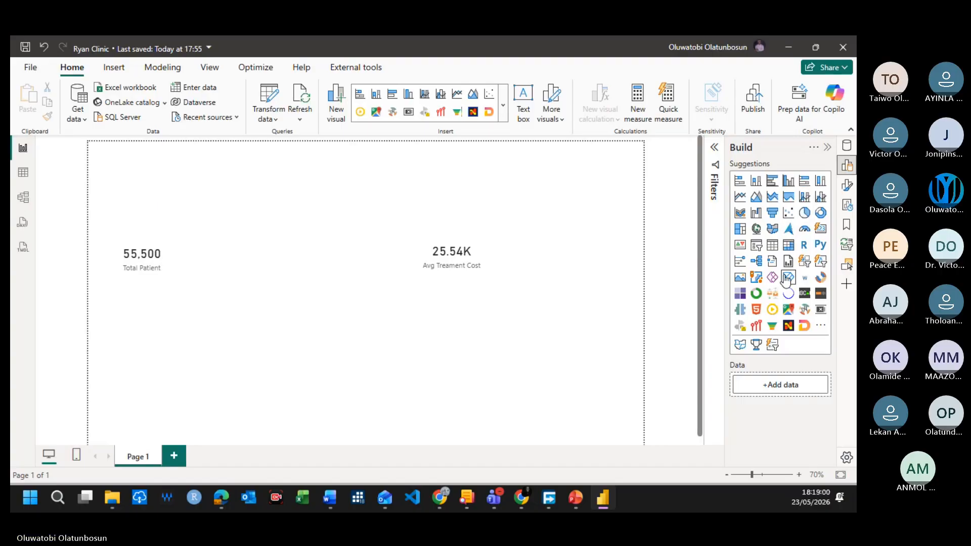
{"action": "left_click", "coordinate": [502, 105]}
{"action": "left_click", "coordinate": [542, 161]}
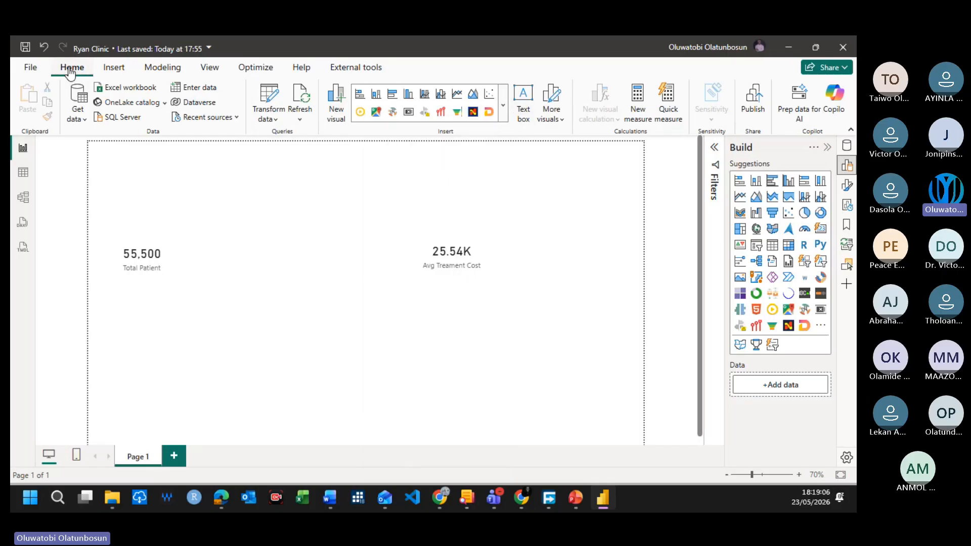
Step: Insert a text box on the report page with the title RYAN CLINIC
{"action": "left_click", "coordinate": [524, 103]}
{"action": "left_click", "coordinate": [128, 184]}
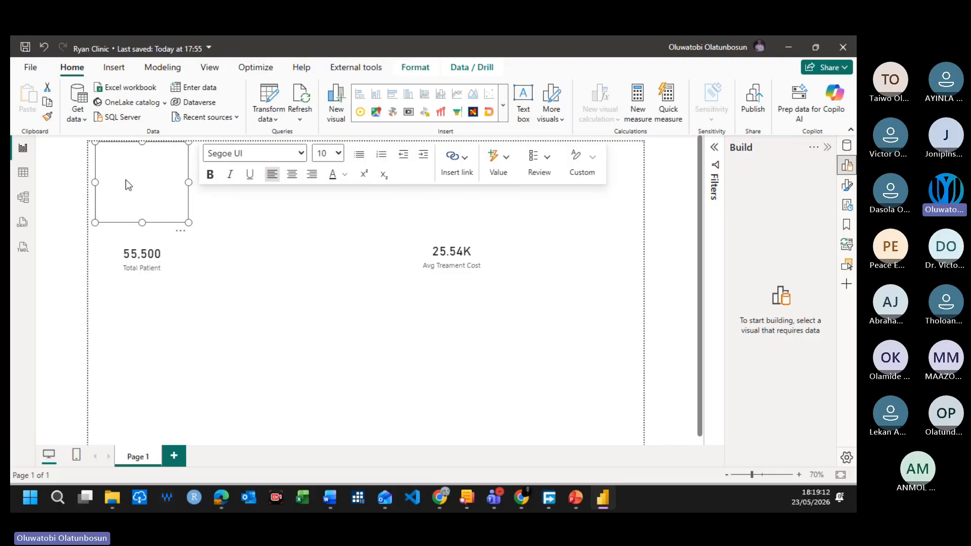
{"action": "type", "text": "RYAN"}
{"action": "type", "text": "CLINIC"}
{"action": "key", "text": "ctrl+a"}
{"action": "left_click", "coordinate": [258, 328]}
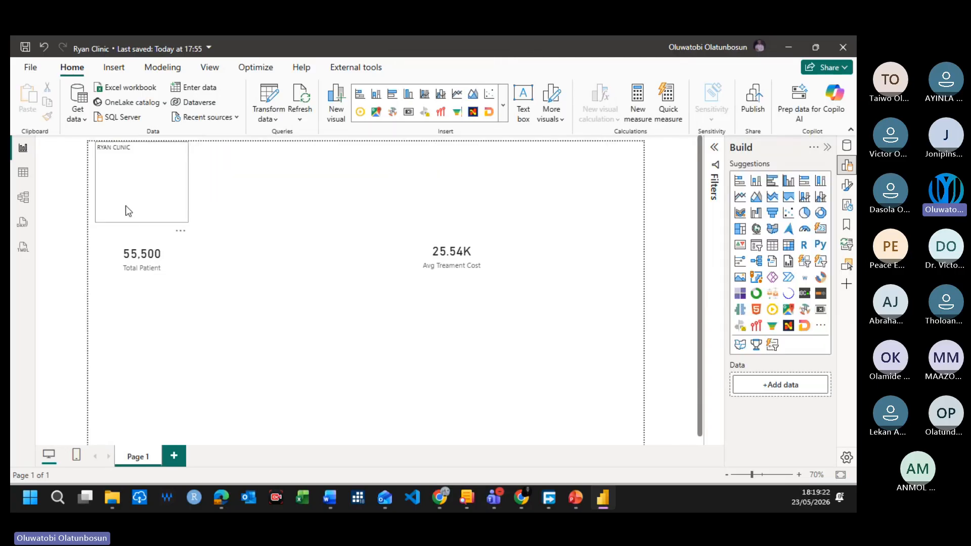
Step: Set the font size of the RYAN CLINIC title text to 40
{"action": "left_click", "coordinate": [126, 157]}
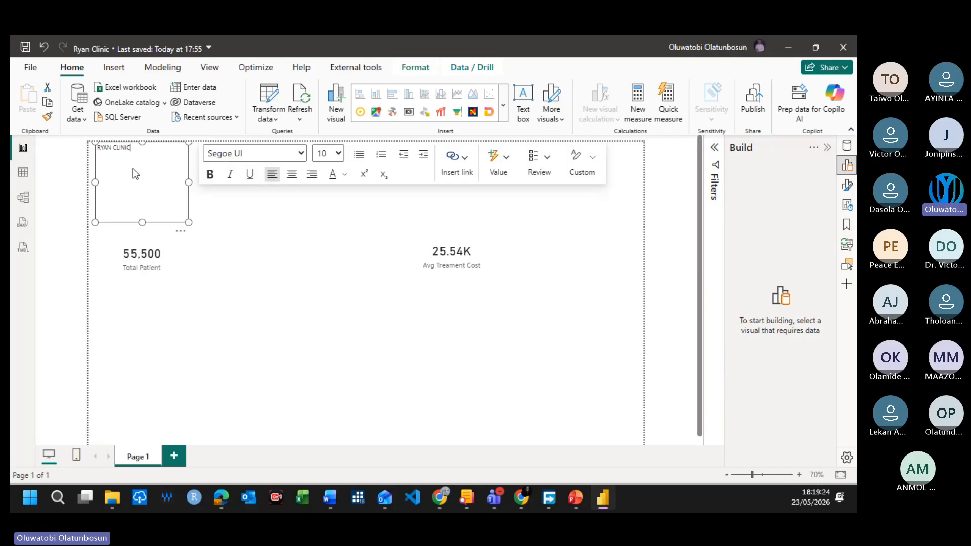
{"action": "key", "text": "ctrl+a"}
{"action": "left_click", "coordinate": [338, 153]}
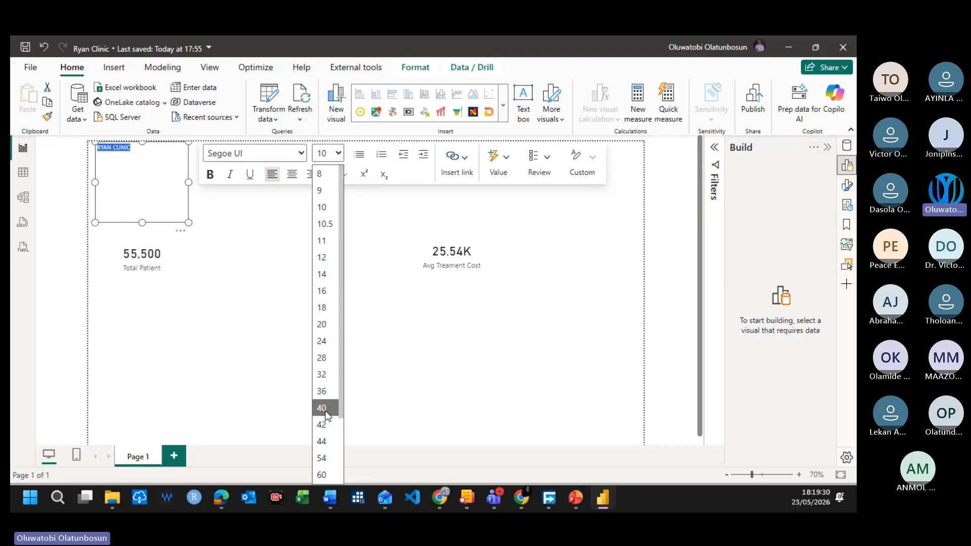
{"action": "left_click", "coordinate": [321, 425]}
{"action": "left_click", "coordinate": [215, 211]}
{"action": "left_click", "coordinate": [187, 192]}
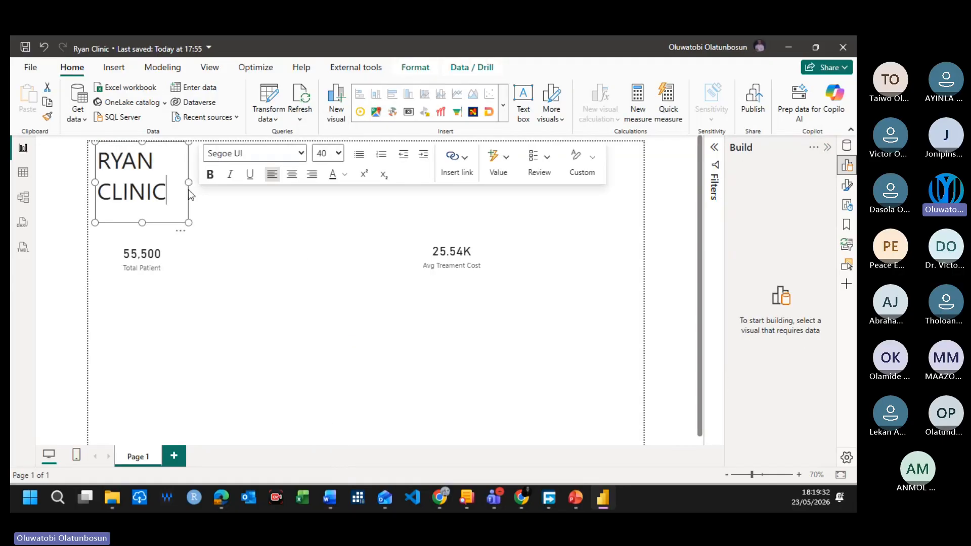
Step: Widen the title text box so RYAN CLINIC fits on one line, and reduce its height to the text
{"action": "left_click_drag", "start_coordinate": [188, 190], "coordinate": [298, 186]}
{"action": "left_click", "coordinate": [423, 182]}
{"action": "left_click", "coordinate": [157, 204]}
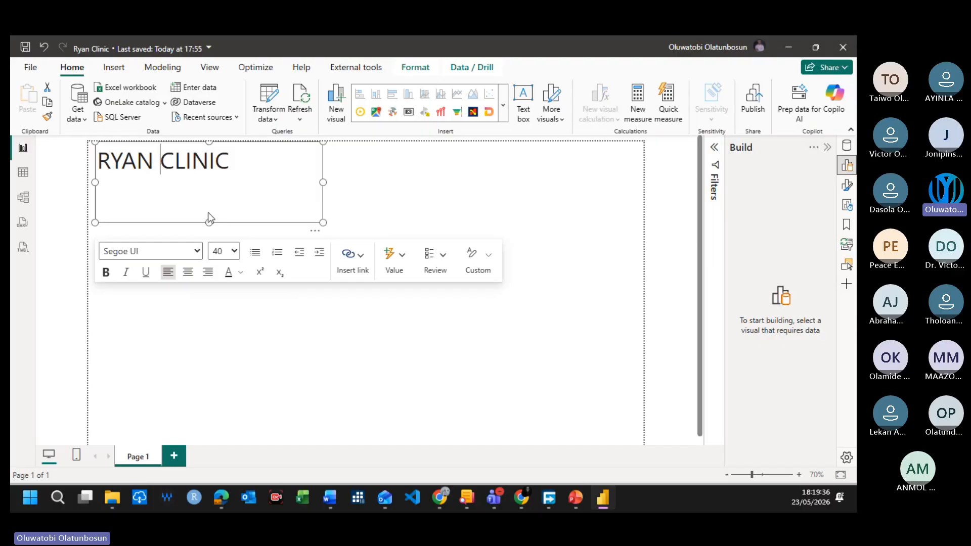
{"action": "left_click_drag", "start_coordinate": [209, 222], "coordinate": [218, 181]}
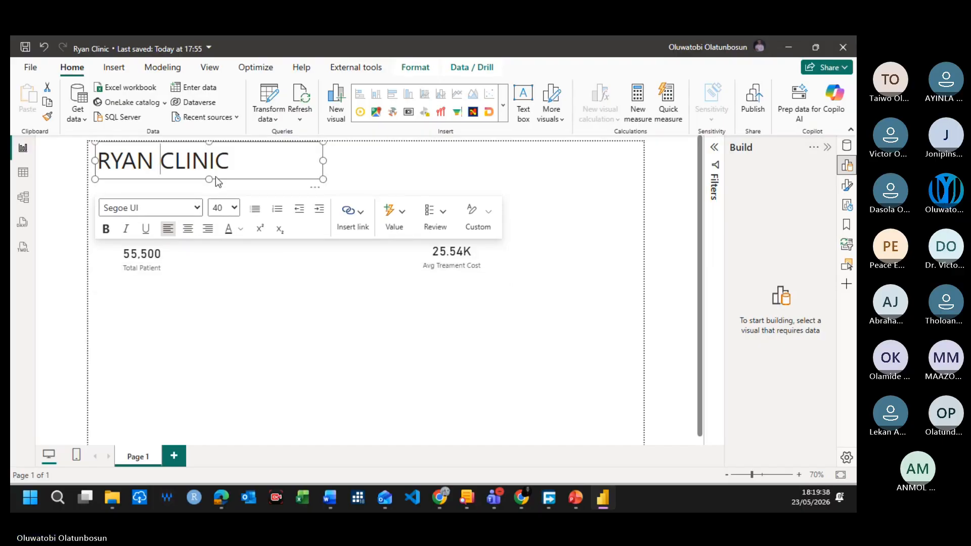
Step: Make the RYAN CLINIC title bold and colour it dark blue
{"action": "triple_click", "coordinate": [250, 158]}
{"action": "left_click", "coordinate": [111, 237]}
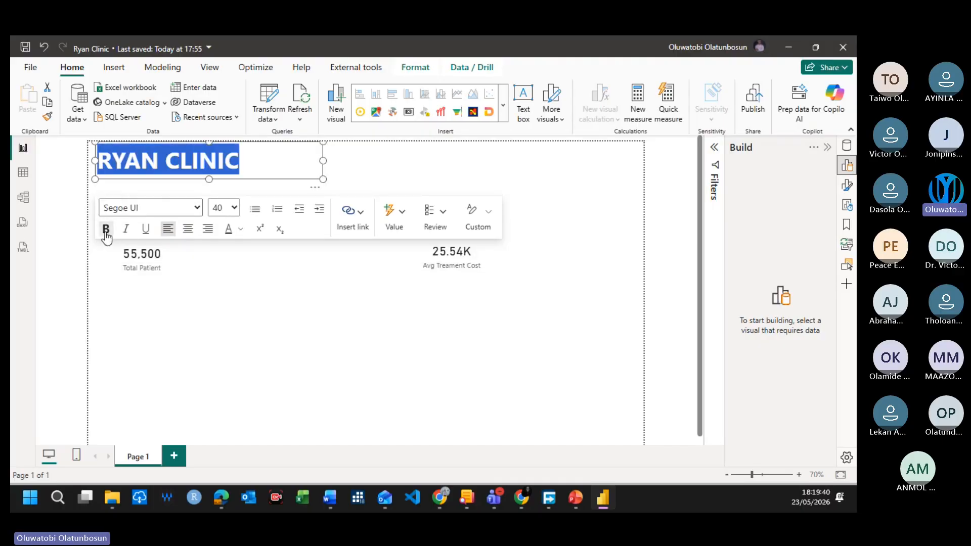
{"action": "left_click", "coordinate": [353, 300]}
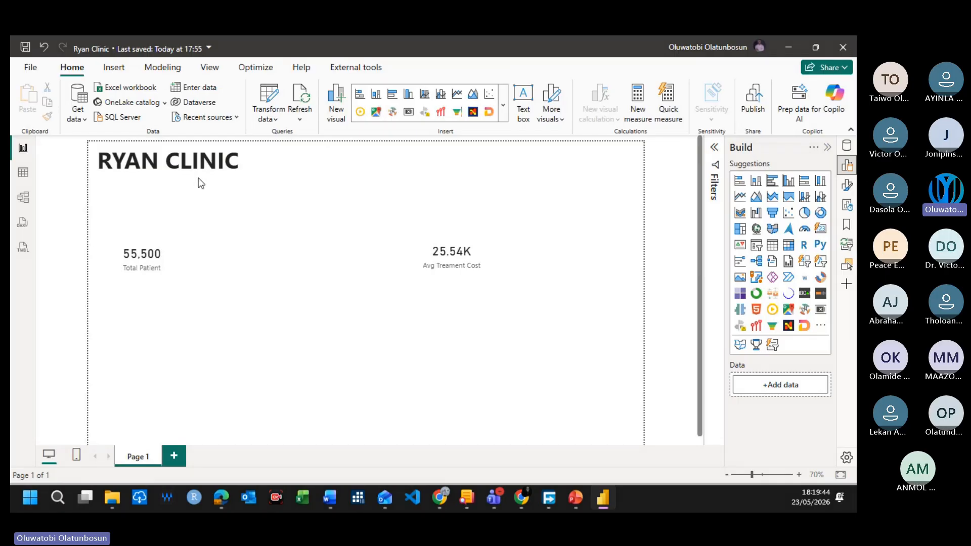
{"action": "left_click", "coordinate": [254, 152]}
{"action": "triple_click", "coordinate": [255, 147]}
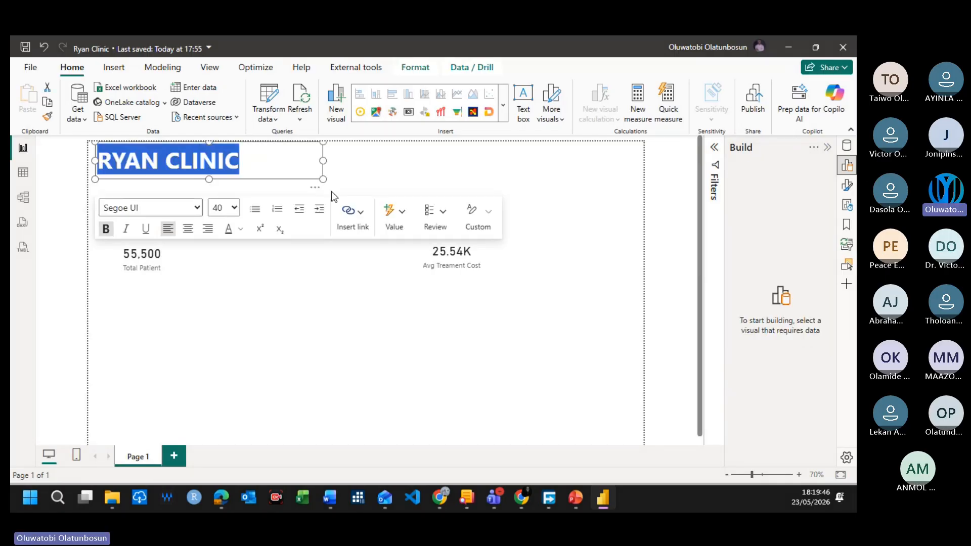
{"action": "left_click", "coordinate": [229, 236]}
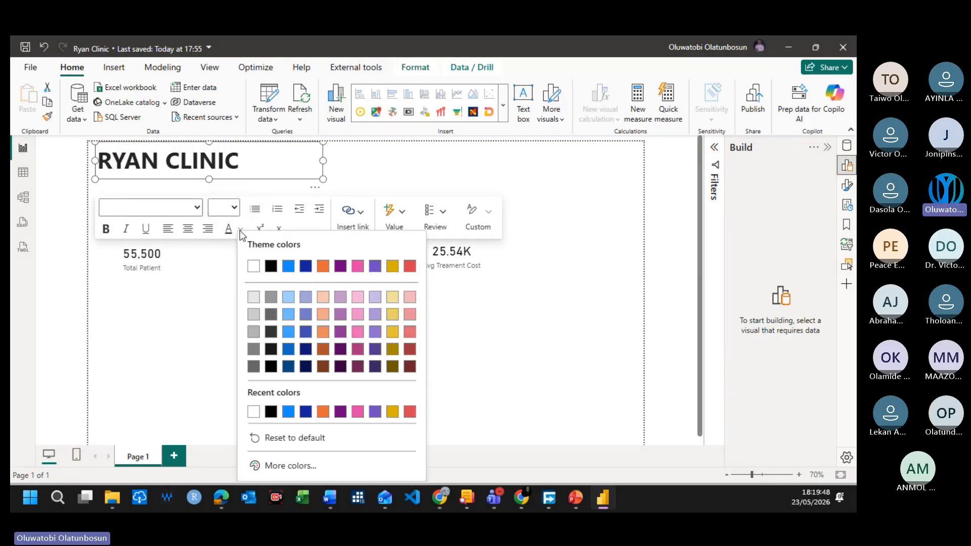
{"action": "left_click", "coordinate": [305, 411]}
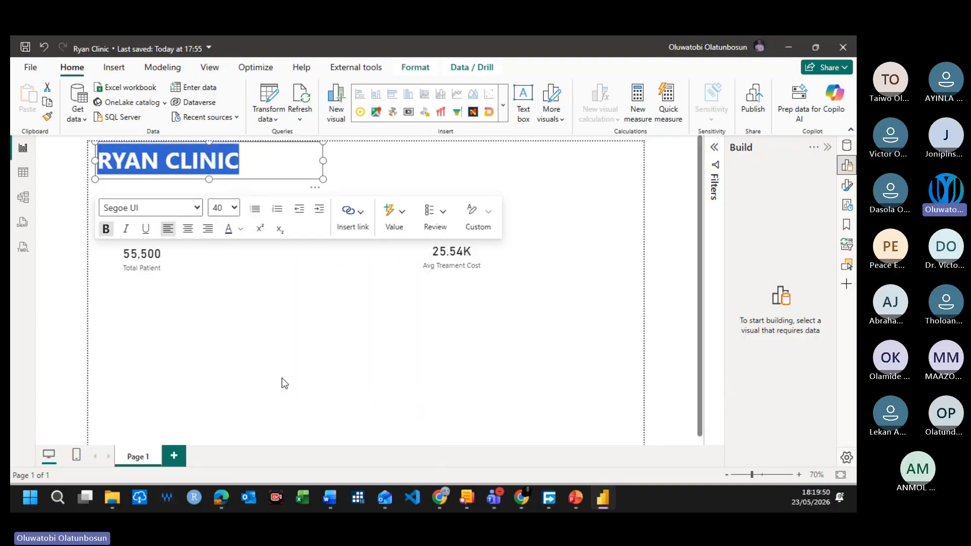
{"action": "left_click", "coordinate": [266, 305]}
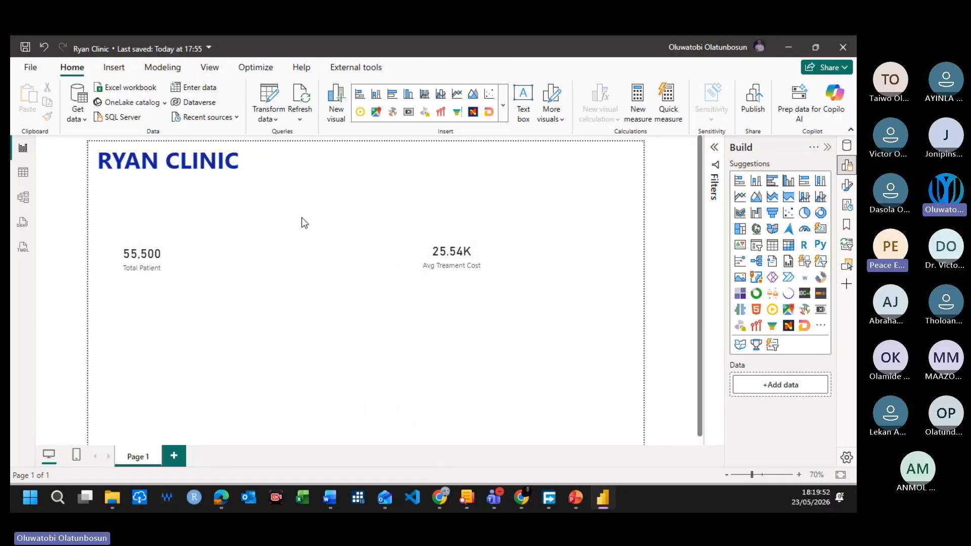
{"action": "left_click", "coordinate": [238, 177]}
{"action": "left_click", "coordinate": [392, 164]}
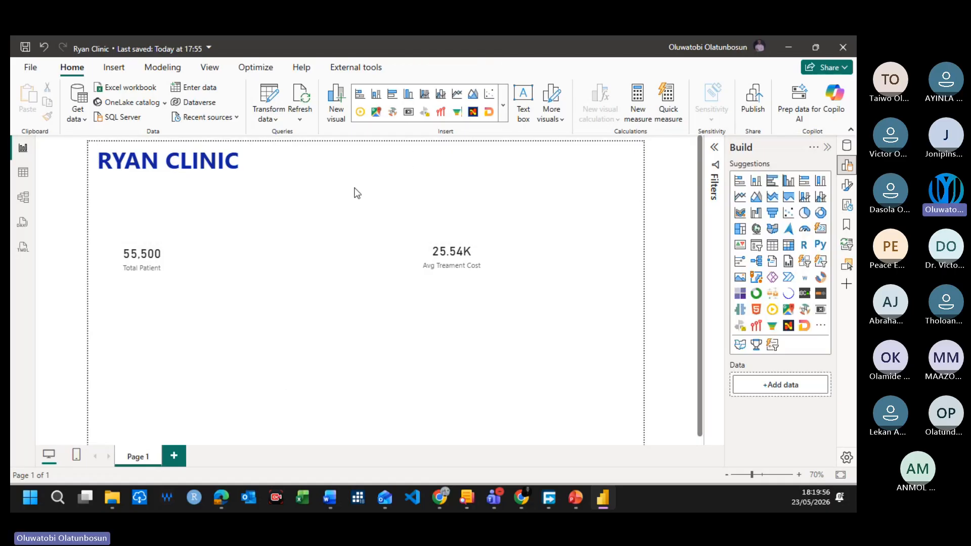
Step: Move the Total Patient card up to sit directly beneath the RYAN CLINIC title
{"action": "left_click", "coordinate": [110, 74]}
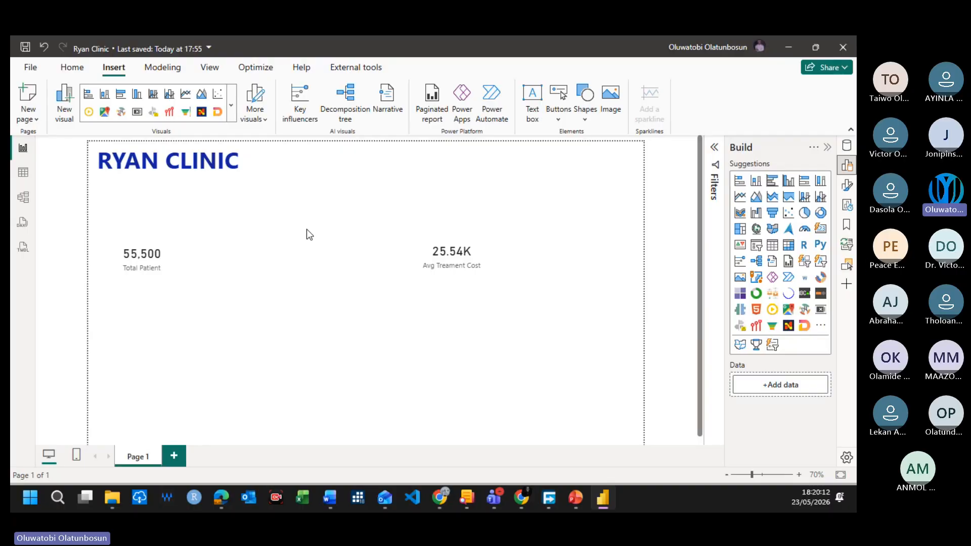
{"action": "left_click_drag", "start_coordinate": [134, 248], "coordinate": [128, 215]}
{"action": "left_click_drag", "start_coordinate": [136, 266], "coordinate": [142, 228]}
{"action": "left_click", "coordinate": [320, 245]}
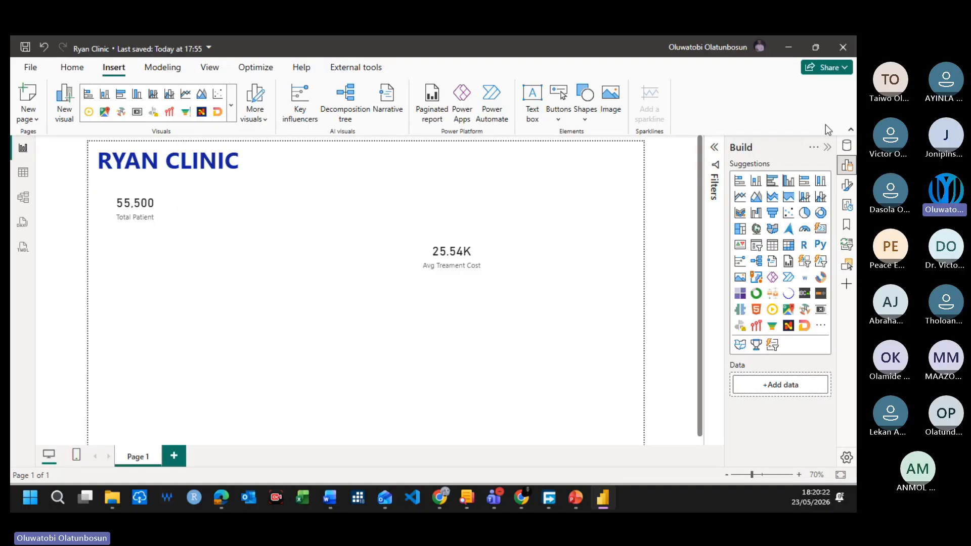
{"action": "left_click", "coordinate": [846, 145]}
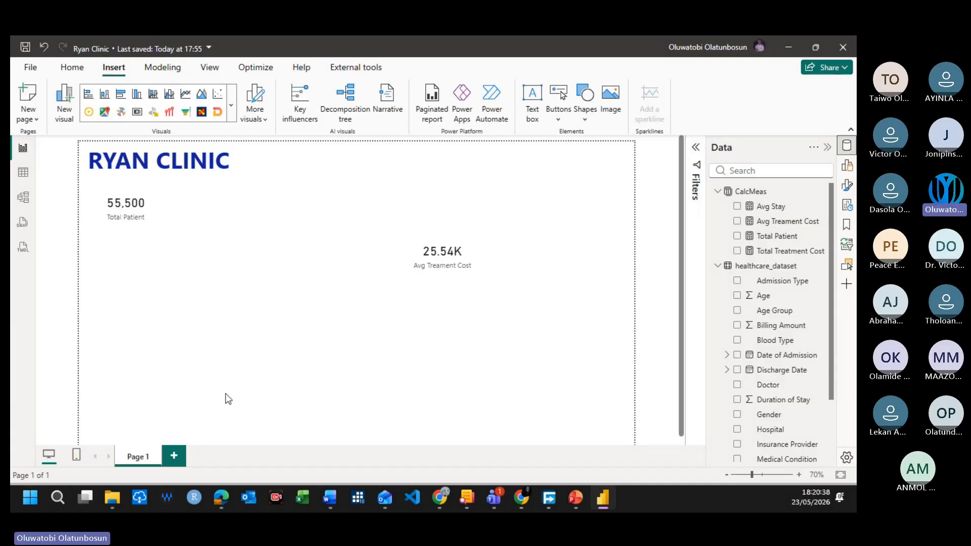
{"action": "left_click", "coordinate": [145, 197]}
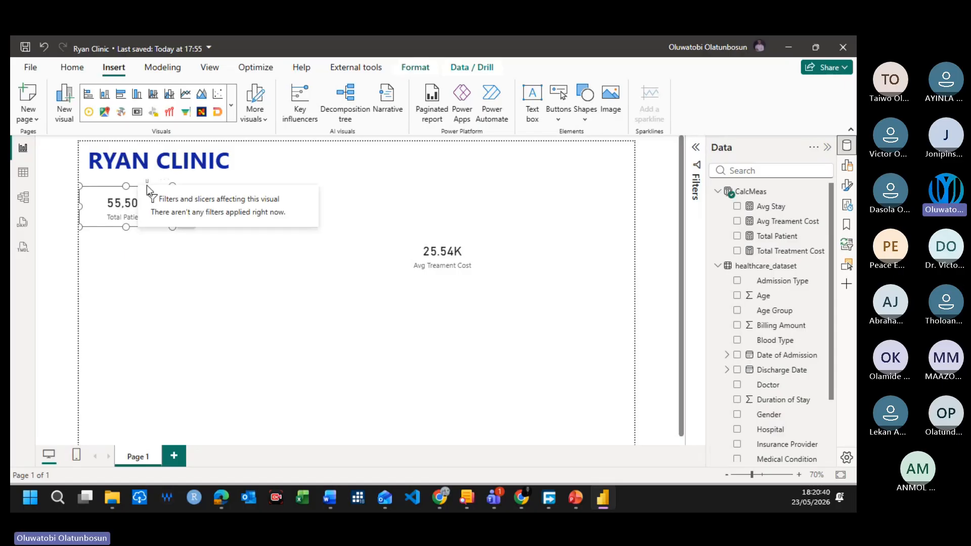
{"action": "left_click", "coordinate": [153, 256]}
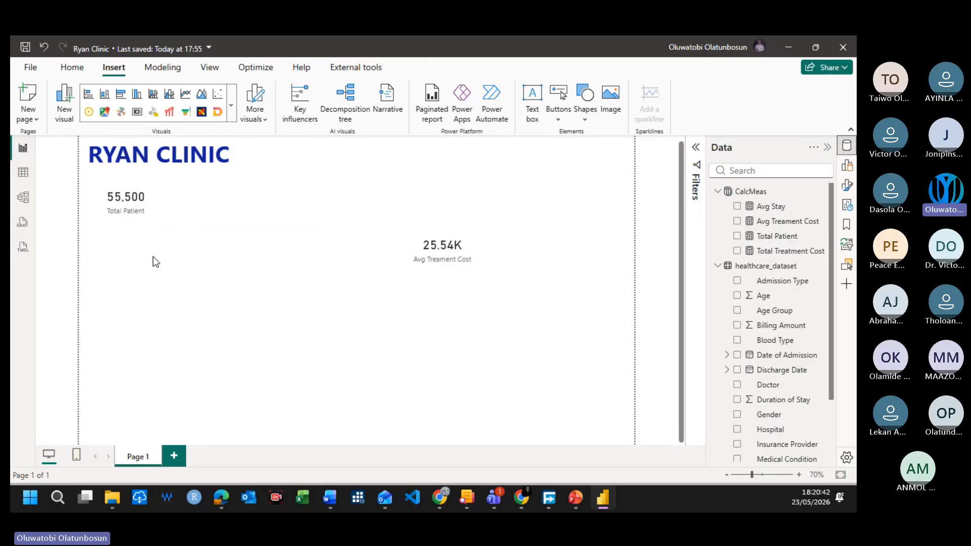
{"action": "left_click", "coordinate": [92, 190]}
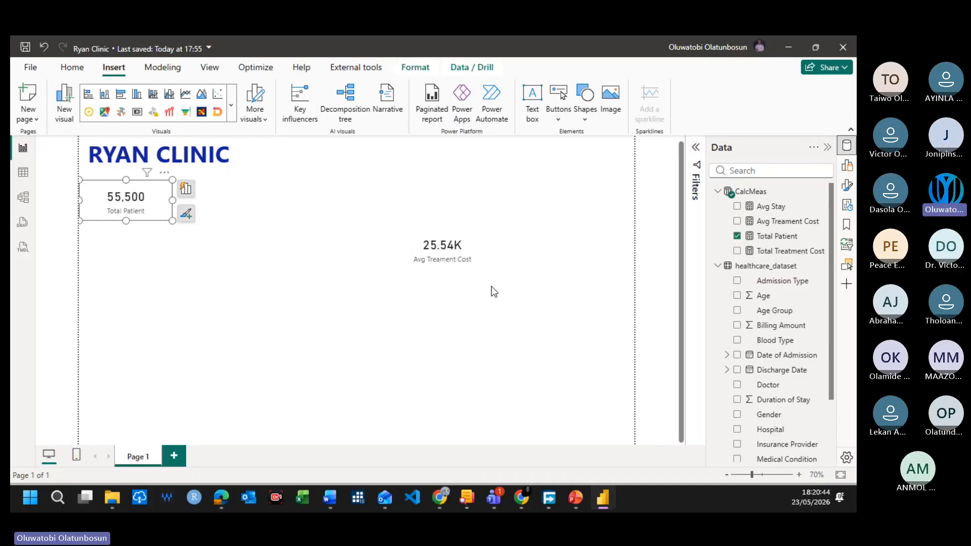
{"action": "left_click", "coordinate": [154, 230]}
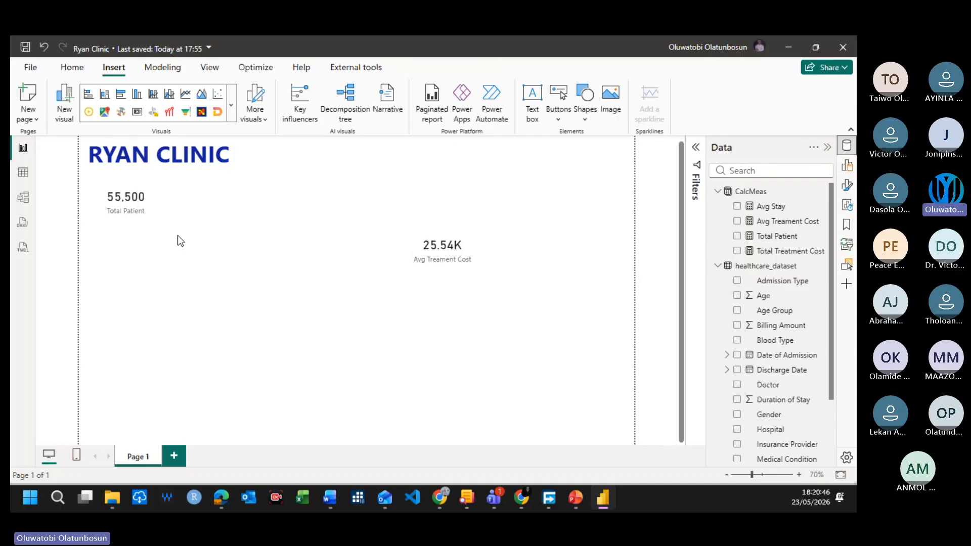
{"action": "left_click", "coordinate": [137, 218]}
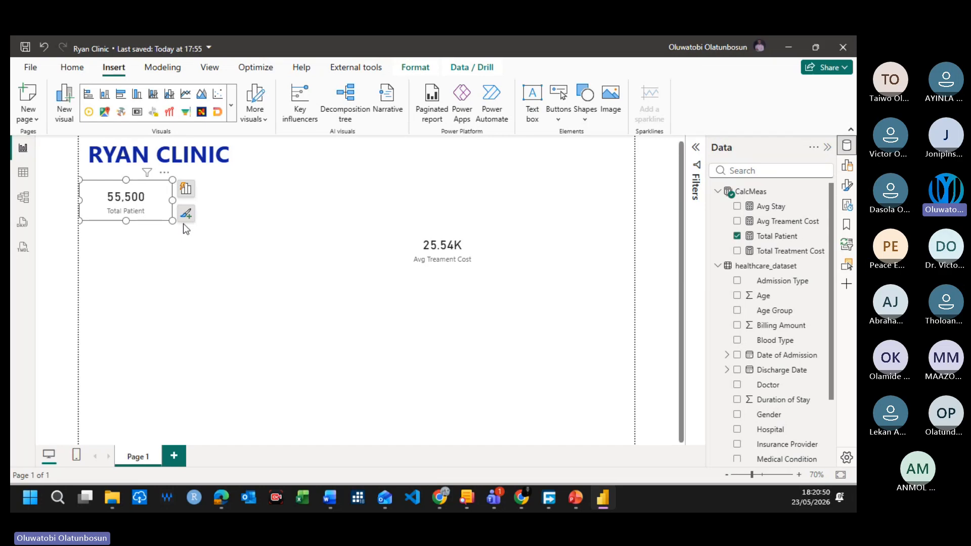
{"action": "left_click", "coordinate": [278, 280]}
{"action": "left_click", "coordinate": [141, 216]}
{"action": "left_click", "coordinate": [177, 227]}
{"action": "left_click", "coordinate": [162, 221]}
Step: Delete the Avg Treament Cost card from the report page
{"action": "left_click_drag", "start_coordinate": [449, 269], "coordinate": [444, 314]}
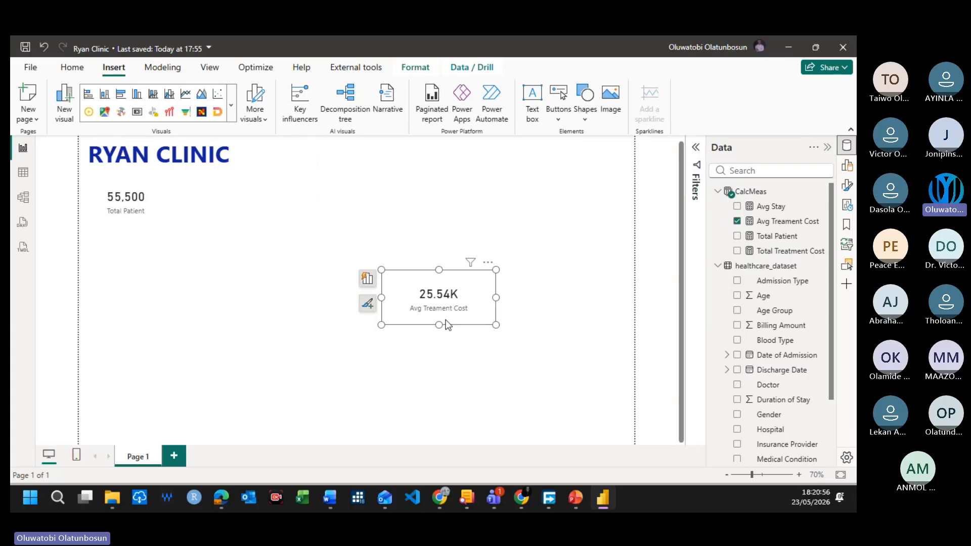
{"action": "key", "text": "Delete"}
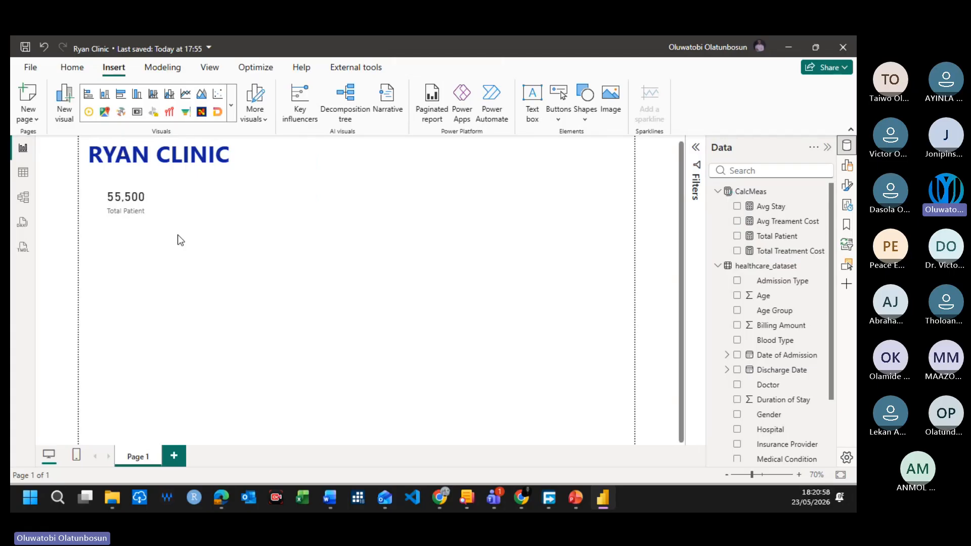
{"action": "left_click", "coordinate": [163, 212]}
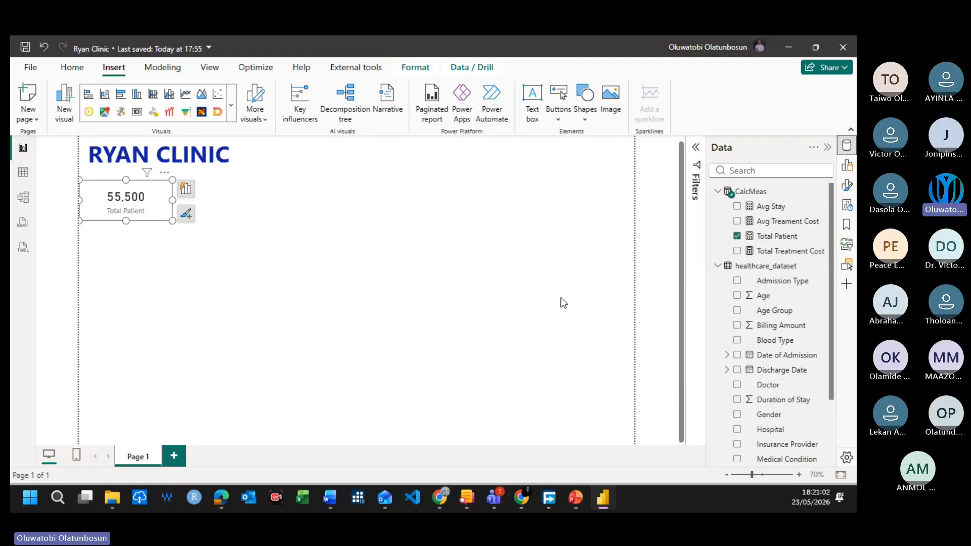
{"action": "left_click", "coordinate": [738, 210]}
{"action": "left_click", "coordinate": [572, 242]}
{"action": "left_click", "coordinate": [737, 207]}
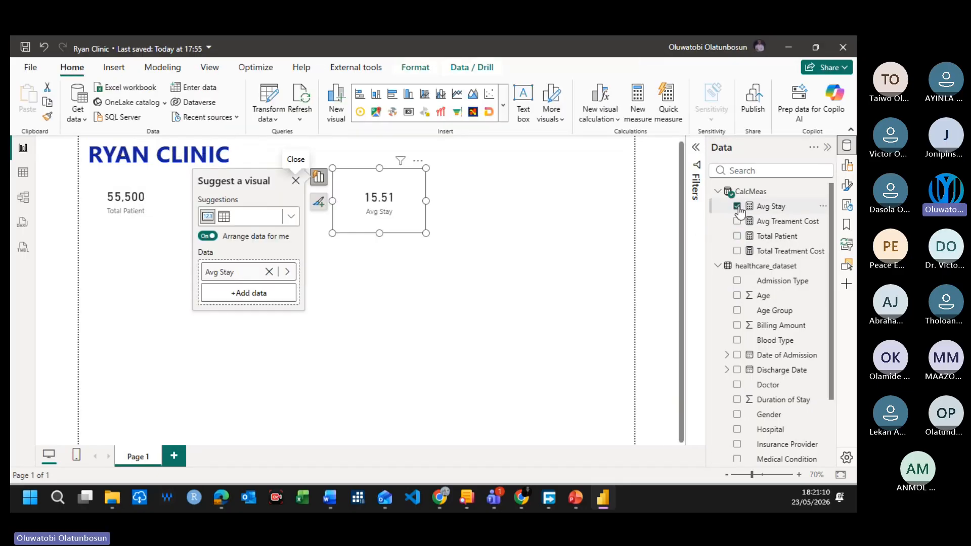
{"action": "left_click", "coordinate": [438, 300]}
{"action": "left_click", "coordinate": [398, 221]}
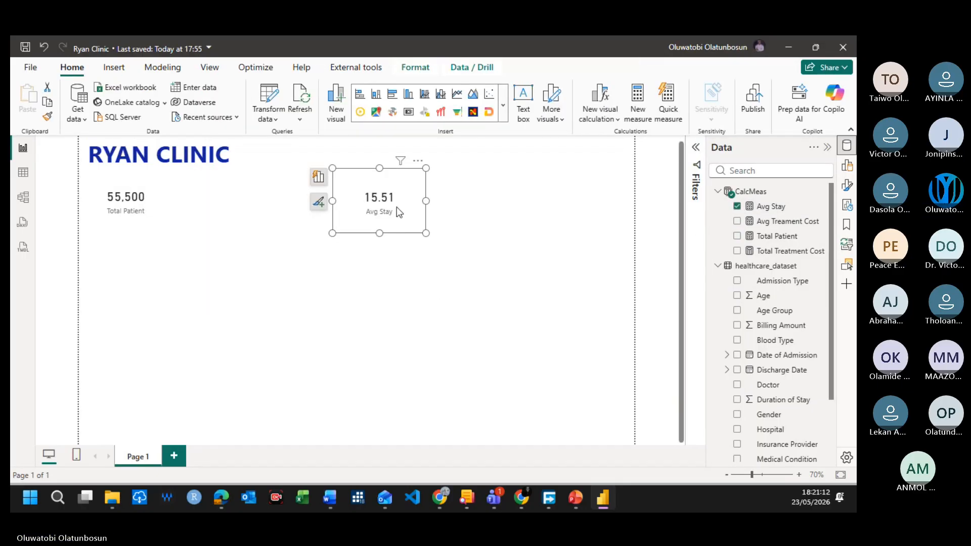
{"action": "left_click_drag", "start_coordinate": [379, 233], "coordinate": [232, 193]}
{"action": "key", "text": "Delete"}
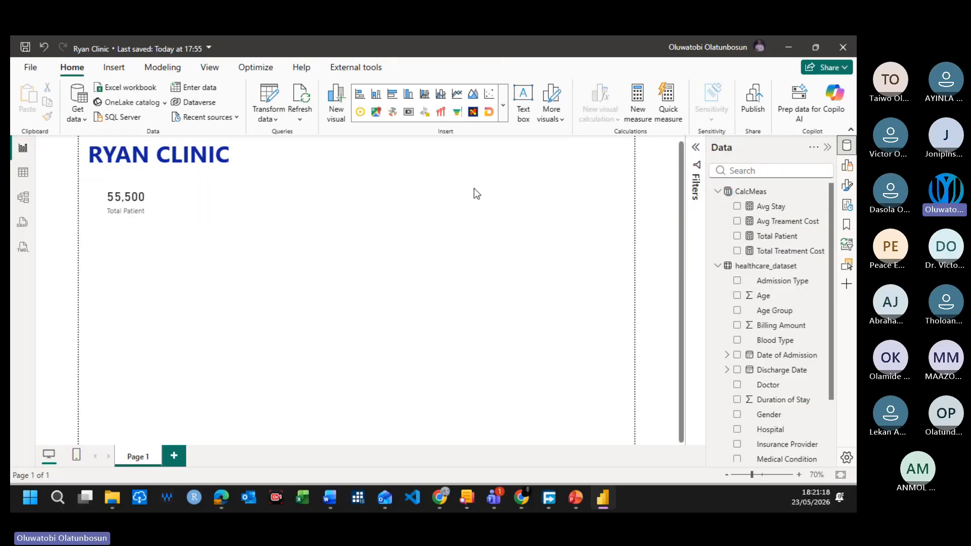
Step: Insert an empty card (new) visual on the page and dismiss its visual suggestions
{"action": "left_click", "coordinate": [503, 105]}
{"action": "scroll", "coordinate": [483, 358], "scroll_direction": "down", "scroll_amount": 10}
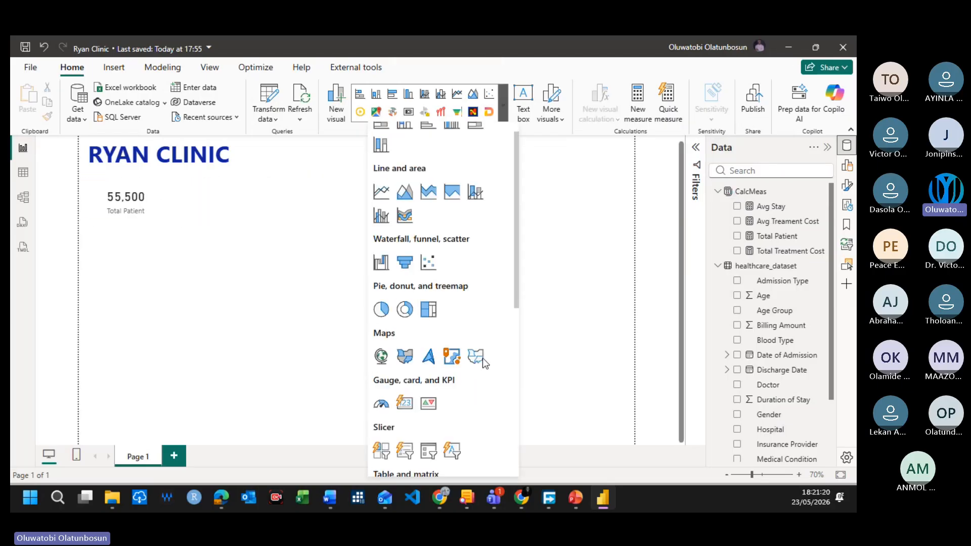
{"action": "scroll", "coordinate": [440, 394], "scroll_direction": "up", "scroll_amount": 6}
{"action": "scroll", "coordinate": [455, 389], "scroll_direction": "up", "scroll_amount": 3}
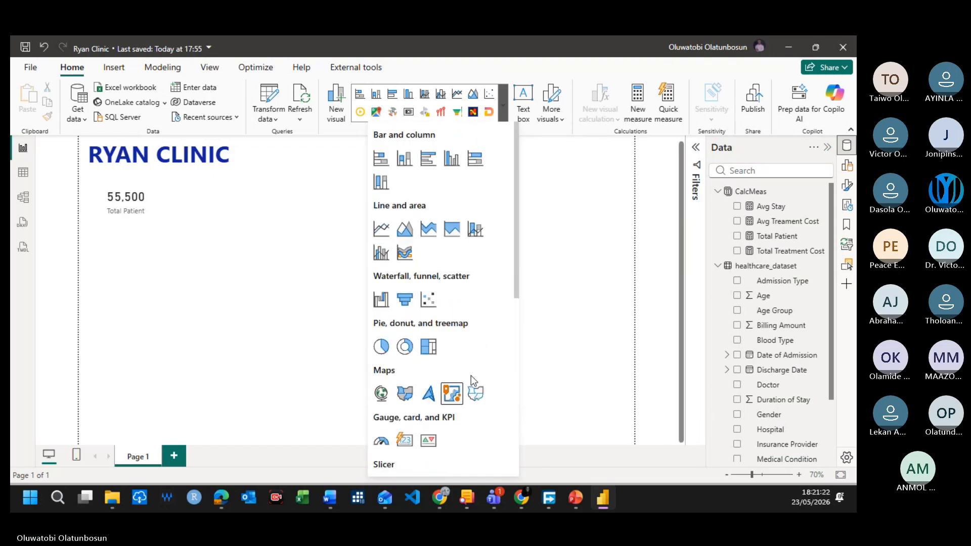
{"action": "scroll", "coordinate": [465, 387], "scroll_direction": "down", "scroll_amount": 2}
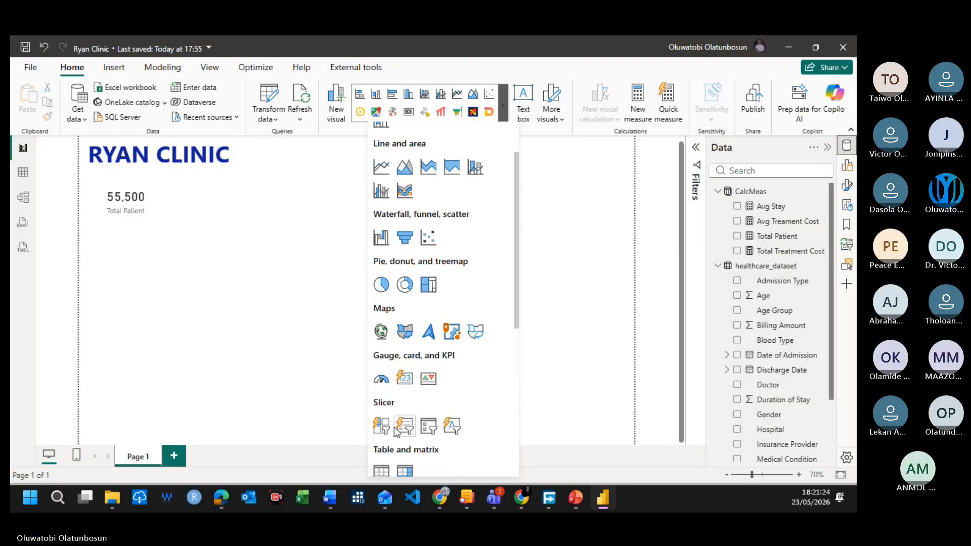
{"action": "left_click", "coordinate": [405, 379]}
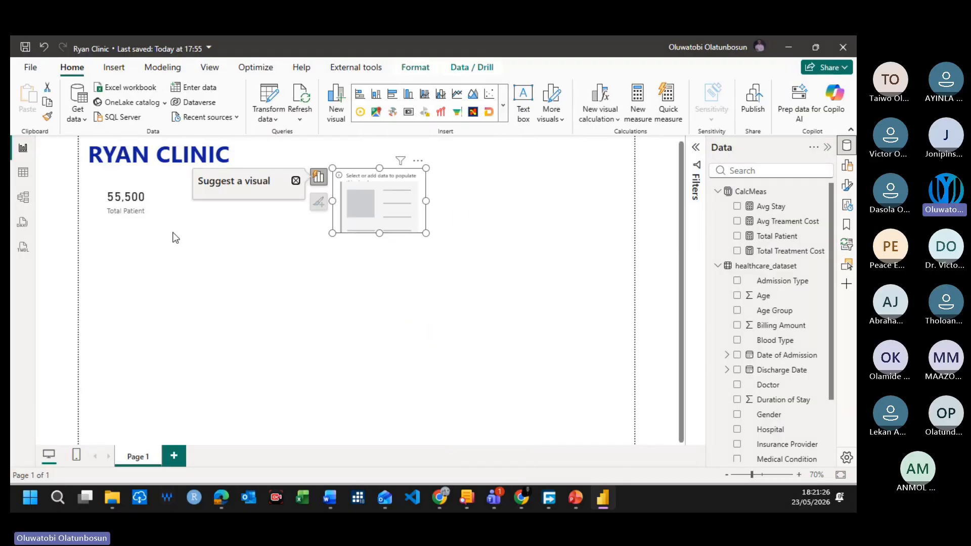
{"action": "left_click", "coordinate": [295, 181]}
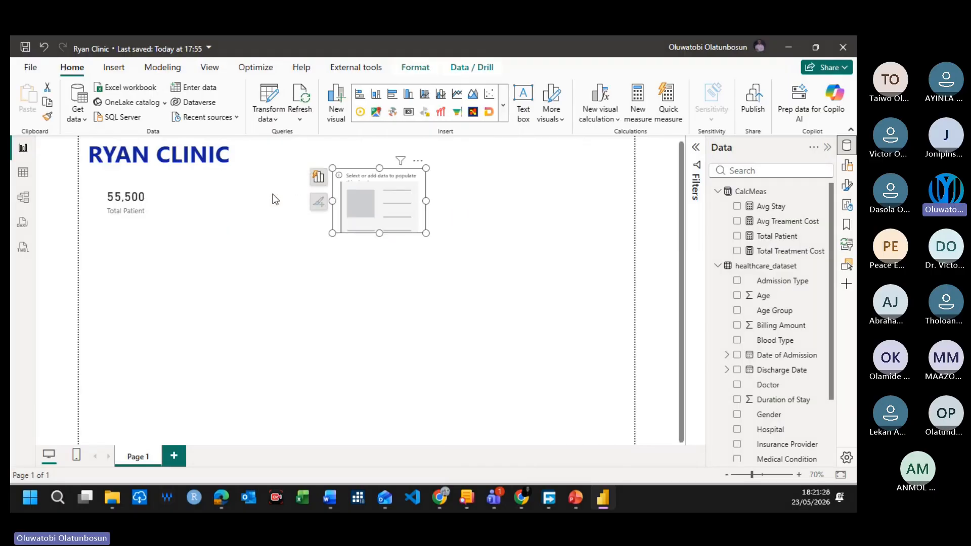
Step: Convert the existing Total Patient card to the card (new) visual type
{"action": "left_click", "coordinate": [142, 202]}
{"action": "left_click", "coordinate": [501, 106]}
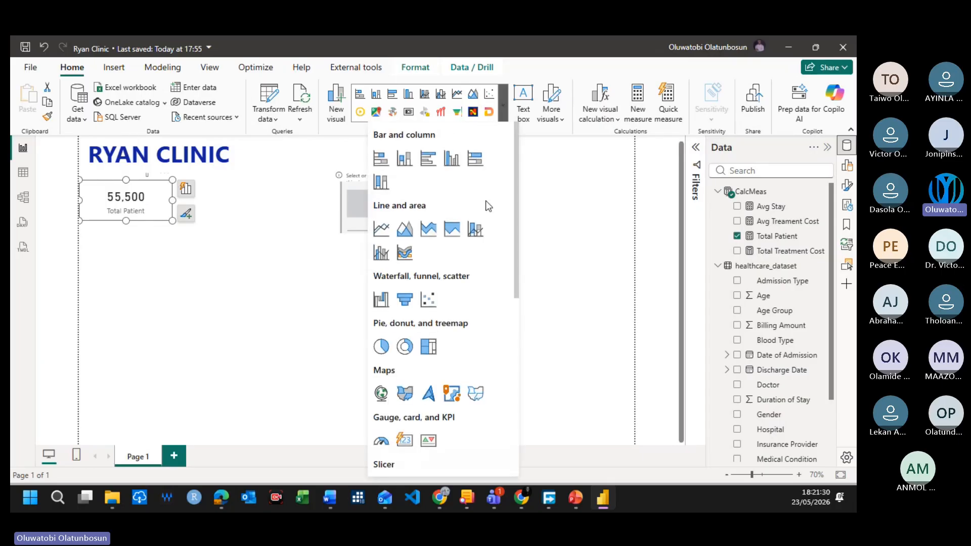
{"action": "scroll", "coordinate": [423, 346], "scroll_direction": "down", "scroll_amount": 5}
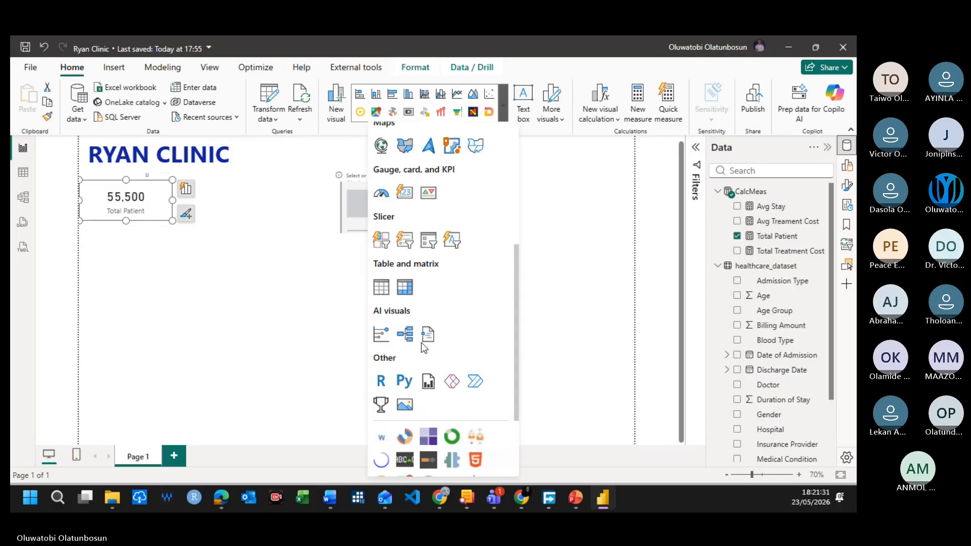
{"action": "left_click", "coordinate": [405, 193]}
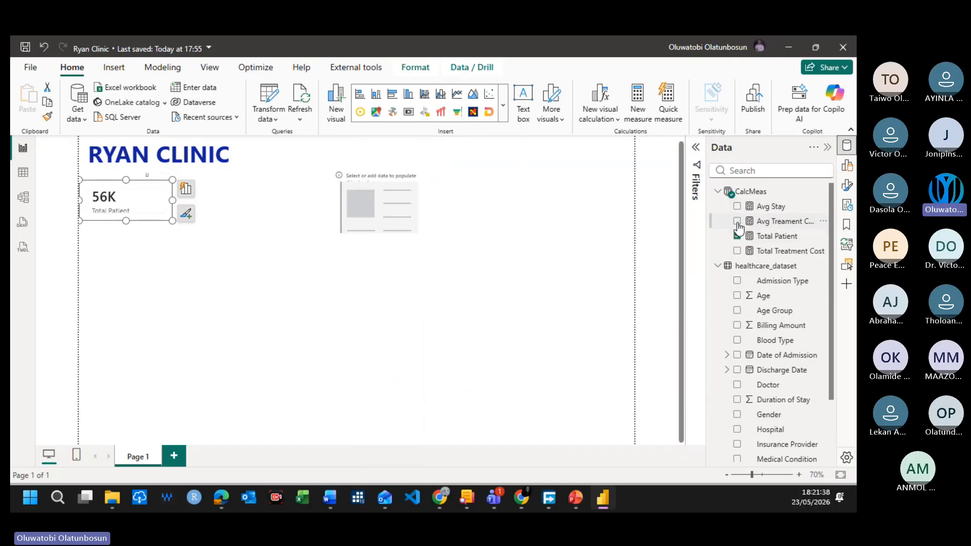
Step: Delete the empty card visual and the Total Patient card, leaving only the RYAN CLINIC title on the page
{"action": "left_click", "coordinate": [401, 208]}
{"action": "key", "text": "Delete"}
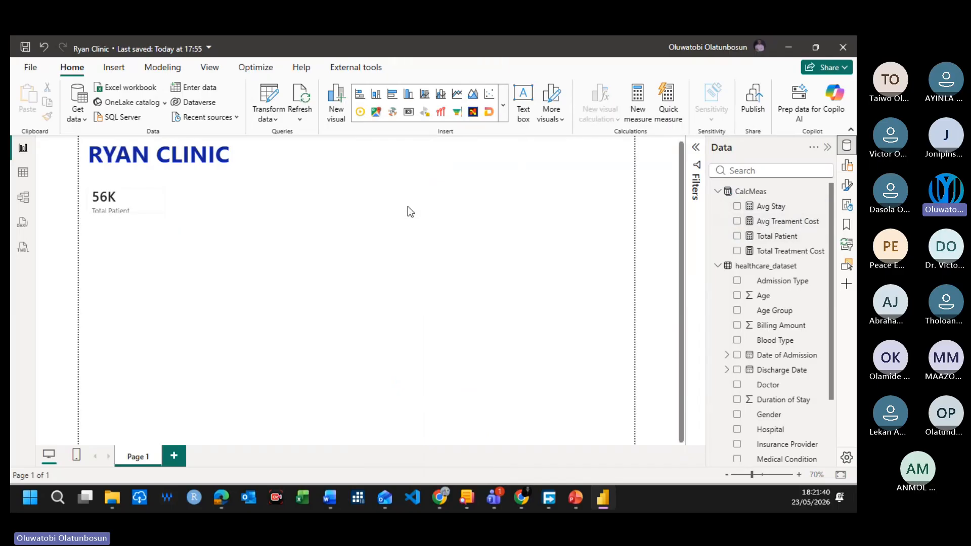
{"action": "left_click", "coordinate": [153, 208]}
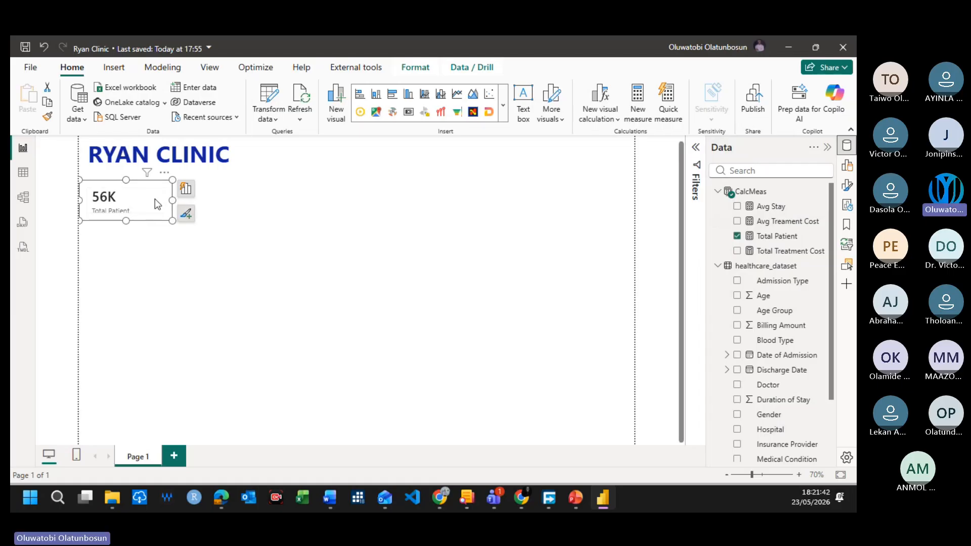
{"action": "key", "text": "Delete"}
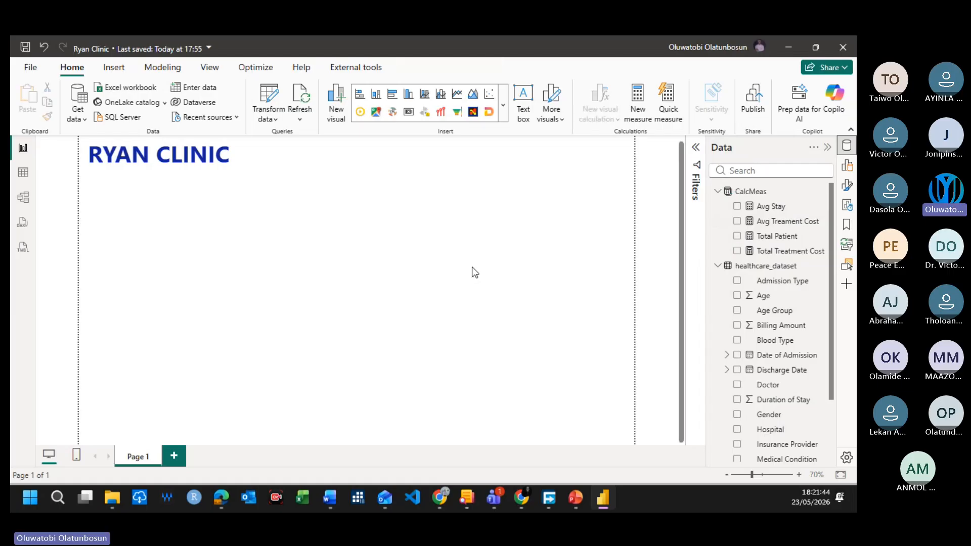
Step: Insert a card (new) visual below the RYAN CLINIC title and assign the Total Patient measure as its value
{"action": "left_click", "coordinate": [847, 170]}
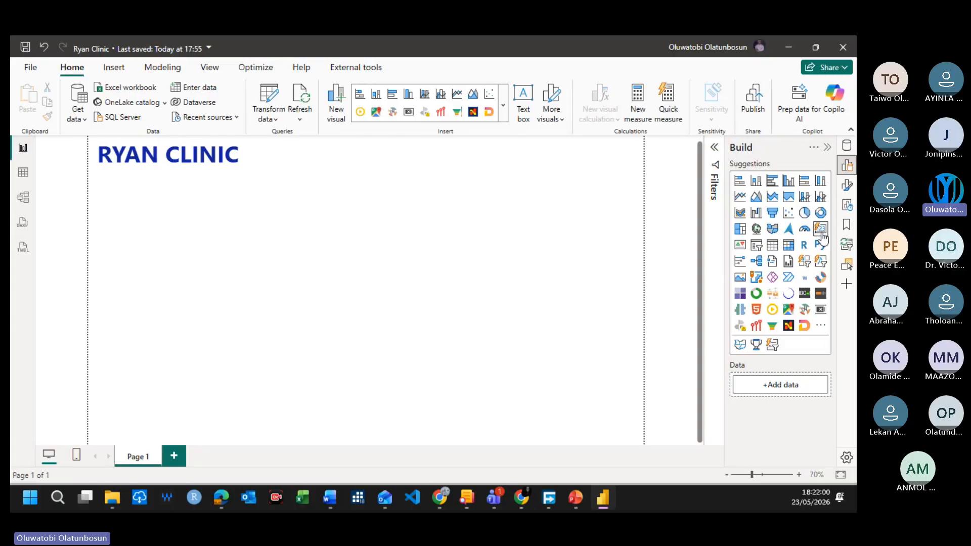
{"action": "left_click", "coordinate": [821, 230]}
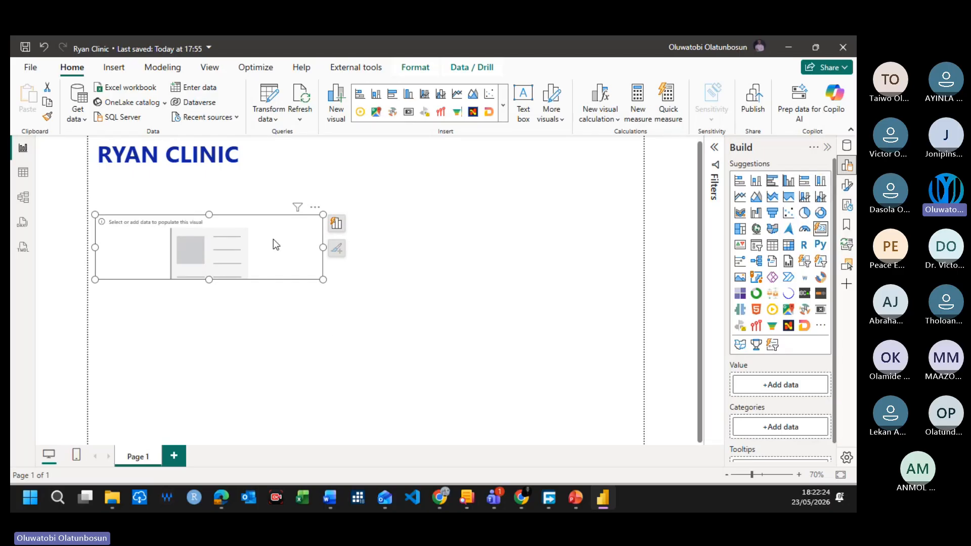
{"action": "left_click", "coordinate": [779, 389]}
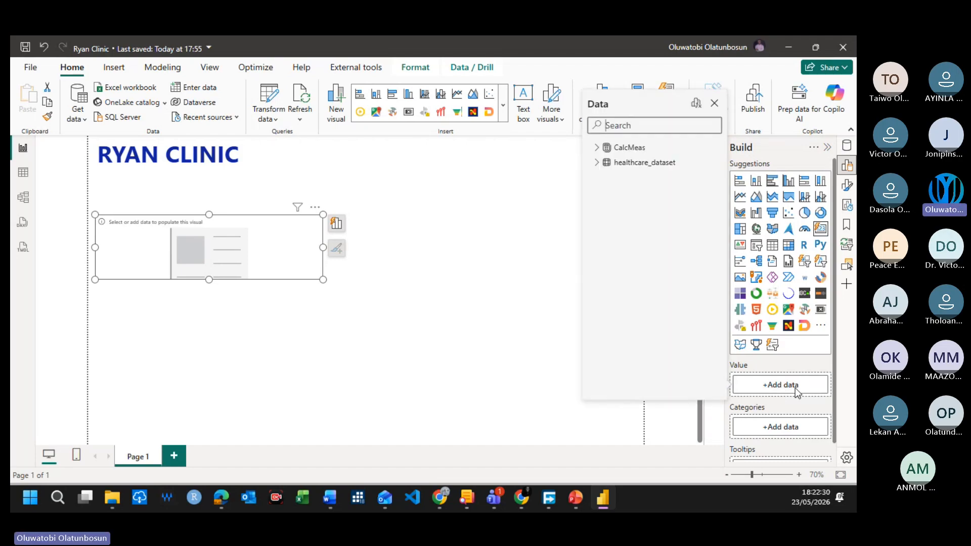
{"action": "left_click", "coordinate": [846, 147]}
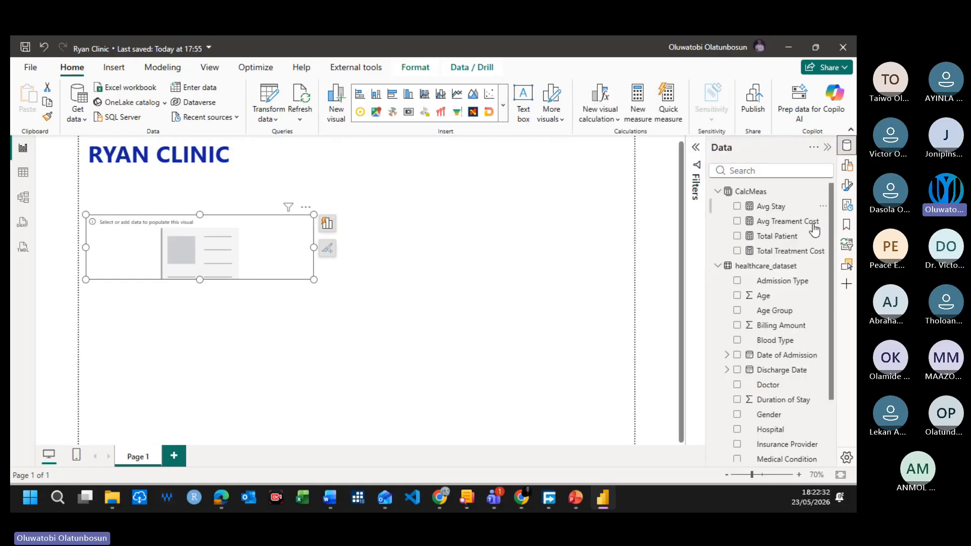
{"action": "left_click", "coordinate": [847, 165]}
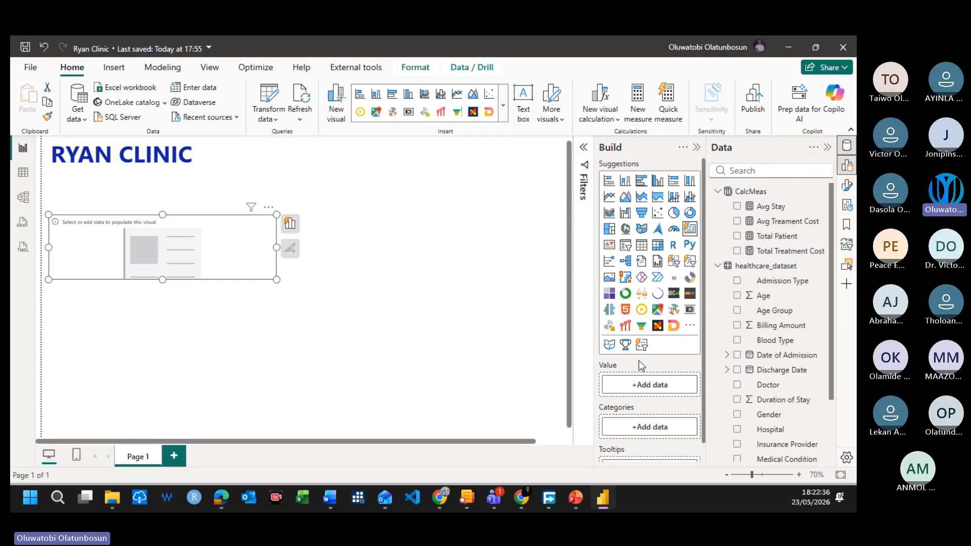
{"action": "left_click_drag", "start_coordinate": [757, 235], "coordinate": [665, 386]}
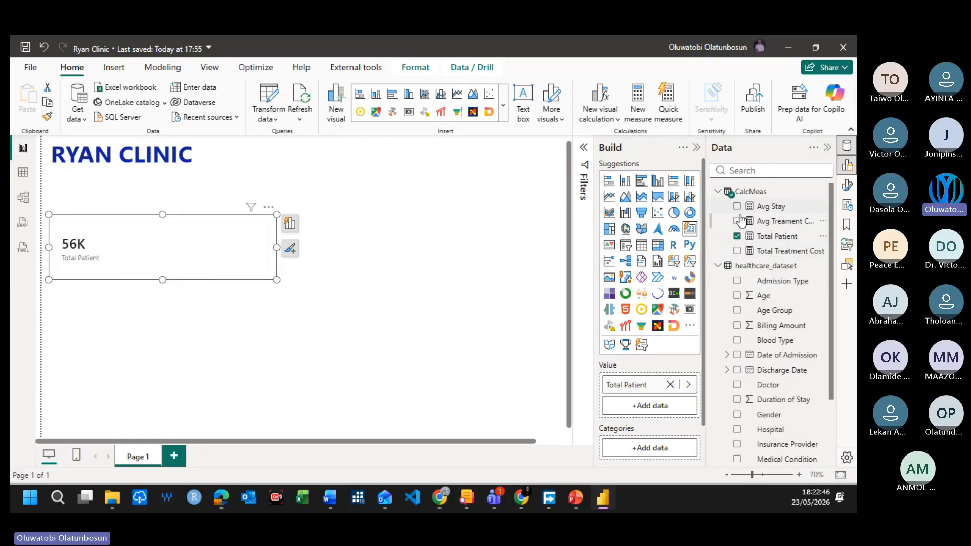
Step: Add the Avg Stay measure as the second value of the Total Patient card, leaving out Total Treatment Cost
{"action": "left_click", "coordinate": [737, 251]}
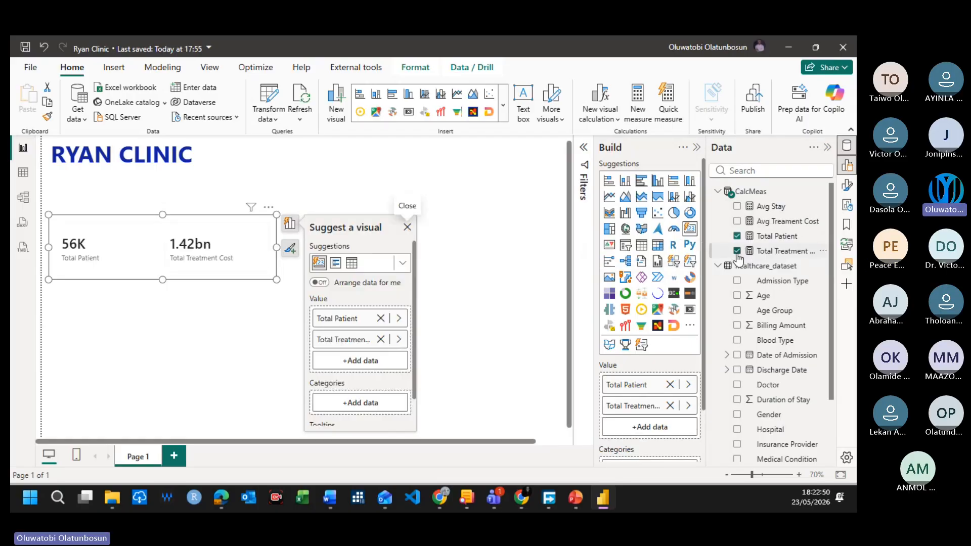
{"action": "left_click", "coordinate": [737, 250]}
{"action": "left_click", "coordinate": [737, 206]}
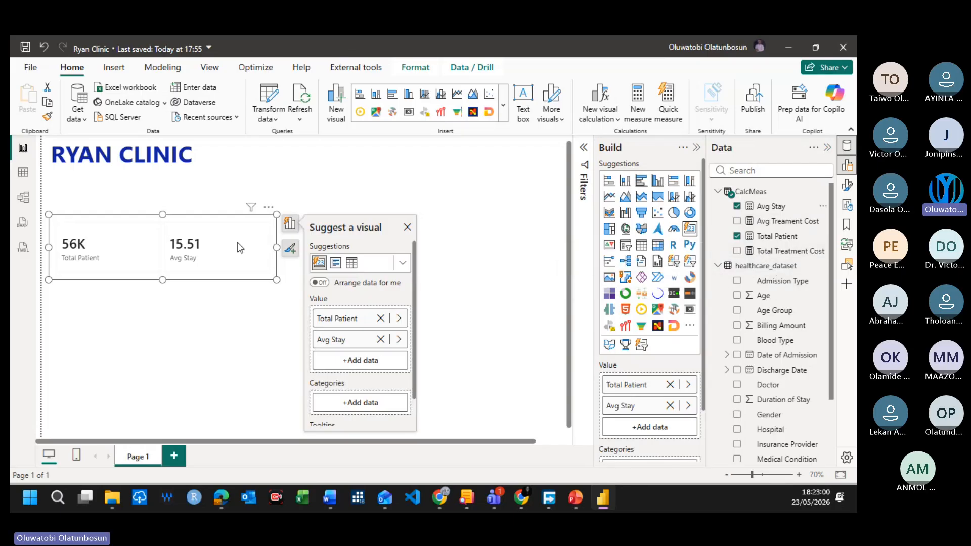
Step: Set the Avg Stay measure's number format to 0 decimal places
{"action": "left_click", "coordinate": [782, 207]}
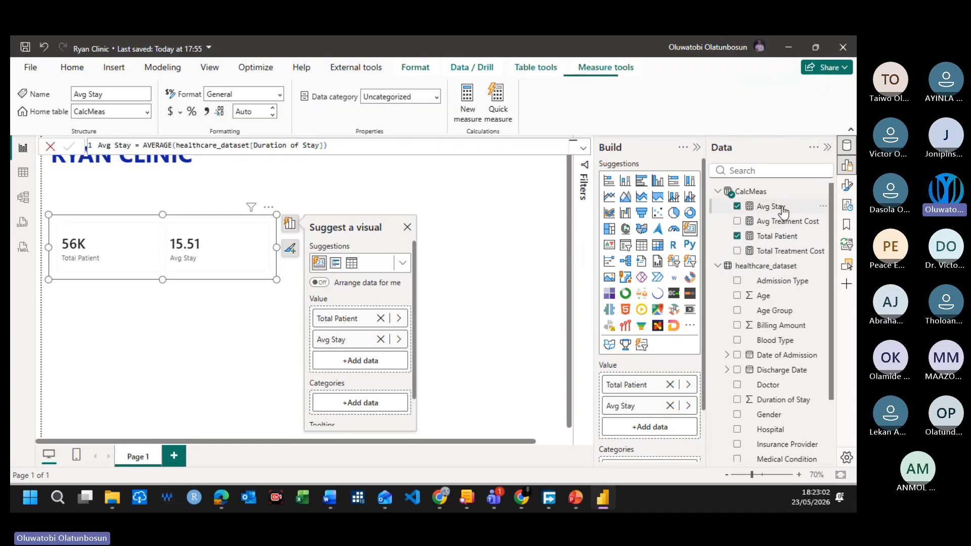
{"action": "left_click", "coordinate": [251, 111]}
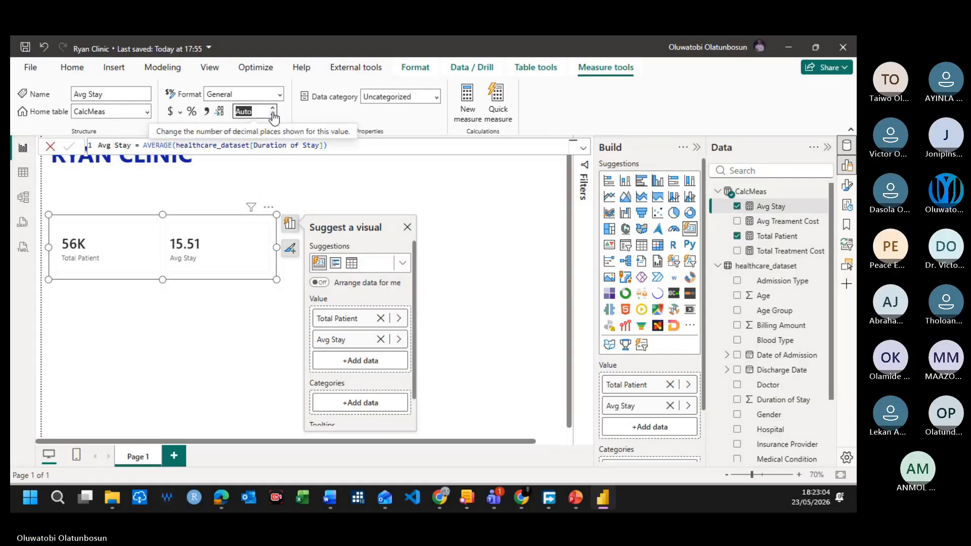
{"action": "type", "text": "0"}
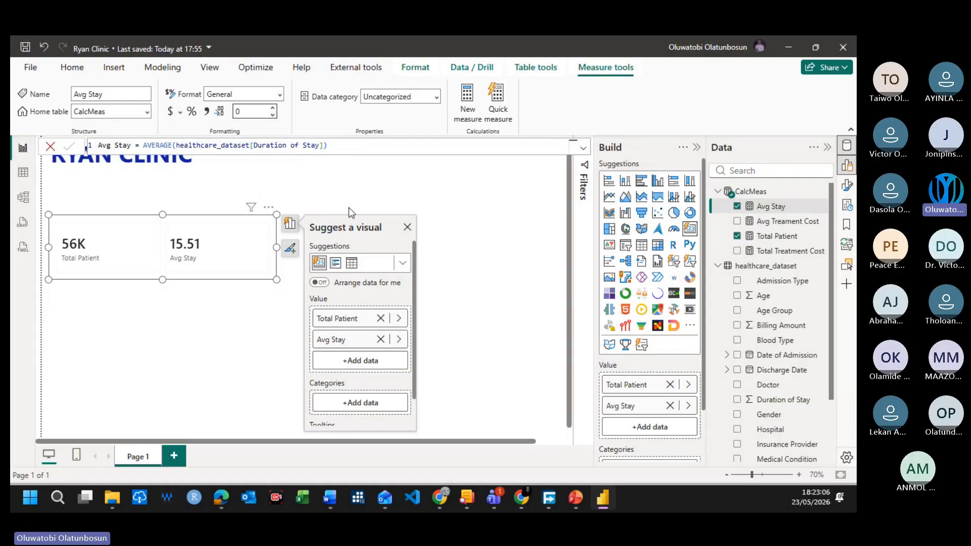
{"action": "left_click", "coordinate": [249, 289]}
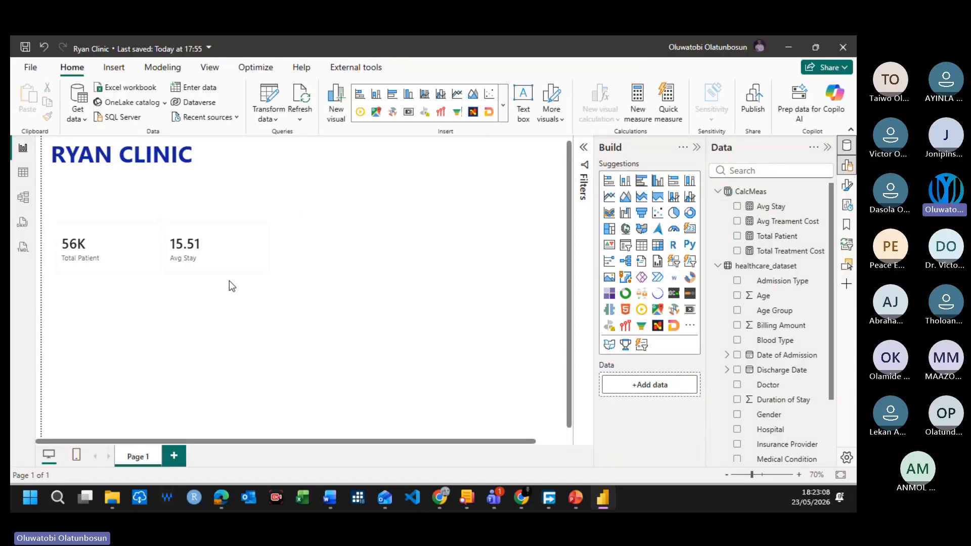
Step: Format the Avg Stay measure in CalcMeas as a decimal number with 0 decimal places
{"action": "left_click", "coordinate": [779, 206]}
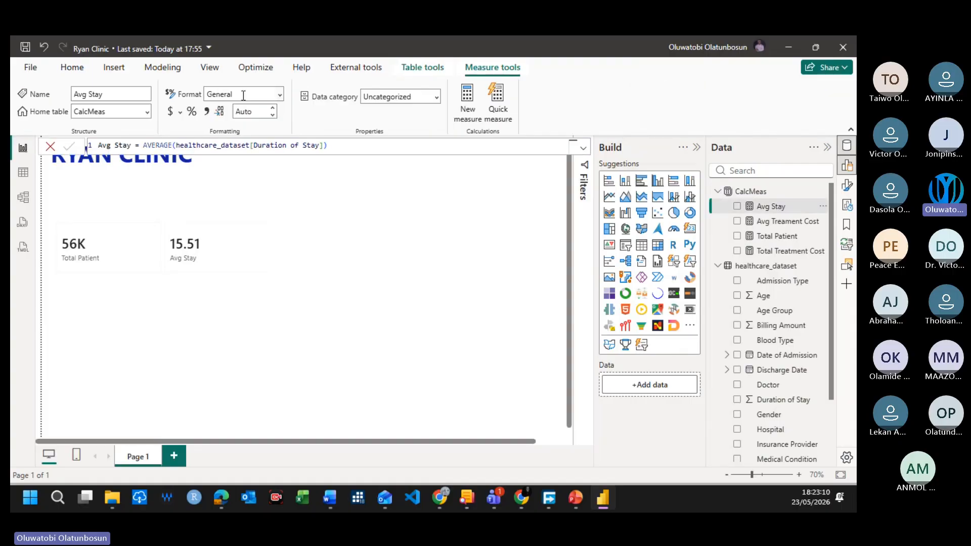
{"action": "left_click", "coordinate": [247, 111]}
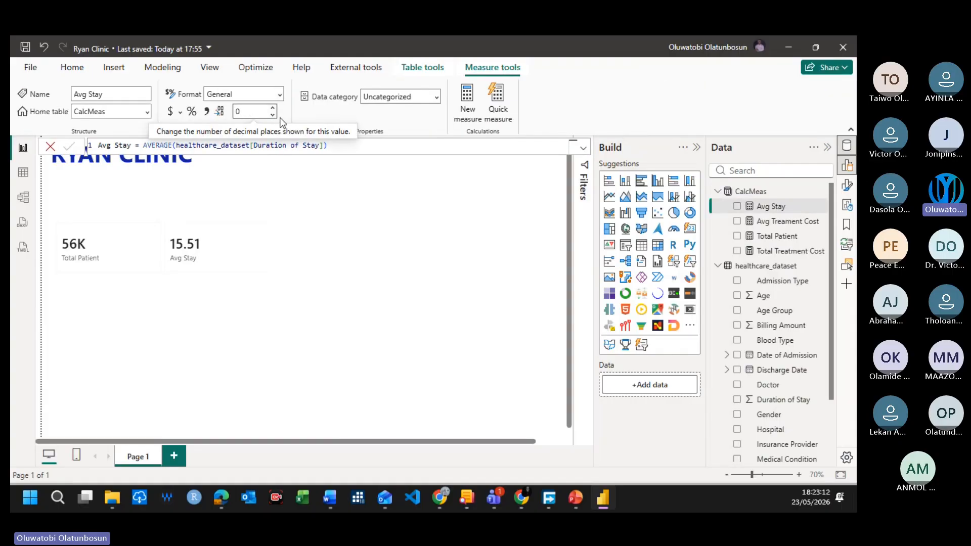
{"action": "left_click", "coordinate": [273, 116]}
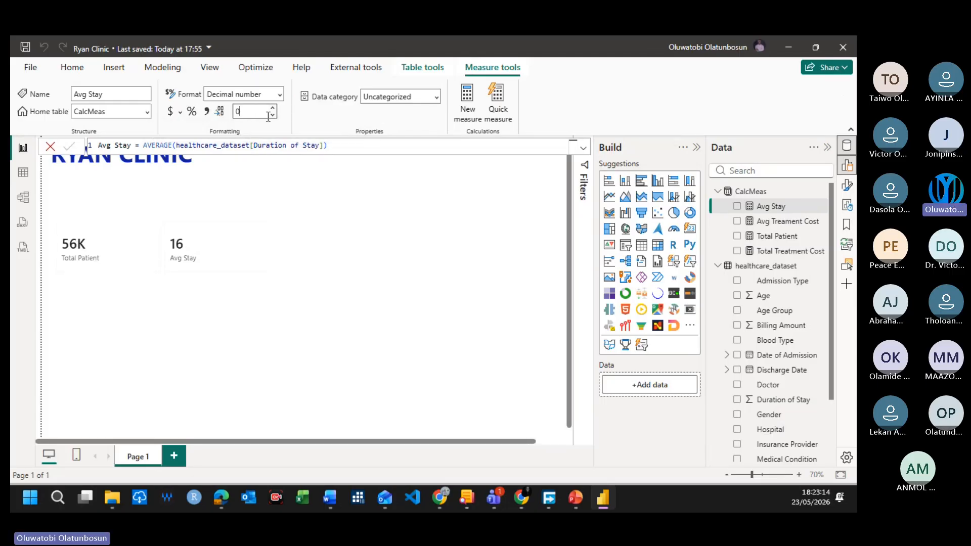
Step: Add the Total Treatment Cost and Avg Treament Cost measures as the third and fourth values of the card
{"action": "left_click", "coordinate": [250, 259]}
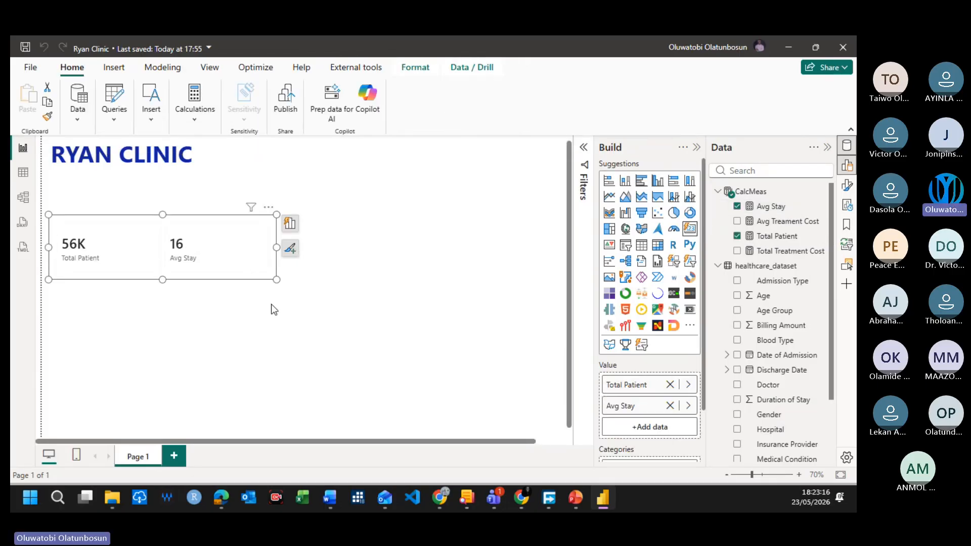
{"action": "left_click", "coordinate": [737, 251]}
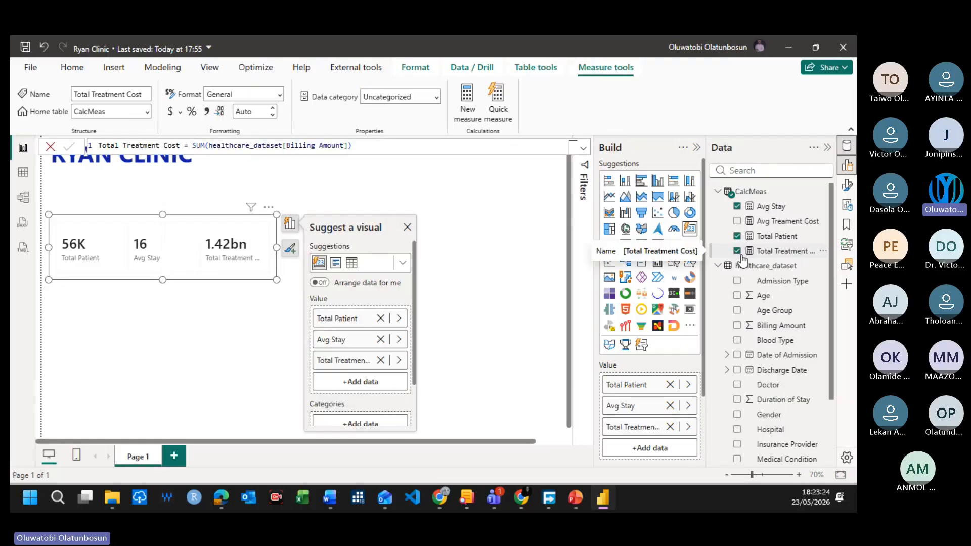
{"action": "left_click", "coordinate": [737, 221]}
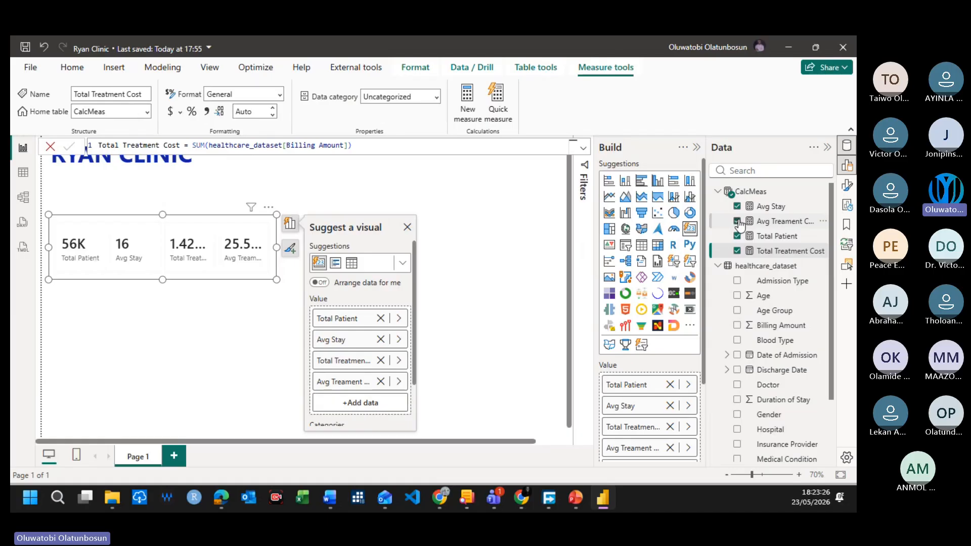
Step: Widen the four-value card across the page, move it directly beneath the RYAN CLINIC title and reduce its height
{"action": "left_click_drag", "start_coordinate": [276, 247], "coordinate": [573, 240]}
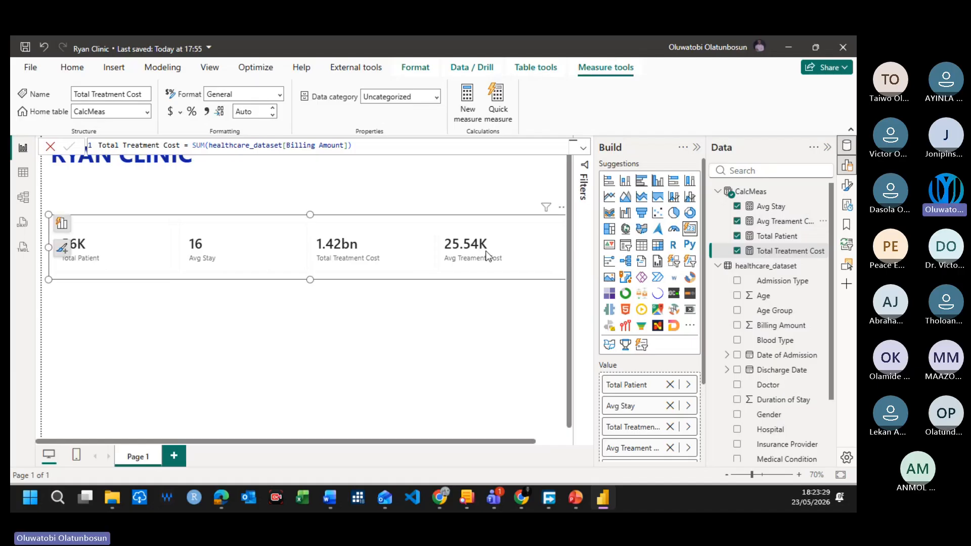
{"action": "left_click_drag", "start_coordinate": [485, 251], "coordinate": [479, 207]}
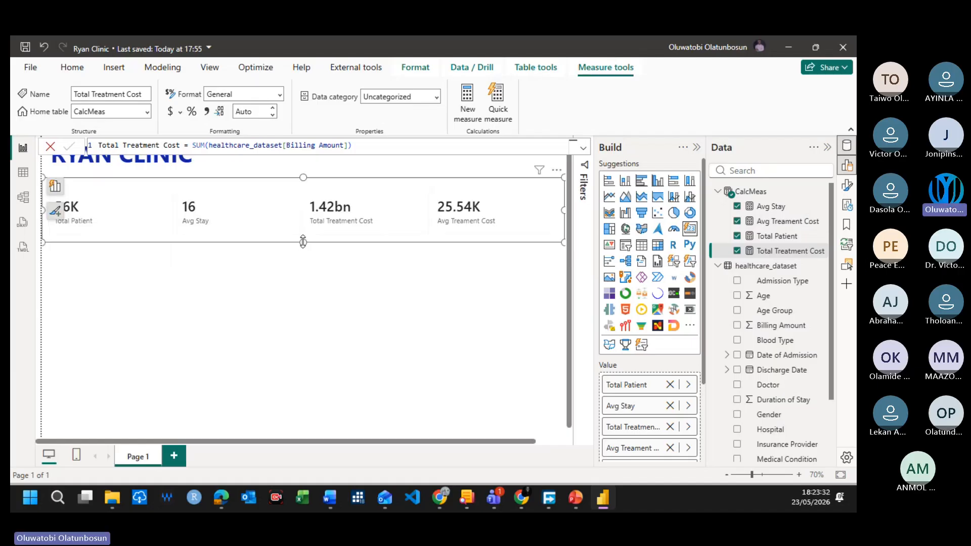
{"action": "left_click", "coordinate": [304, 229]}
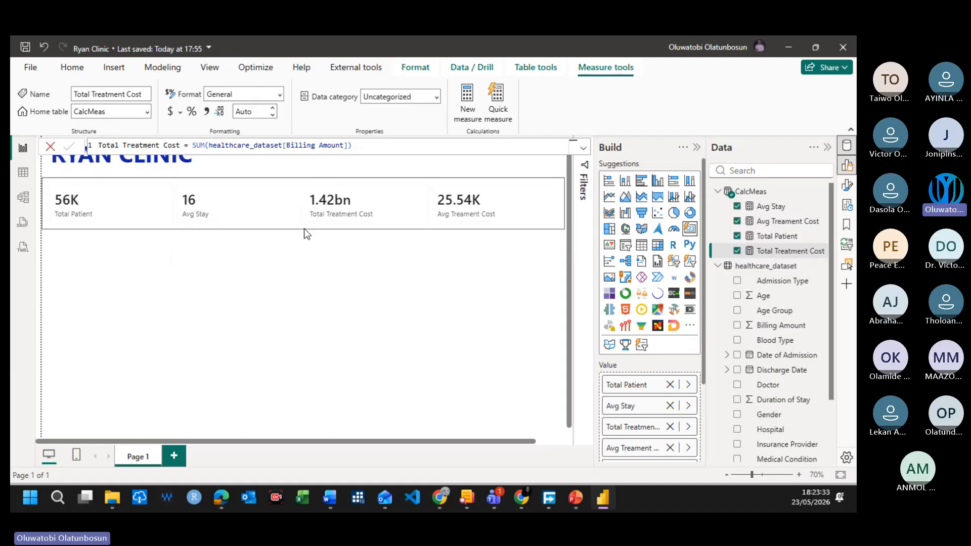
{"action": "left_click", "coordinate": [399, 267]}
Step: Turn on the visual border for the four-value card
{"action": "left_click", "coordinate": [269, 207]}
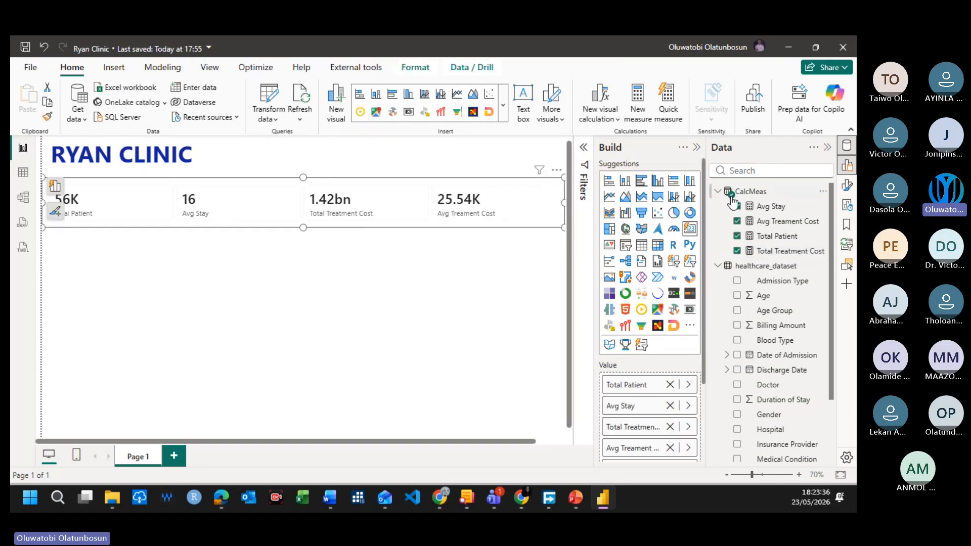
{"action": "left_click", "coordinate": [848, 187]}
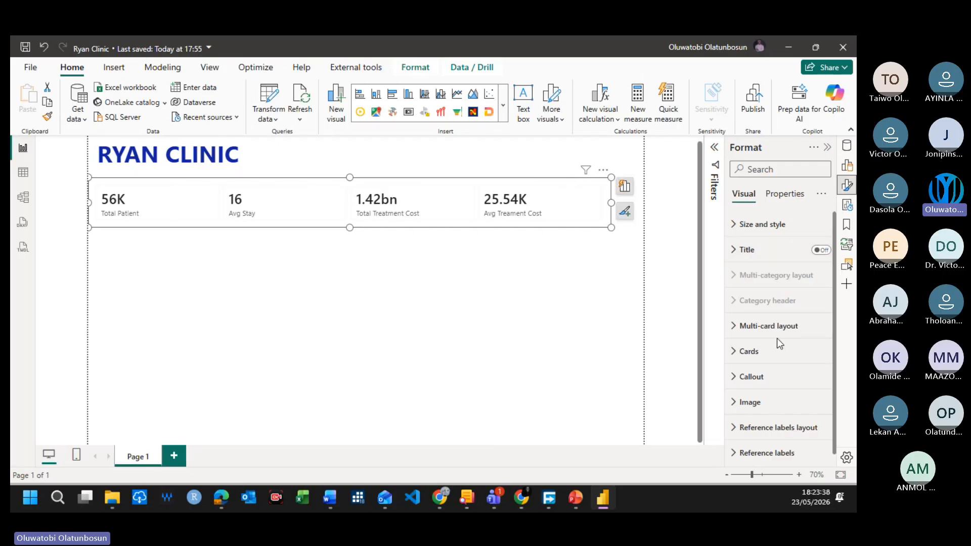
{"action": "left_click", "coordinate": [734, 234]}
{"action": "left_click", "coordinate": [734, 230]}
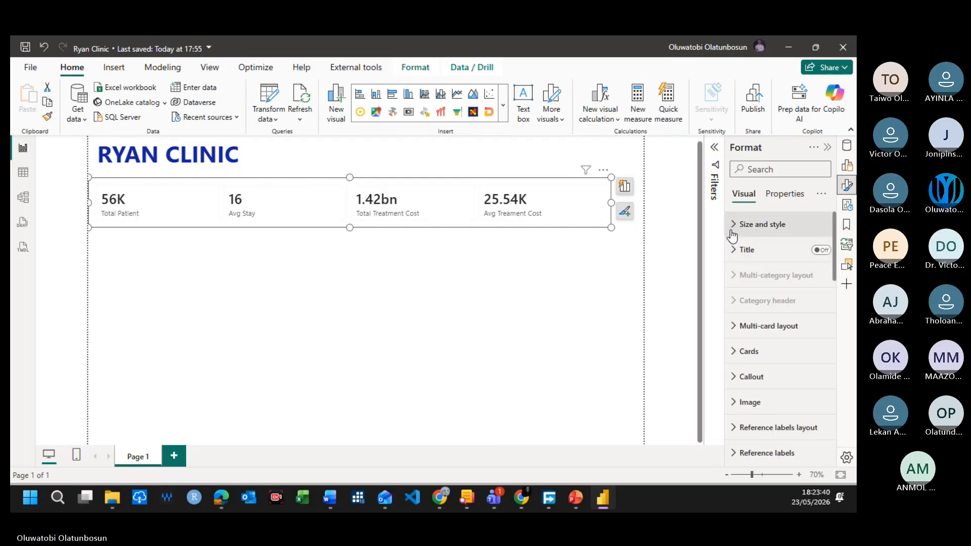
{"action": "left_click", "coordinate": [734, 224]}
{"action": "scroll", "coordinate": [753, 349], "scroll_direction": "down", "scroll_amount": 4}
{"action": "scroll", "coordinate": [753, 348], "scroll_direction": "down", "scroll_amount": 2}
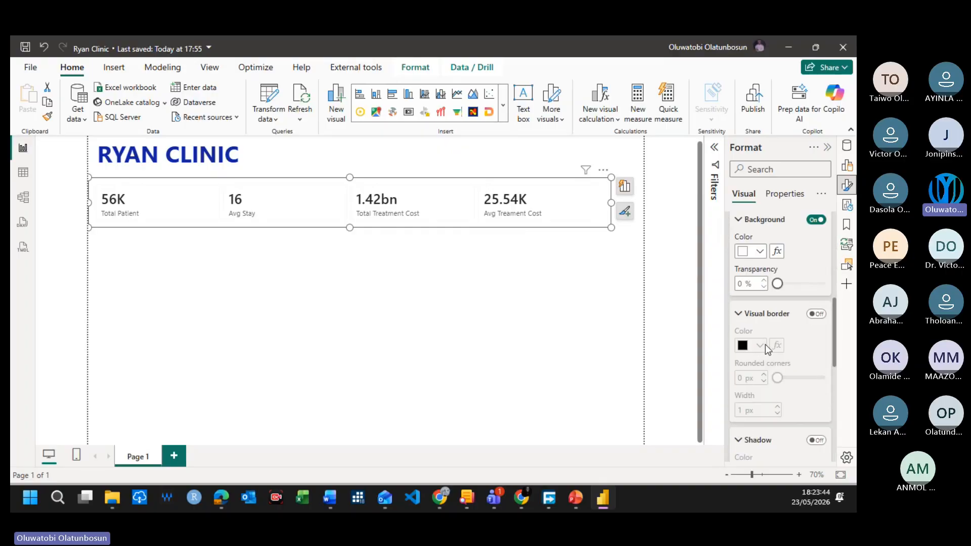
{"action": "left_click", "coordinate": [818, 315]}
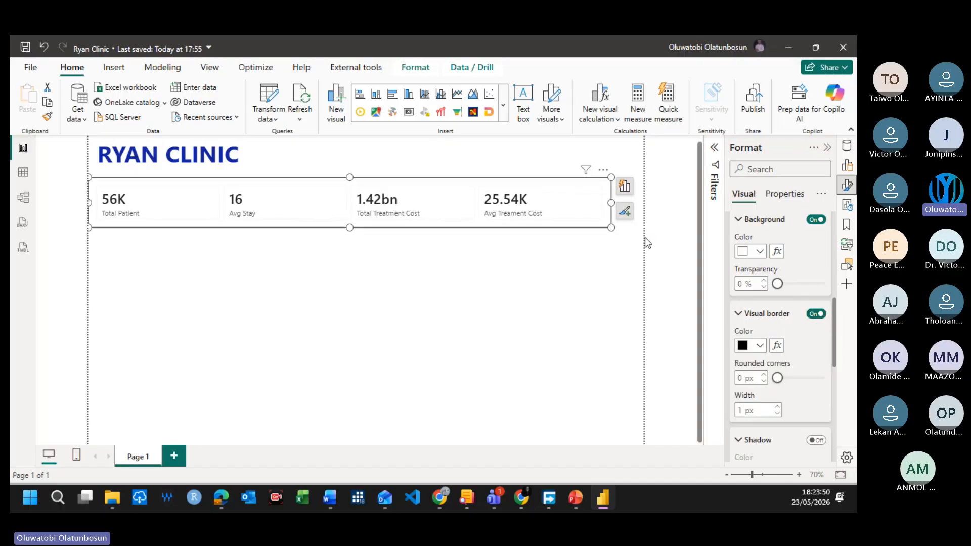
Step: Stretch the four-value card to the full page width of 1280
{"action": "left_click", "coordinate": [620, 207]}
{"action": "left_click_drag", "start_coordinate": [618, 205], "coordinate": [647, 199]}
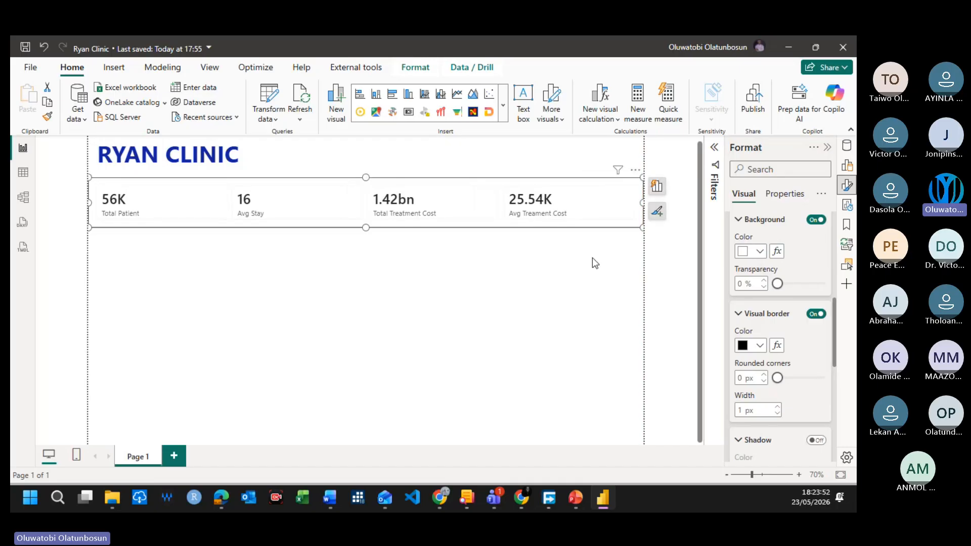
{"action": "left_click", "coordinate": [576, 267]}
Step: Set the layout arrangement of all cards in the four-value card visual to Horizontal
{"action": "left_click", "coordinate": [311, 212]}
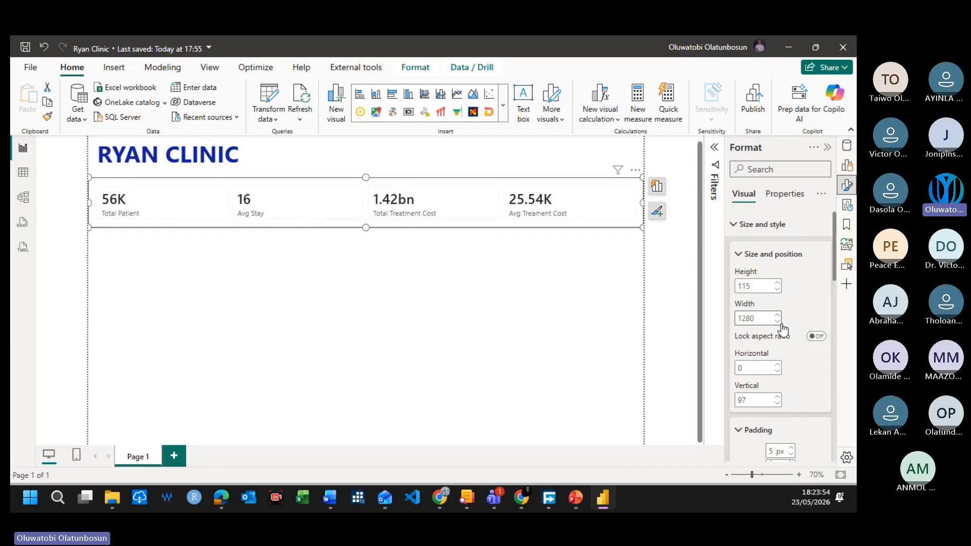
{"action": "scroll", "coordinate": [787, 413], "scroll_direction": "down", "scroll_amount": 5}
{"action": "scroll", "coordinate": [784, 415], "scroll_direction": "down", "scroll_amount": 3}
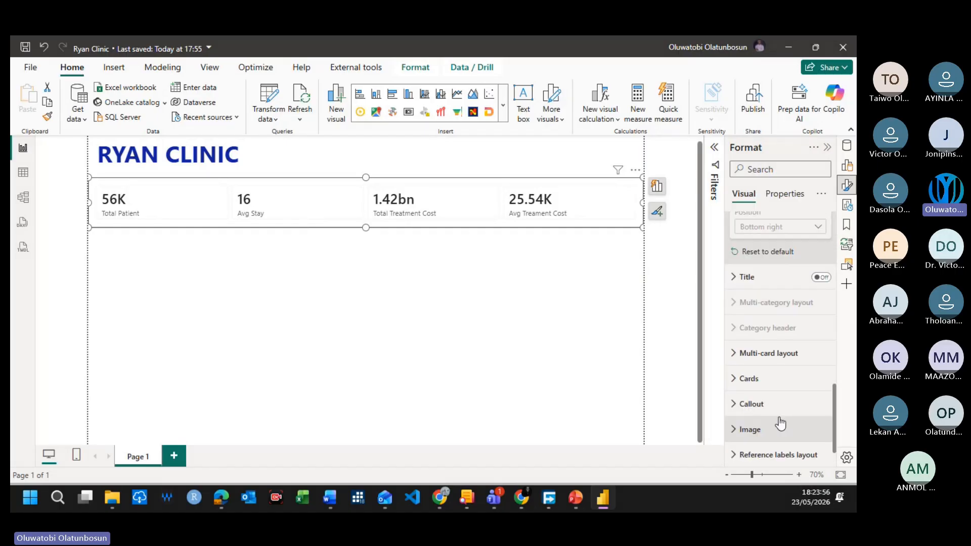
{"action": "left_click", "coordinate": [736, 378]}
{"action": "scroll", "coordinate": [758, 387], "scroll_direction": "down", "scroll_amount": 4}
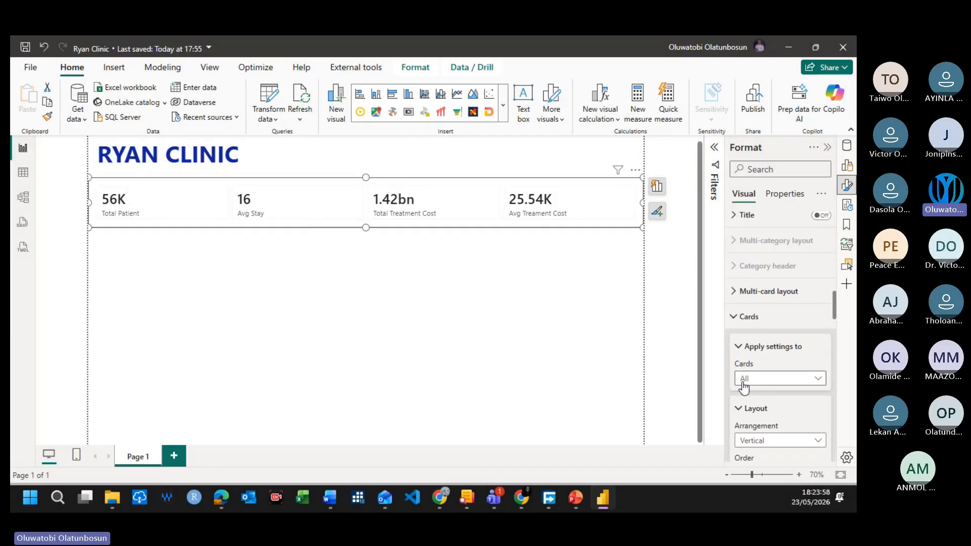
{"action": "left_click", "coordinate": [792, 318]}
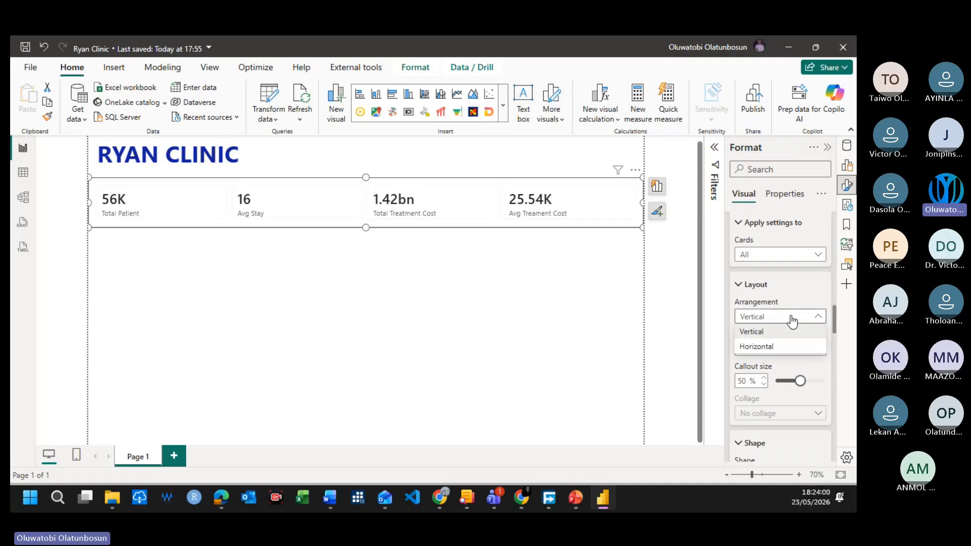
{"action": "left_click", "coordinate": [773, 349]}
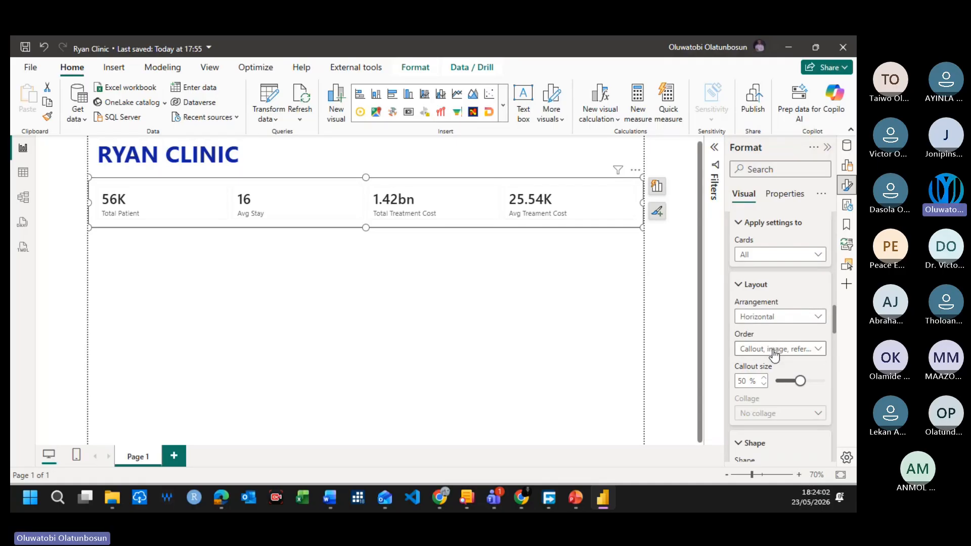
{"action": "left_click", "coordinate": [779, 319]}
{"action": "left_click", "coordinate": [765, 342]}
Step: Review the cards' shape, padding, border, divider and background formatting options
{"action": "scroll", "coordinate": [764, 382], "scroll_direction": "down", "scroll_amount": 4}
{"action": "scroll", "coordinate": [761, 379], "scroll_direction": "down", "scroll_amount": 3}
{"action": "scroll", "coordinate": [761, 379], "scroll_direction": "up", "scroll_amount": 2}
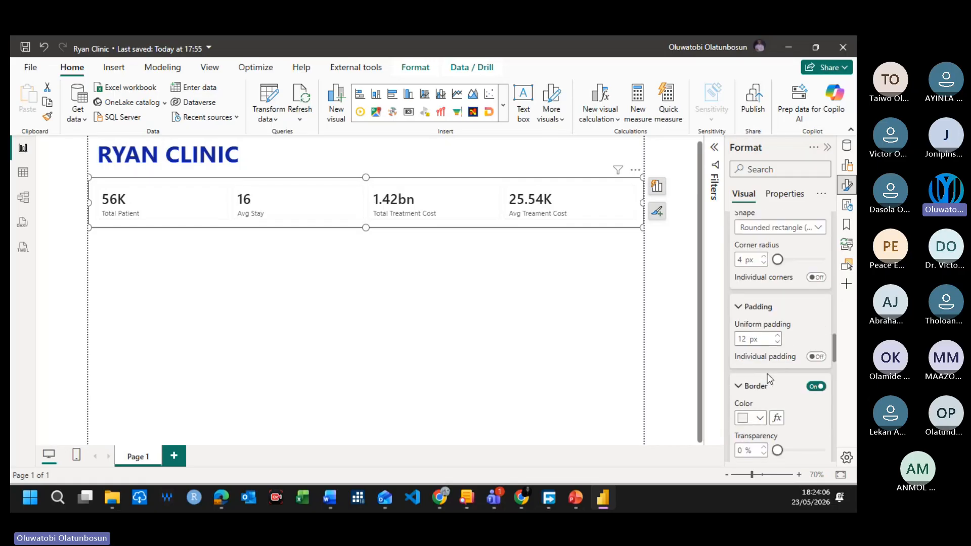
{"action": "scroll", "coordinate": [773, 397], "scroll_direction": "down", "scroll_amount": 2}
{"action": "scroll", "coordinate": [775, 398], "scroll_direction": "down", "scroll_amount": 5}
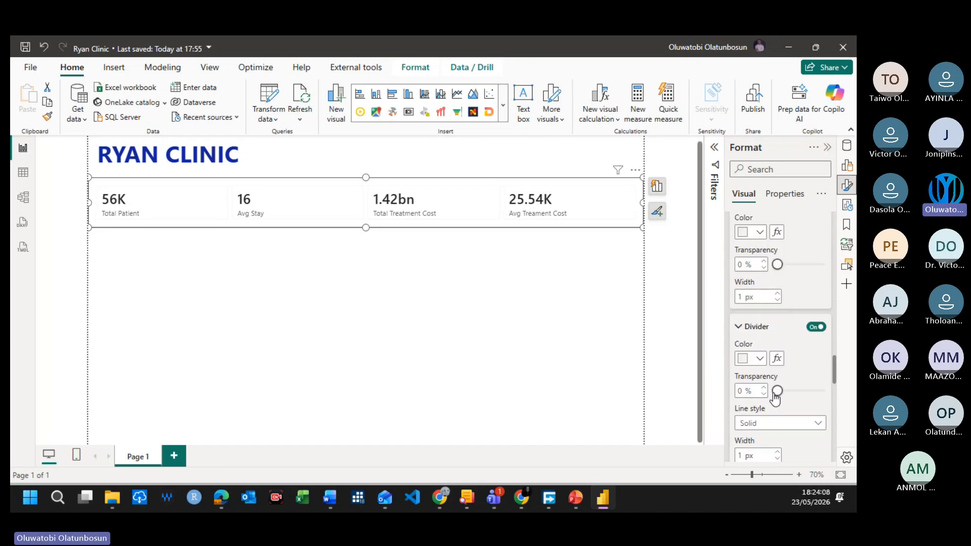
{"action": "scroll", "coordinate": [772, 392], "scroll_direction": "up", "scroll_amount": 6}
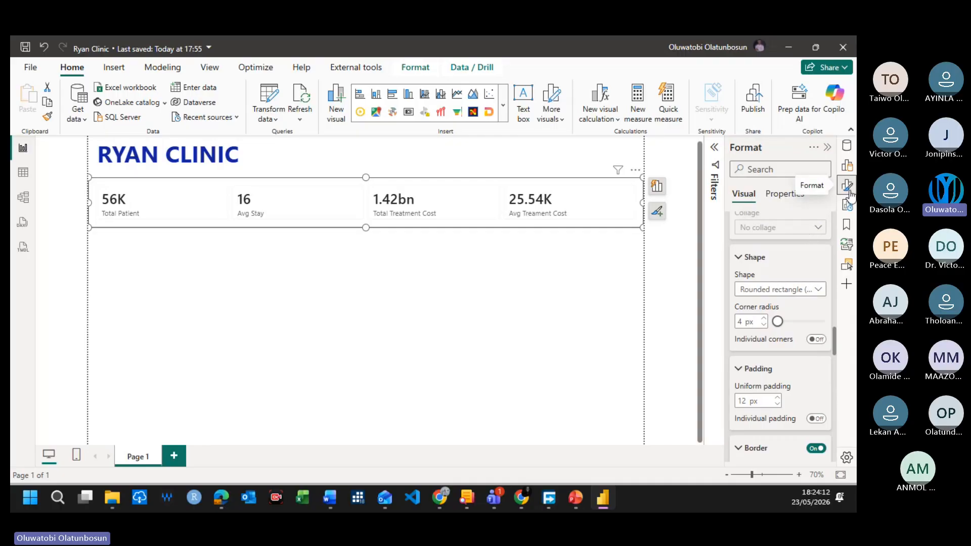
{"action": "scroll", "coordinate": [784, 359], "scroll_direction": "down", "scroll_amount": 2}
{"action": "scroll", "coordinate": [784, 358], "scroll_direction": "down", "scroll_amount": 5}
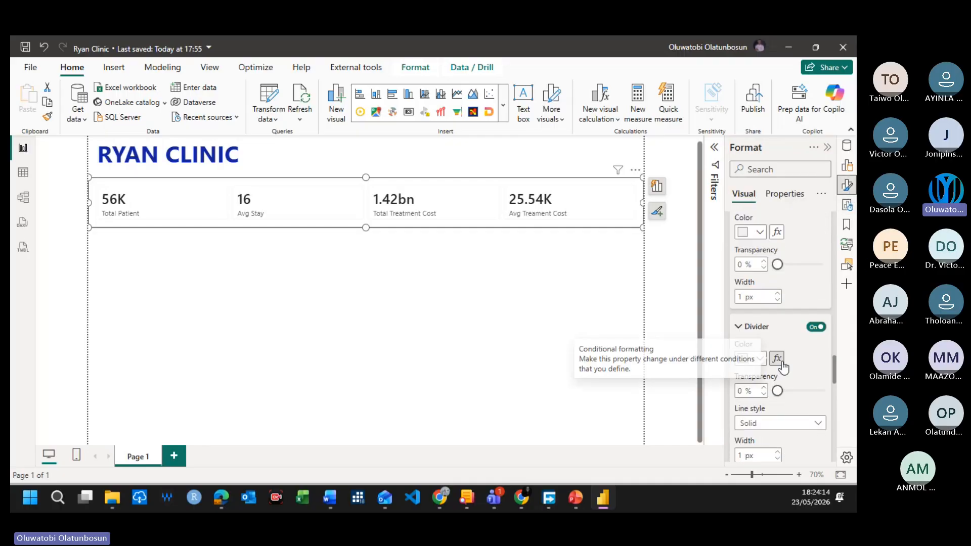
{"action": "scroll", "coordinate": [781, 357], "scroll_direction": "up", "scroll_amount": 3}
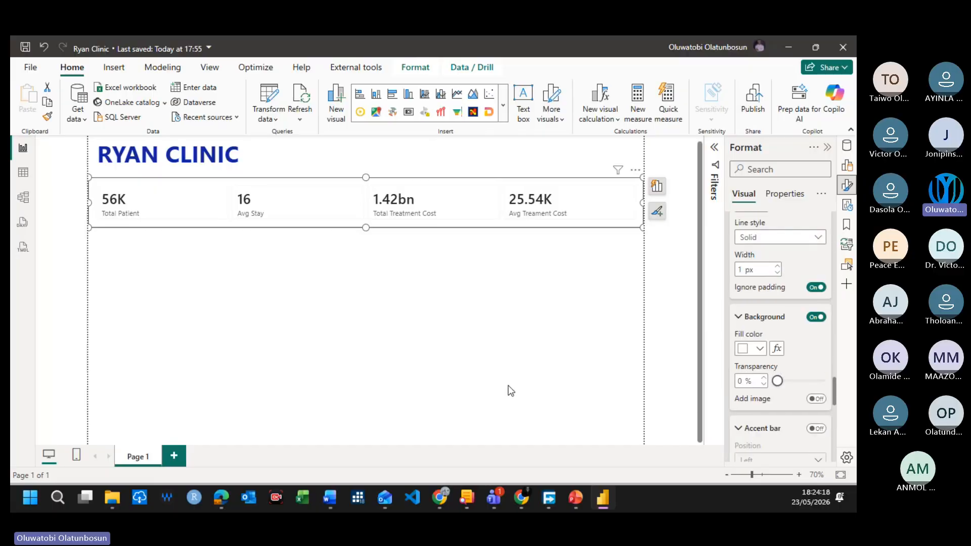
{"action": "left_click", "coordinate": [369, 294]}
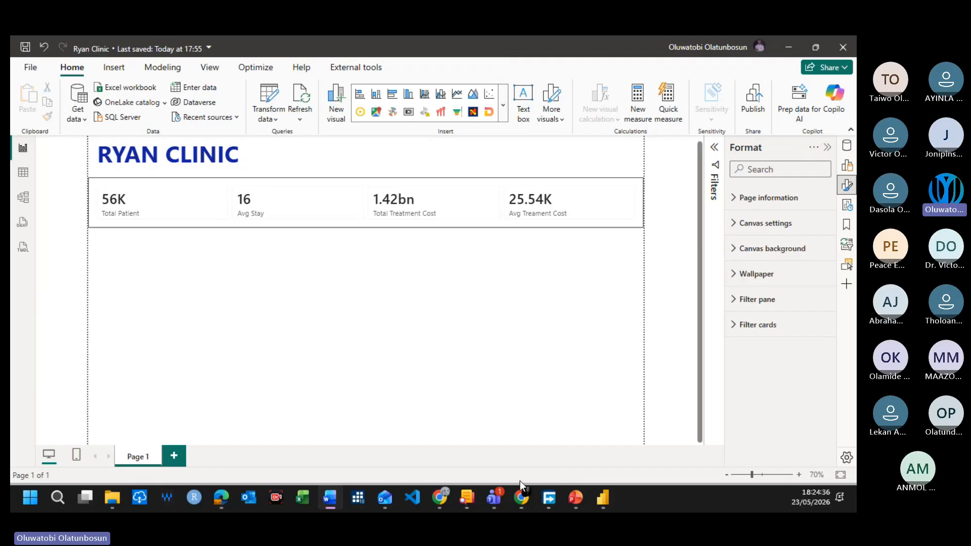
{"action": "left_click", "coordinate": [326, 381]}
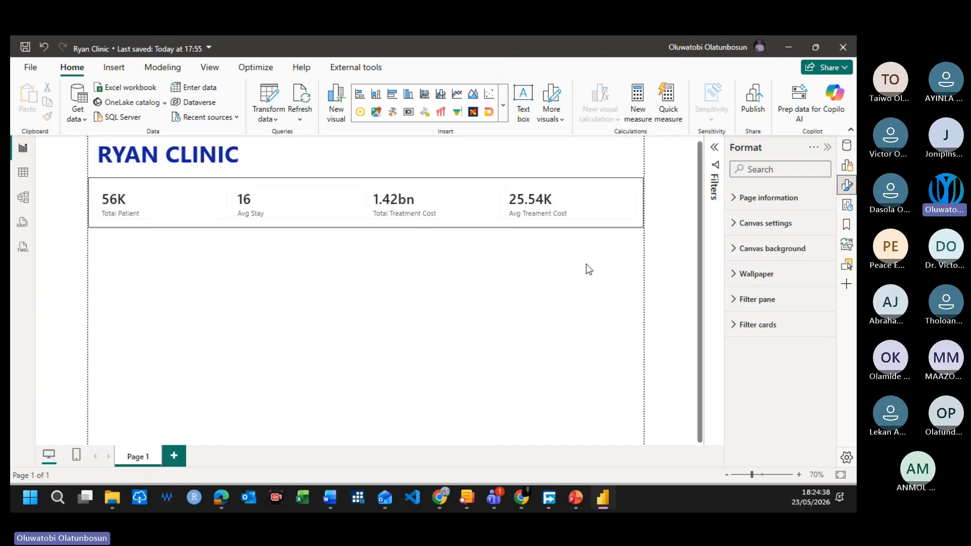
{"action": "left_click", "coordinate": [609, 225]}
{"action": "left_click", "coordinate": [591, 254]}
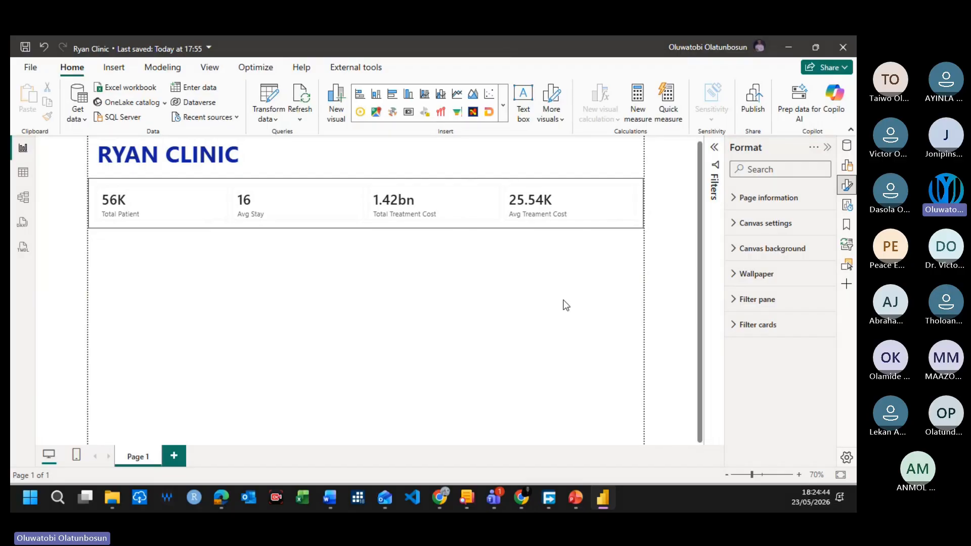
{"action": "scroll", "coordinate": [553, 302], "scroll_direction": "down", "scroll_amount": 2}
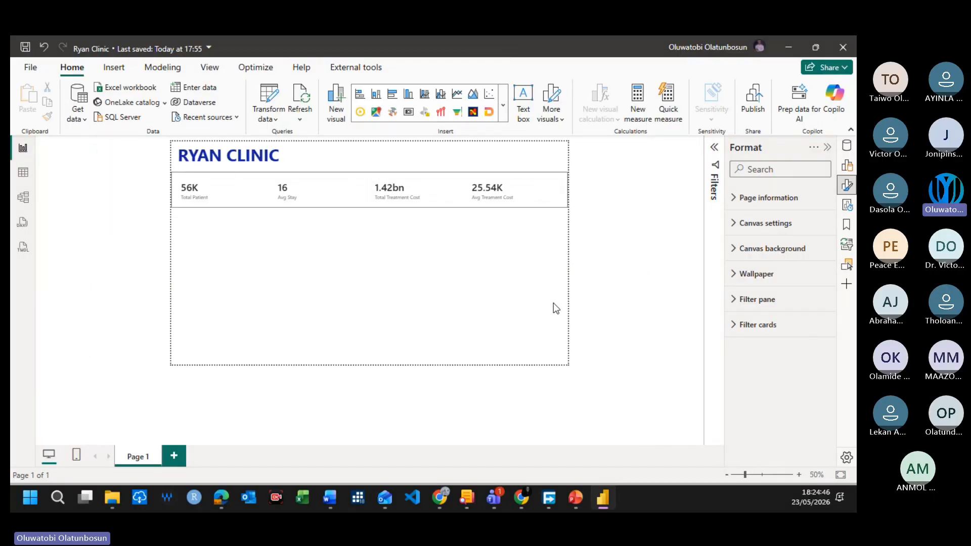
{"action": "scroll", "coordinate": [552, 302], "scroll_direction": "up", "scroll_amount": 1}
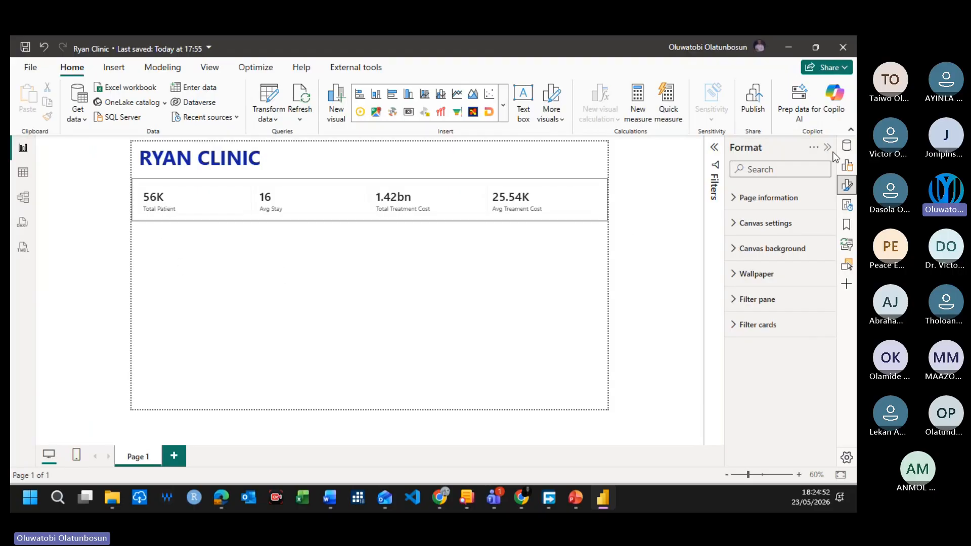
Step: Examine the columns of the healthcare_dataset table in the table view and return to the report page
{"action": "left_click", "coordinate": [846, 146]}
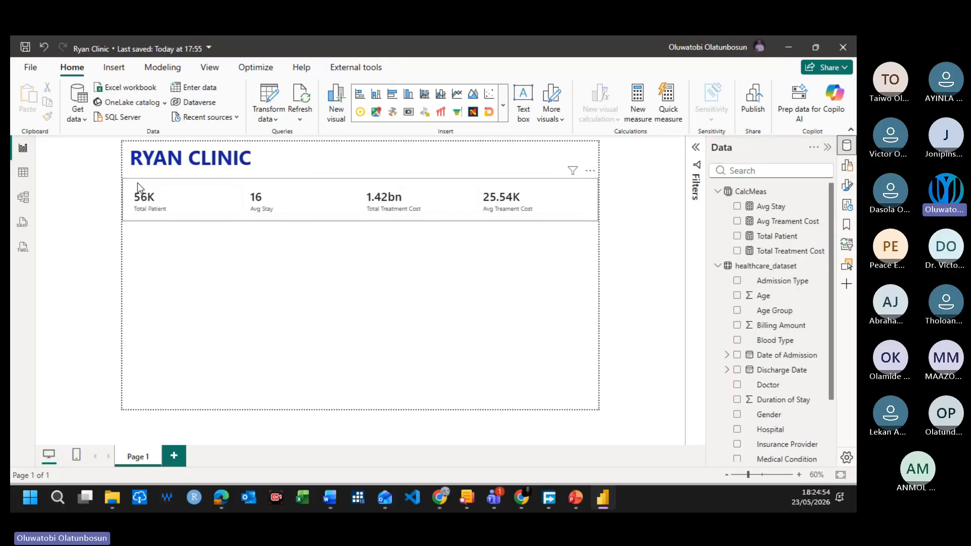
{"action": "left_click", "coordinate": [23, 172]}
{"action": "left_click", "coordinate": [767, 265]}
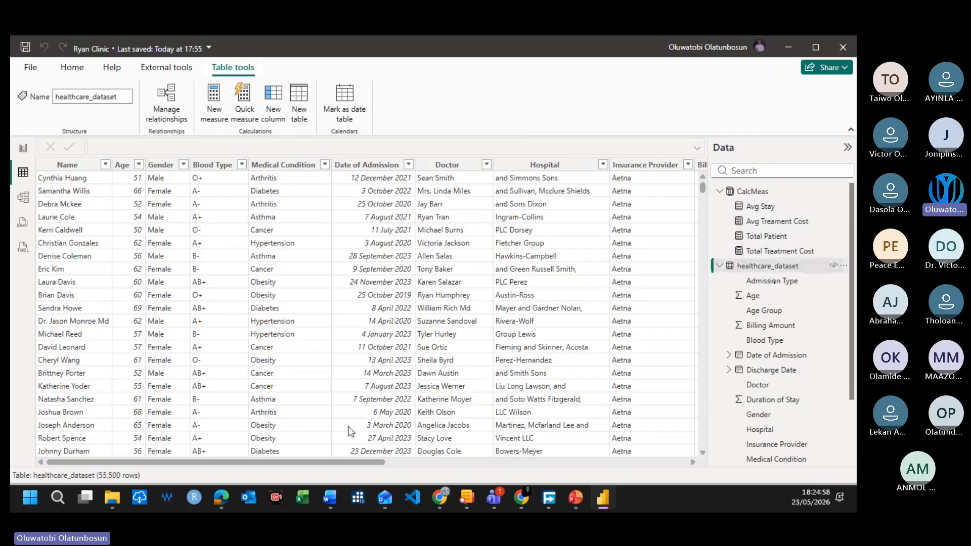
{"action": "left_click_drag", "start_coordinate": [296, 462], "coordinate": [248, 447]}
{"action": "left_click", "coordinate": [23, 148]}
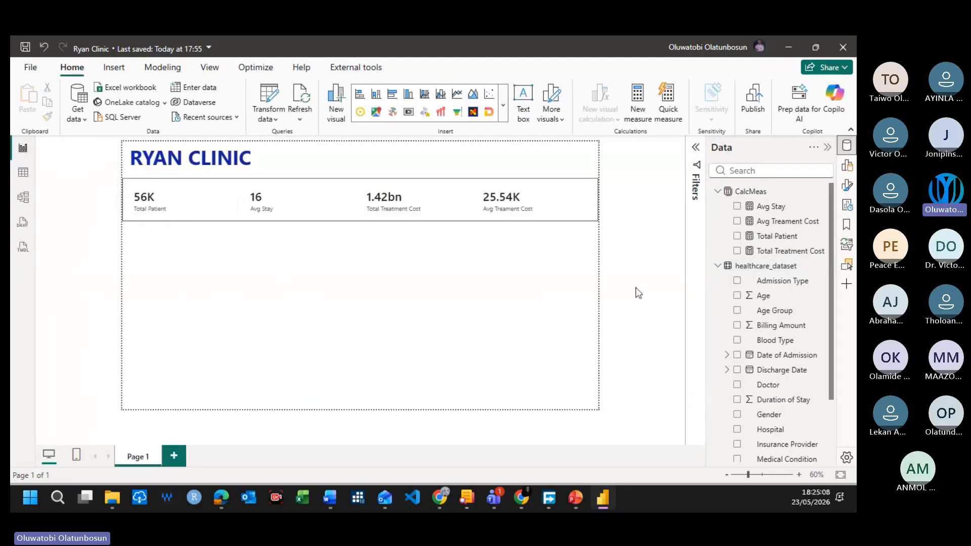
Step: Insert a clustered column chart below the four-value card with the Total Patient measure on its Y-axis
{"action": "left_click", "coordinate": [736, 236]}
{"action": "left_click", "coordinate": [503, 105]}
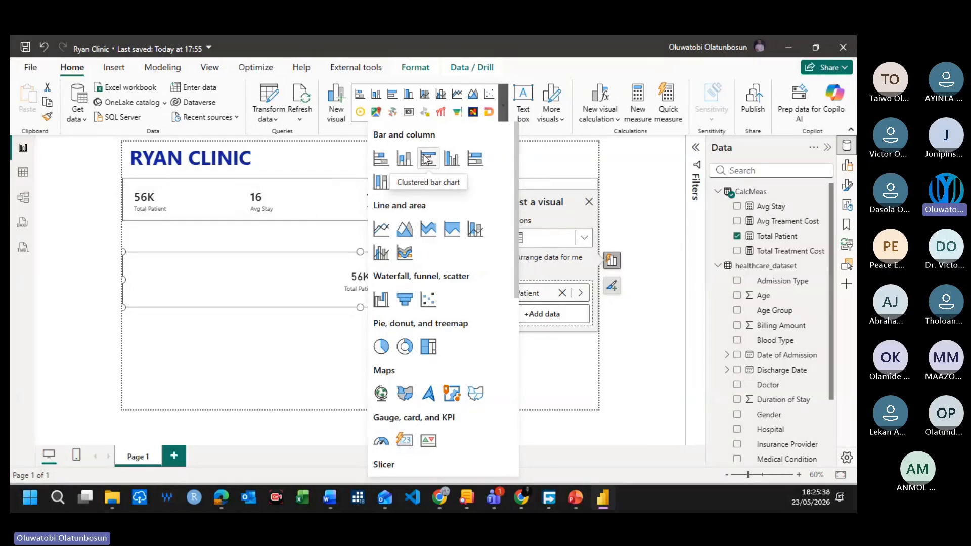
{"action": "left_click", "coordinate": [451, 159]}
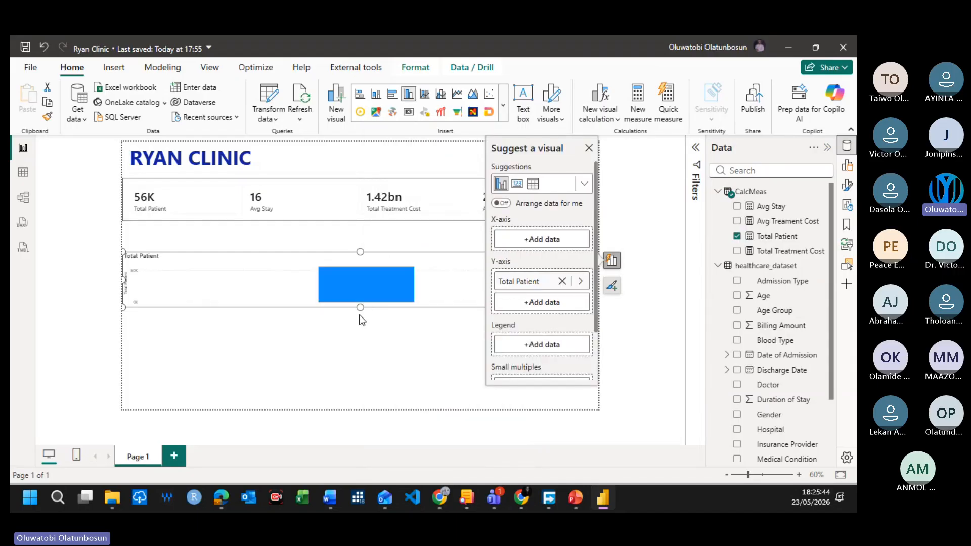
Step: Increase the height of the Total Patient column chart and put Admission Type on its X-axis
{"action": "left_click_drag", "start_coordinate": [362, 309], "coordinate": [362, 352]}
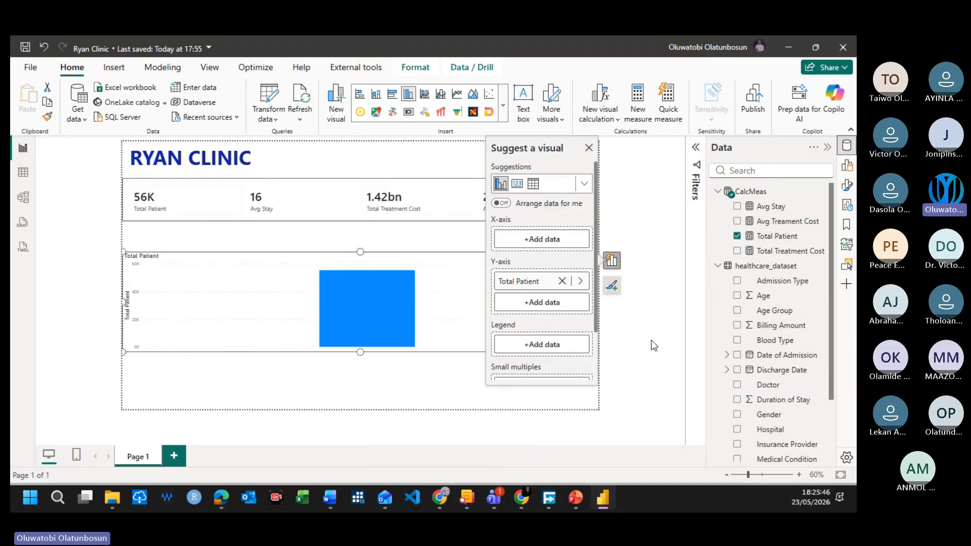
{"action": "scroll", "coordinate": [770, 322], "scroll_direction": "down", "scroll_amount": 3}
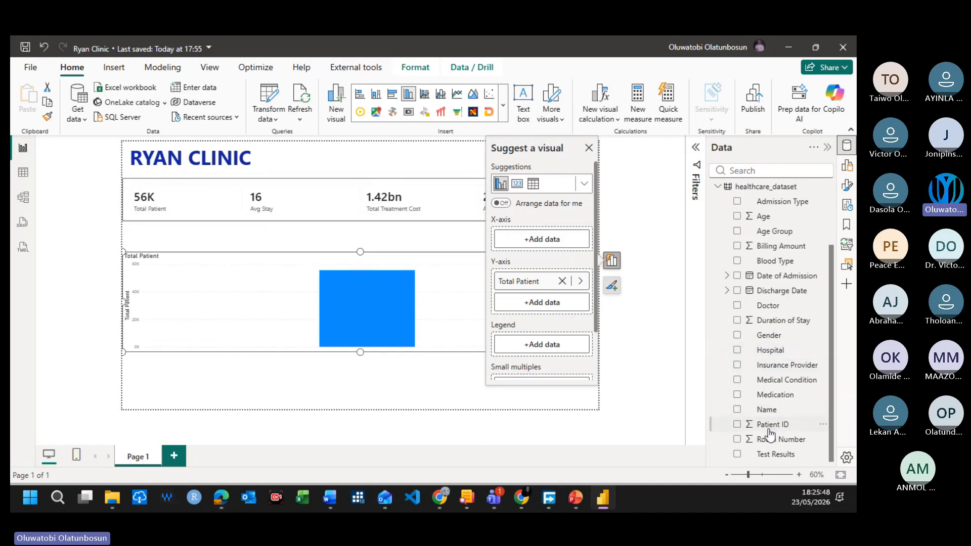
{"action": "scroll", "coordinate": [743, 308], "scroll_direction": "up", "scroll_amount": 3}
{"action": "left_click", "coordinate": [737, 281]}
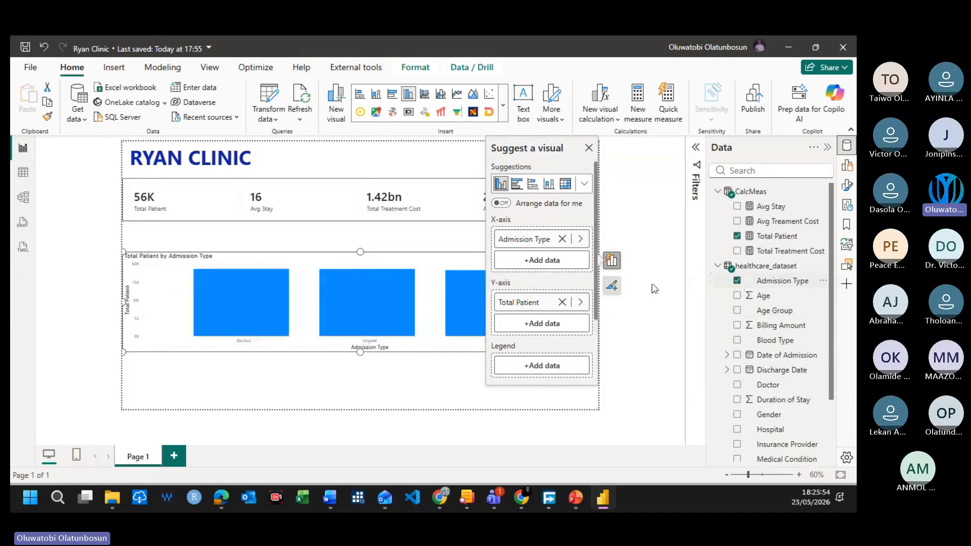
{"action": "left_click", "coordinate": [434, 365]}
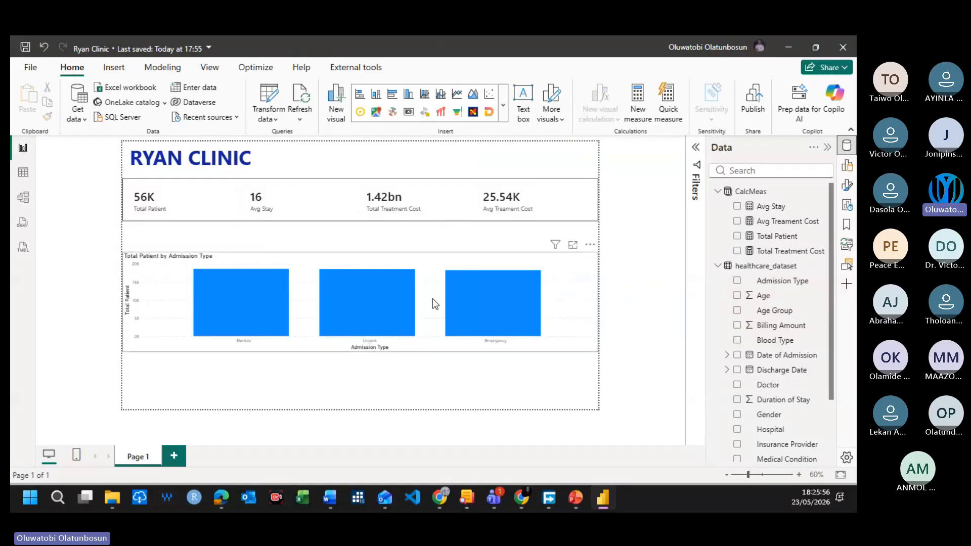
Step: Shrink the Total Patient by Admission Type chart to about 420 by 226 and place it directly below the KPI card at the page's left edge
{"action": "left_click", "coordinate": [591, 274]}
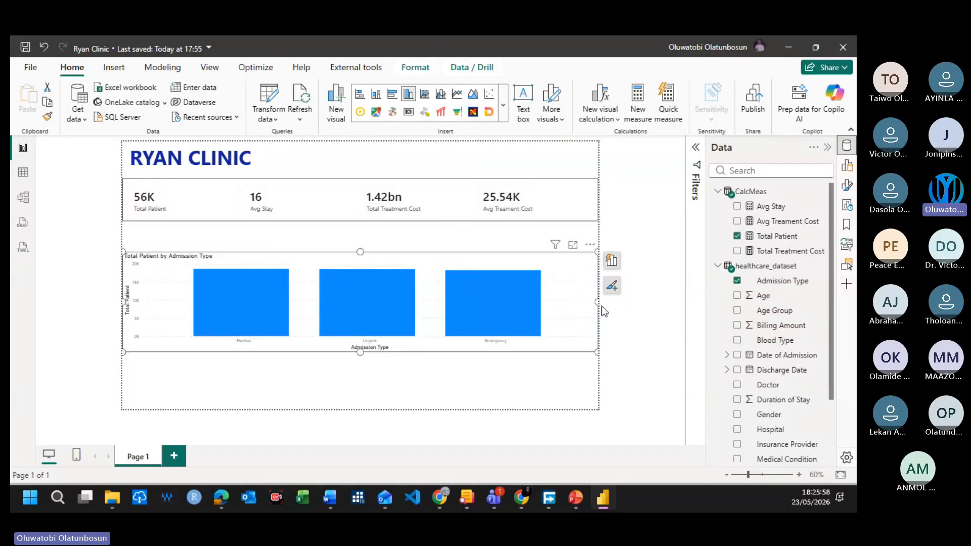
{"action": "left_click_drag", "start_coordinate": [596, 302], "coordinate": [221, 232]}
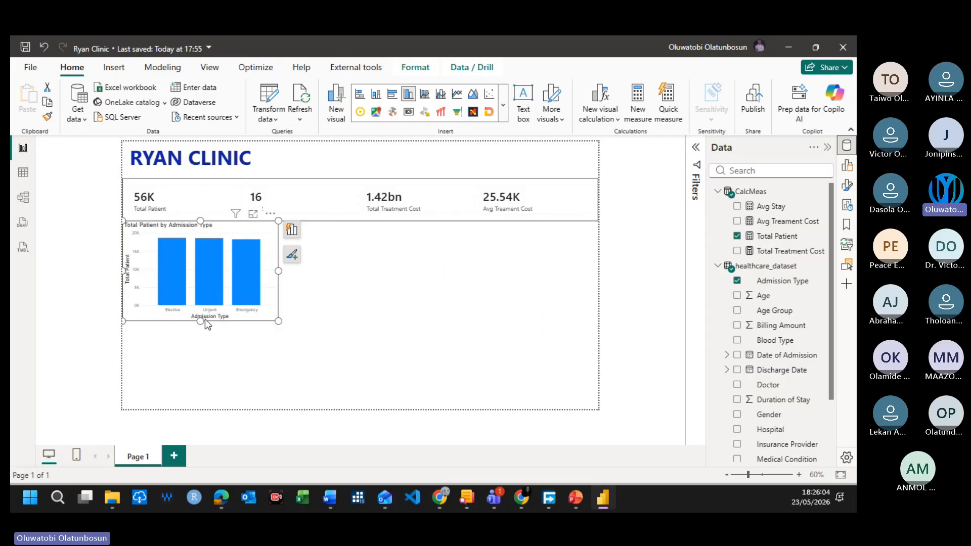
{"action": "left_click_drag", "start_coordinate": [201, 321], "coordinate": [202, 303]}
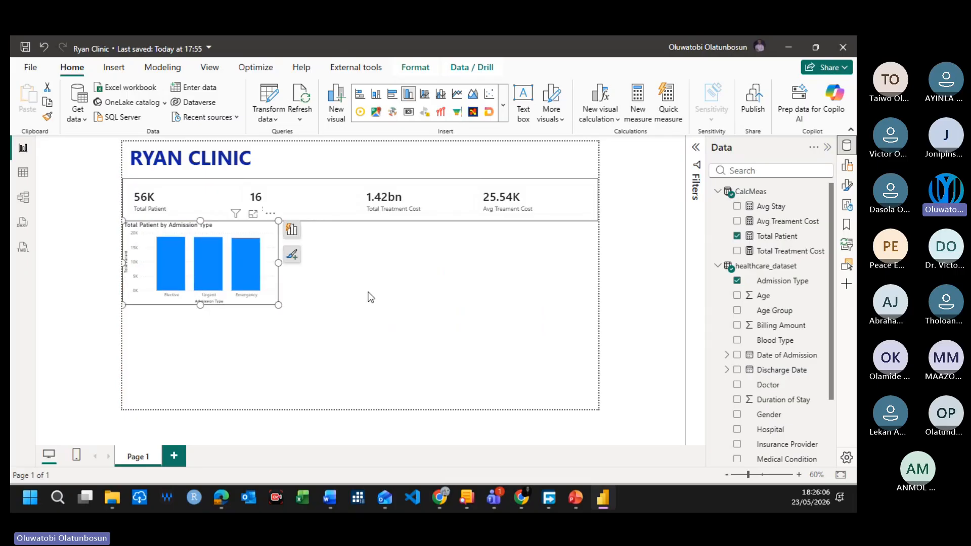
{"action": "left_click", "coordinate": [369, 270]}
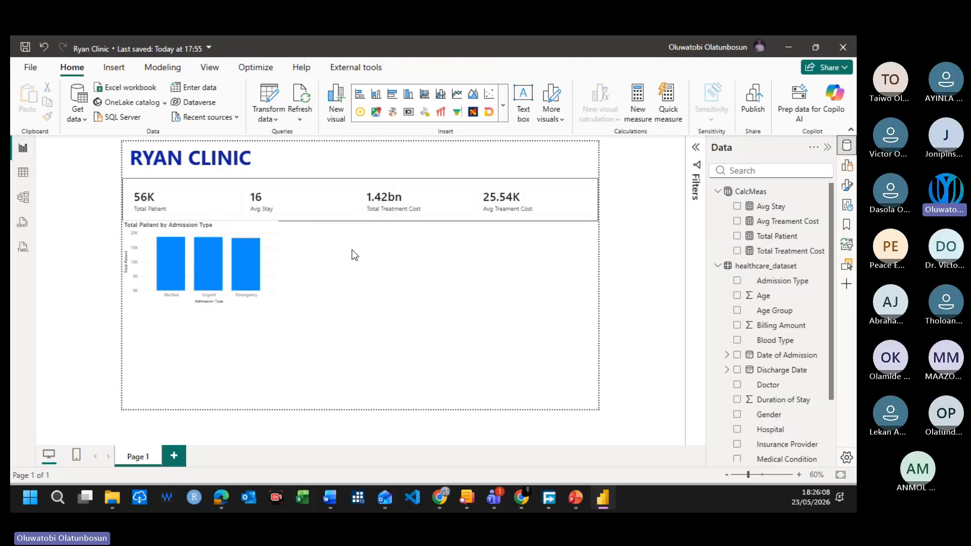
Step: Reduce the four-value KPI card's height slightly and extend its upper edge closer to the RYAN CLINIC title
{"action": "left_click", "coordinate": [342, 212]}
{"action": "left_click_drag", "start_coordinate": [350, 222], "coordinate": [358, 215]}
{"action": "left_click_drag", "start_coordinate": [359, 176], "coordinate": [362, 169]}
{"action": "left_click_drag", "start_coordinate": [357, 217], "coordinate": [360, 213]}
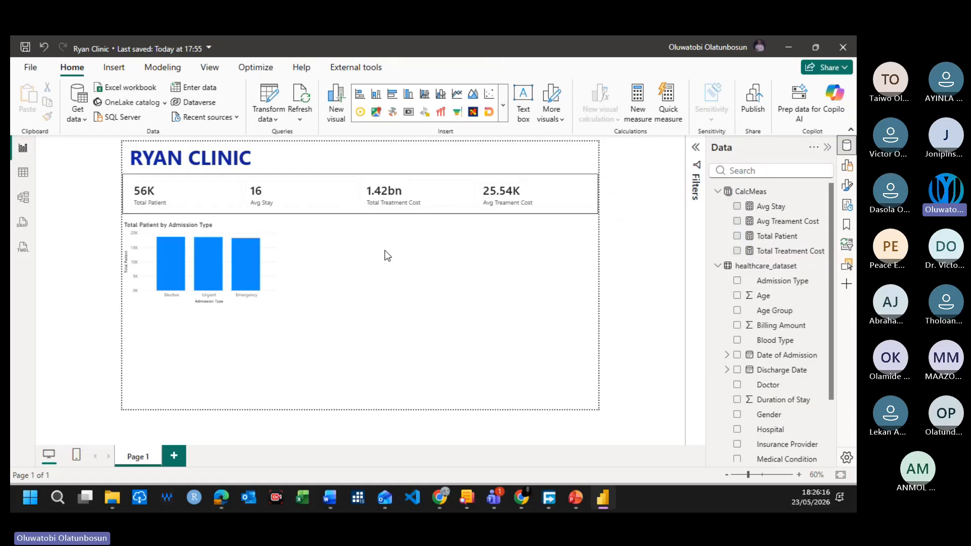
Step: Turn on the visual border of the Total Patient by Admission Type chart
{"action": "left_click", "coordinate": [261, 301]}
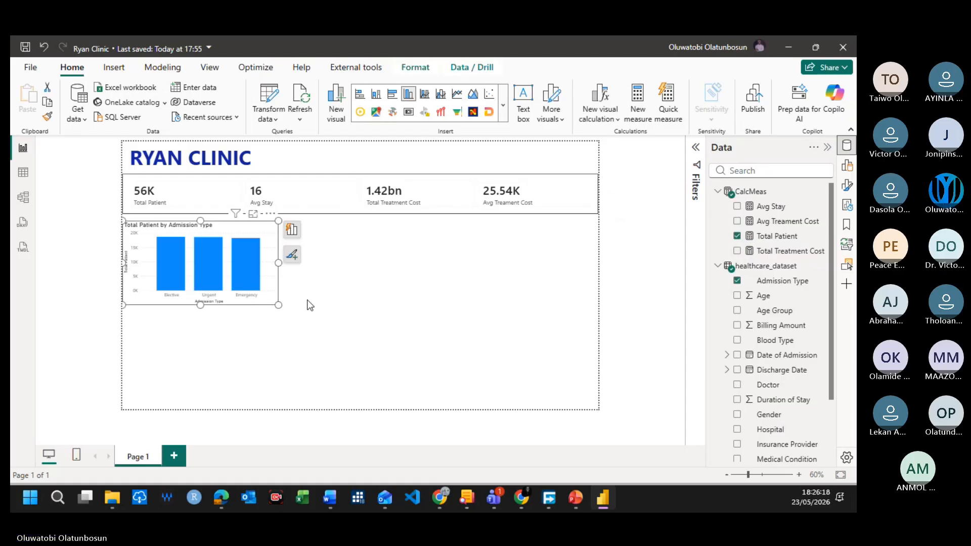
{"action": "left_click", "coordinate": [846, 185]}
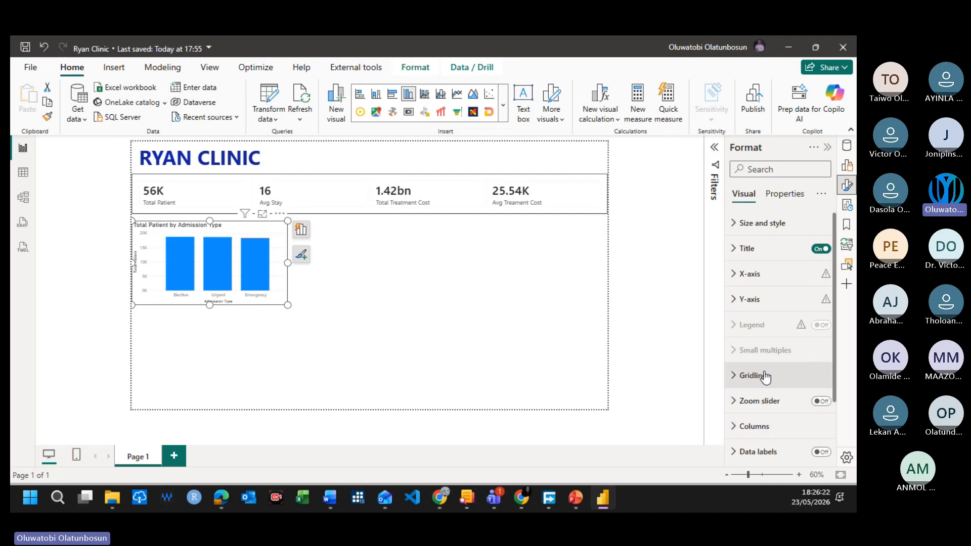
{"action": "scroll", "coordinate": [765, 377], "scroll_direction": "down", "scroll_amount": 3}
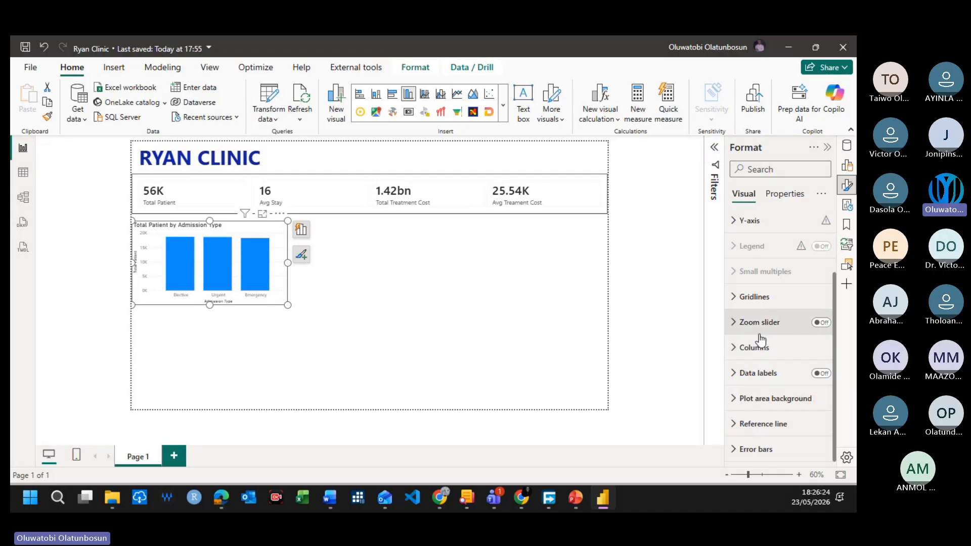
{"action": "scroll", "coordinate": [761, 340], "scroll_direction": "up", "scroll_amount": 3}
{"action": "left_click", "coordinate": [758, 220]}
{"action": "scroll", "coordinate": [793, 396], "scroll_direction": "down", "scroll_amount": 8}
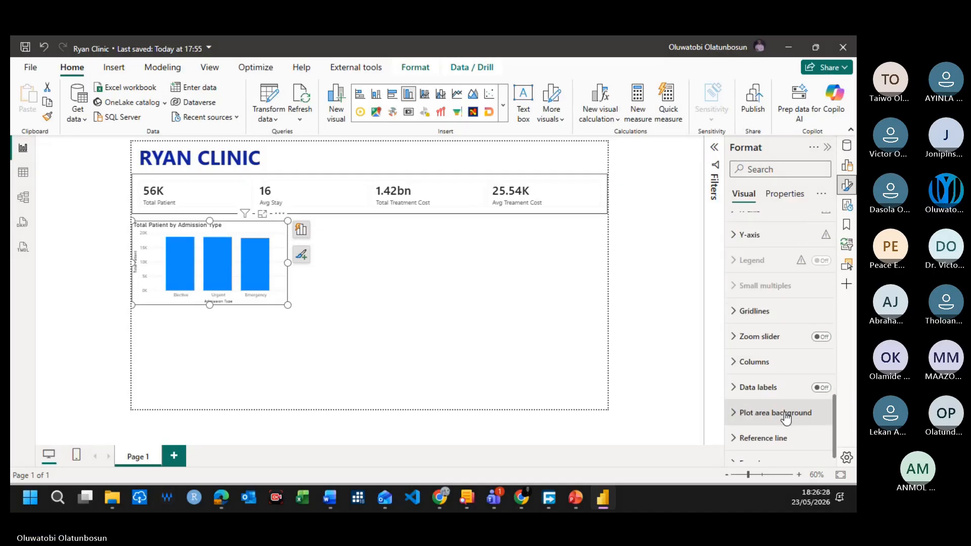
{"action": "scroll", "coordinate": [784, 405], "scroll_direction": "up", "scroll_amount": 3}
{"action": "scroll", "coordinate": [782, 403], "scroll_direction": "up", "scroll_amount": 3}
{"action": "scroll", "coordinate": [781, 402], "scroll_direction": "down", "scroll_amount": 4}
{"action": "left_click", "coordinate": [816, 329]}
Step: Move the Admission Type chart up against the KPI card's lower edge, at a vertical position of about 195
{"action": "left_click", "coordinate": [351, 281]}
{"action": "left_click", "coordinate": [283, 275]}
{"action": "left_click_drag", "start_coordinate": [284, 275], "coordinate": [284, 268]}
{"action": "left_click", "coordinate": [414, 292]}
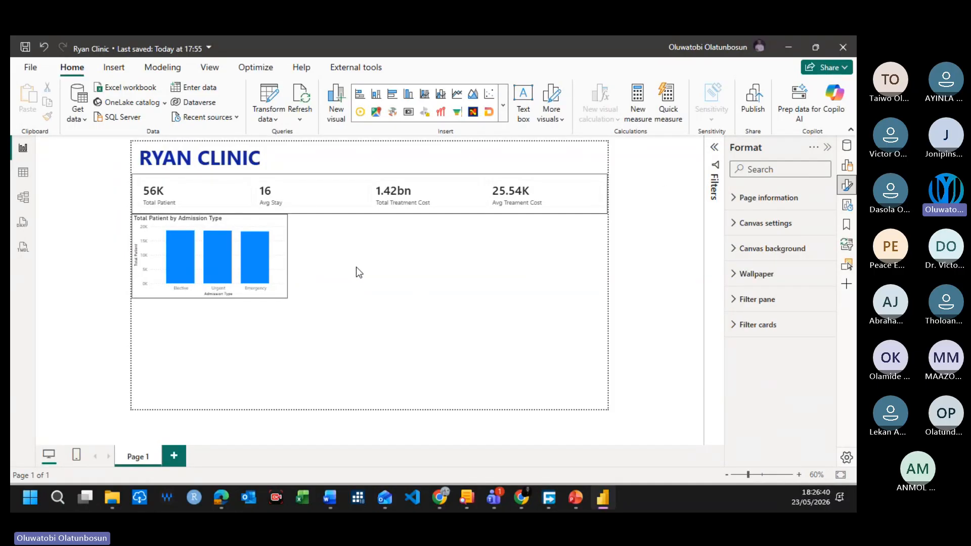
Step: Try a built-in Power BI theme with navy and red data colors on the report
{"action": "left_click", "coordinate": [114, 67]}
{"action": "left_click", "coordinate": [209, 68]}
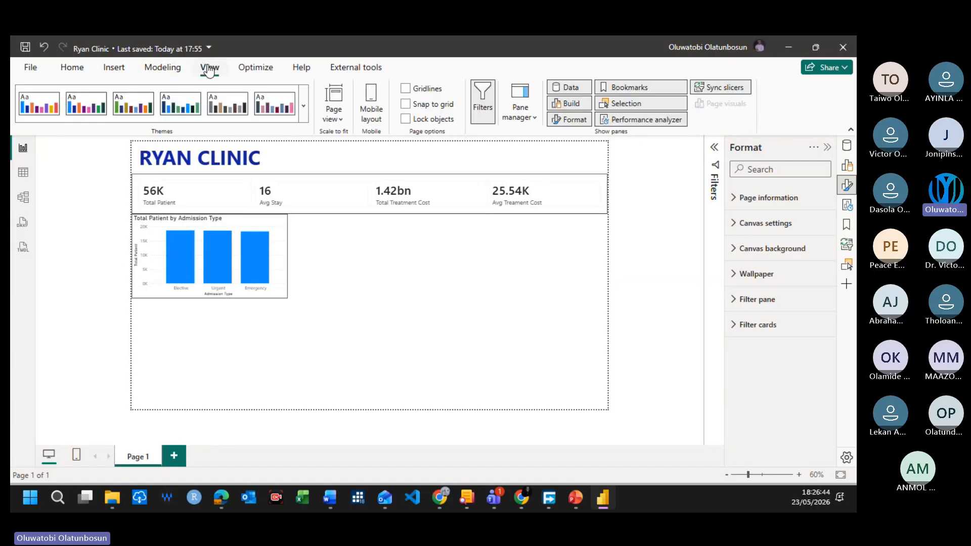
{"action": "left_click", "coordinate": [303, 108]}
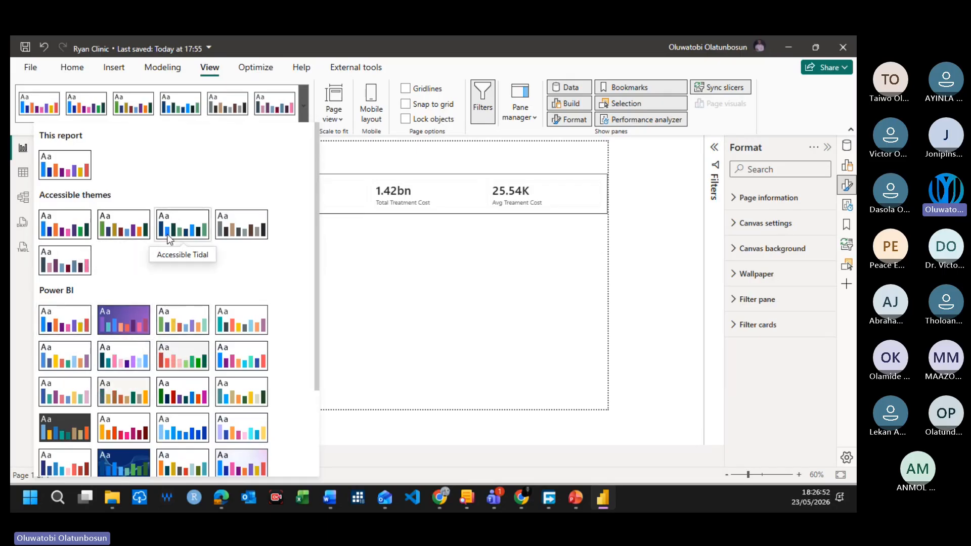
{"action": "scroll", "coordinate": [174, 253], "scroll_direction": "down", "scroll_amount": 3}
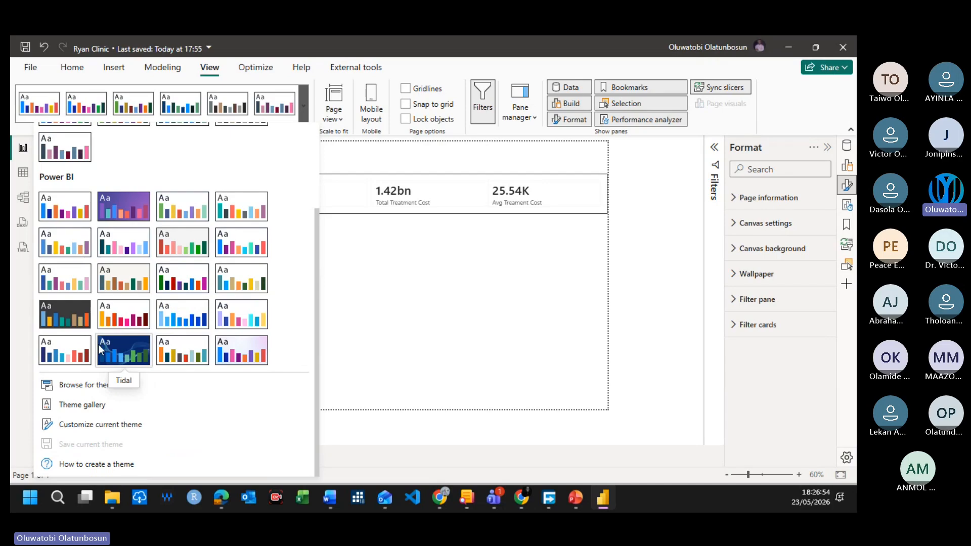
{"action": "left_click", "coordinate": [66, 355]}
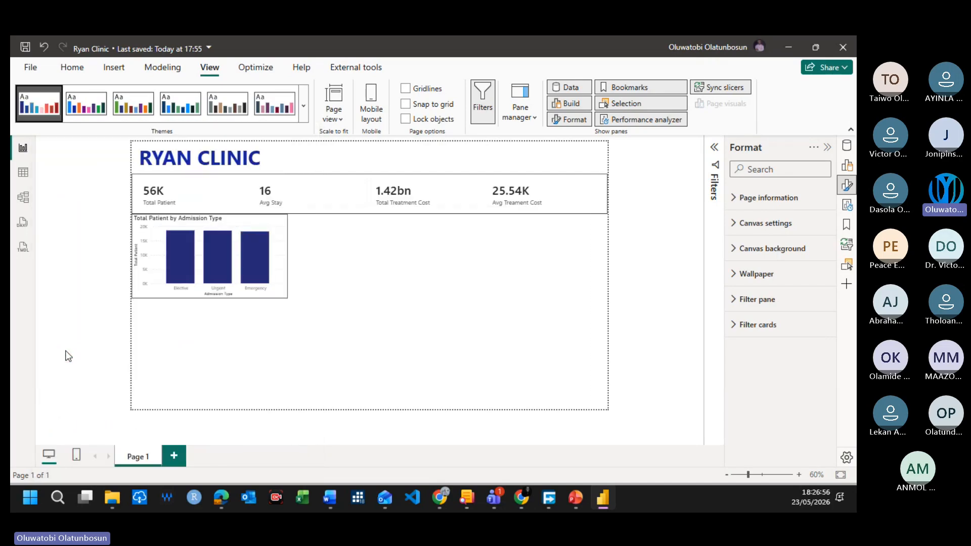
Step: Apply the Highrise theme to the report
{"action": "left_click", "coordinate": [303, 106]}
{"action": "scroll", "coordinate": [179, 371], "scroll_direction": "down", "scroll_amount": 5}
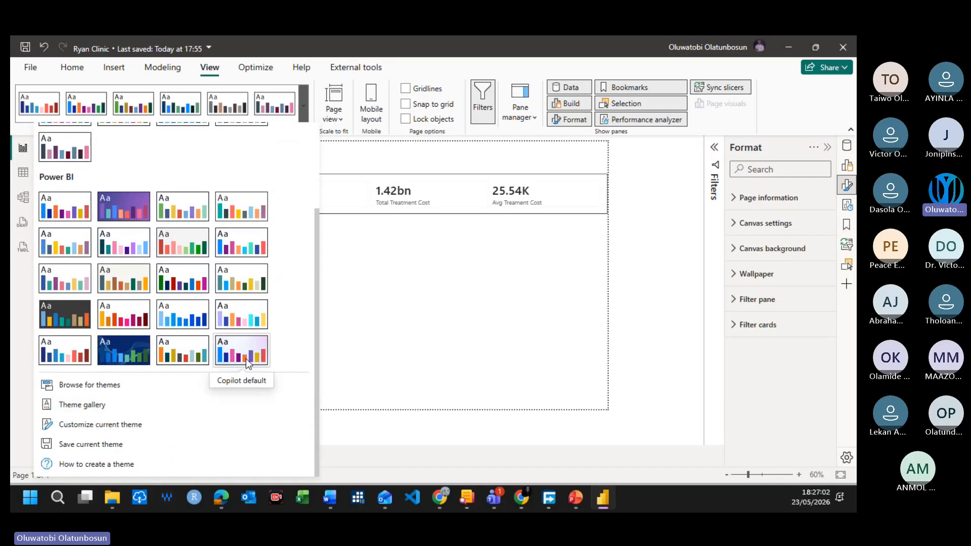
{"action": "left_click", "coordinate": [245, 282]}
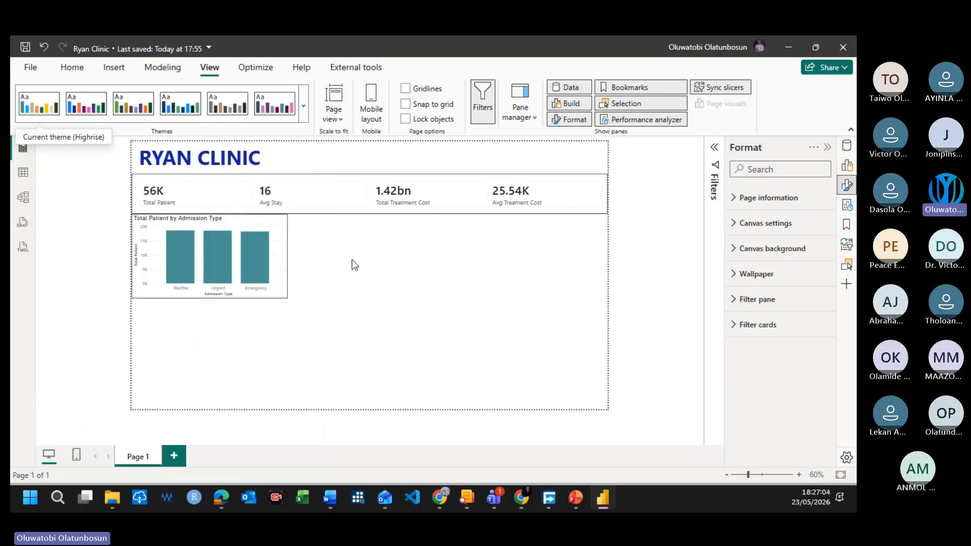
{"action": "left_click", "coordinate": [274, 269]}
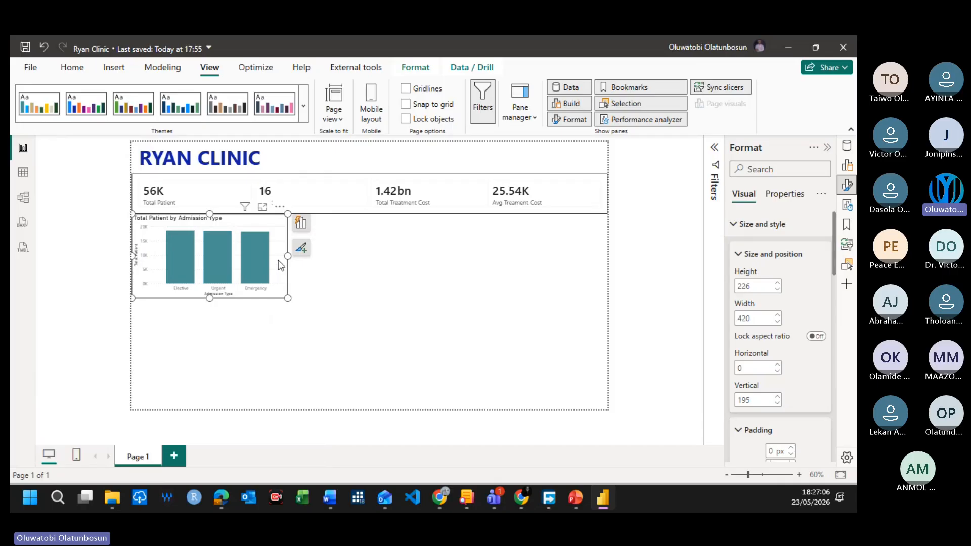
{"action": "left_click", "coordinate": [360, 256]}
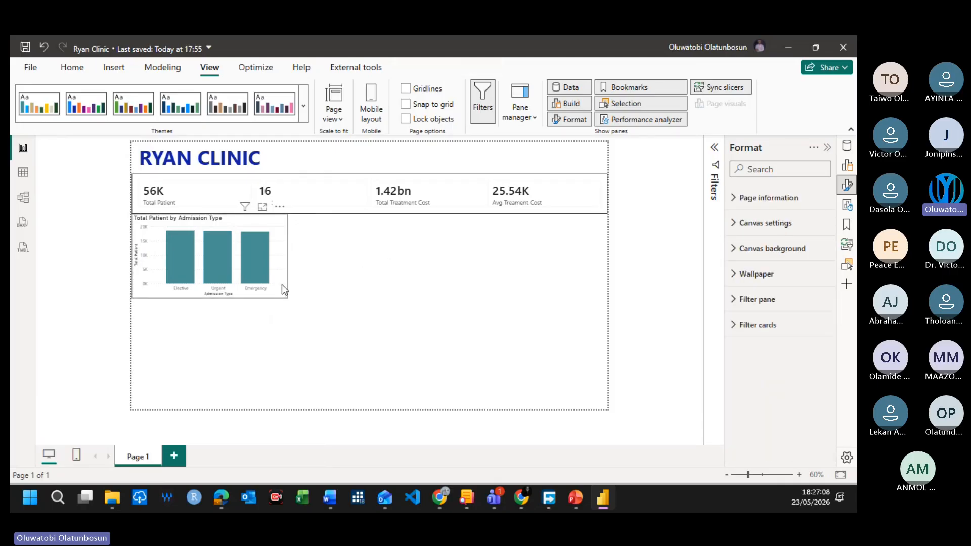
{"action": "left_click", "coordinate": [271, 286]}
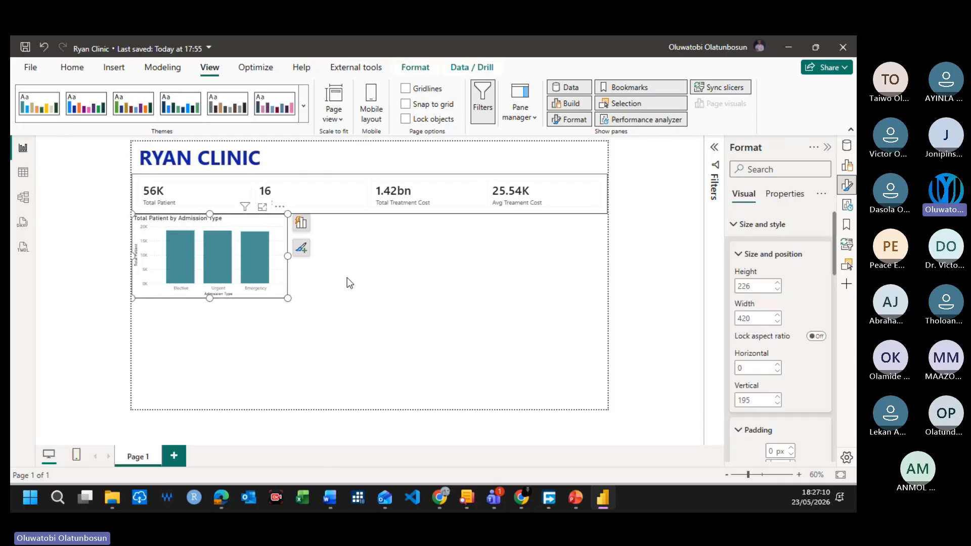
{"action": "left_click", "coordinate": [363, 262]}
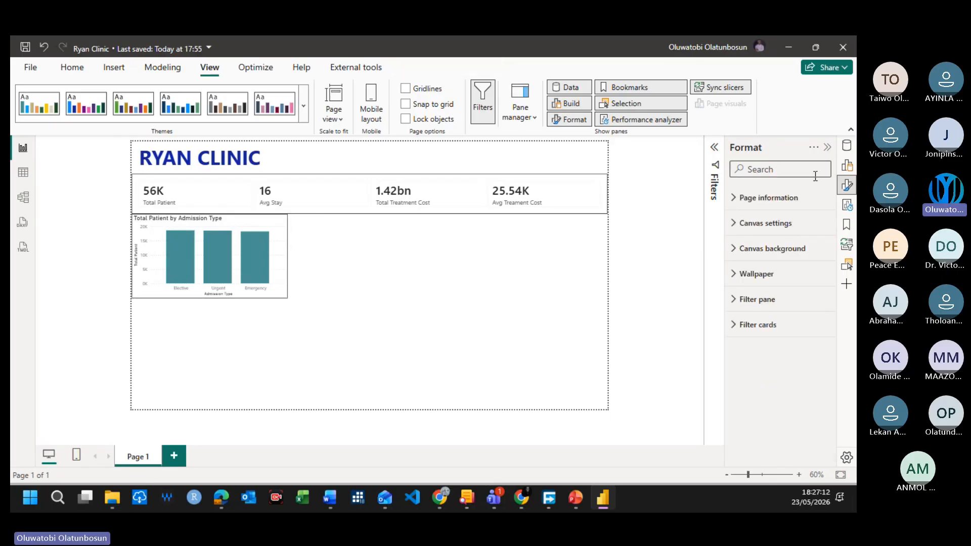
Step: Create a new visual on the empty page area showing the Total Patient measure by Gender
{"action": "left_click", "coordinate": [846, 146]}
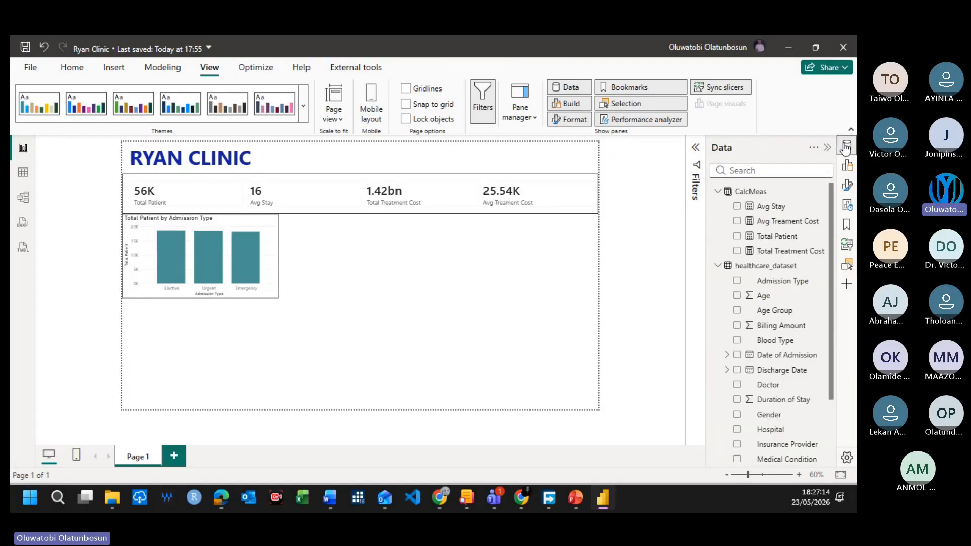
{"action": "left_click", "coordinate": [736, 236]}
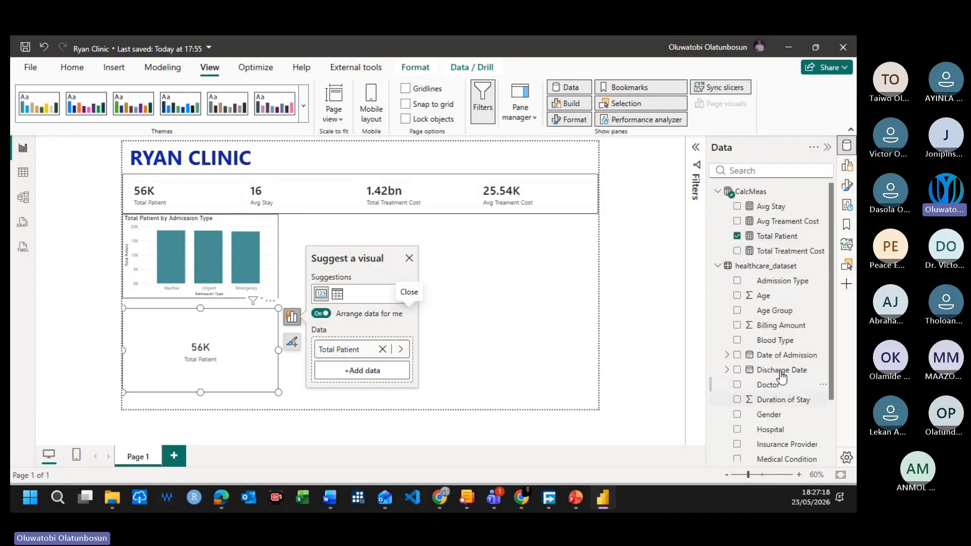
{"action": "scroll", "coordinate": [789, 343], "scroll_direction": "down", "scroll_amount": 3}
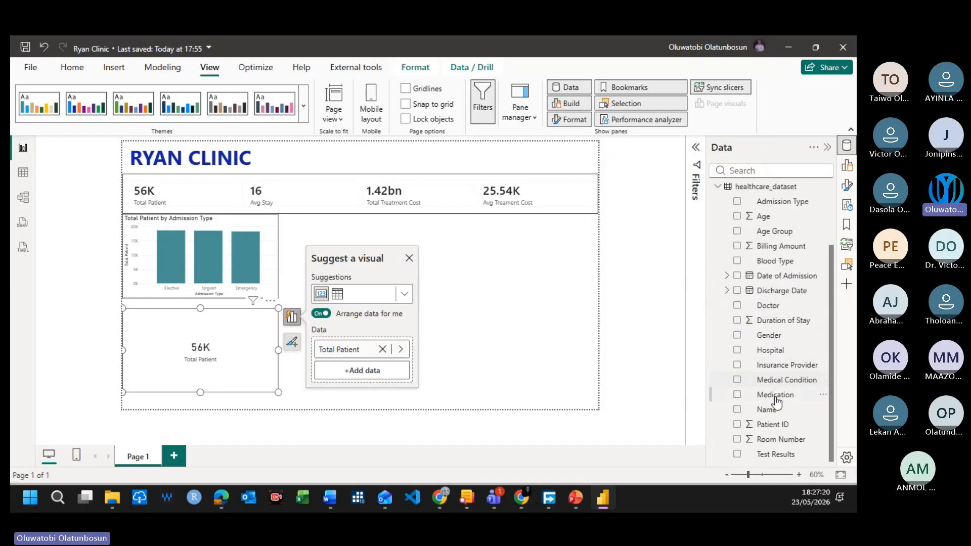
{"action": "scroll", "coordinate": [767, 363], "scroll_direction": "up", "scroll_amount": 2}
{"action": "scroll", "coordinate": [768, 363], "scroll_direction": "down", "scroll_amount": 2}
{"action": "left_click", "coordinate": [737, 335]}
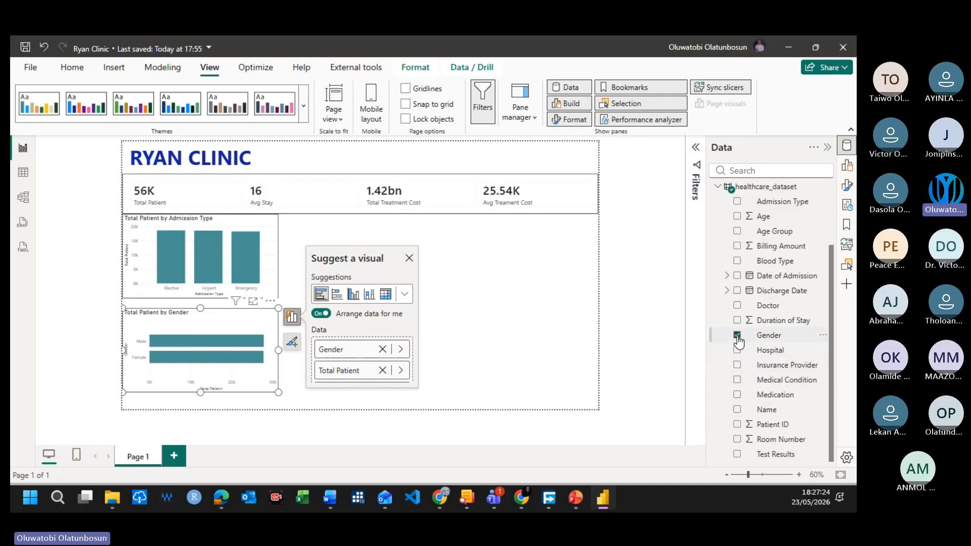
Step: Place the Total Patient by Gender chart immediately to the right of the Admission Type chart and convert it to a donut chart
{"action": "left_click", "coordinate": [211, 334]}
{"action": "left_click_drag", "start_coordinate": [271, 325], "coordinate": [367, 233]}
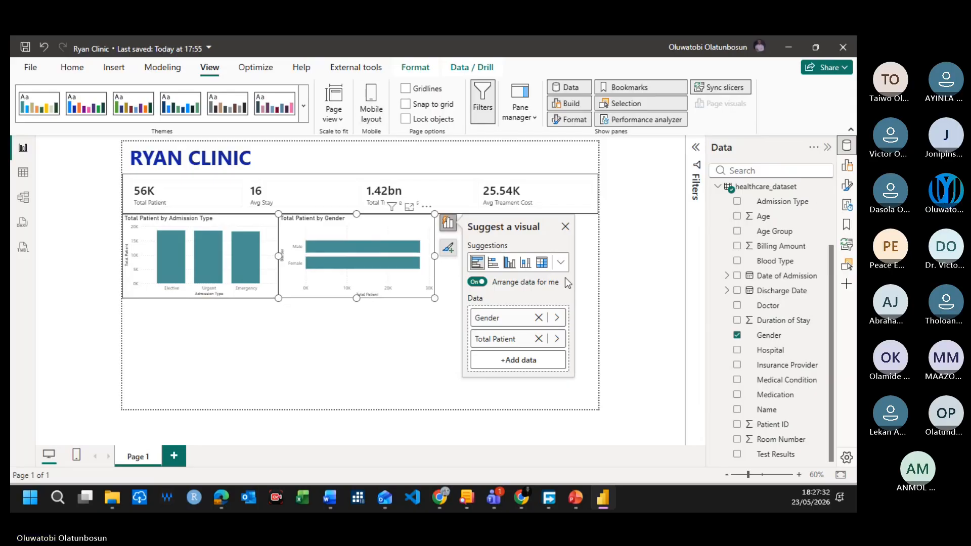
{"action": "left_click", "coordinate": [561, 264]}
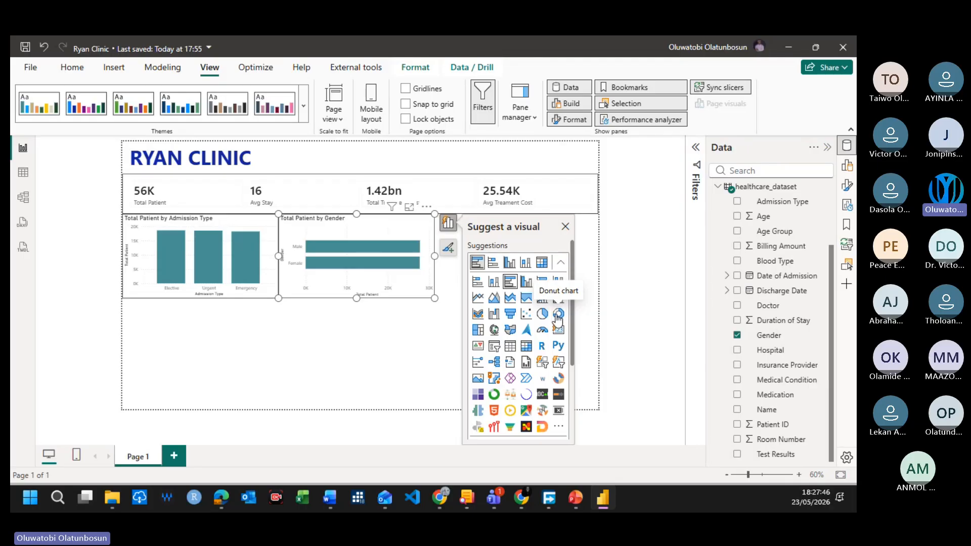
{"action": "left_click", "coordinate": [557, 316]}
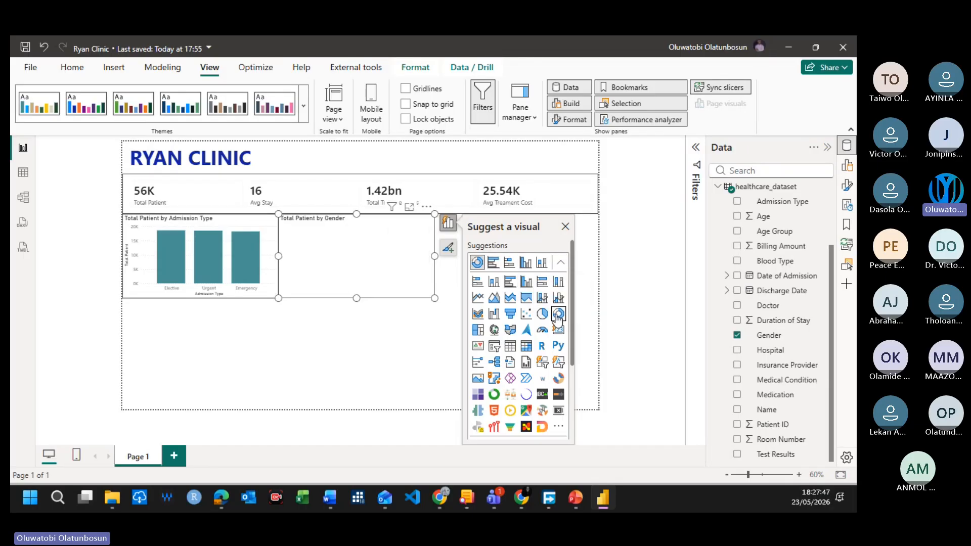
{"action": "left_click", "coordinate": [391, 319]}
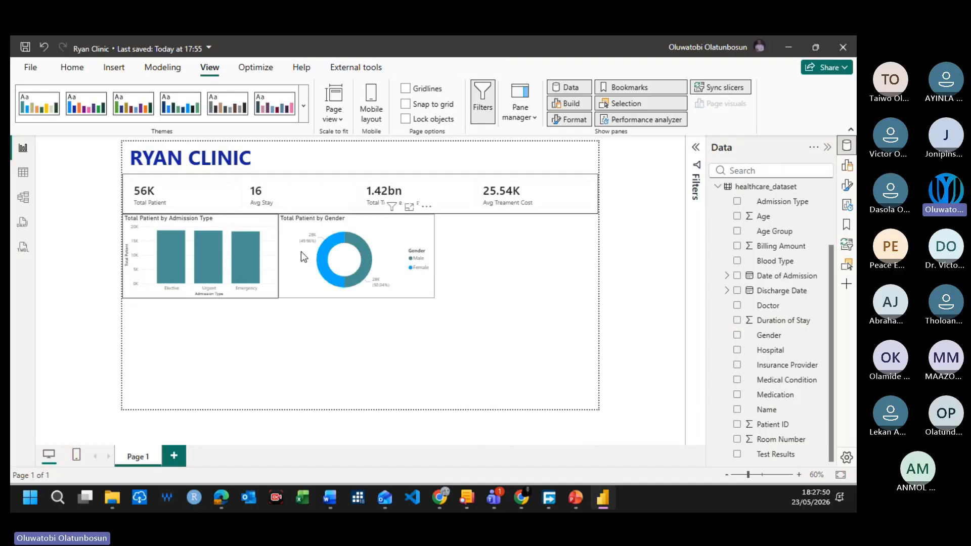
Step: Turn on the visual border for the Total Patient by Gender donut chart
{"action": "left_click", "coordinate": [424, 296]}
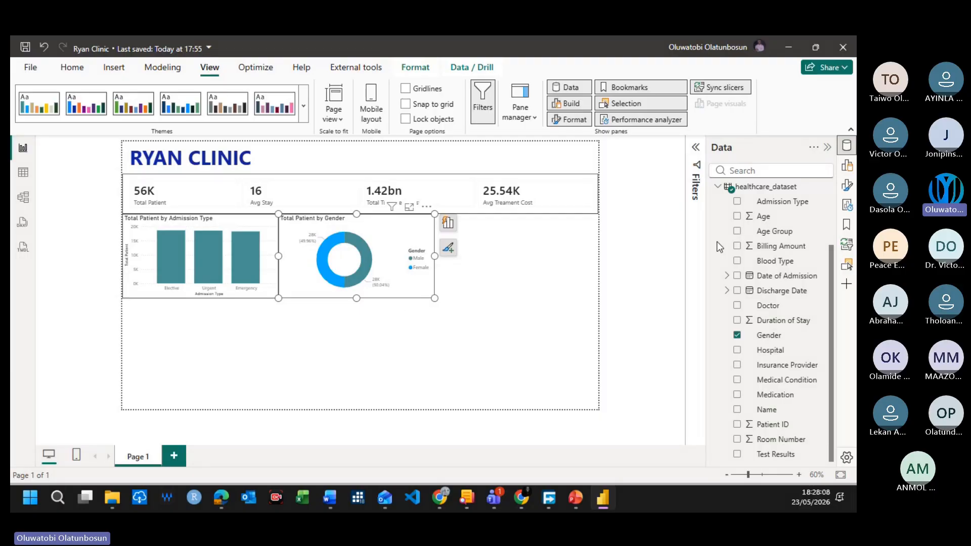
{"action": "left_click", "coordinate": [846, 185]}
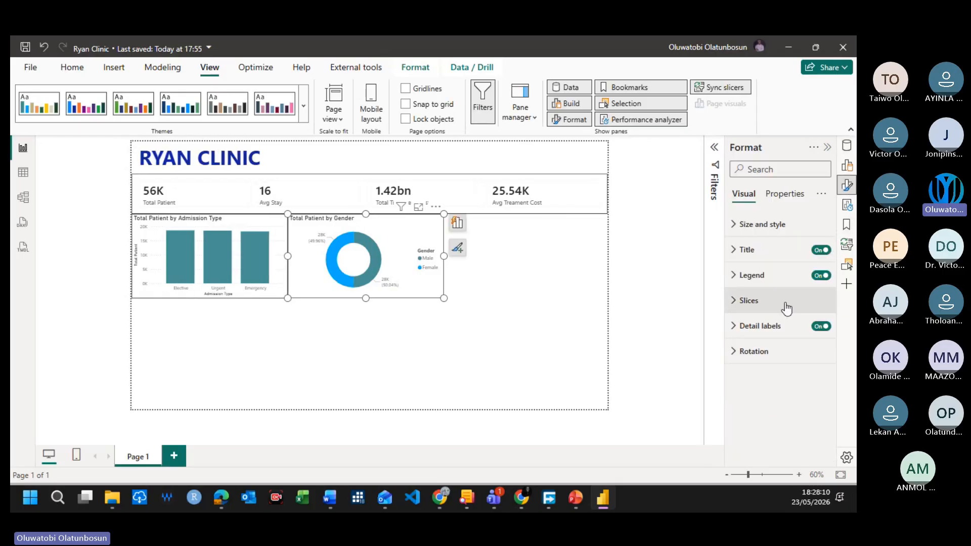
{"action": "left_click", "coordinate": [808, 224]}
{"action": "scroll", "coordinate": [788, 354], "scroll_direction": "down", "scroll_amount": 8}
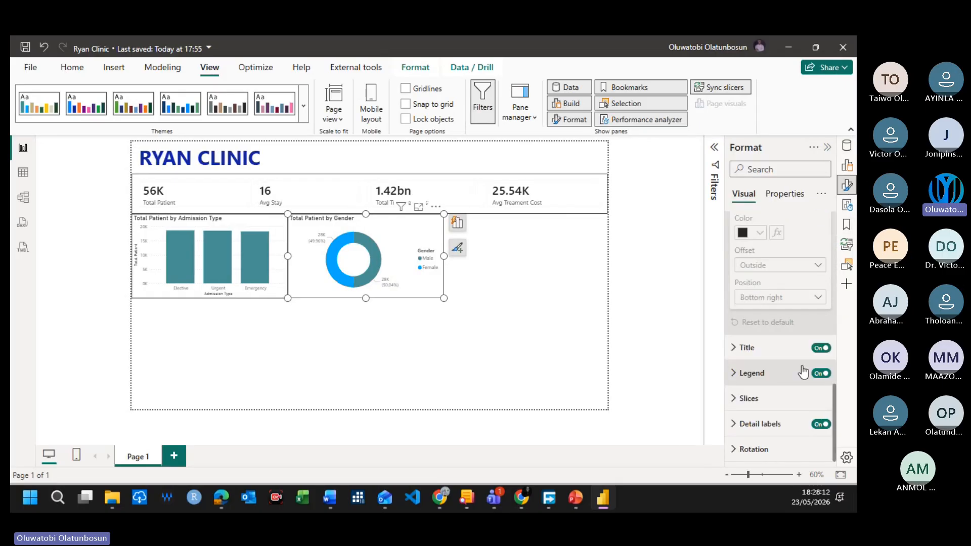
{"action": "scroll", "coordinate": [795, 400], "scroll_direction": "up", "scroll_amount": 5}
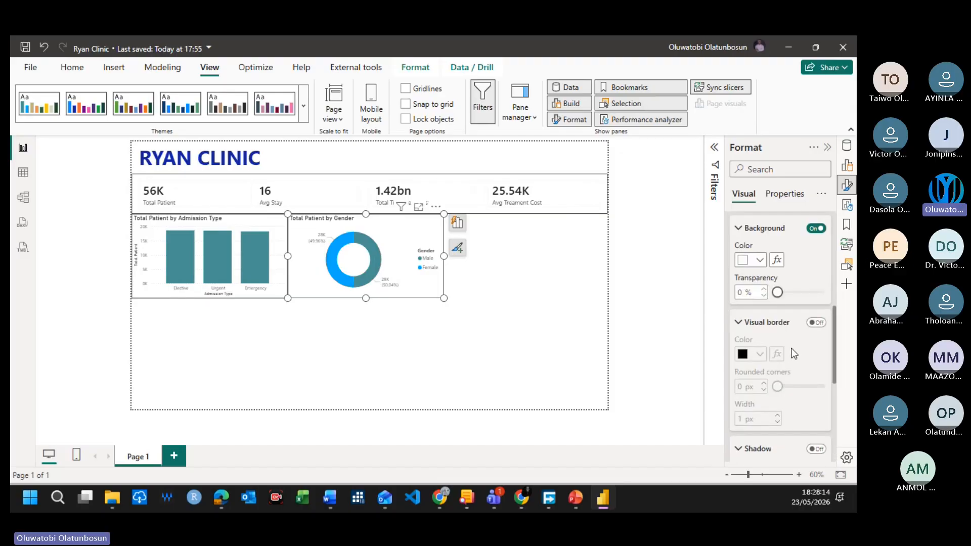
{"action": "left_click", "coordinate": [816, 322]}
{"action": "left_click", "coordinate": [539, 320]}
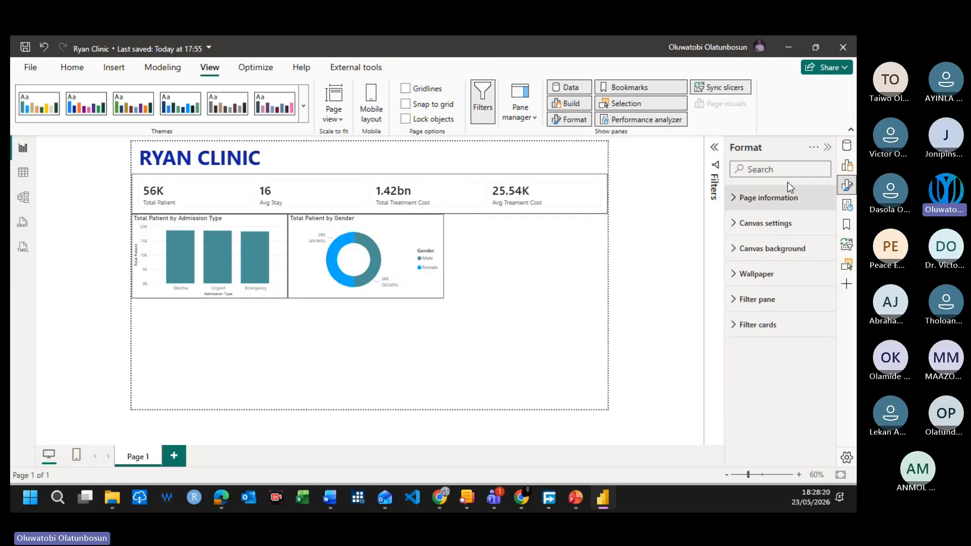
Step: Create a new bar chart in the empty page area showing the Total Patient measure by Blood Type
{"action": "left_click", "coordinate": [847, 146]}
{"action": "scroll", "coordinate": [787, 298], "scroll_direction": "down", "scroll_amount": 3}
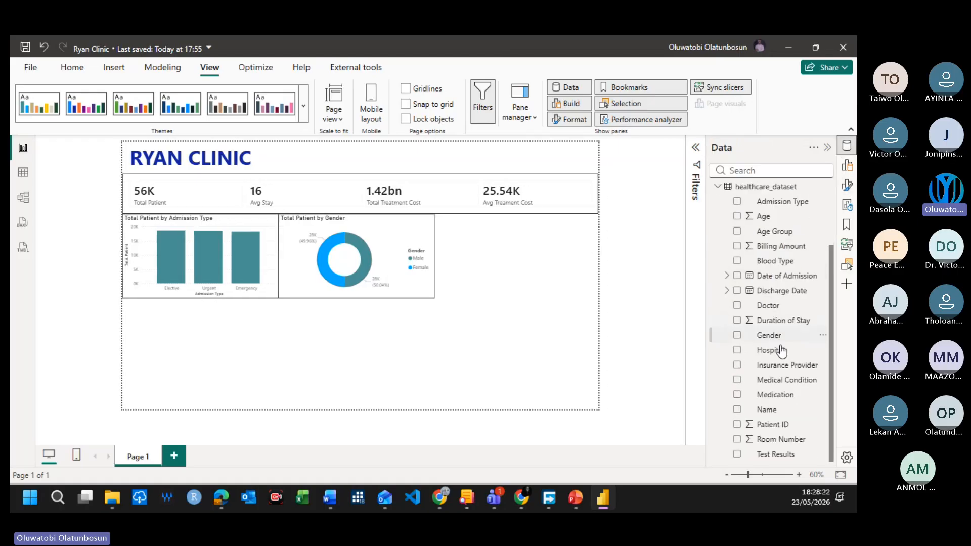
{"action": "scroll", "coordinate": [779, 373], "scroll_direction": "up", "scroll_amount": 3}
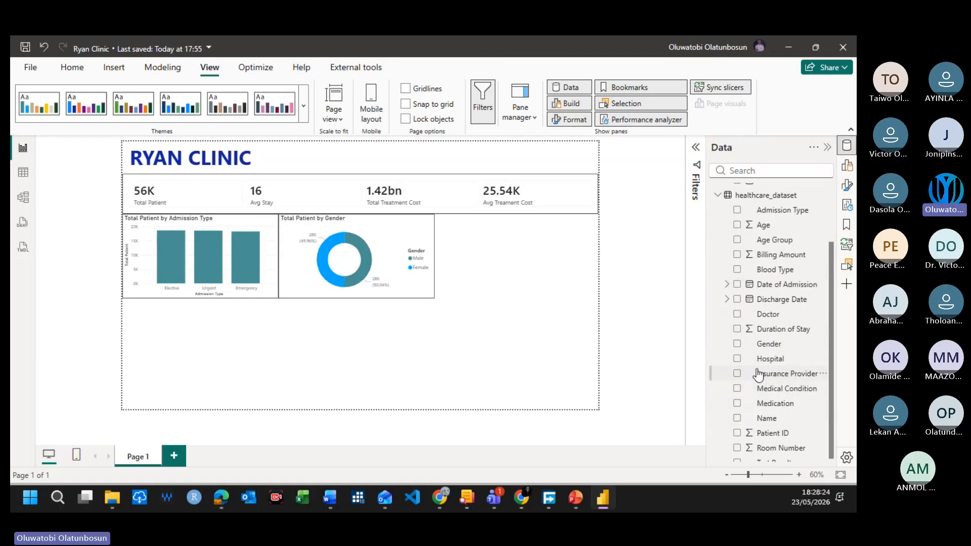
{"action": "scroll", "coordinate": [767, 360], "scroll_direction": "down", "scroll_amount": 3}
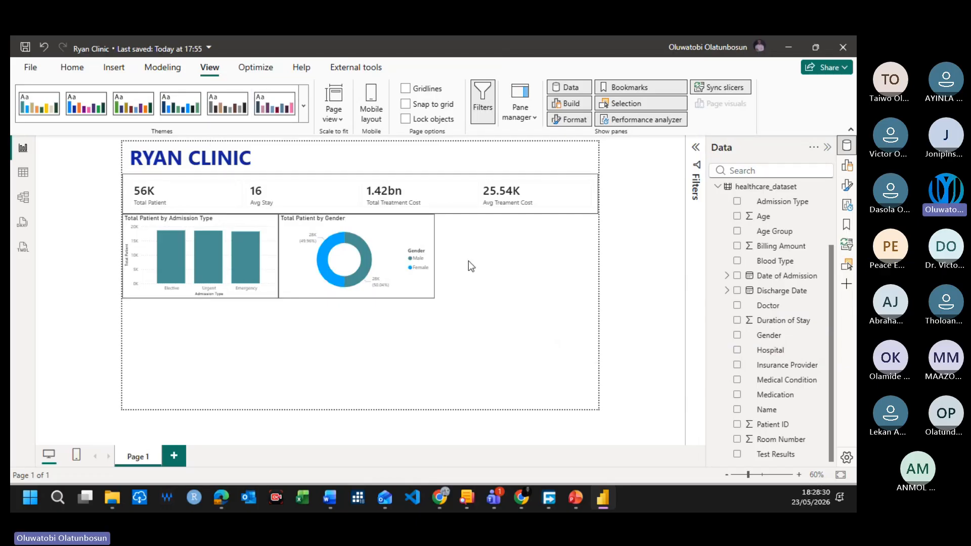
{"action": "left_click", "coordinate": [736, 261]}
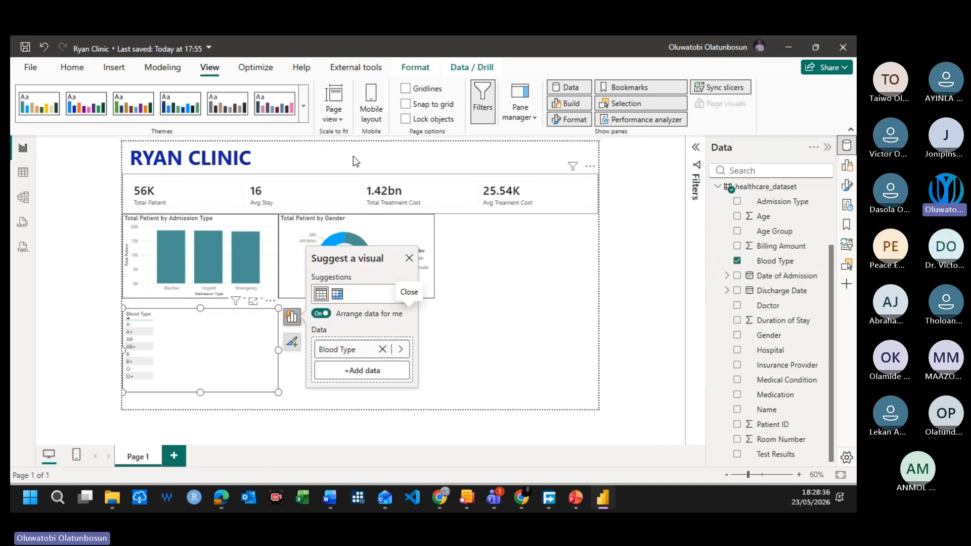
{"action": "left_click", "coordinate": [72, 67]}
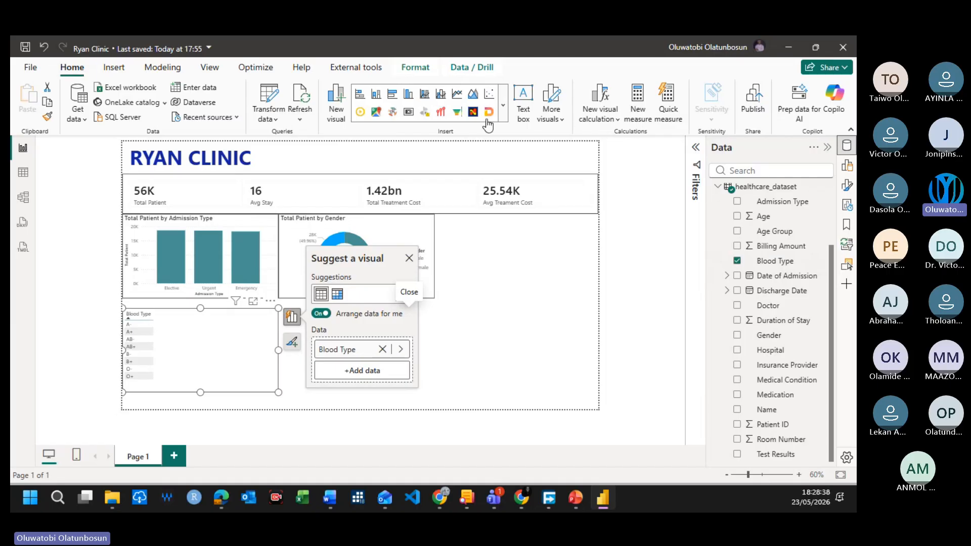
{"action": "left_click", "coordinate": [503, 114]}
{"action": "left_click", "coordinate": [503, 114]}
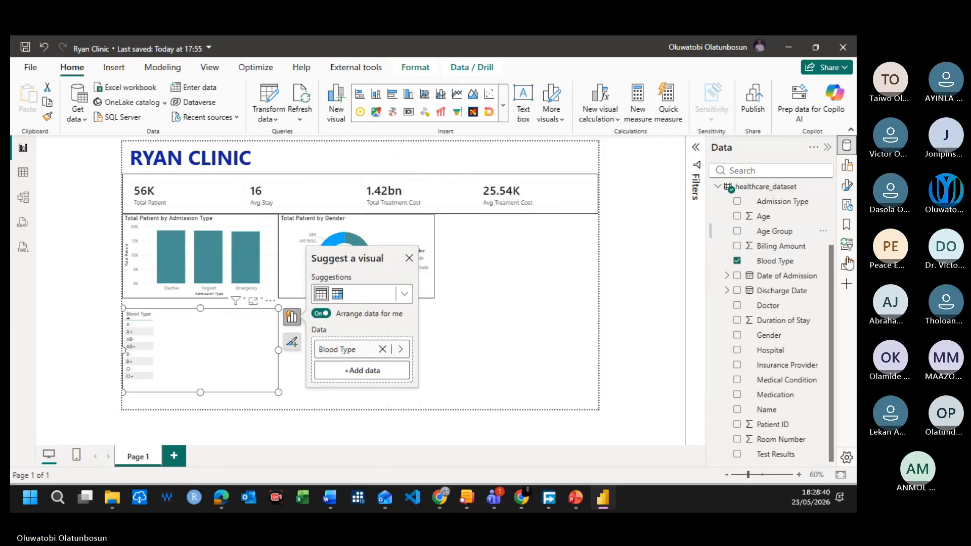
{"action": "scroll", "coordinate": [798, 324], "scroll_direction": "down", "scroll_amount": 2}
{"action": "scroll", "coordinate": [787, 336], "scroll_direction": "up", "scroll_amount": 2}
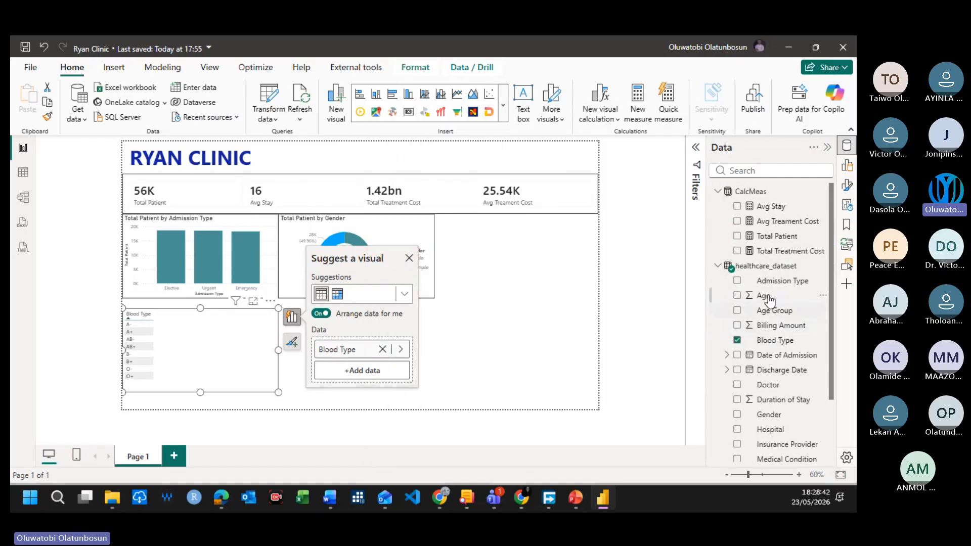
{"action": "left_click", "coordinate": [737, 236]}
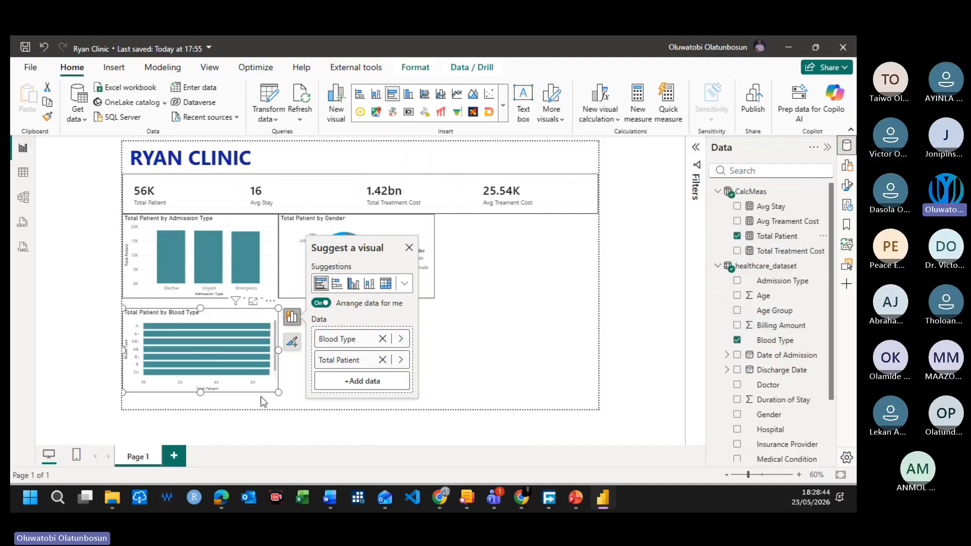
Step: Stretch the Blood Type chart down to the page's lower edge and extend the Admission Type and Gender charts to meet its upper edge
{"action": "left_click_drag", "start_coordinate": [200, 392], "coordinate": [197, 407]}
{"action": "left_click_drag", "start_coordinate": [200, 309], "coordinate": [205, 306]}
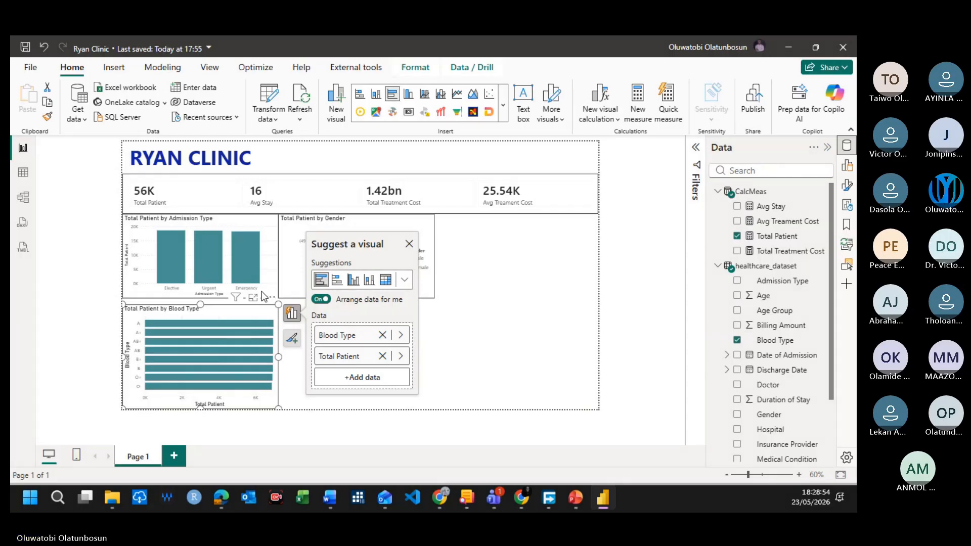
{"action": "left_click", "coordinate": [185, 299]}
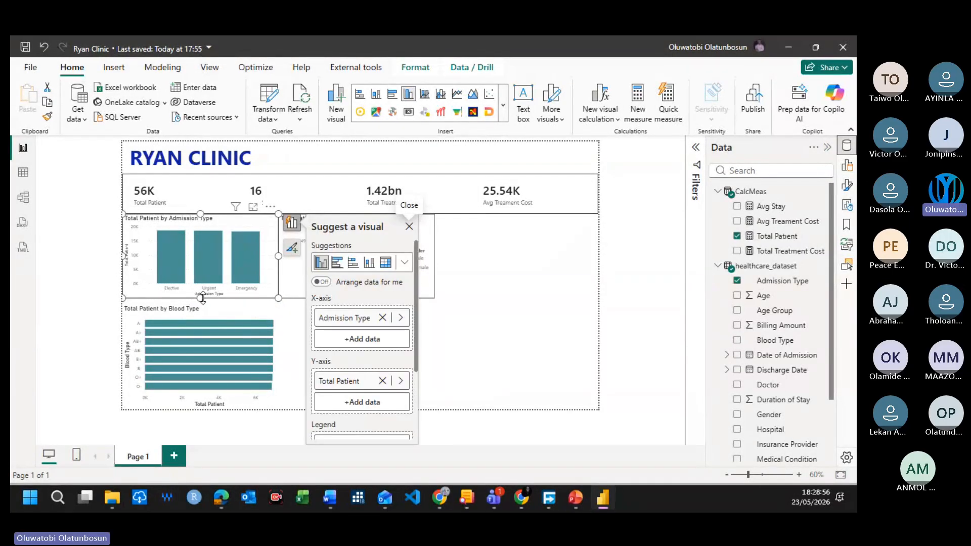
{"action": "left_click_drag", "start_coordinate": [201, 301], "coordinate": [201, 306]}
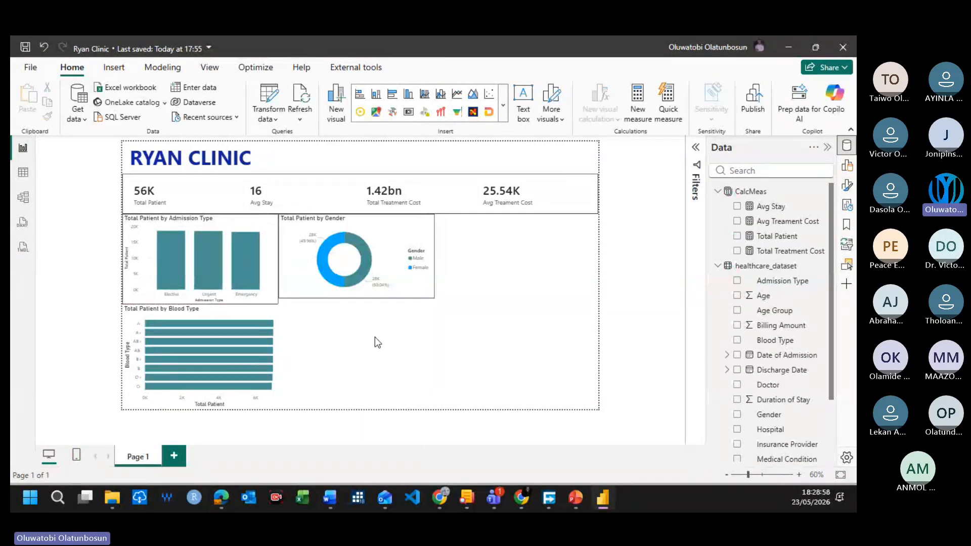
{"action": "left_click", "coordinate": [348, 293]}
{"action": "left_click_drag", "start_coordinate": [357, 298], "coordinate": [356, 303]}
Step: Turn on the visual border for the Total Patient by Blood Type chart
{"action": "left_click", "coordinate": [276, 335]}
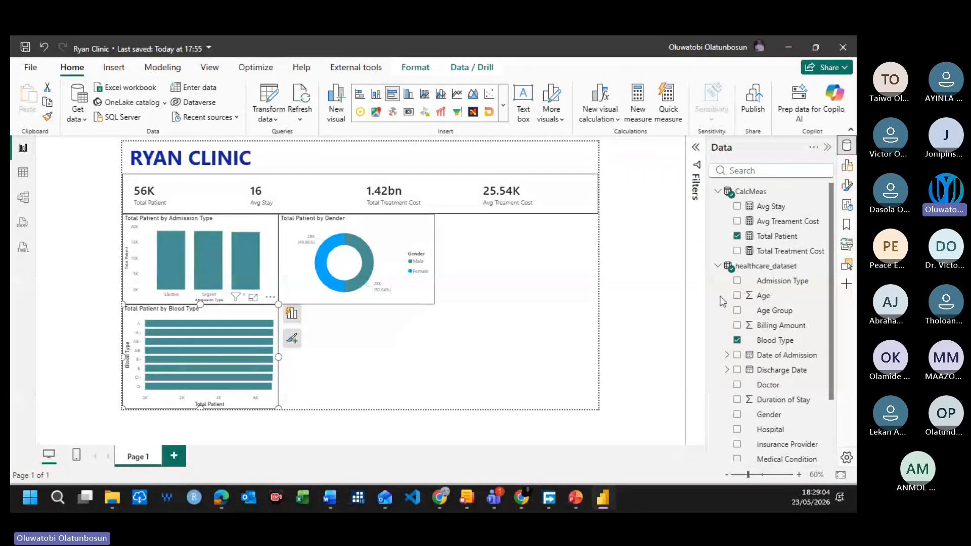
{"action": "left_click", "coordinate": [847, 166]}
{"action": "left_click", "coordinate": [847, 167]}
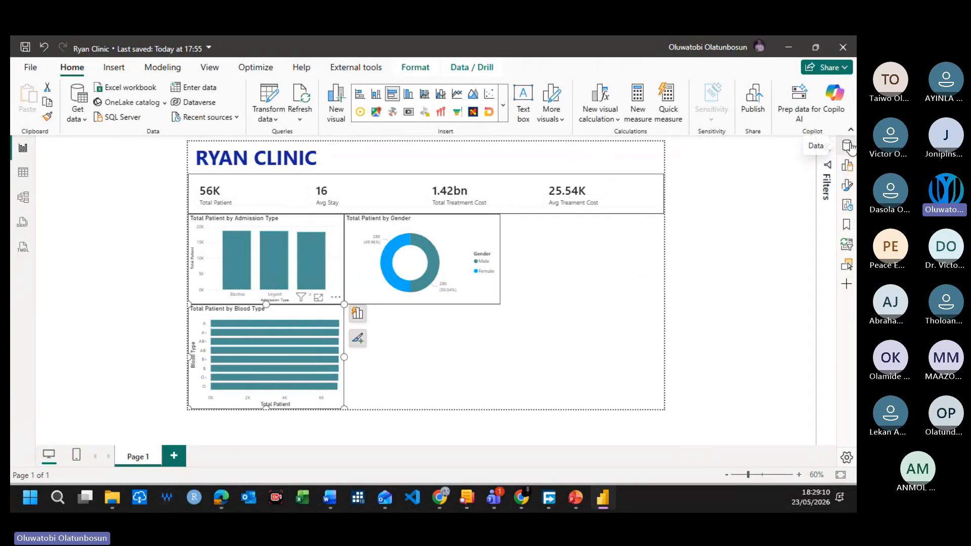
{"action": "left_click", "coordinate": [847, 185]}
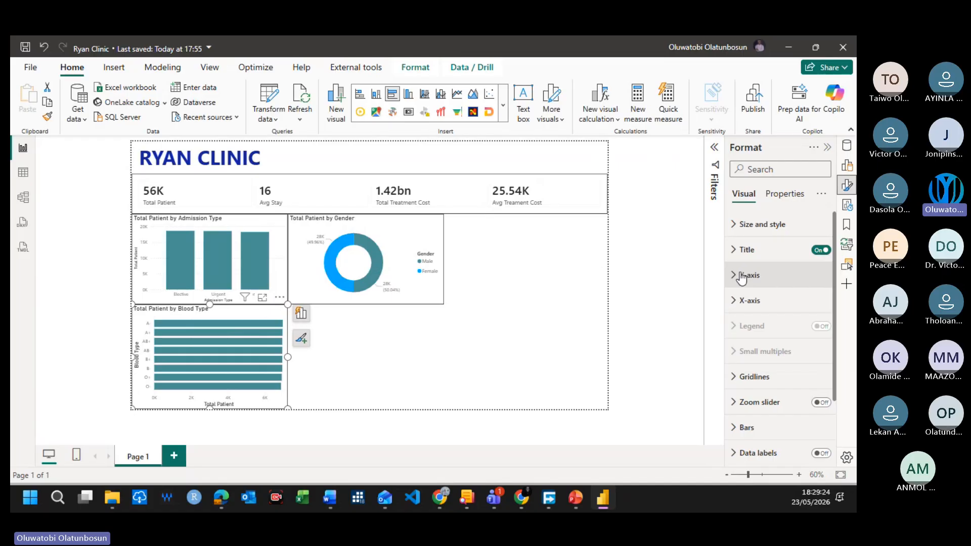
{"action": "left_click", "coordinate": [735, 224]}
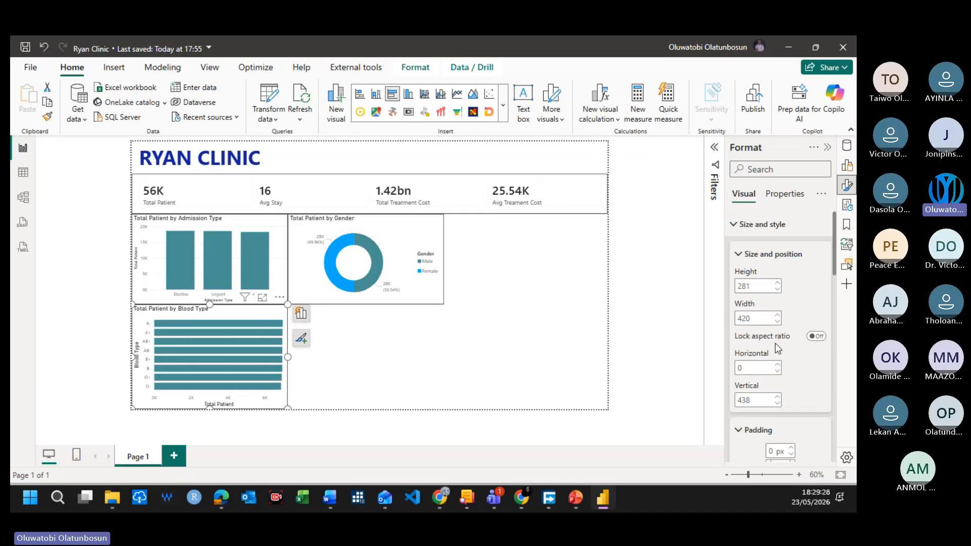
{"action": "scroll", "coordinate": [776, 349], "scroll_direction": "down", "scroll_amount": 5}
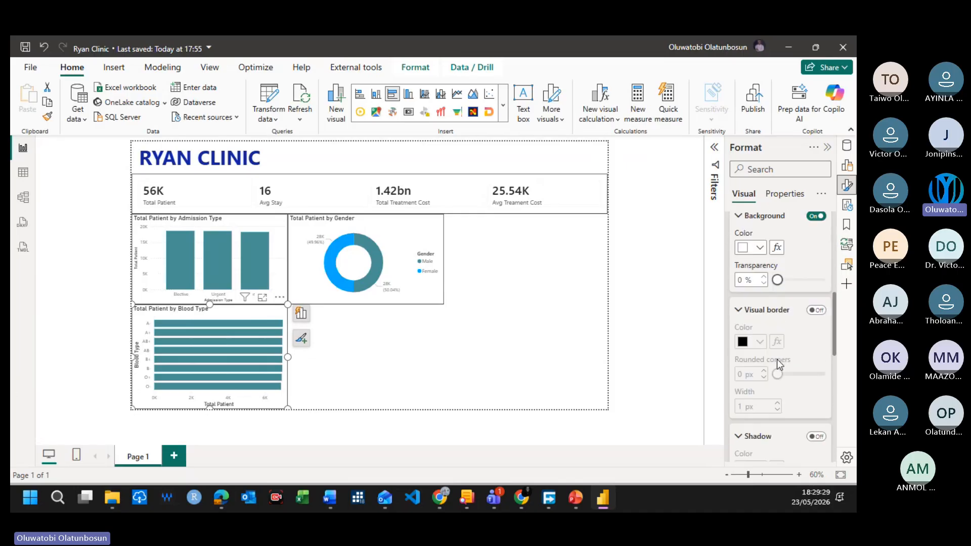
{"action": "scroll", "coordinate": [776, 358], "scroll_direction": "down", "scroll_amount": 1}
{"action": "left_click", "coordinate": [816, 253]}
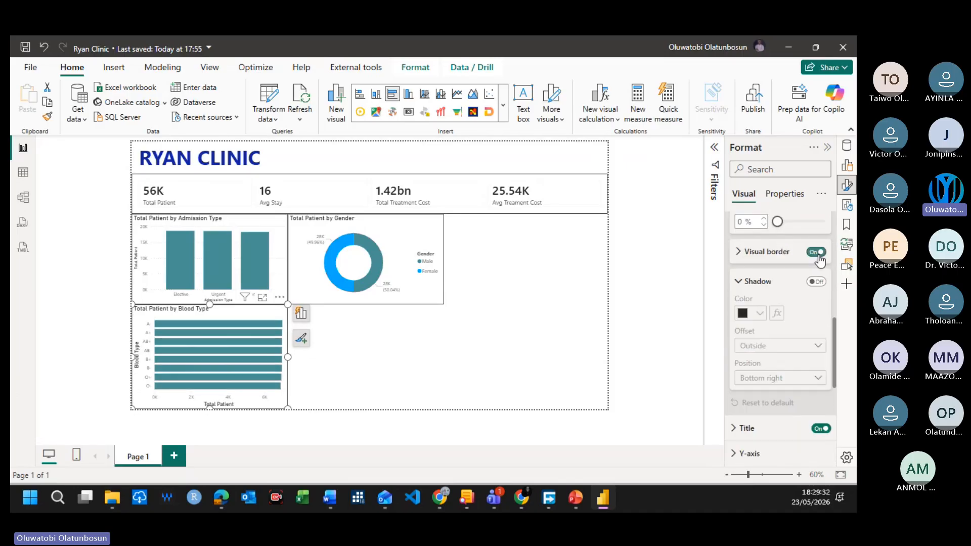
{"action": "left_click", "coordinate": [602, 327]}
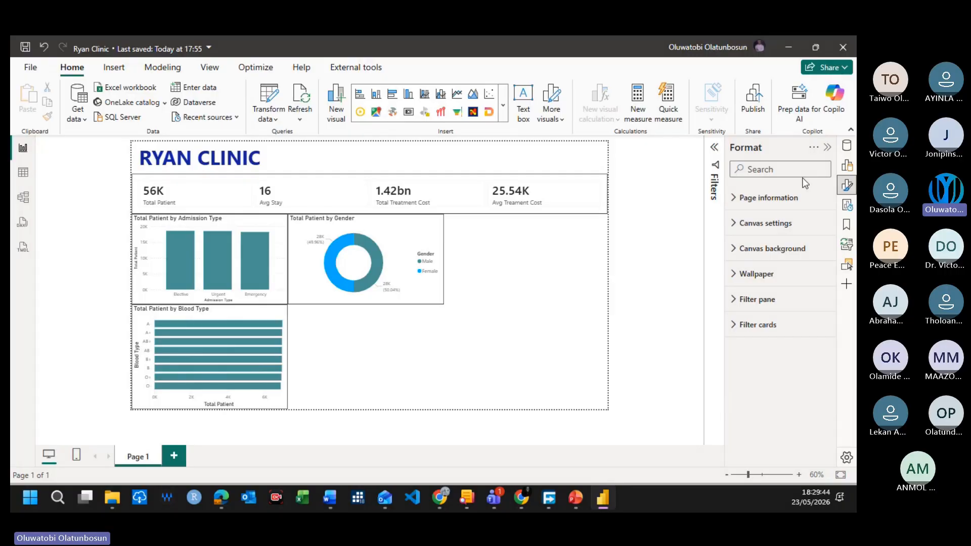
Step: Create a new line chart of the Total Patient measure by Date of Admission
{"action": "left_click", "coordinate": [846, 146]}
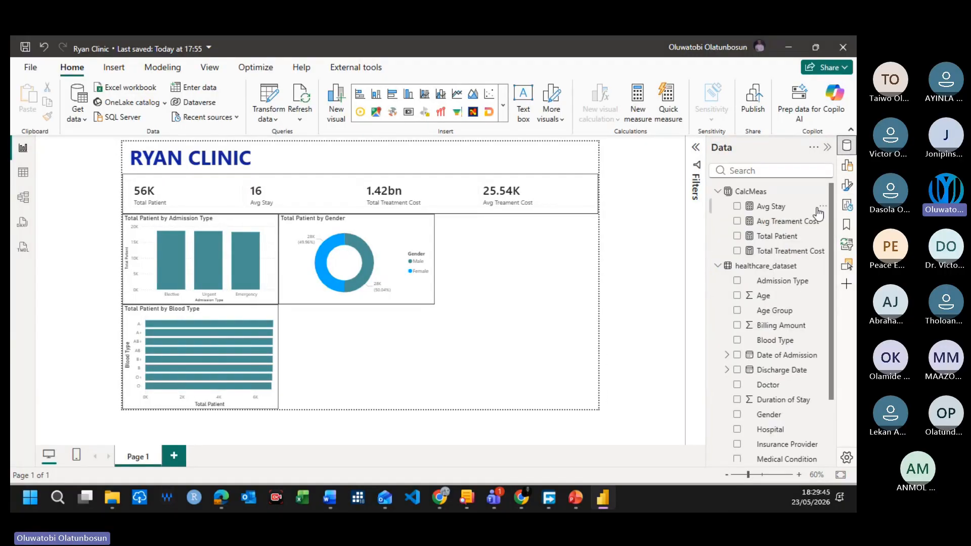
{"action": "left_click", "coordinate": [759, 236]}
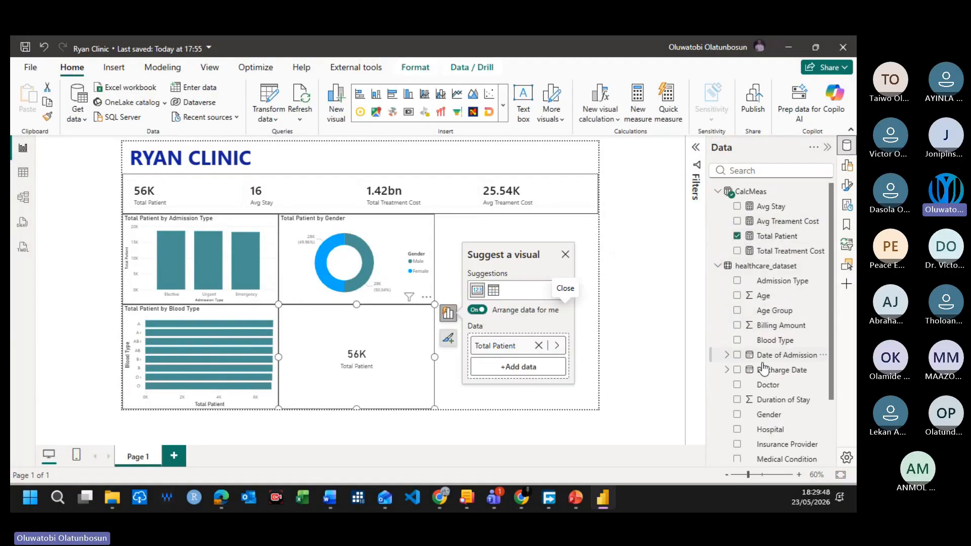
{"action": "left_click", "coordinate": [736, 356]}
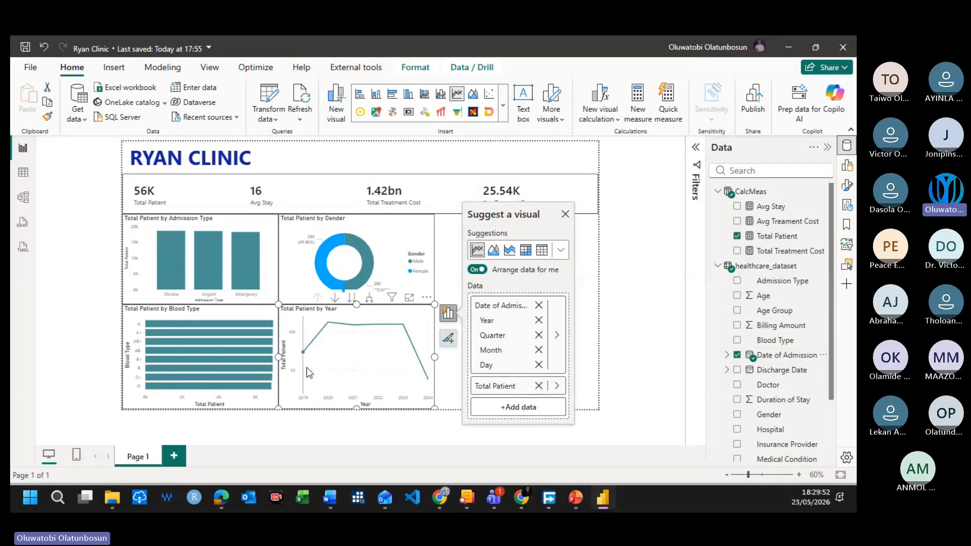
Step: Move the Blood Type chart immediately to the right of the Gender donut chart and shorten it to match that row's height
{"action": "left_click", "coordinate": [421, 422]}
{"action": "left_click_drag", "start_coordinate": [396, 403], "coordinate": [573, 313]}
{"action": "left_click", "coordinate": [518, 406]}
{"action": "left_click", "coordinate": [508, 320]}
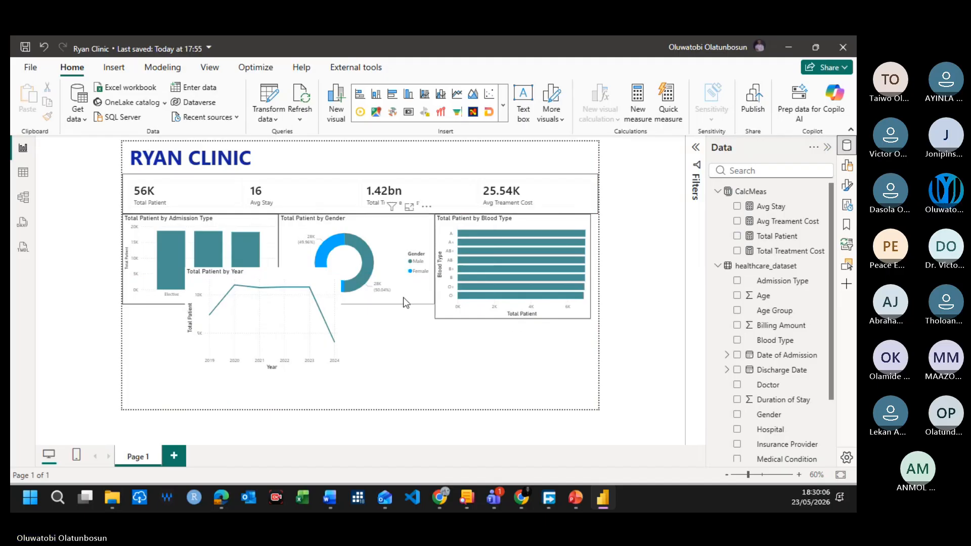
{"action": "left_click", "coordinate": [399, 301]}
{"action": "left_click", "coordinate": [520, 324]}
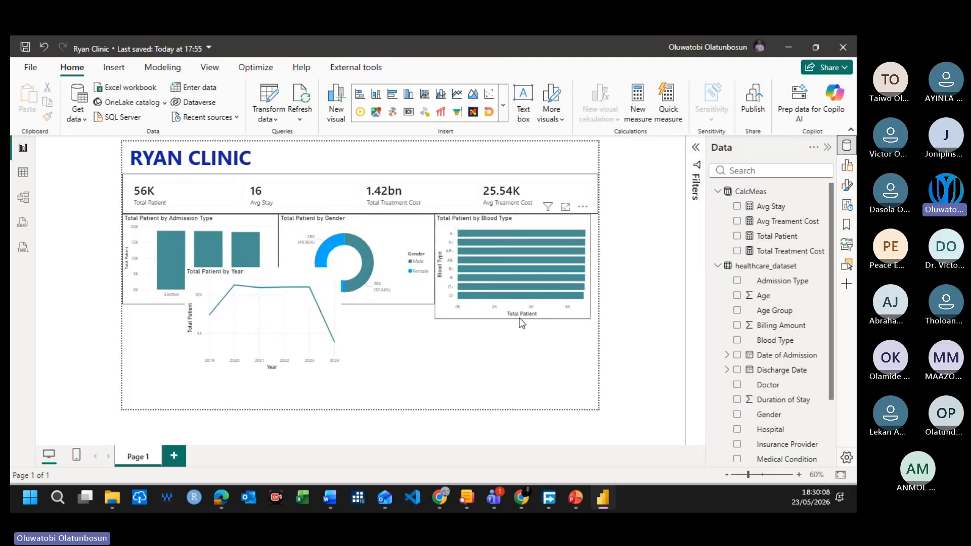
{"action": "left_click", "coordinate": [514, 318]}
{"action": "left_click_drag", "start_coordinate": [512, 320], "coordinate": [512, 304]}
Step: Place the Total Patient by Year line chart directly beneath the Admission Type chart and turn on its visual border
{"action": "left_click_drag", "start_coordinate": [208, 275], "coordinate": [136, 332]}
{"action": "left_click", "coordinate": [399, 354]}
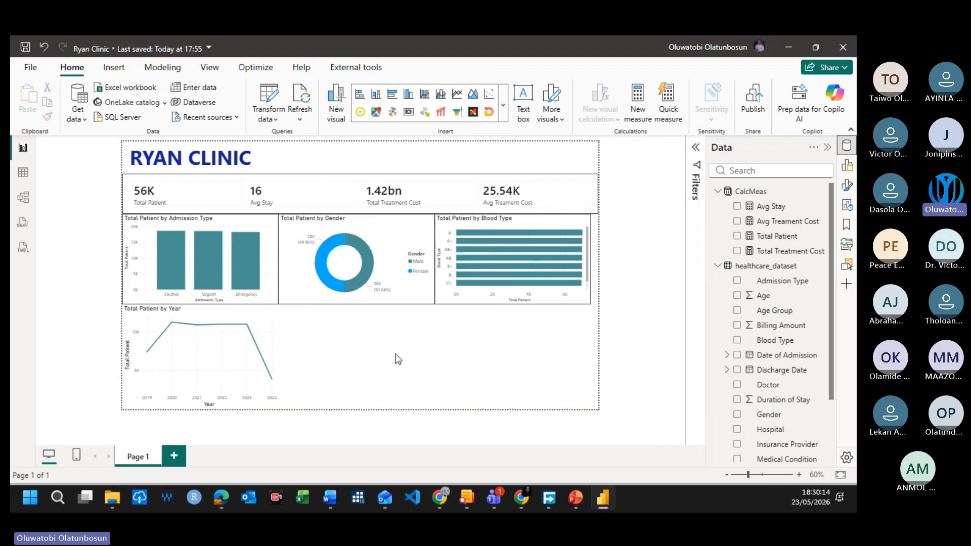
{"action": "left_click", "coordinate": [273, 314]}
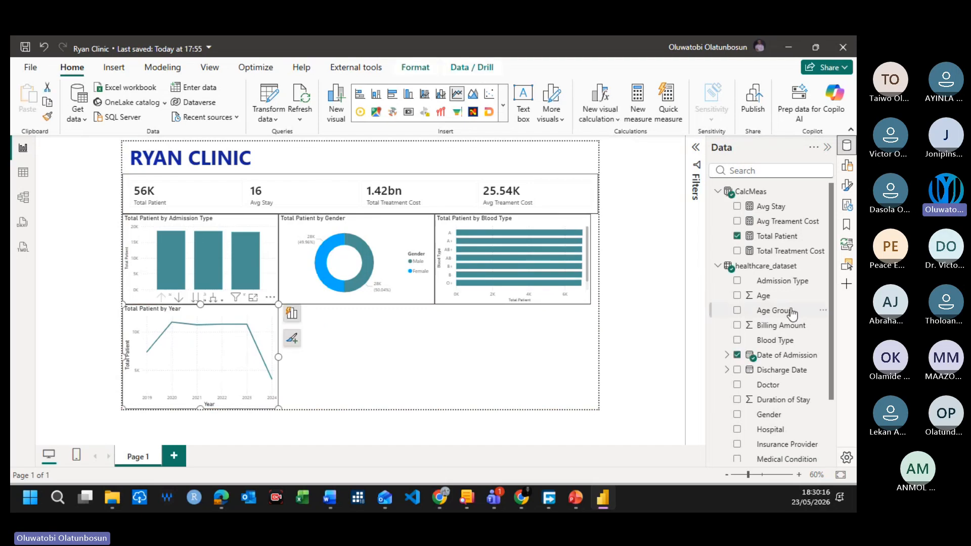
{"action": "left_click", "coordinate": [846, 188]}
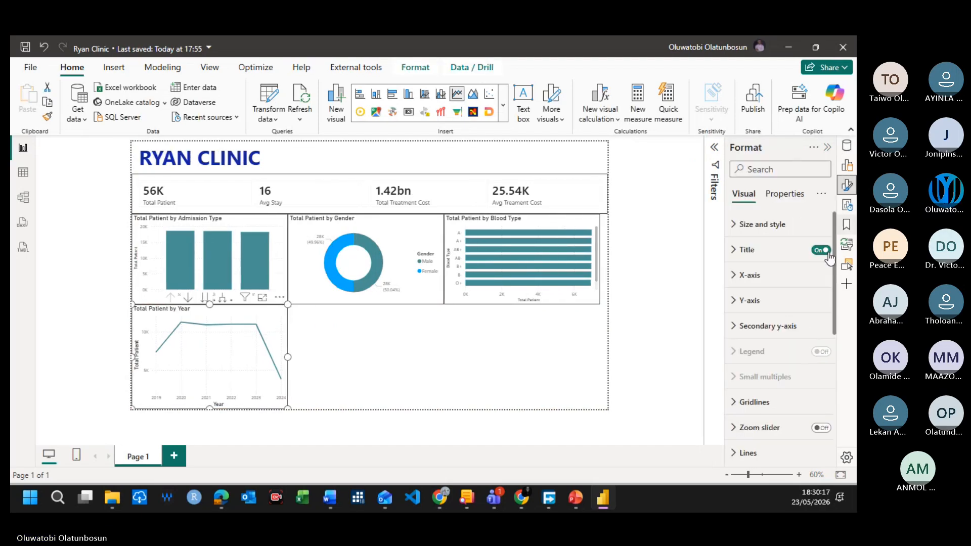
{"action": "left_click", "coordinate": [734, 251]}
{"action": "left_click", "coordinate": [734, 224]}
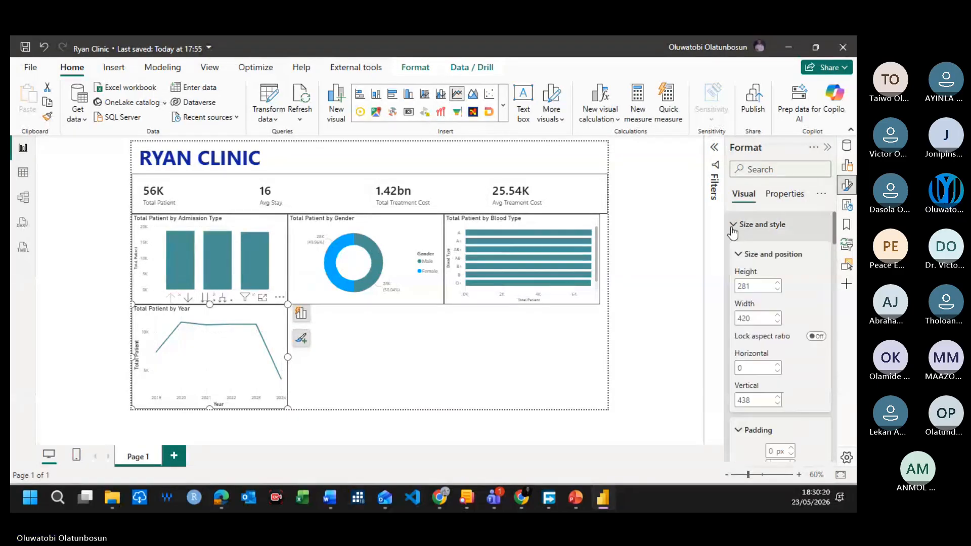
{"action": "scroll", "coordinate": [761, 331], "scroll_direction": "down", "scroll_amount": 4}
{"action": "scroll", "coordinate": [761, 331], "scroll_direction": "down", "scroll_amount": 3}
{"action": "left_click", "coordinate": [815, 252]}
{"action": "left_click", "coordinate": [531, 356]}
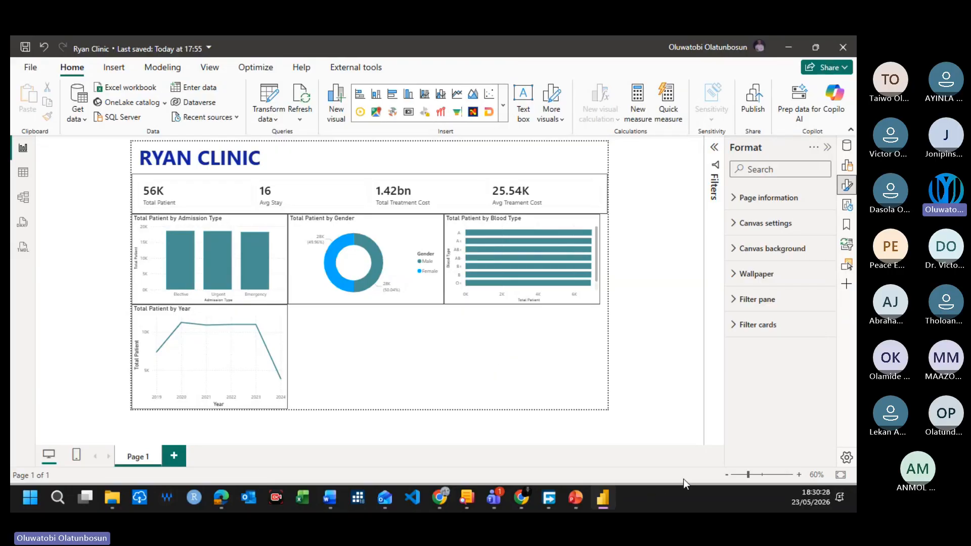
{"action": "key", "text": "alt+Tab"}
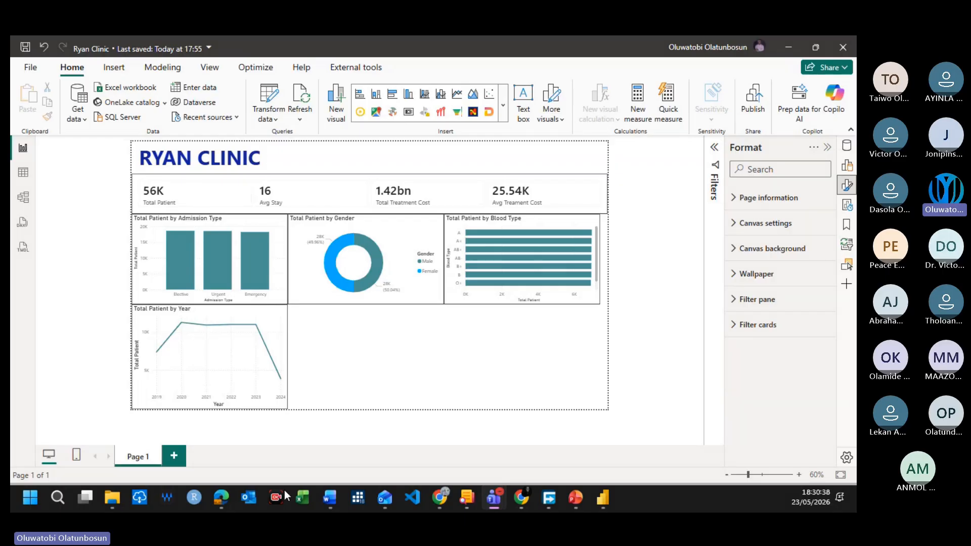
{"action": "left_click", "coordinate": [359, 362]}
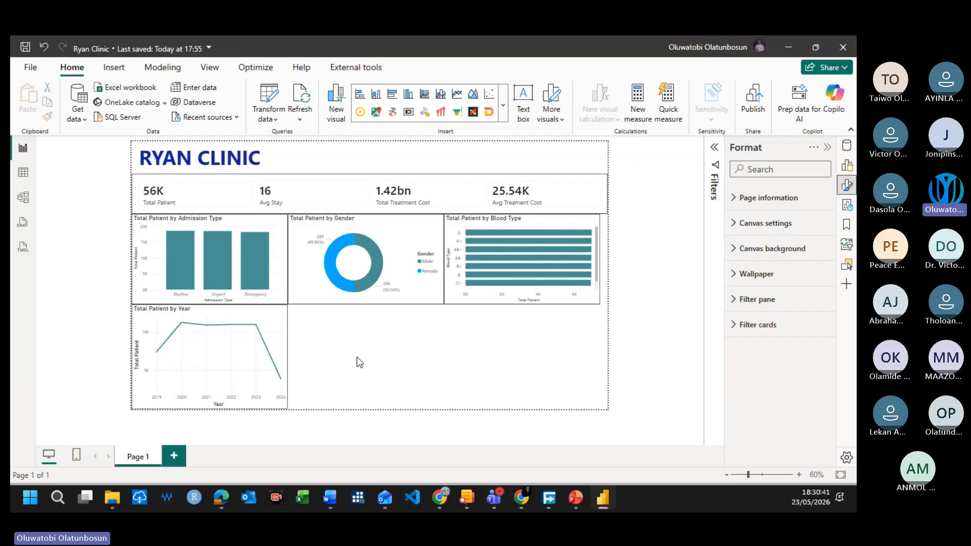
{"action": "left_click", "coordinate": [847, 146]}
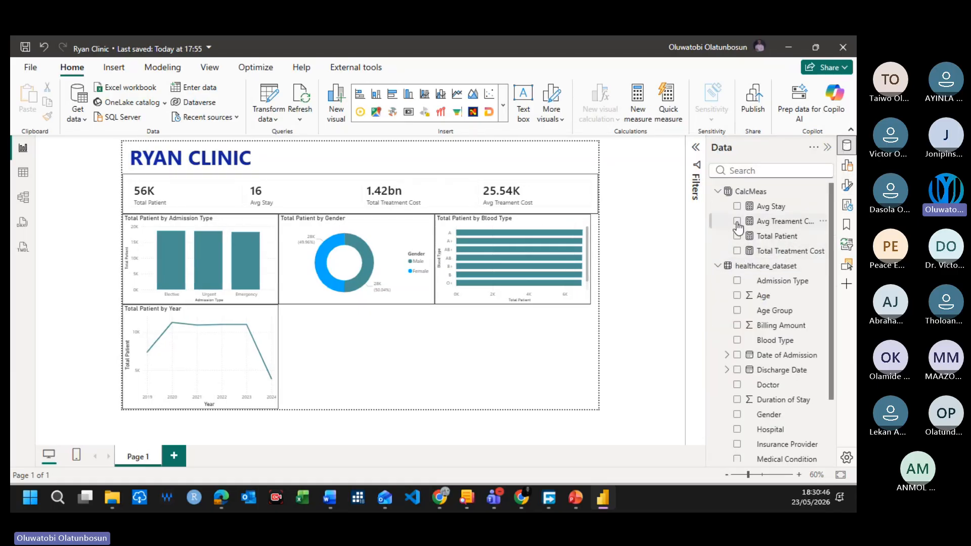
{"action": "left_click", "coordinate": [736, 206]}
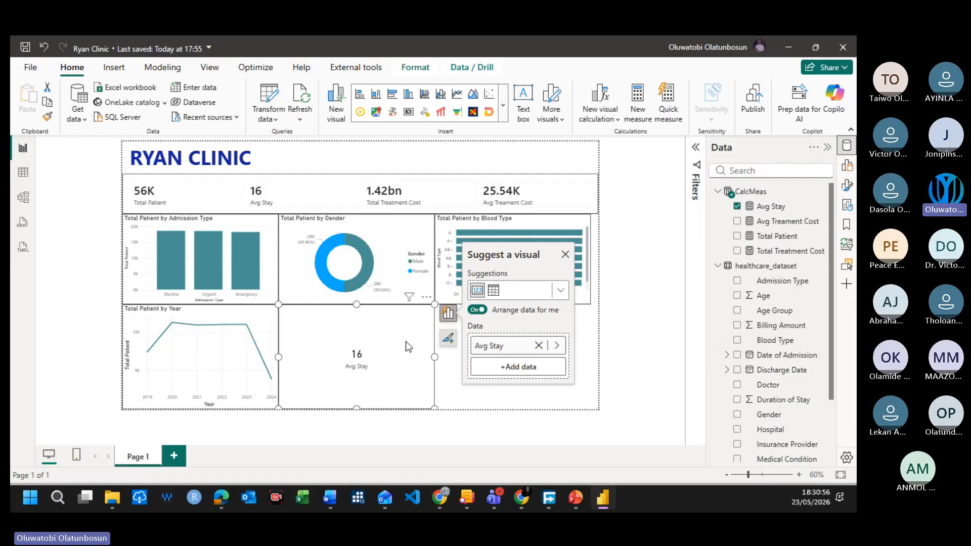
{"action": "key", "text": "Delete"}
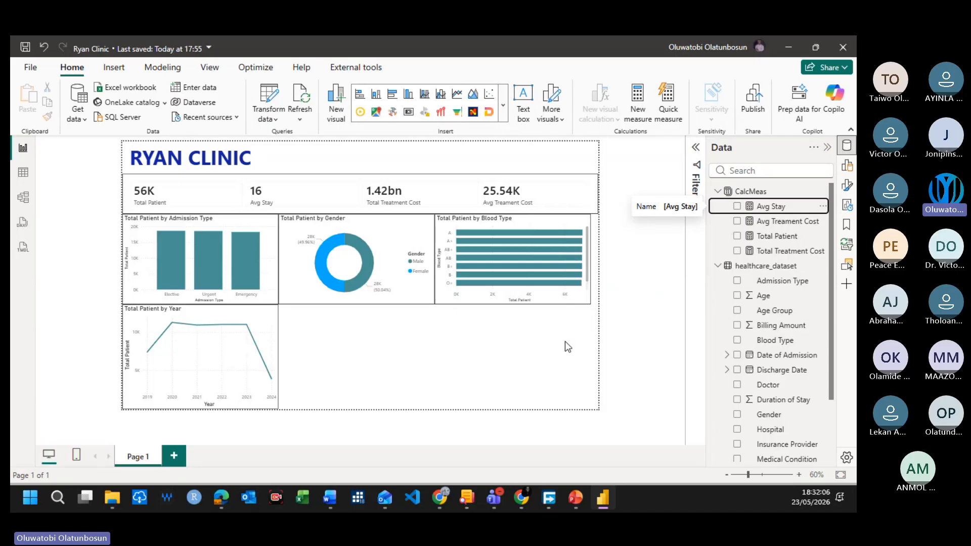
{"action": "left_click", "coordinate": [531, 349]}
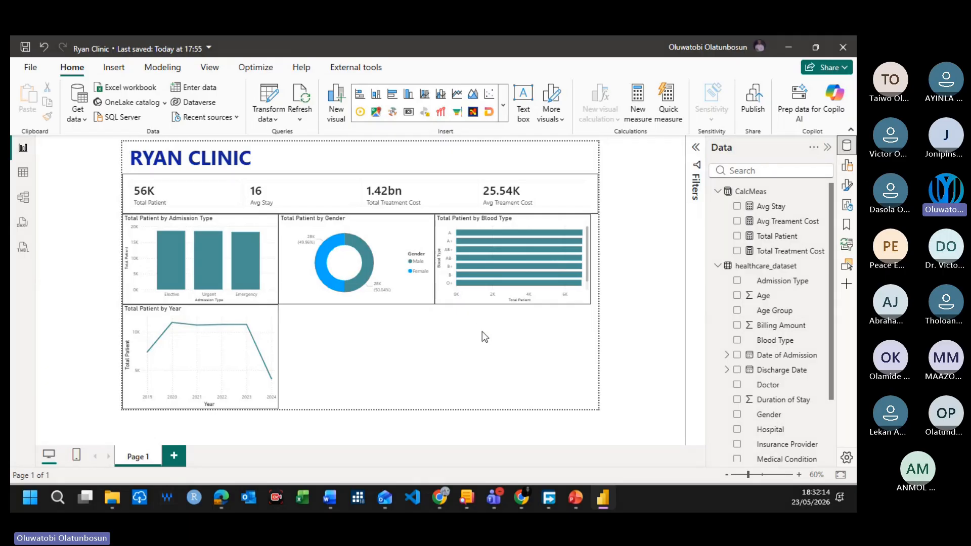
Step: Widen the Total Patient by Blood Type chart until it reaches the right edge of the report page
{"action": "left_click", "coordinate": [587, 268]}
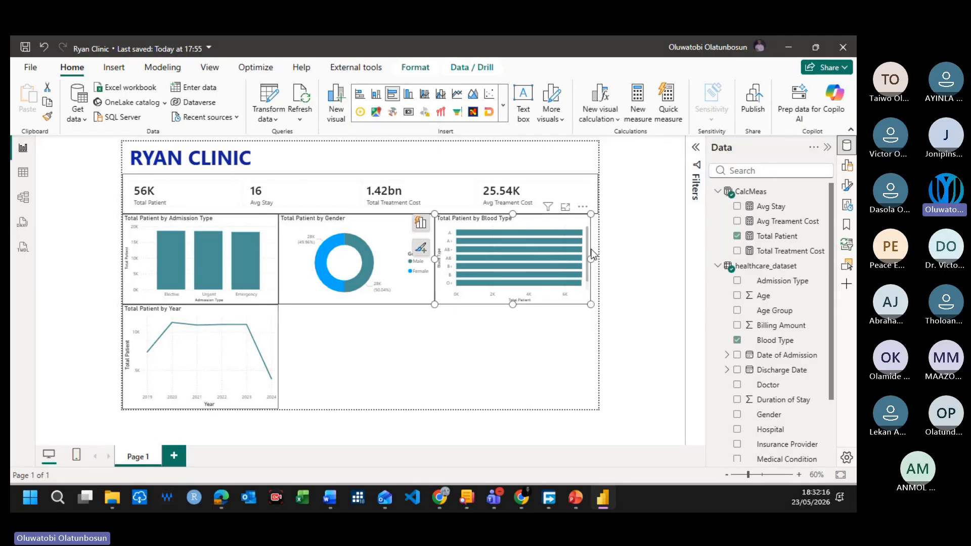
{"action": "left_click_drag", "start_coordinate": [593, 261], "coordinate": [602, 263]}
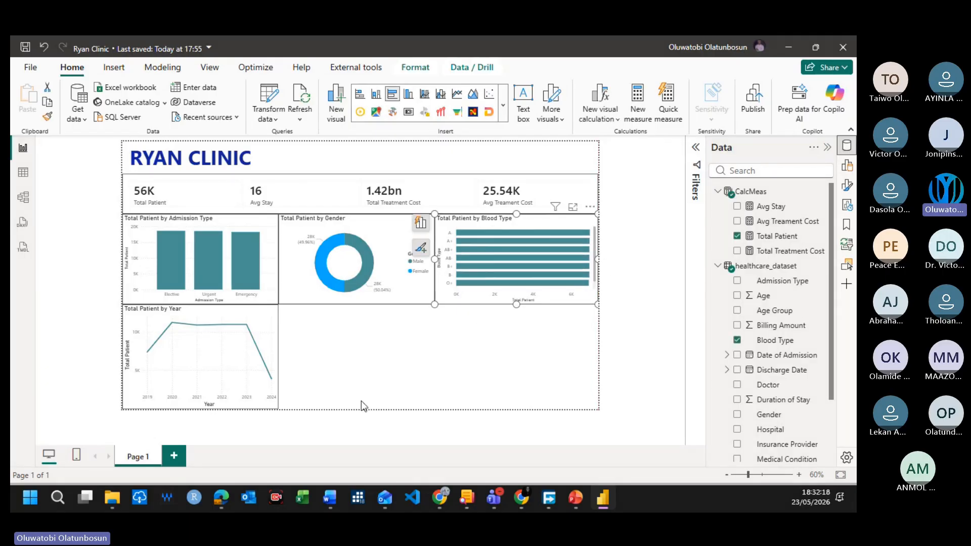
{"action": "left_click", "coordinate": [512, 161]}
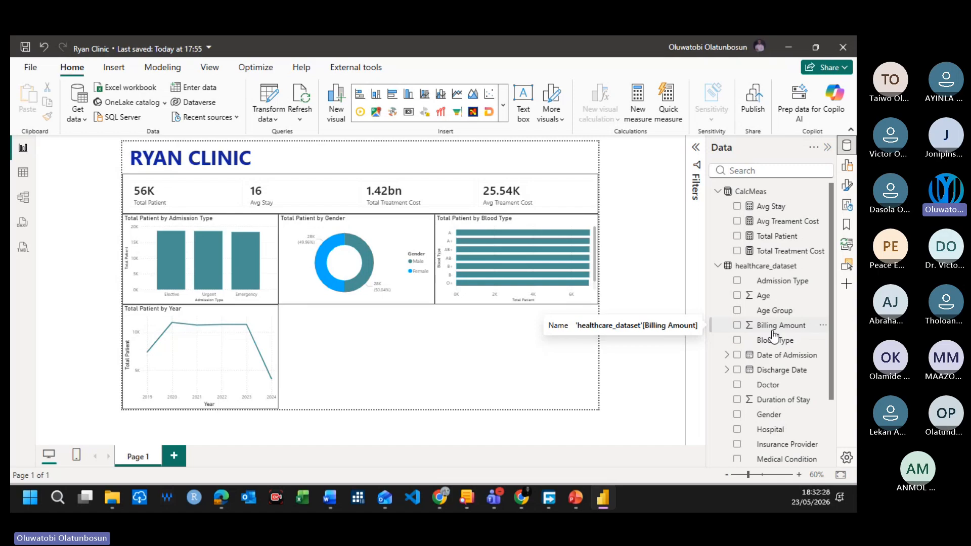
Step: Create a slicer on the Hospital field and place it in the top-right corner of the report page
{"action": "scroll", "coordinate": [794, 430], "scroll_direction": "down", "scroll_amount": 3}
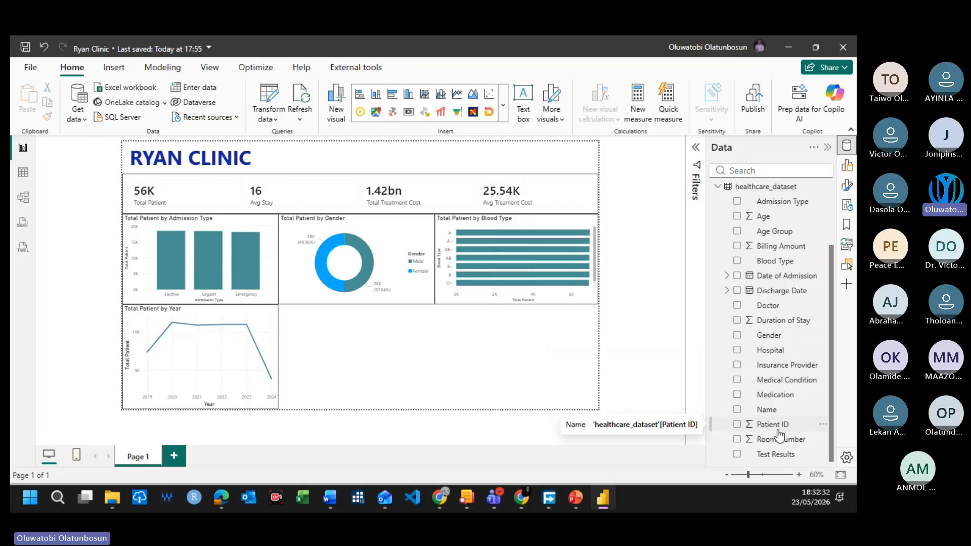
{"action": "left_click", "coordinate": [737, 349]}
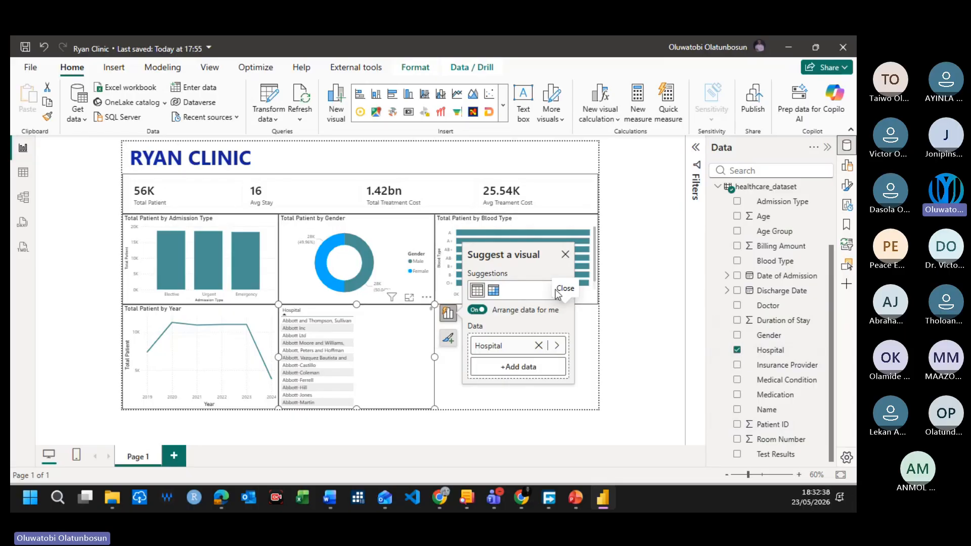
{"action": "left_click", "coordinate": [503, 105]}
{"action": "scroll", "coordinate": [480, 338], "scroll_direction": "down", "scroll_amount": 10}
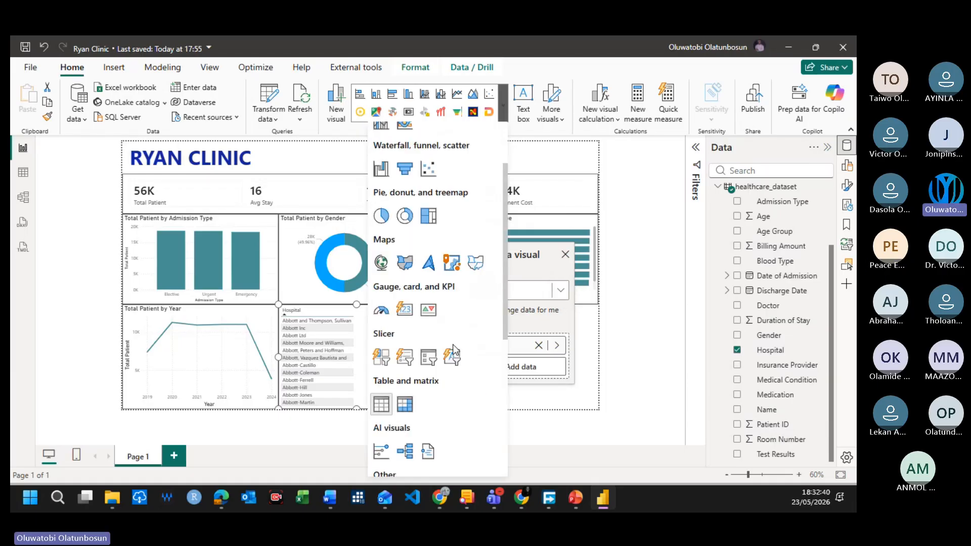
{"action": "scroll", "coordinate": [417, 288], "scroll_direction": "up", "scroll_amount": 4}
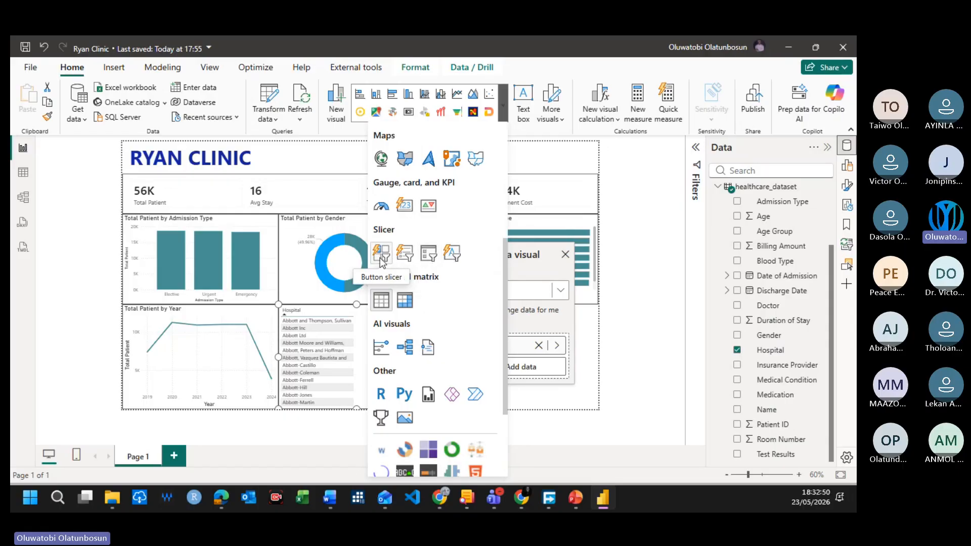
{"action": "left_click", "coordinate": [429, 253]}
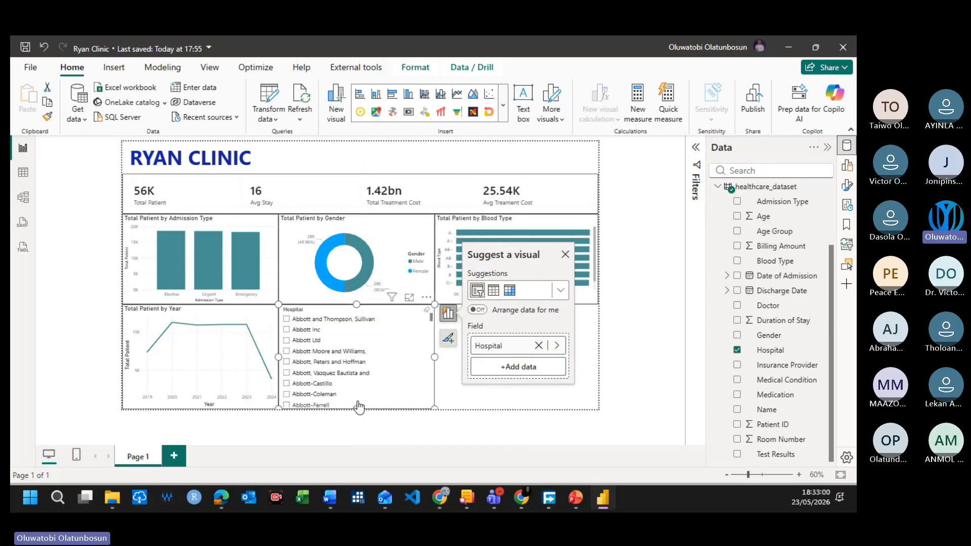
{"action": "left_click_drag", "start_coordinate": [399, 313], "coordinate": [594, 142]}
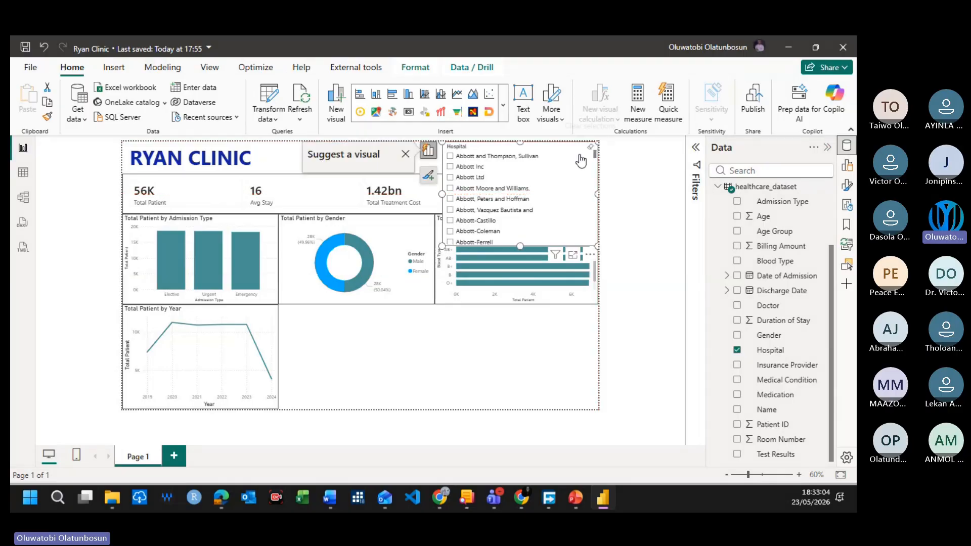
Step: Set the Hospital slicer's style to Dropdown
{"action": "left_click", "coordinate": [849, 193]}
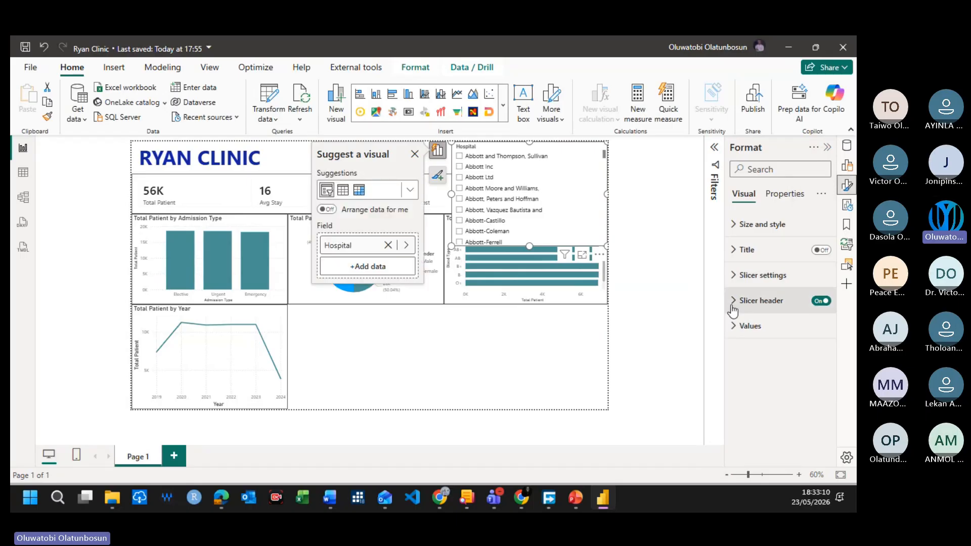
{"action": "left_click", "coordinate": [735, 279]}
{"action": "left_click", "coordinate": [736, 279]}
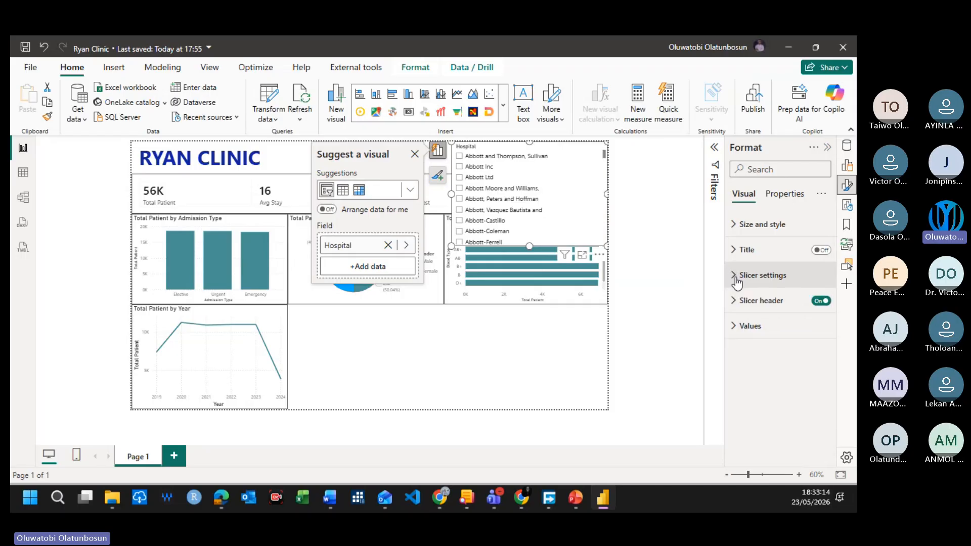
{"action": "left_click", "coordinate": [736, 279]}
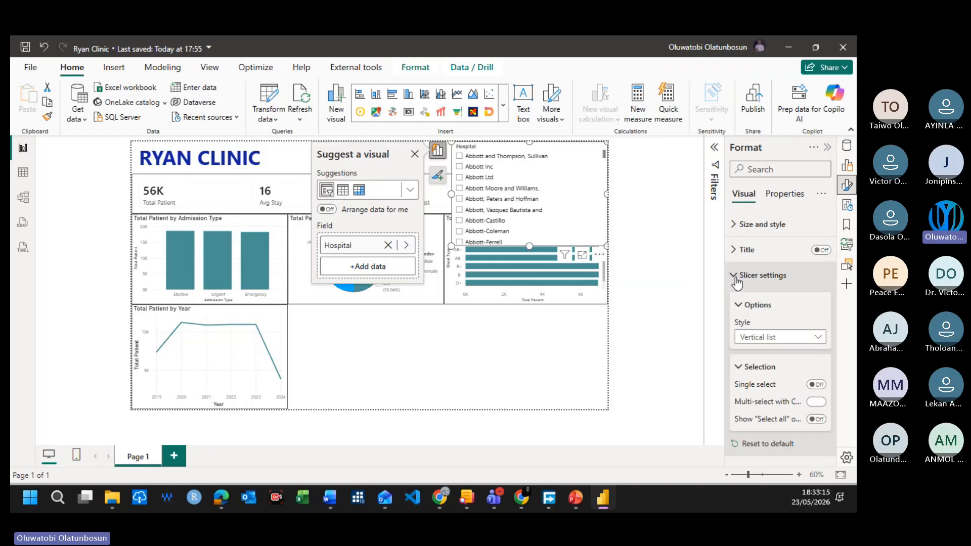
{"action": "left_click", "coordinate": [763, 343]}
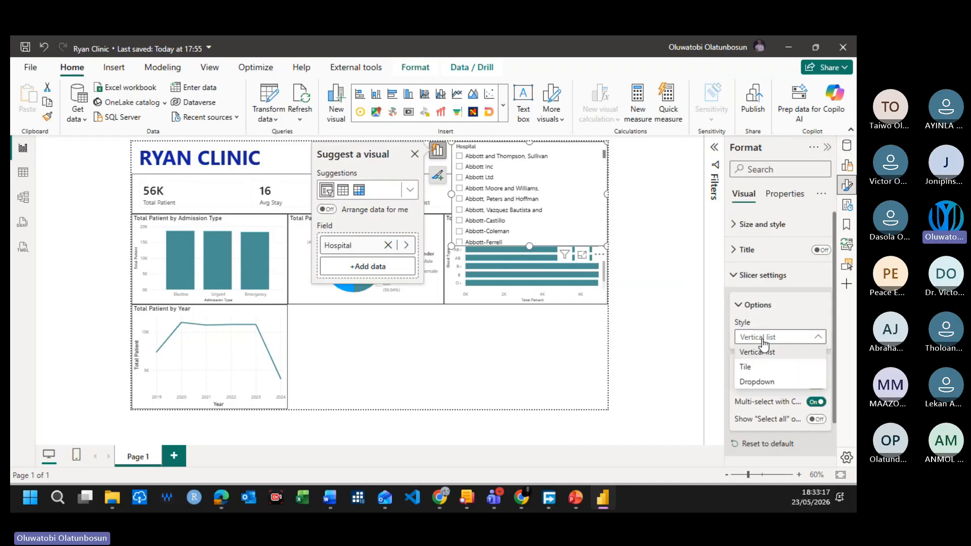
{"action": "left_click", "coordinate": [761, 384]}
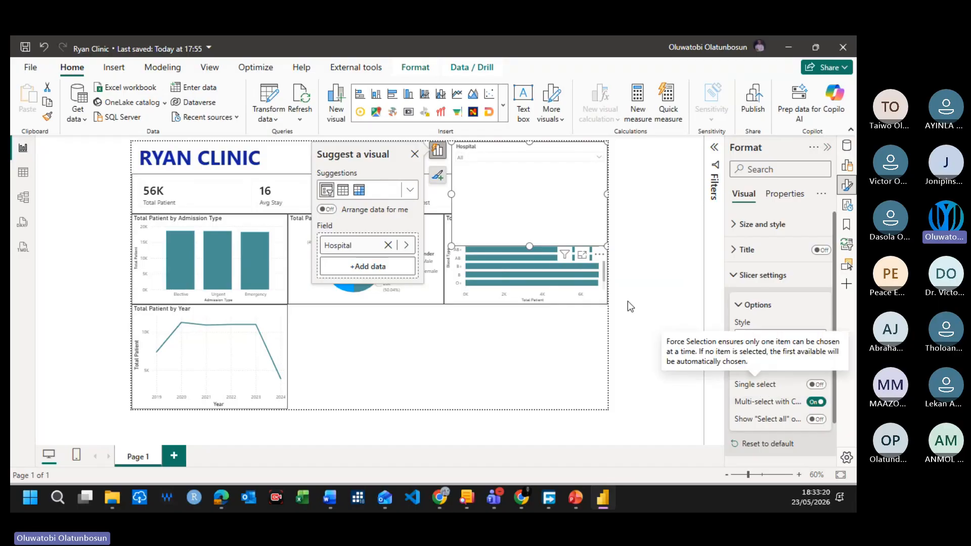
Step: Shorten the Hospital slicer to the title row's height and narrow it from its left side toward the page's right edge
{"action": "left_click_drag", "start_coordinate": [527, 245], "coordinate": [536, 175]}
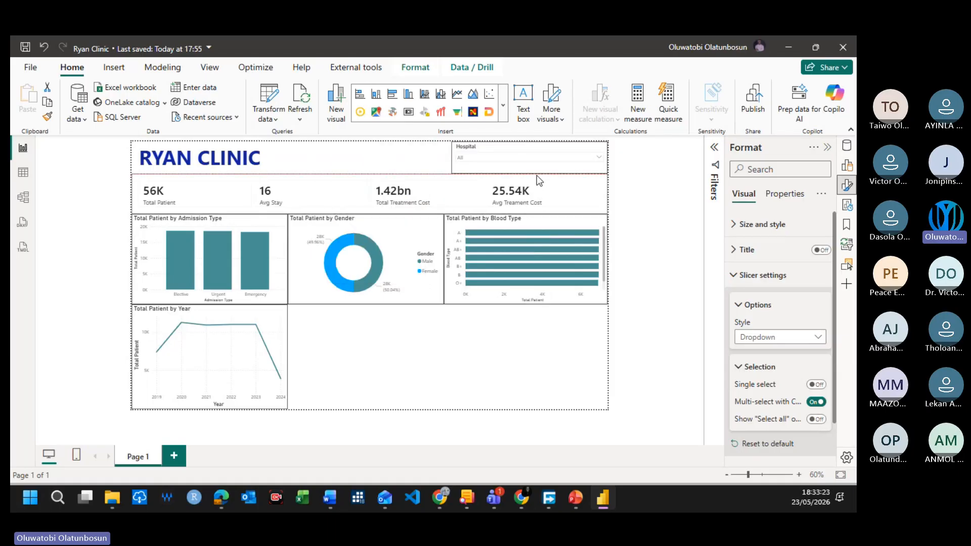
{"action": "left_click", "coordinate": [654, 180]}
{"action": "left_click", "coordinate": [463, 154]}
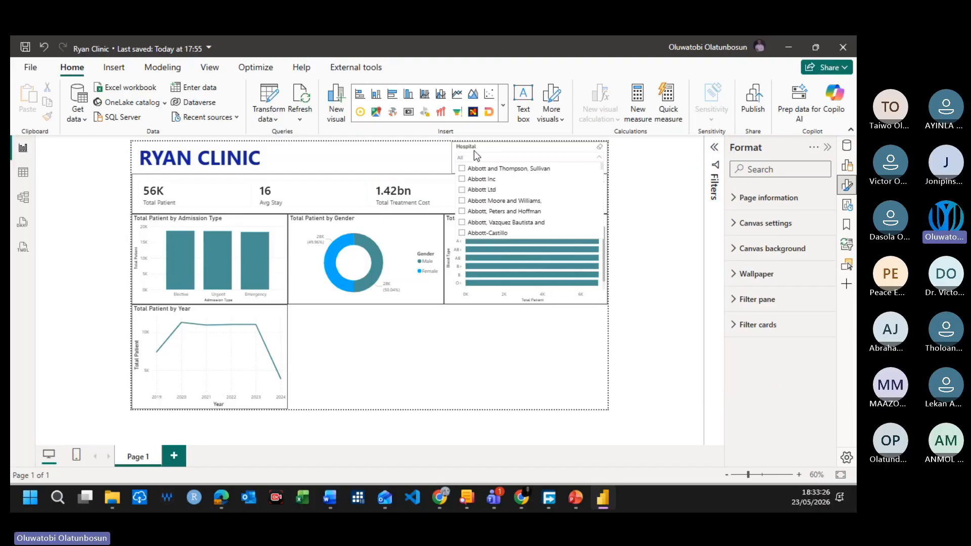
{"action": "left_click", "coordinate": [474, 150]}
{"action": "left_click_drag", "start_coordinate": [452, 158], "coordinate": [514, 157]}
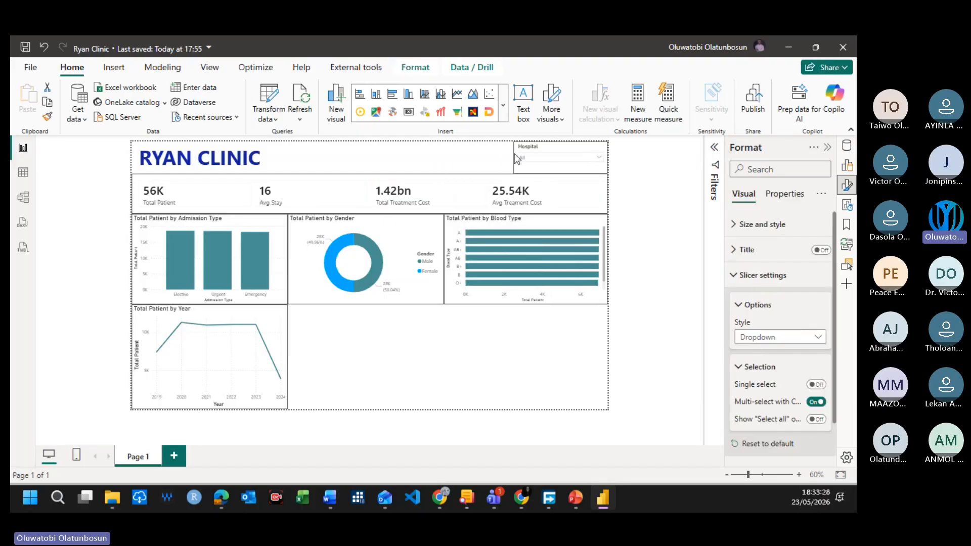
{"action": "left_click", "coordinate": [413, 155]}
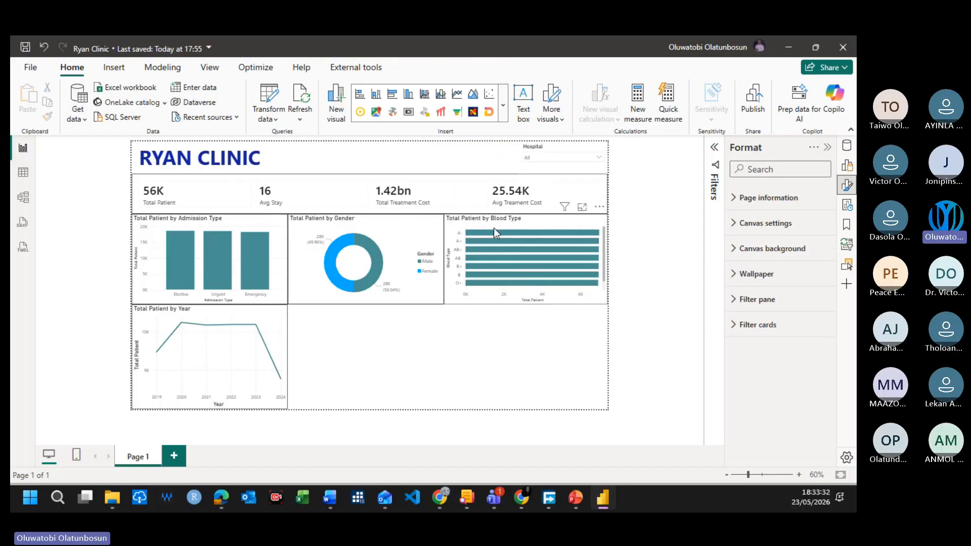
Step: Test the Hospital slicer by filtering the report to single hospitals such as Abbott Inc, and clear the selection
{"action": "left_click", "coordinate": [598, 159]}
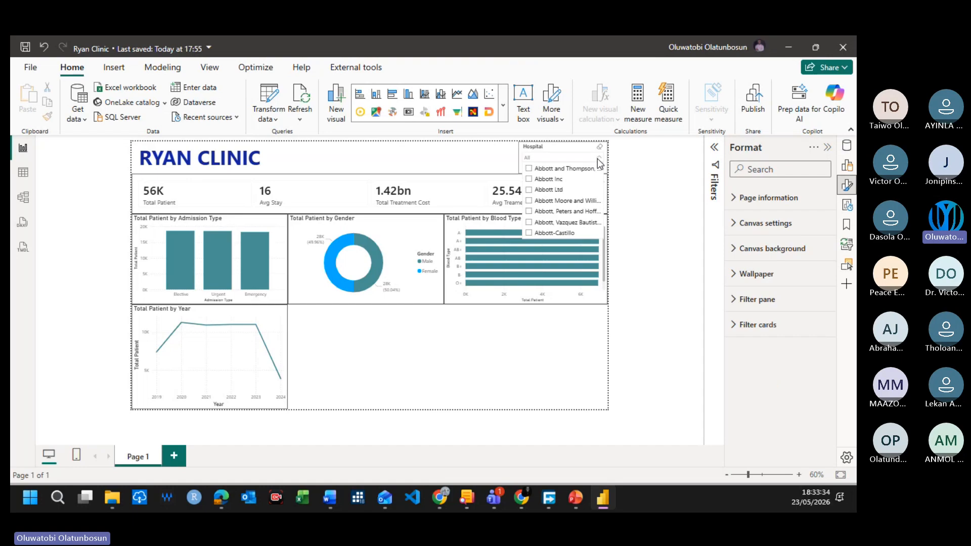
{"action": "left_click", "coordinate": [596, 157]}
{"action": "left_click", "coordinate": [593, 156]}
{"action": "left_click", "coordinate": [575, 170]}
{"action": "left_click", "coordinate": [575, 170]}
{"action": "left_click", "coordinate": [564, 181]}
{"action": "left_click", "coordinate": [567, 190]}
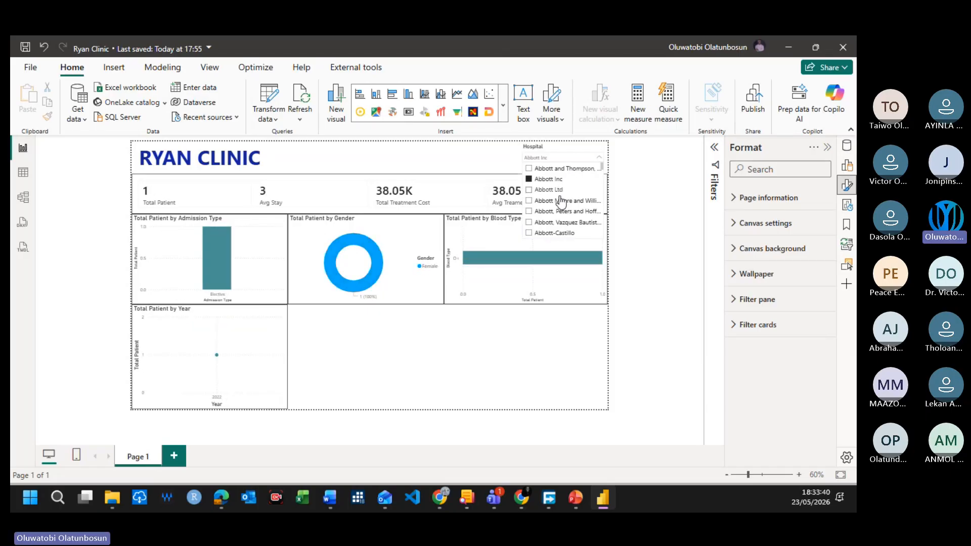
{"action": "left_click", "coordinate": [561, 200]}
{"action": "left_click", "coordinate": [554, 233]}
{"action": "left_click", "coordinate": [559, 190]}
{"action": "left_click", "coordinate": [556, 180]}
{"action": "left_click", "coordinate": [556, 169]}
{"action": "left_click", "coordinate": [558, 201]}
{"action": "left_click", "coordinate": [560, 211]}
{"action": "left_click", "coordinate": [557, 233]}
{"action": "left_click", "coordinate": [558, 222]}
{"action": "left_click", "coordinate": [553, 190]}
{"action": "left_click", "coordinate": [553, 179]}
{"action": "left_click", "coordinate": [555, 169]}
{"action": "left_click", "coordinate": [556, 169]}
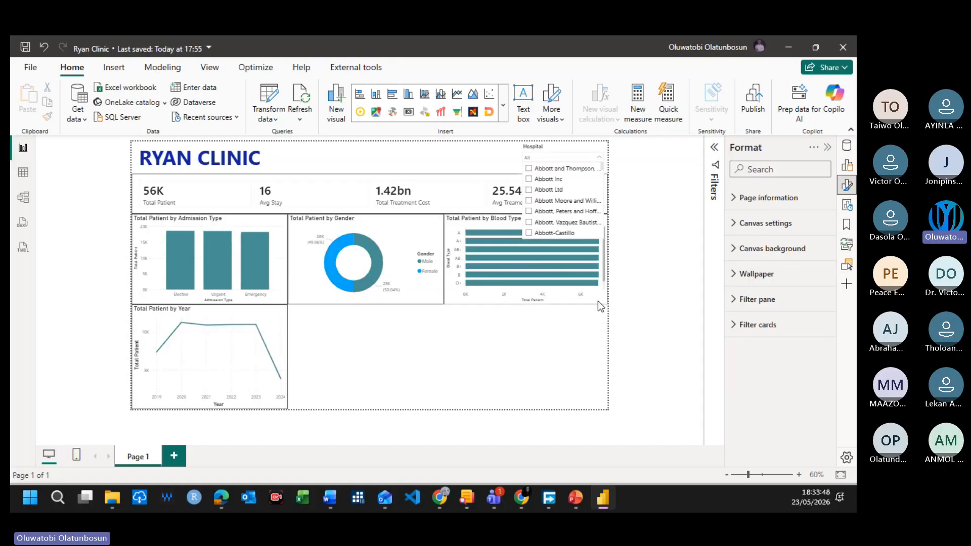
{"action": "left_click", "coordinate": [568, 332]}
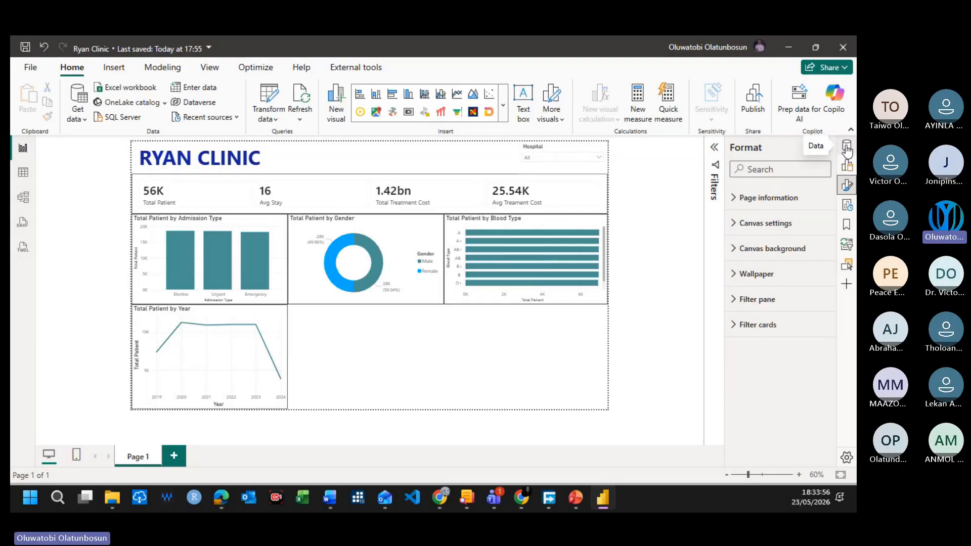
{"action": "left_click", "coordinate": [530, 154]}
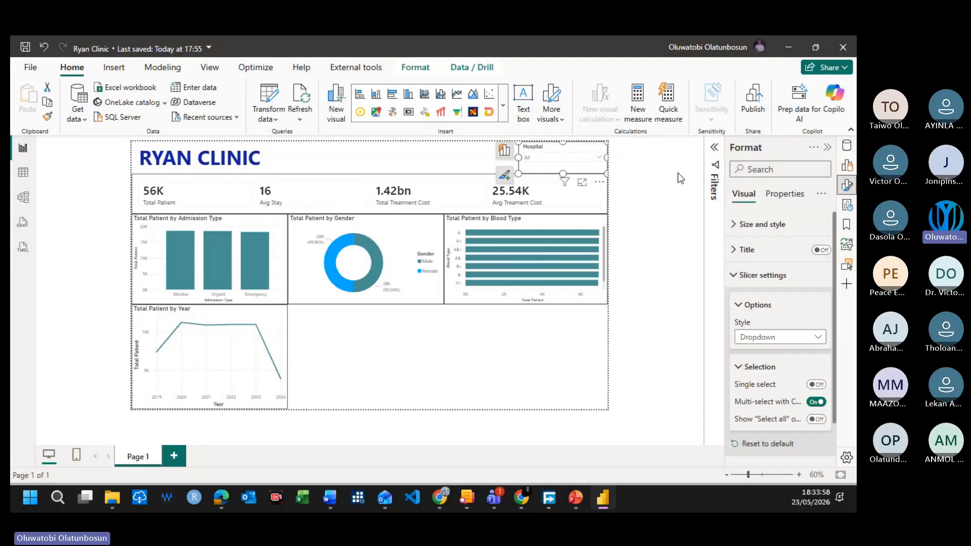
{"action": "left_click", "coordinate": [416, 156]}
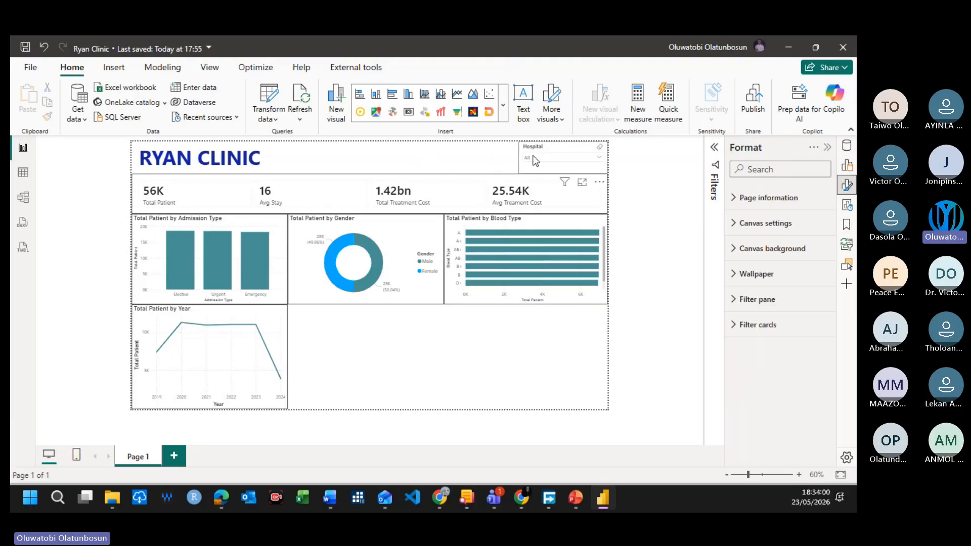
Step: Create a slicer on the Insurance Provider field in the empty area beneath the Gender donut chart
{"action": "left_click", "coordinate": [847, 146]}
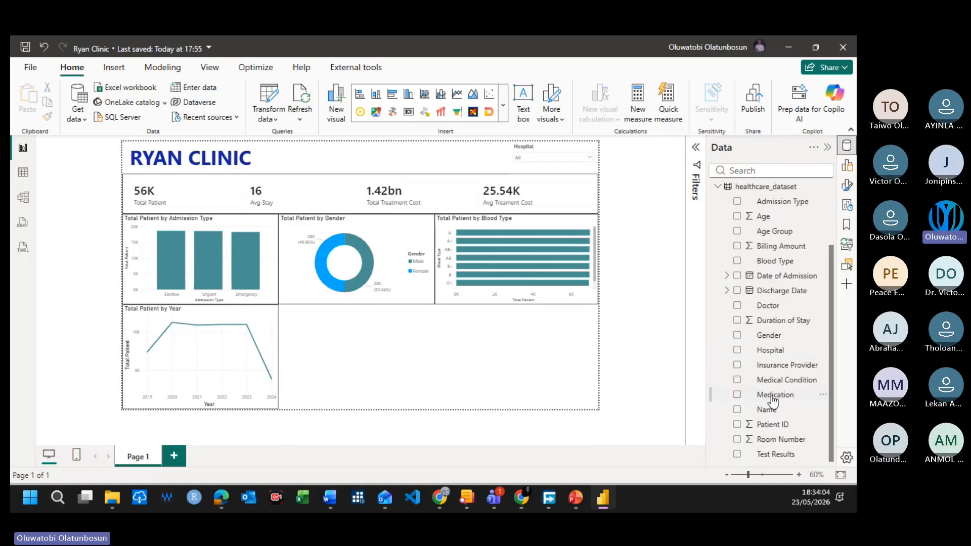
{"action": "scroll", "coordinate": [764, 357], "scroll_direction": "up", "scroll_amount": 2}
{"action": "scroll", "coordinate": [763, 359], "scroll_direction": "down", "scroll_amount": 2}
{"action": "left_click", "coordinate": [737, 365]}
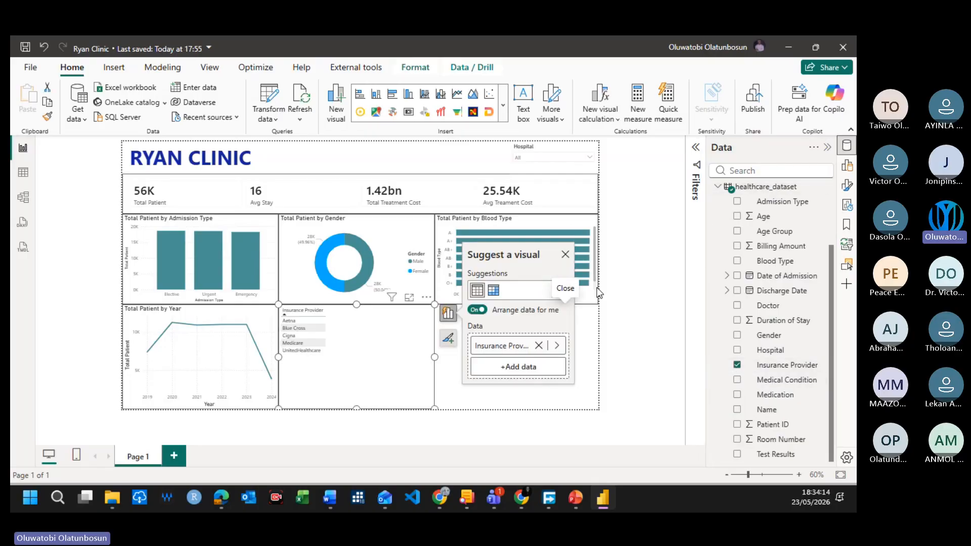
{"action": "left_click", "coordinate": [503, 105]}
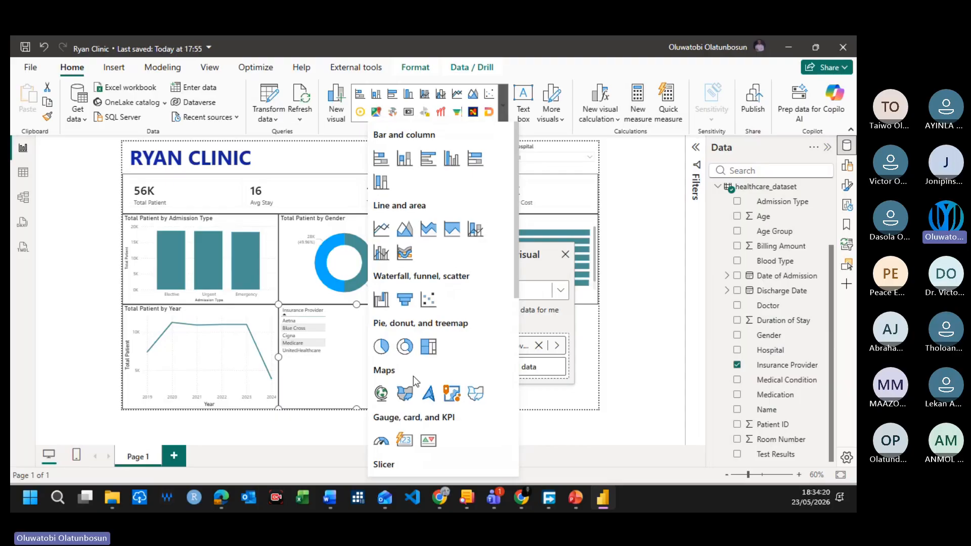
{"action": "scroll", "coordinate": [403, 416], "scroll_direction": "down", "scroll_amount": 5}
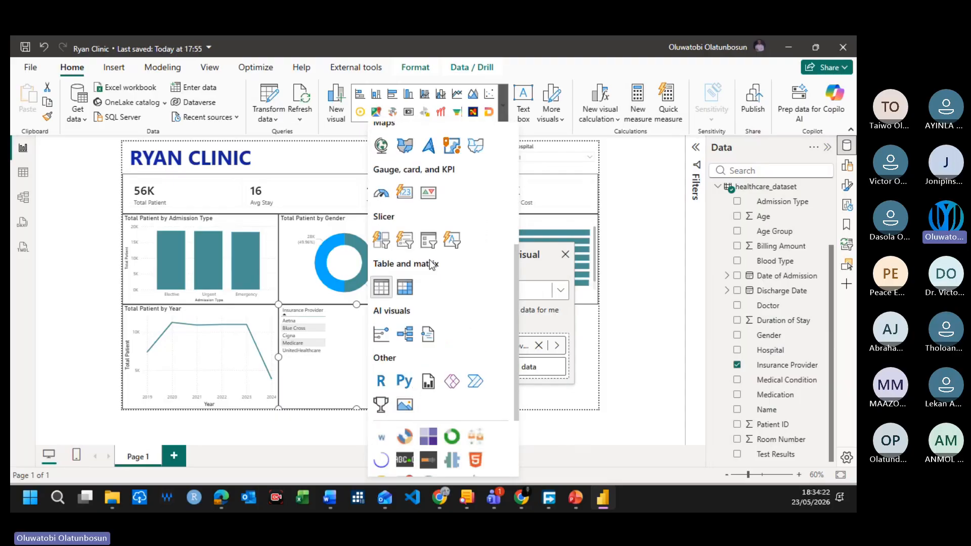
{"action": "left_click", "coordinate": [430, 242]}
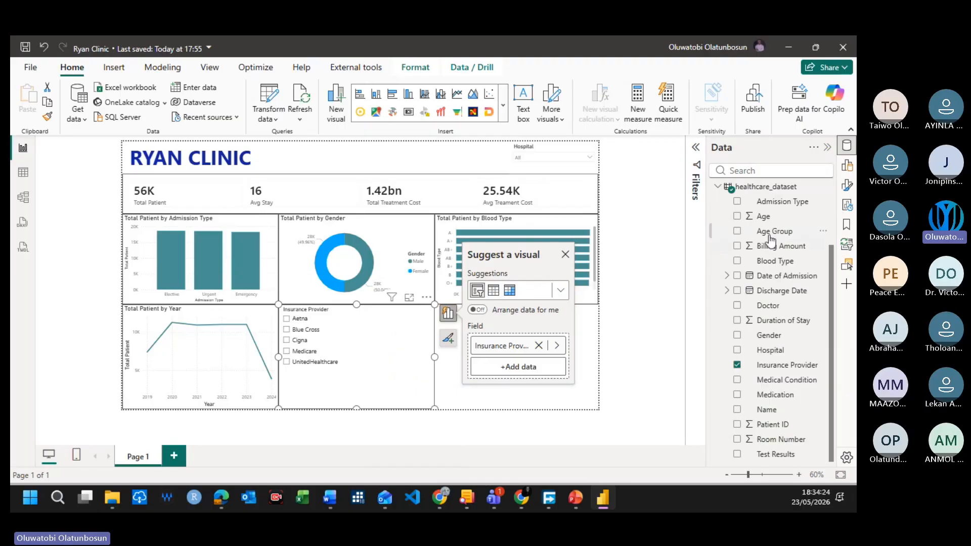
Step: Set the Insurance Provider slicer's style to Dropdown
{"action": "left_click", "coordinate": [847, 187]}
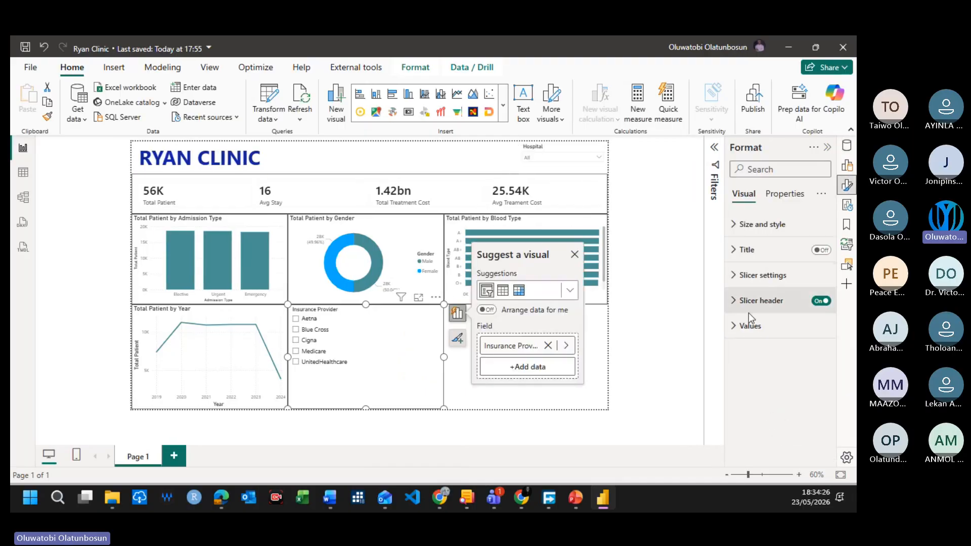
{"action": "left_click", "coordinate": [738, 278]}
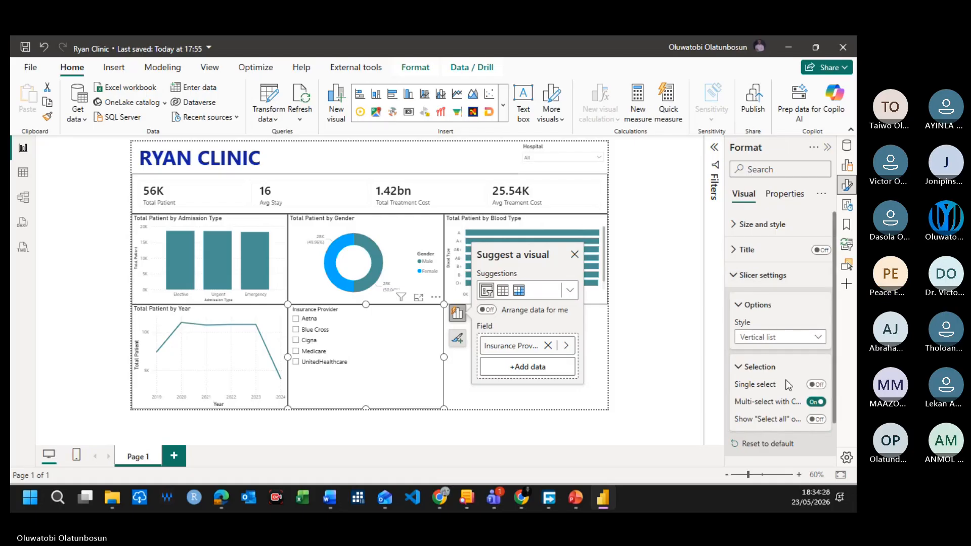
{"action": "left_click", "coordinate": [775, 337]}
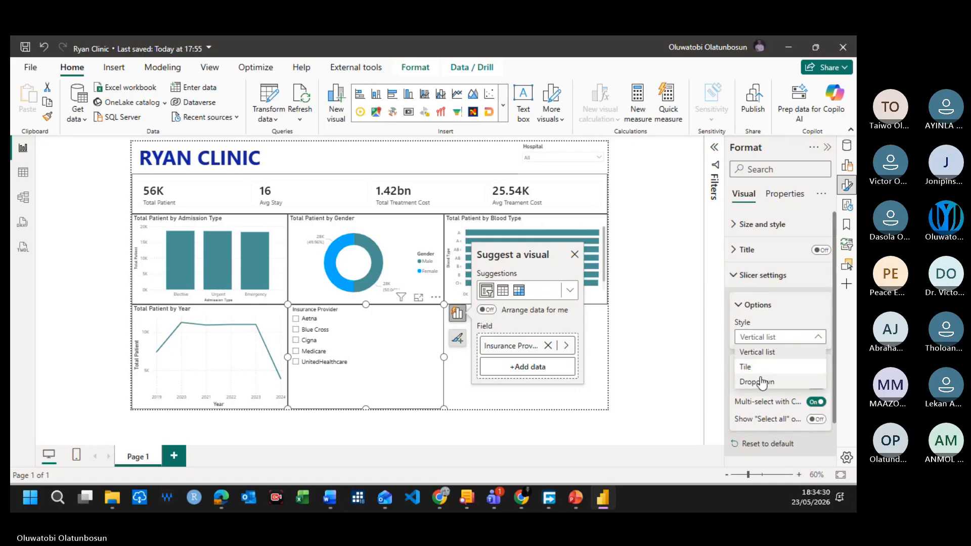
{"action": "left_click", "coordinate": [744, 382]}
Step: Move the Insurance Provider slicer into the title row between the title and the Hospital slicer, sized about 398 wide and 86 high
{"action": "left_click_drag", "start_coordinate": [372, 407], "coordinate": [380, 342]}
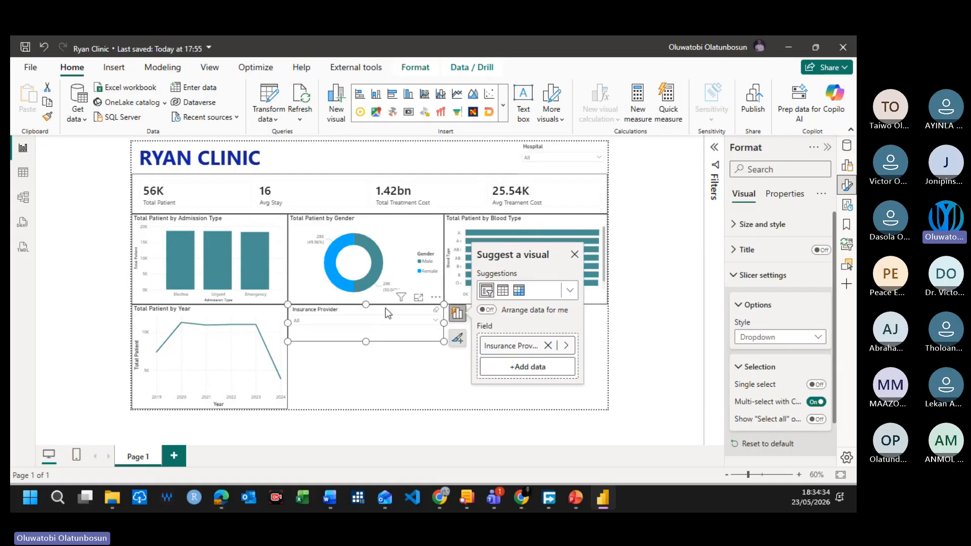
{"action": "left_click_drag", "start_coordinate": [385, 306], "coordinate": [430, 135]}
{"action": "left_click_drag", "start_coordinate": [410, 178], "coordinate": [413, 166]}
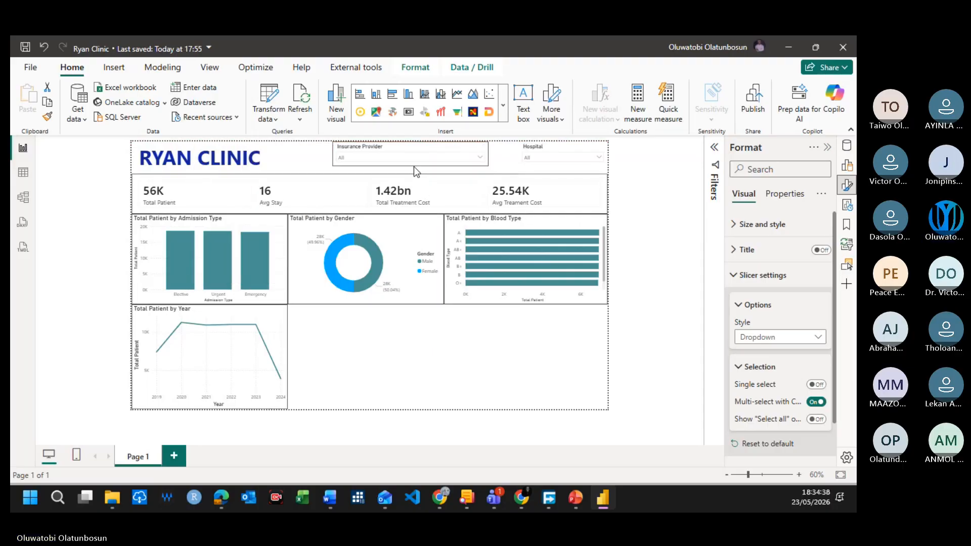
{"action": "left_click_drag", "start_coordinate": [488, 157], "coordinate": [482, 158]}
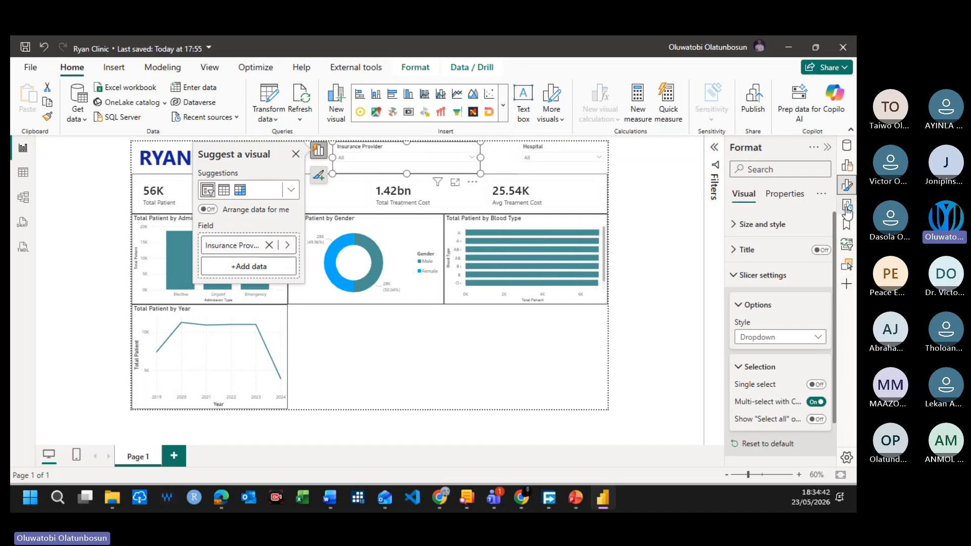
{"action": "left_click", "coordinate": [849, 187]}
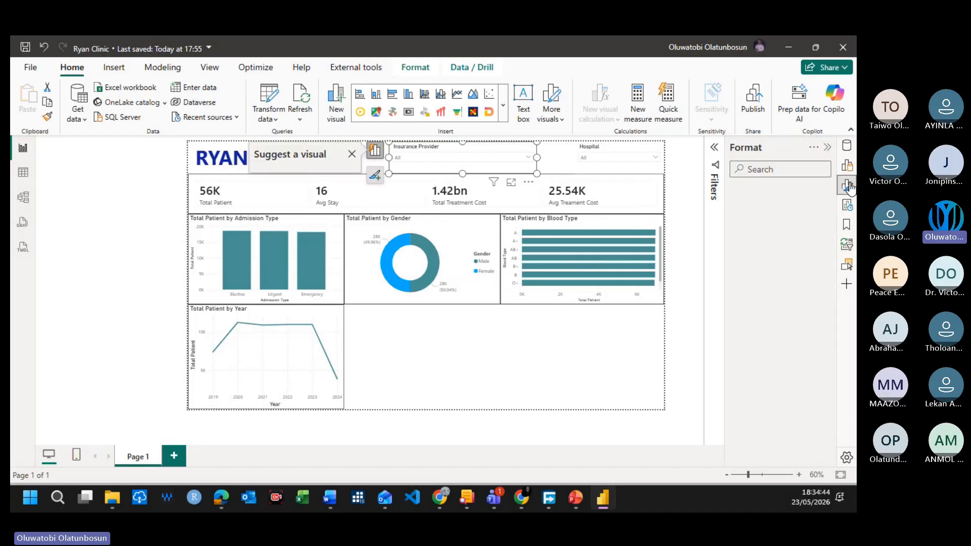
{"action": "left_click", "coordinate": [737, 225]}
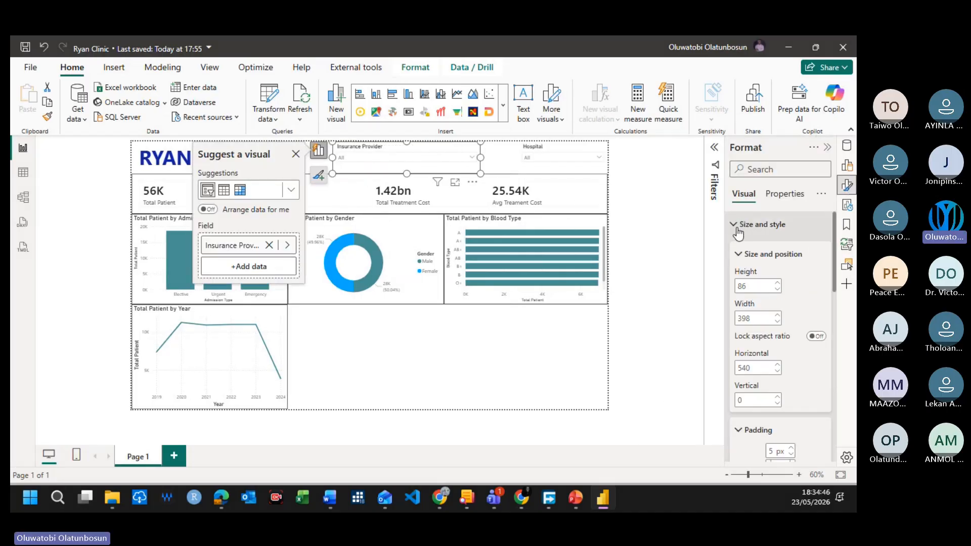
{"action": "left_click", "coordinate": [737, 230]}
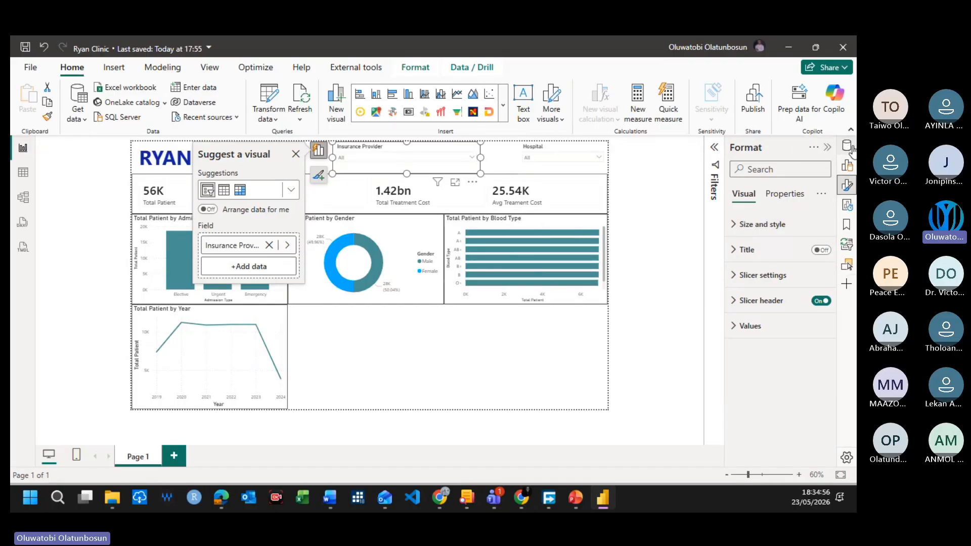
{"action": "left_click", "coordinate": [671, 209]}
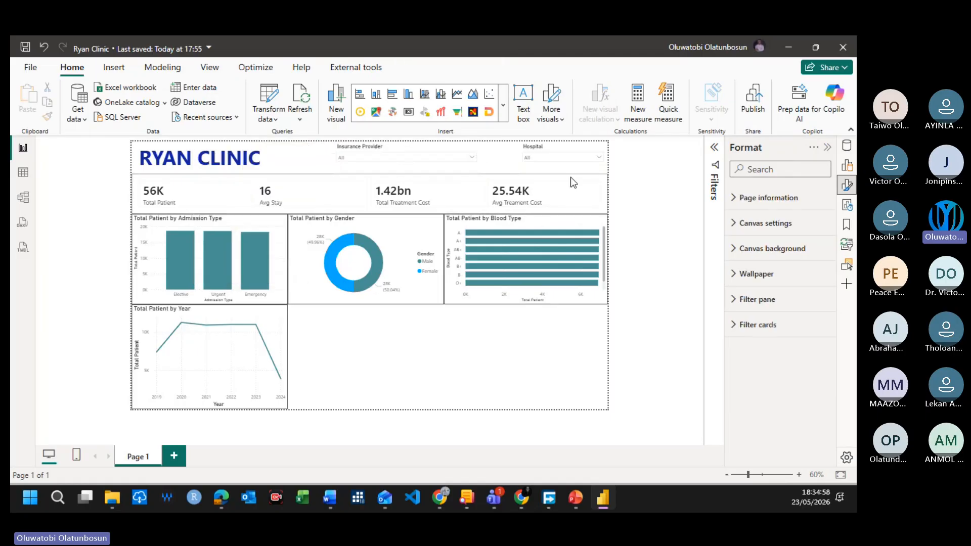
{"action": "left_click", "coordinate": [386, 156]}
{"action": "left_click", "coordinate": [323, 152]}
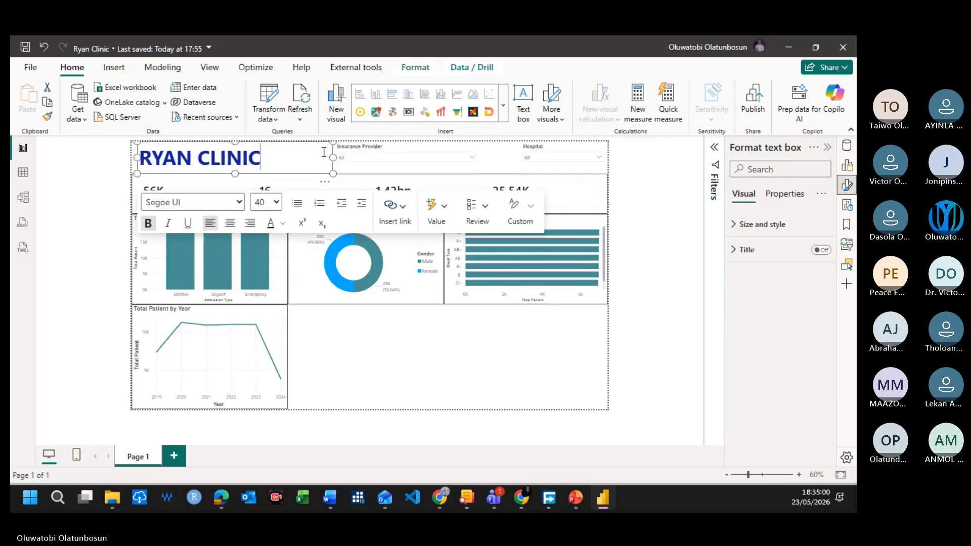
{"action": "left_click", "coordinate": [349, 150]}
{"action": "left_click", "coordinate": [399, 151]}
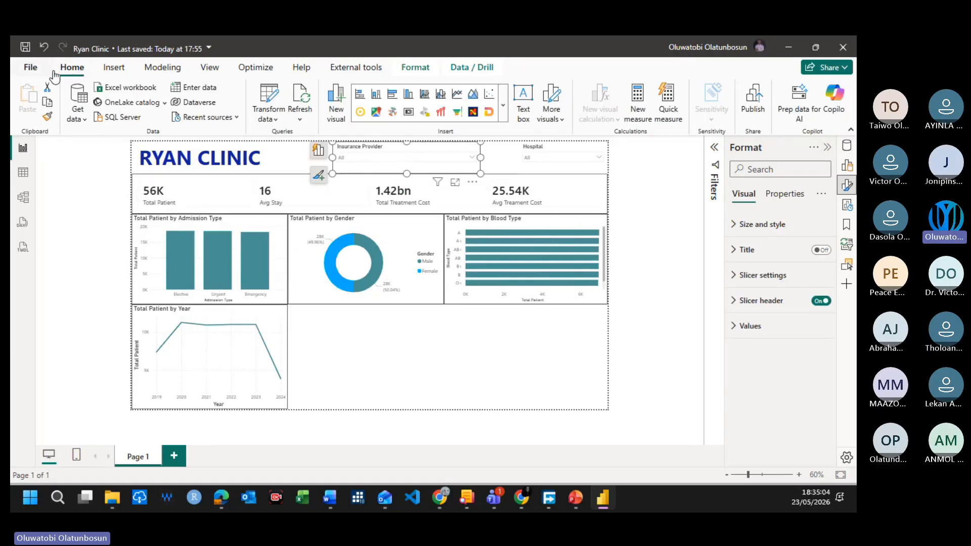
{"action": "left_click", "coordinate": [415, 73]}
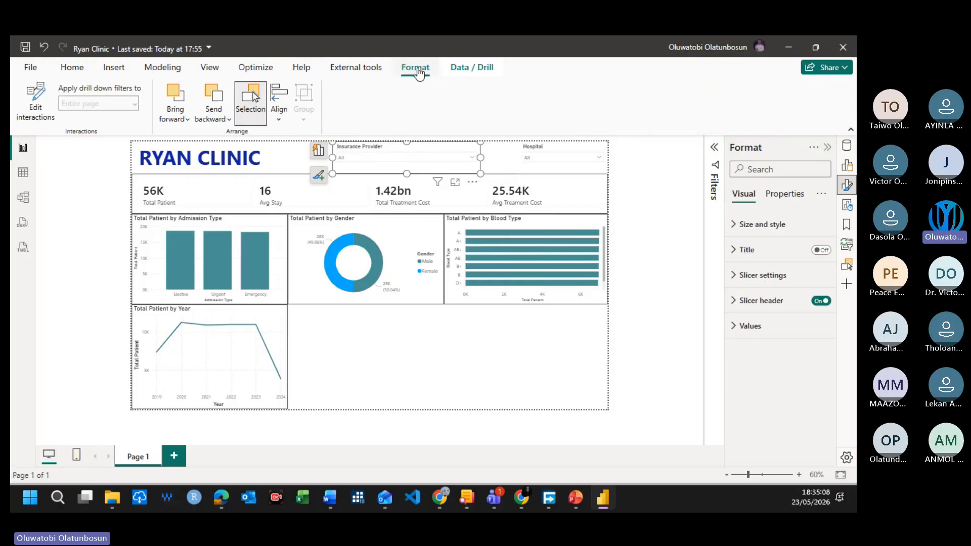
{"action": "left_click", "coordinate": [466, 72]}
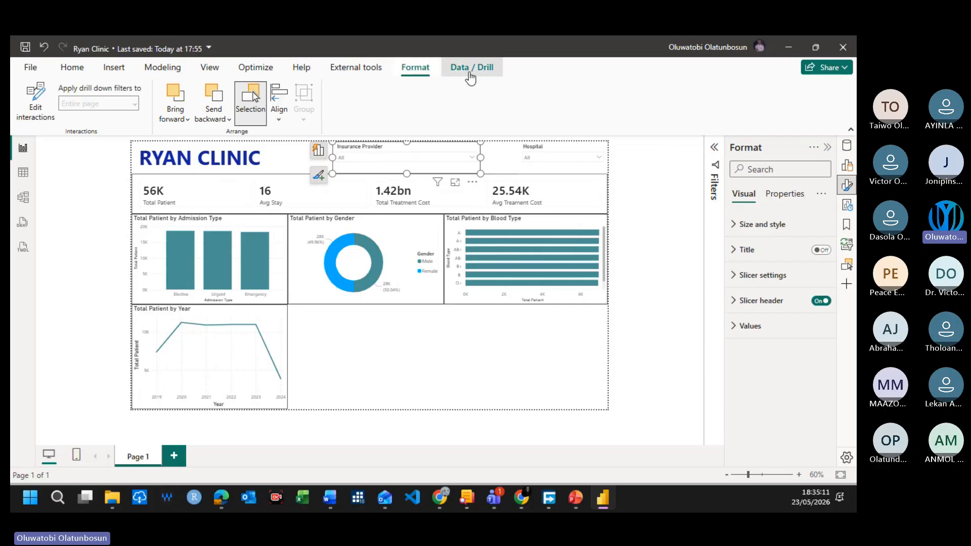
{"action": "left_click", "coordinate": [416, 71]}
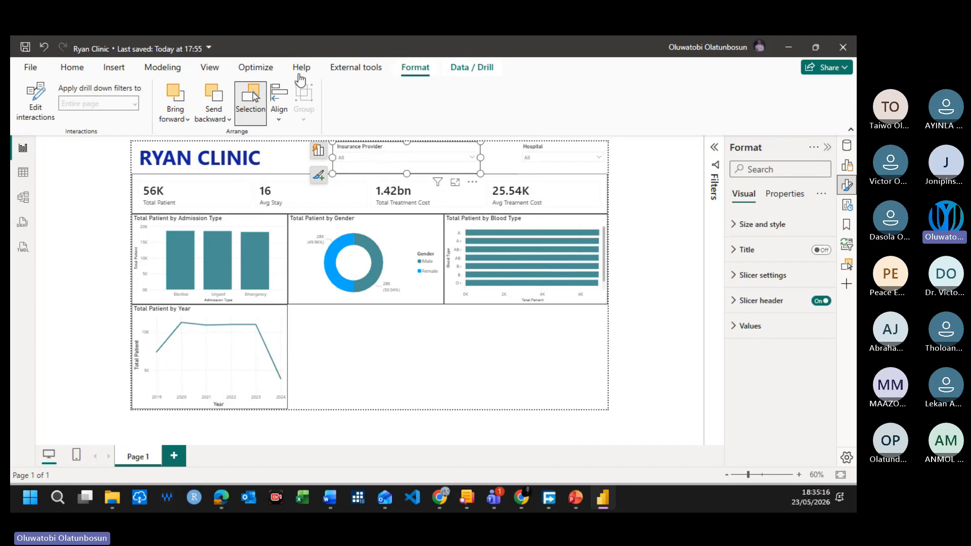
{"action": "left_click", "coordinate": [846, 185]}
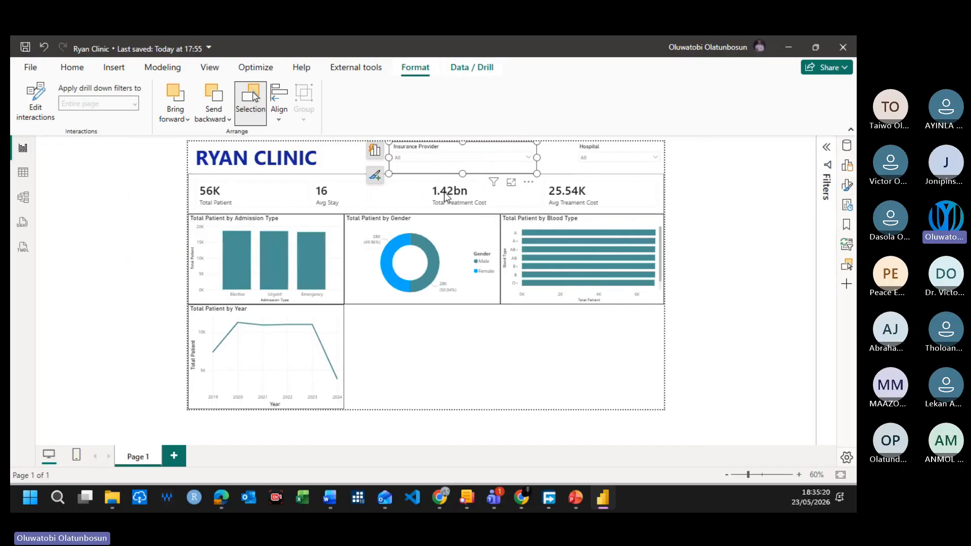
{"action": "left_click", "coordinate": [846, 185]}
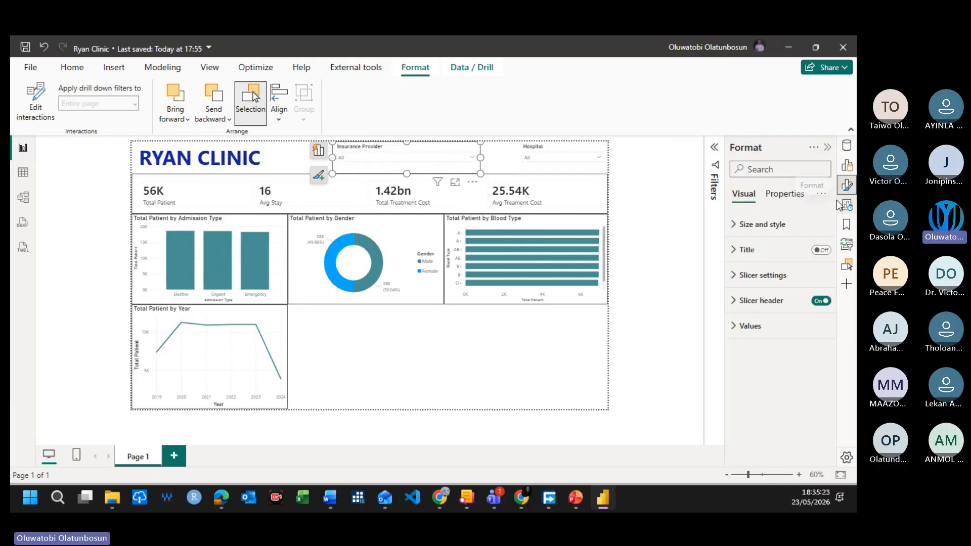
Step: Turn on the visual border for the Insurance Provider slicer
{"action": "left_click", "coordinate": [757, 226]}
{"action": "left_click", "coordinate": [741, 232]}
{"action": "left_click", "coordinate": [741, 234]}
{"action": "scroll", "coordinate": [763, 364], "scroll_direction": "down", "scroll_amount": 5}
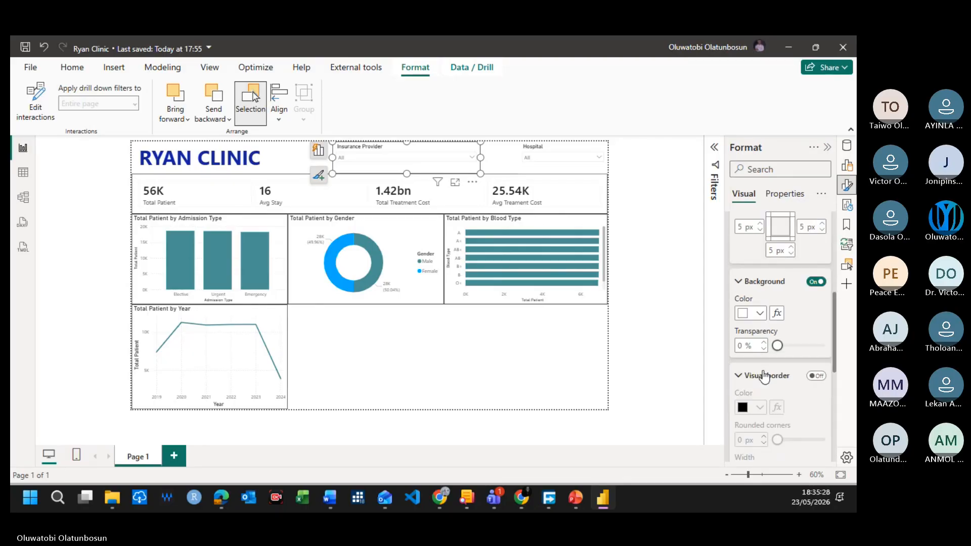
{"action": "left_click", "coordinate": [816, 377]}
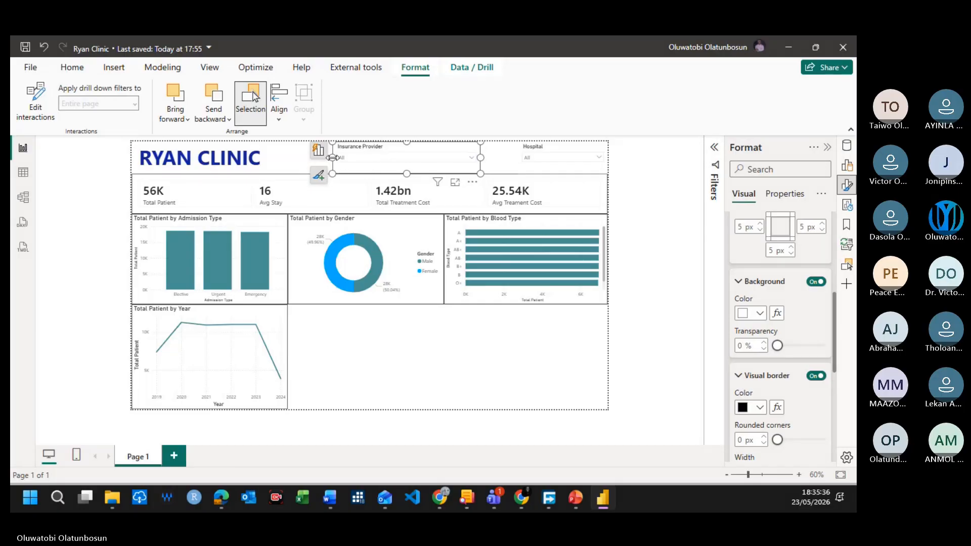
Step: Narrow the Insurance Provider slicer from its left side and move it directly against the Hospital slicer
{"action": "left_click_drag", "start_coordinate": [333, 157], "coordinate": [385, 157]}
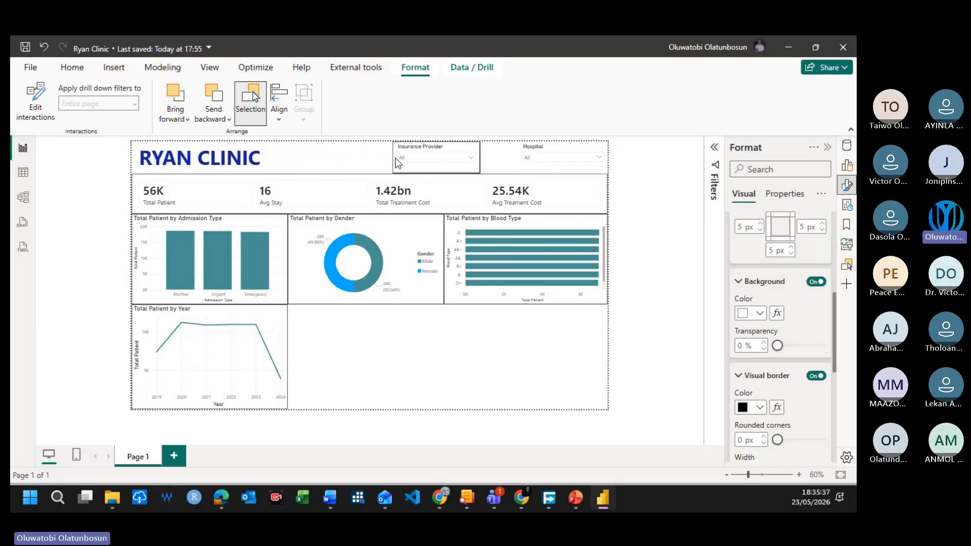
{"action": "left_click", "coordinate": [609, 146]}
{"action": "left_click_drag", "start_coordinate": [433, 149], "coordinate": [470, 149]}
Step: Turn on the visual border for the Hospital slicer
{"action": "left_click", "coordinate": [566, 153]}
{"action": "left_click", "coordinate": [542, 146]}
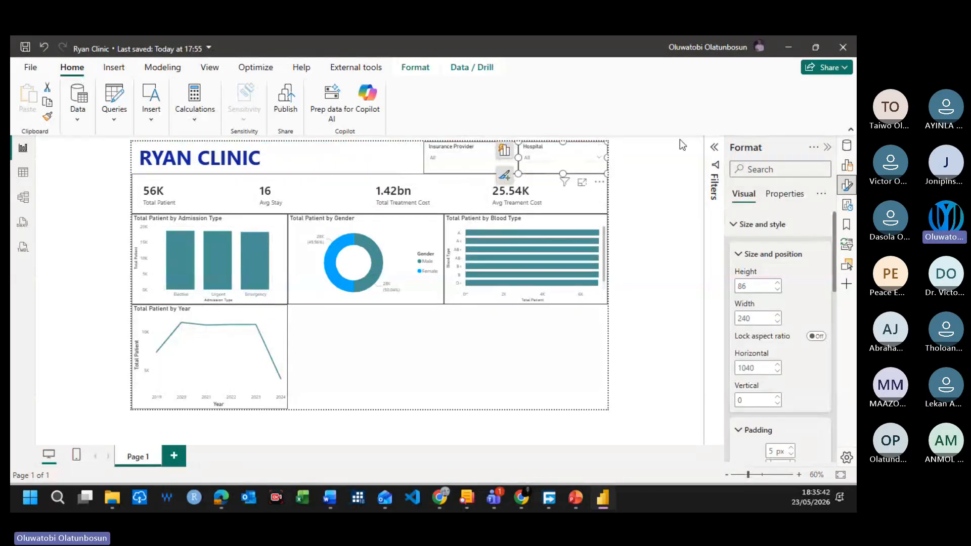
{"action": "scroll", "coordinate": [778, 313], "scroll_direction": "down", "scroll_amount": 5}
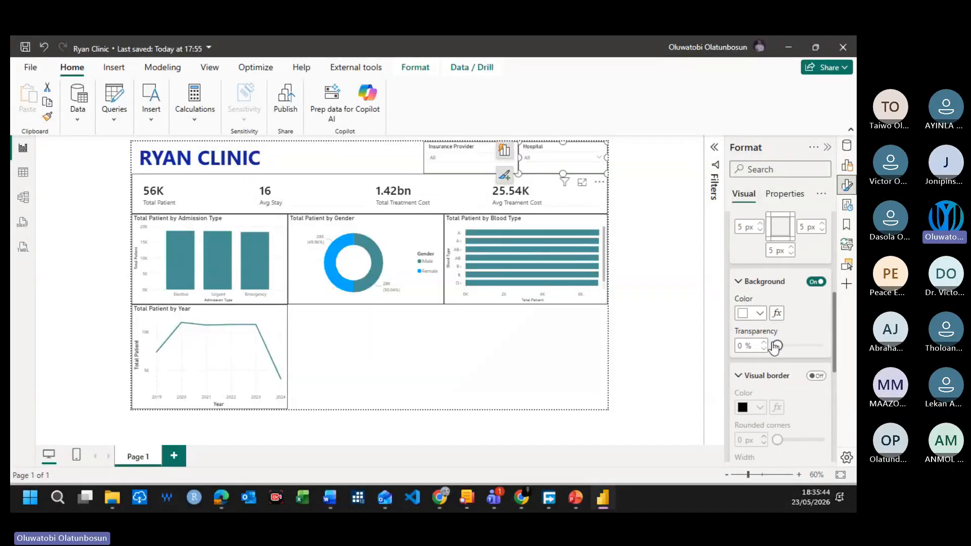
{"action": "left_click", "coordinate": [815, 376]}
{"action": "left_click", "coordinate": [675, 331]}
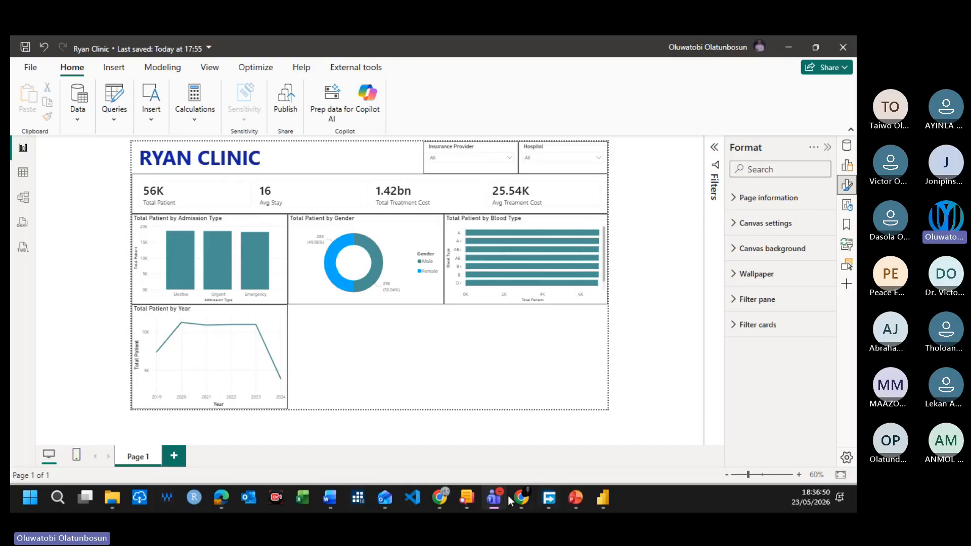
Step: Switch to the Power BI Basics deck in PowerPoint, show the "Any Questions?" slide full screen, and exit the slide show
{"action": "left_click", "coordinate": [581, 502]}
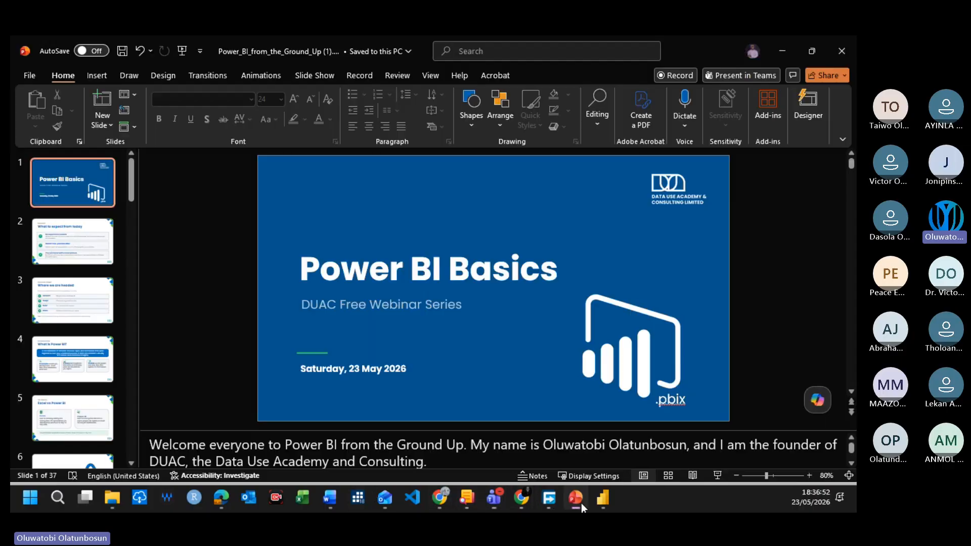
{"action": "scroll", "coordinate": [284, 330], "scroll_direction": "down", "scroll_amount": 15}
{"action": "scroll", "coordinate": [633, 410], "scroll_direction": "down", "scroll_amount": 1}
{"action": "left_click", "coordinate": [719, 473]}
{"action": "scroll", "coordinate": [192, 317], "scroll_direction": "down", "scroll_amount": 14}
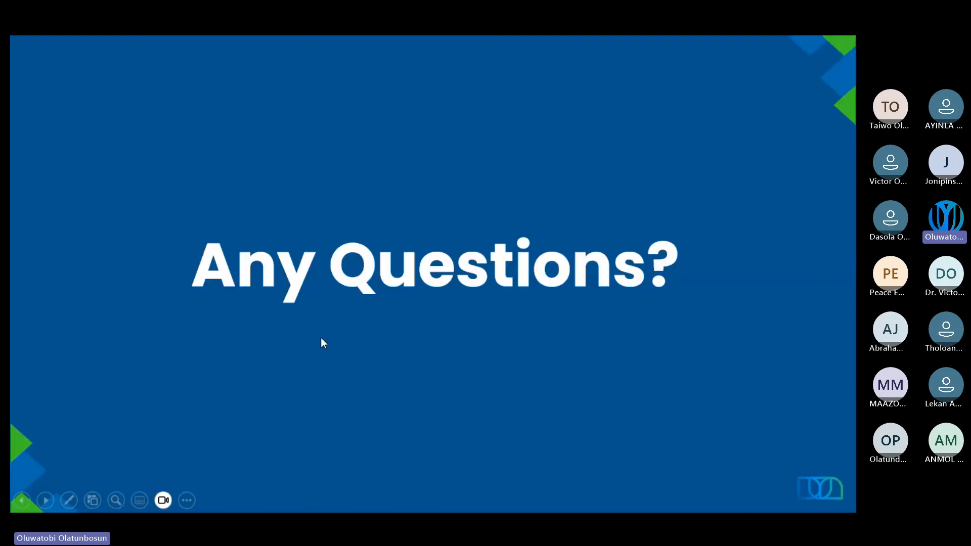
{"action": "key", "text": "Escape"}
Step: Start the slide show from slide 35, "Become A Data Analyst In 2026"
{"action": "scroll", "coordinate": [336, 332], "scroll_direction": "up", "scroll_amount": 3}
{"action": "scroll", "coordinate": [147, 338], "scroll_direction": "up", "scroll_amount": 1}
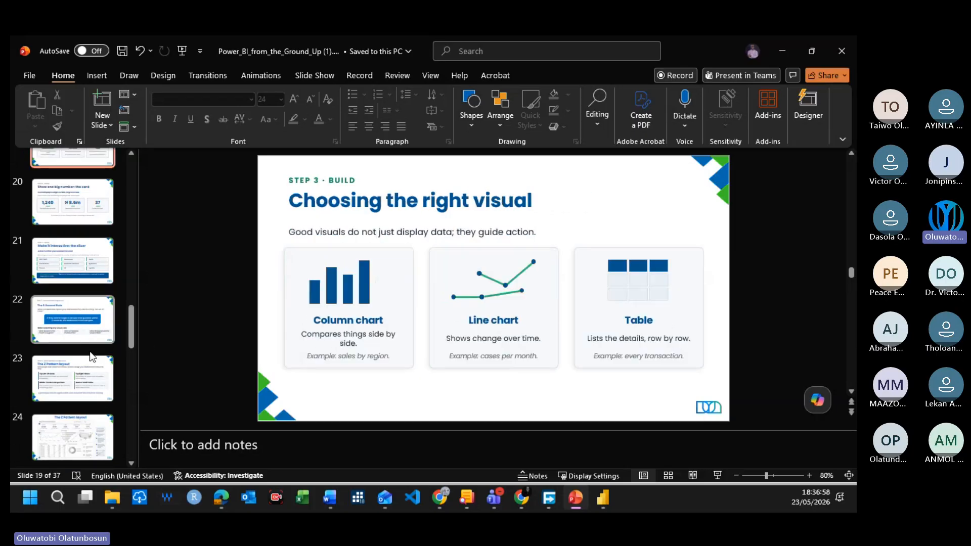
{"action": "scroll", "coordinate": [99, 395], "scroll_direction": "down", "scroll_amount": 6}
{"action": "scroll", "coordinate": [77, 404], "scroll_direction": "down", "scroll_amount": 5}
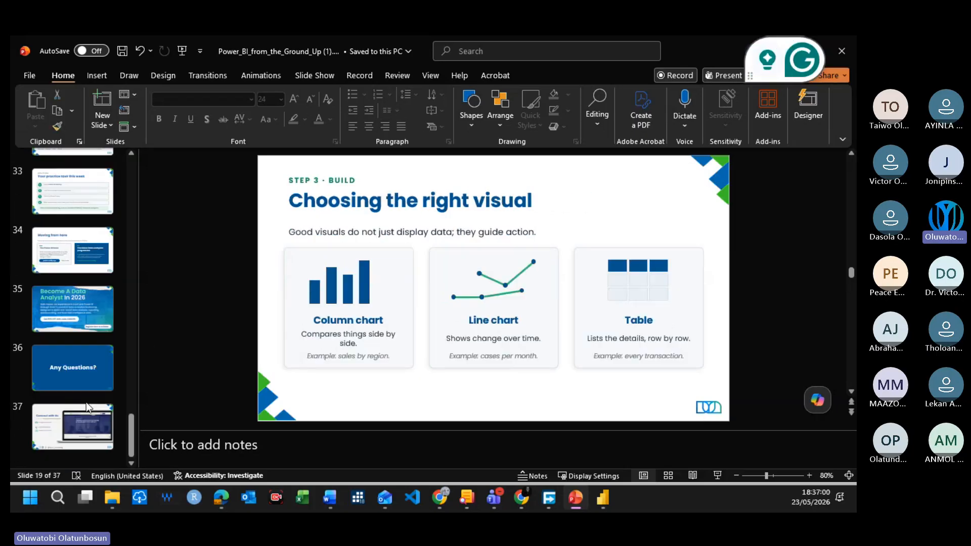
{"action": "left_click", "coordinate": [84, 320]}
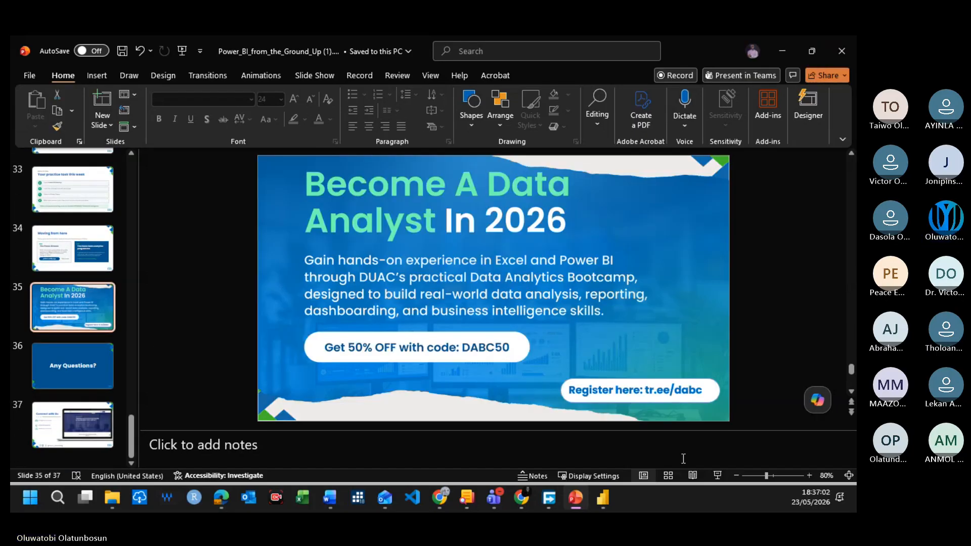
{"action": "left_click", "coordinate": [718, 475]}
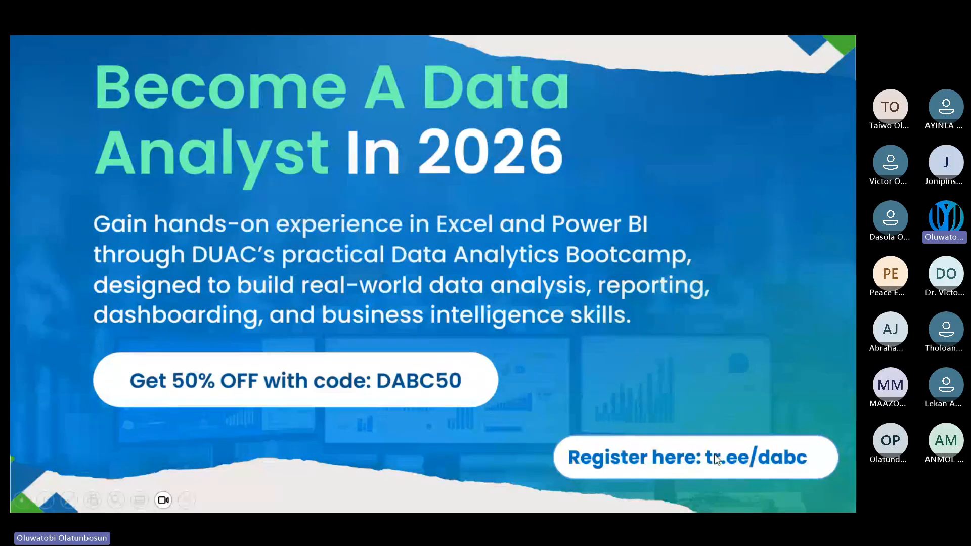